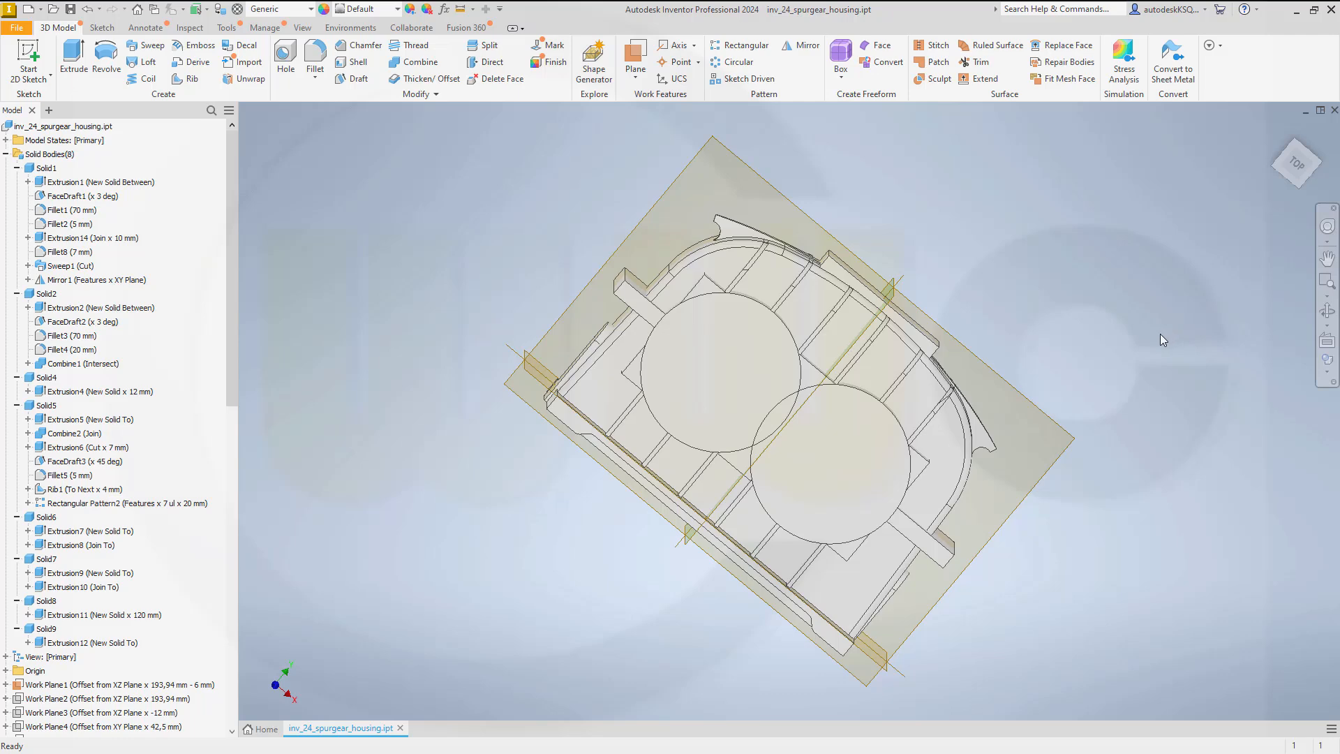
Step: Set the cut depth of Extrusion6 on the underside of the base to 6 mm
{"action": "middle_click_drag", "start_coordinate": [1047, 367], "coordinate": [1068, 335]}
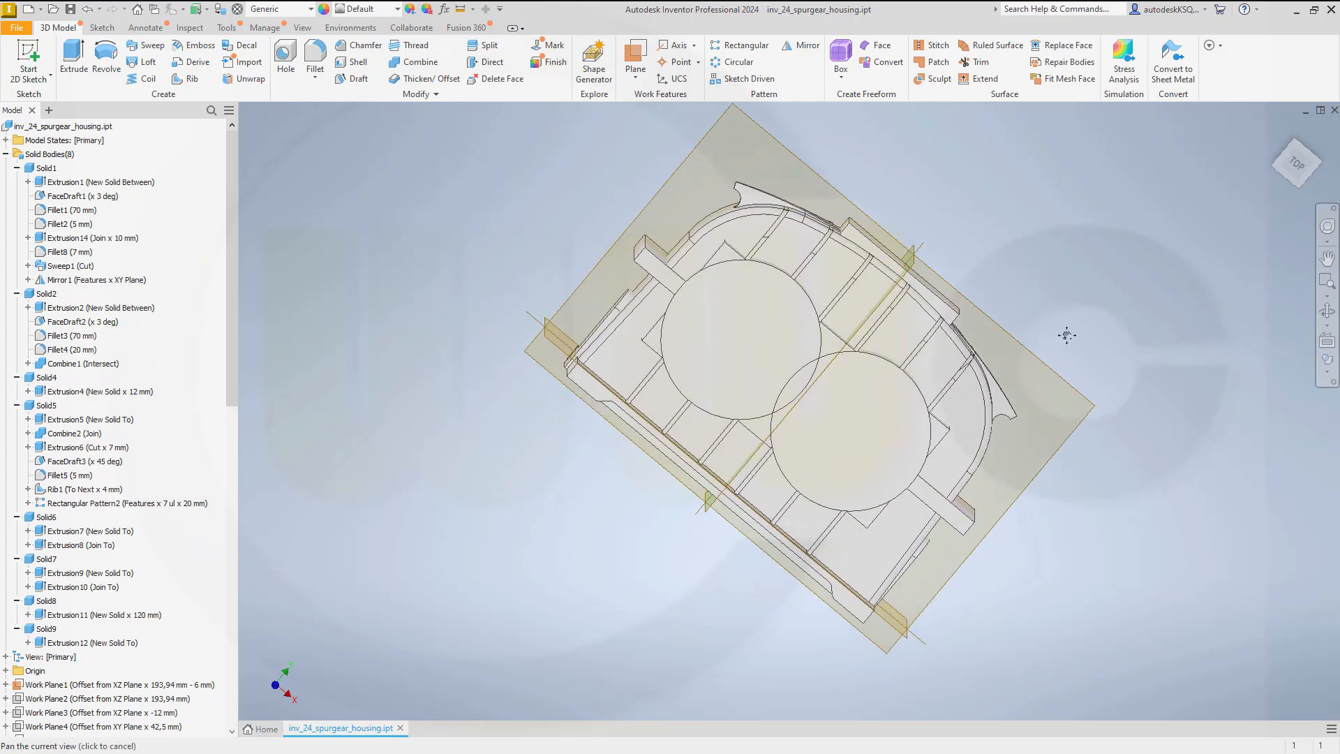
{"action": "mouse_move", "coordinate": [1073, 410]}
{"action": "middle_mouse_down", "text": "shift"}
{"action": "mouse_move", "coordinate": [1079, 569]}
{"action": "mouse_move", "coordinate": [1087, 524]}
{"action": "mouse_move", "coordinate": [1060, 527]}
{"action": "mouse_move", "coordinate": [1086, 568]}
{"action": "mouse_move", "coordinate": [1026, 588]}
{"action": "middle_mouse_up", "text": "shift"}
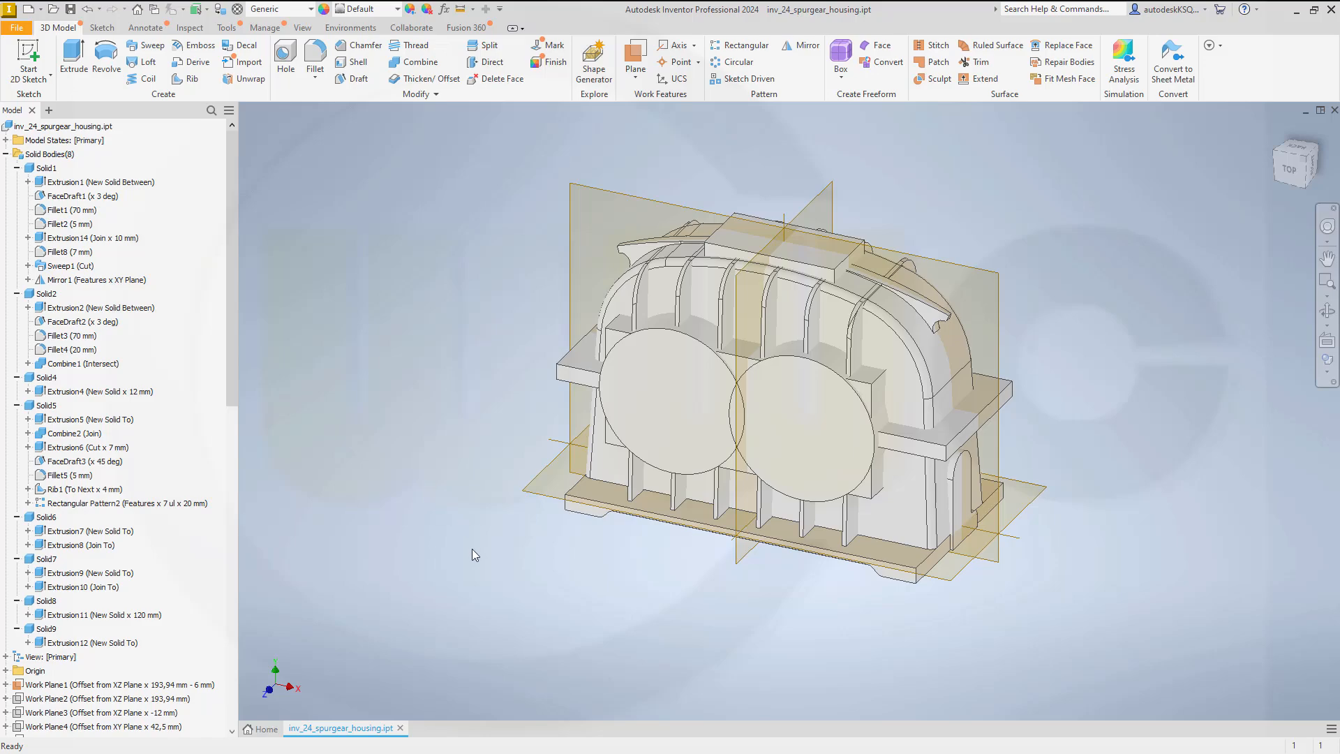
{"action": "mouse_move", "coordinate": [495, 565]}
{"action": "middle_mouse_down", "text": "shift"}
{"action": "mouse_move", "coordinate": [514, 547]}
{"action": "mouse_move", "coordinate": [514, 502]}
{"action": "mouse_move", "coordinate": [471, 481]}
{"action": "mouse_move", "coordinate": [517, 488]}
{"action": "mouse_move", "coordinate": [589, 578]}
{"action": "mouse_move", "coordinate": [580, 542]}
{"action": "mouse_move", "coordinate": [590, 555]}
{"action": "mouse_move", "coordinate": [551, 554]}
{"action": "mouse_move", "coordinate": [541, 484]}
{"action": "mouse_move", "coordinate": [518, 511]}
{"action": "mouse_move", "coordinate": [541, 515]}
{"action": "middle_mouse_up", "text": "shift"}
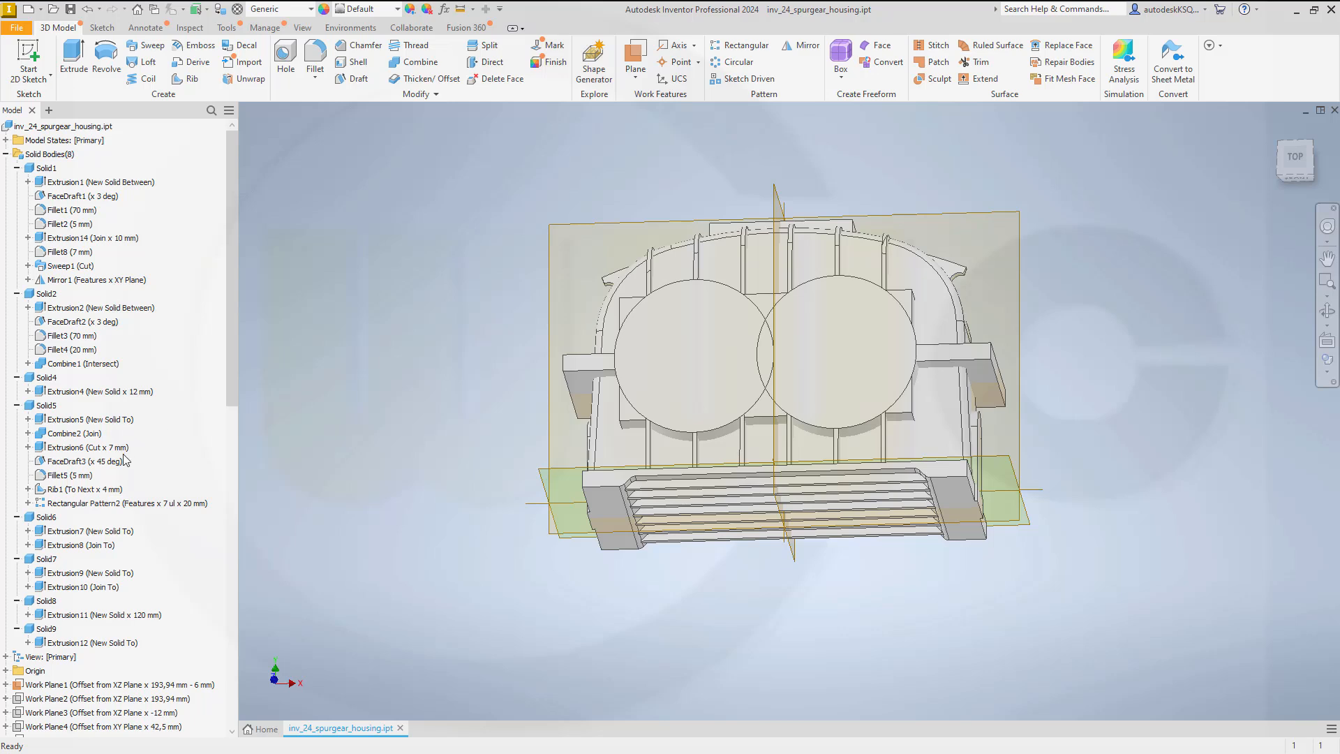
{"action": "double_click", "coordinate": [44, 451]}
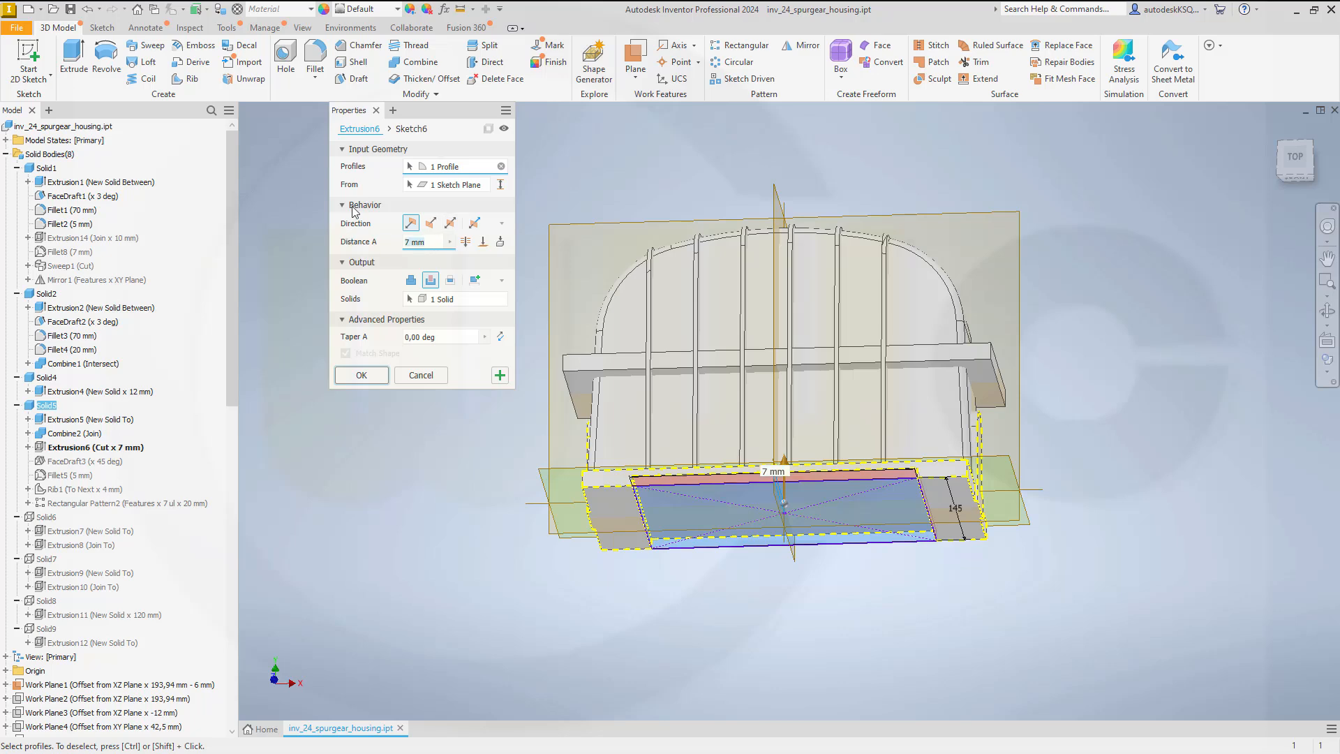
{"action": "type", "text": "6"}
{"action": "key", "text": "Return"}
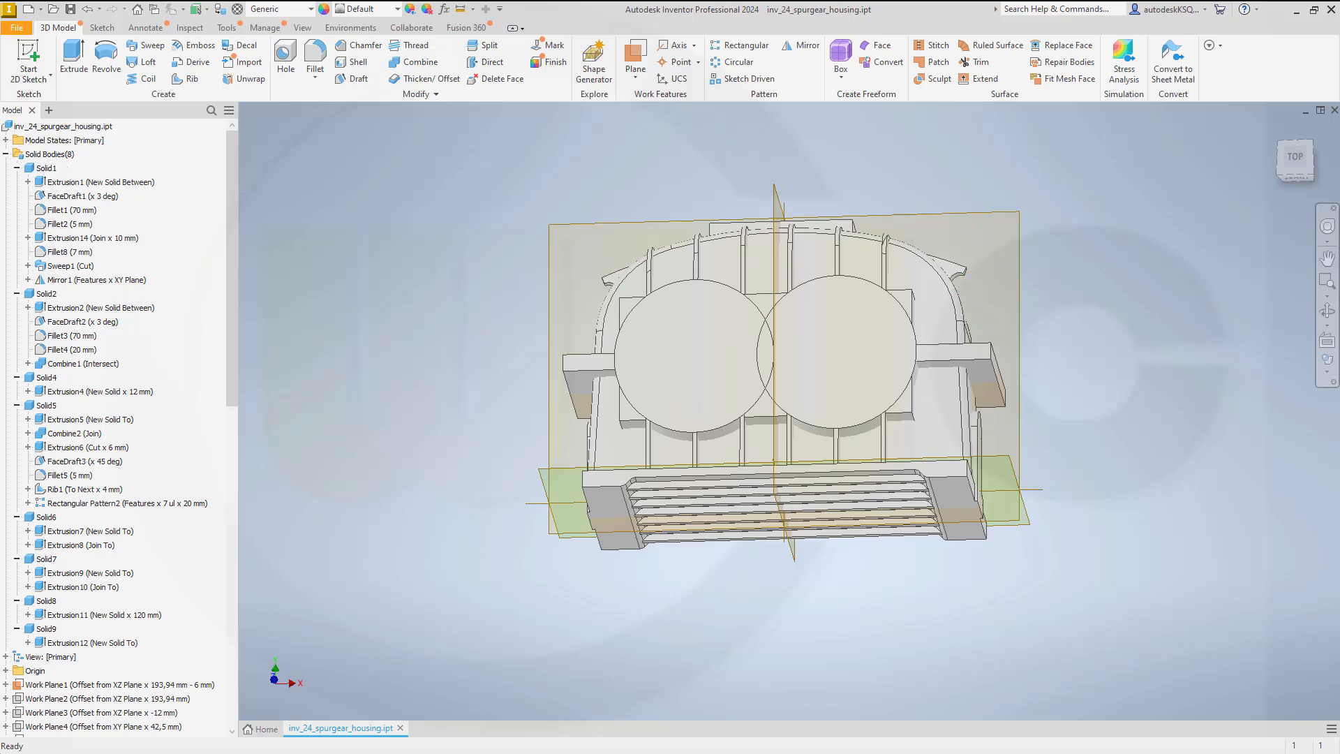
Step: Hide Work Plane1 and all the origin planes, axes and the center point
{"action": "right_click", "coordinate": [25, 685]}
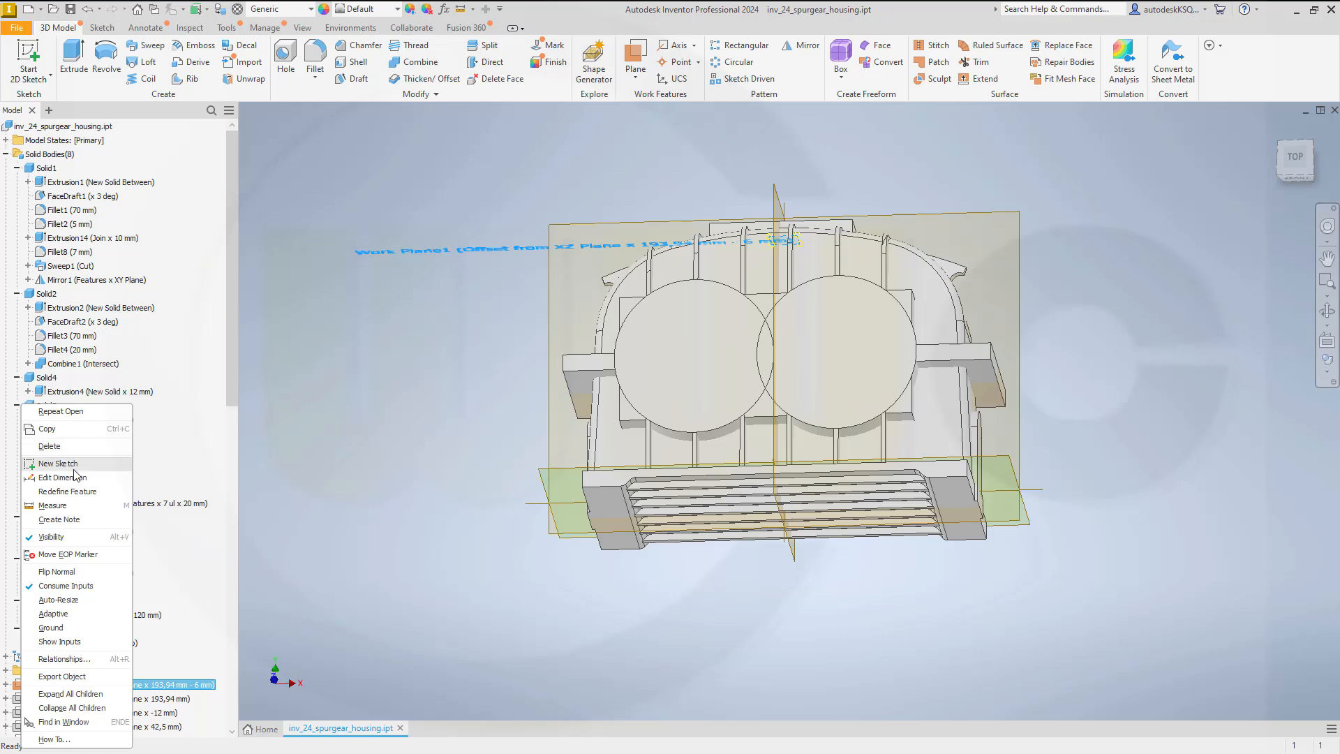
{"action": "left_click", "coordinate": [51, 537]}
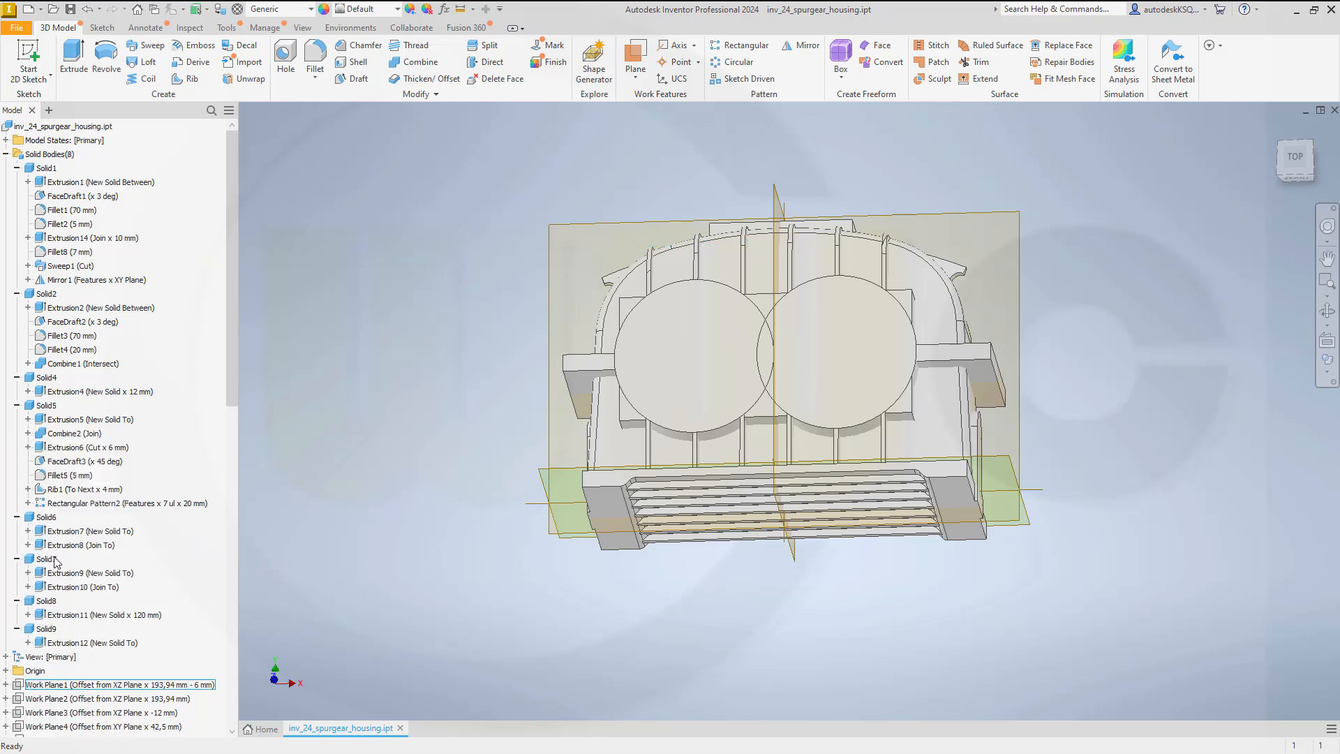
{"action": "left_click", "coordinate": [5, 671]}
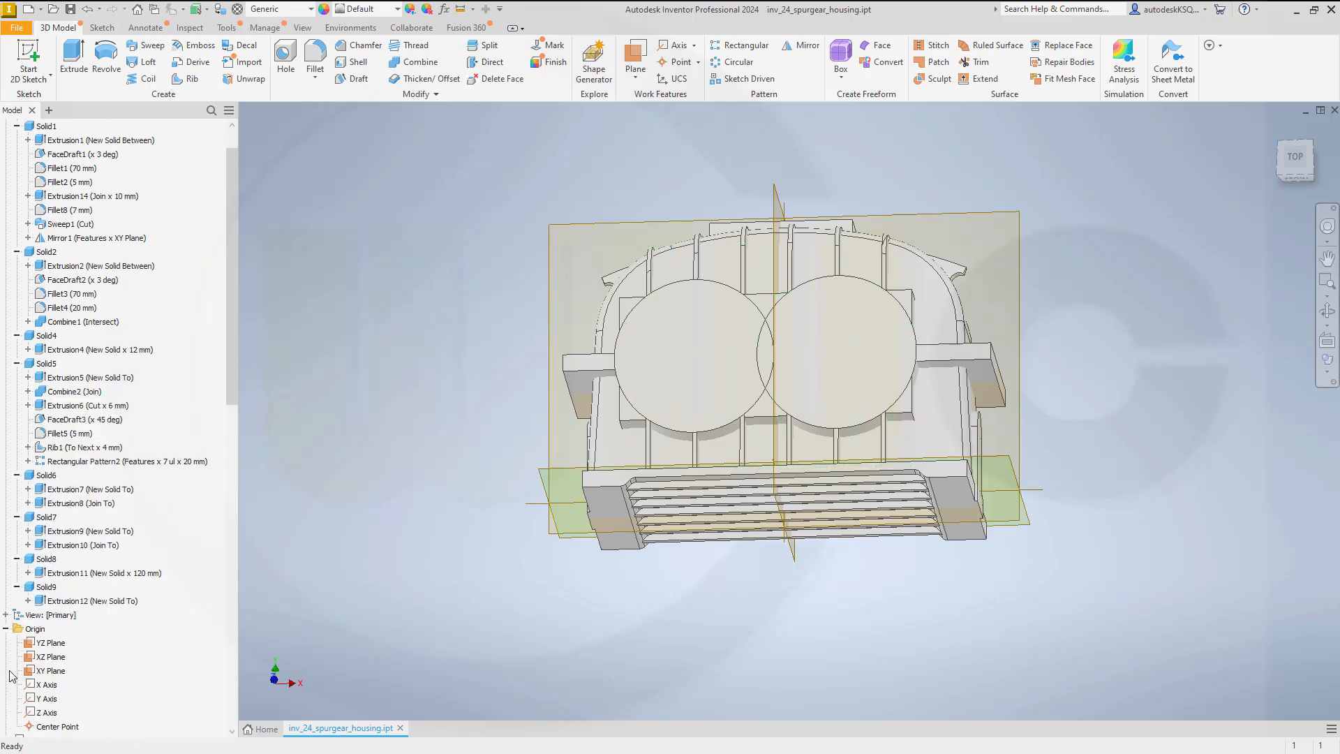
{"action": "left_click", "coordinate": [55, 645]}
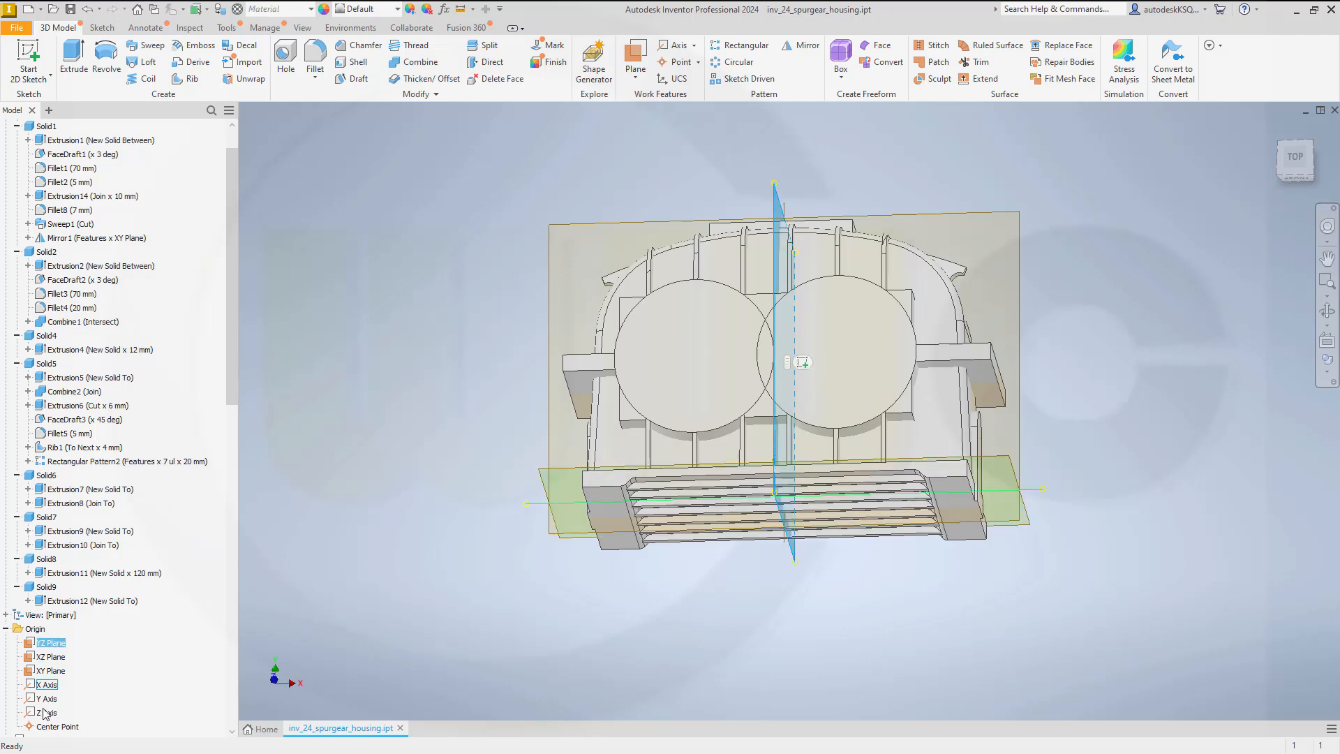
{"action": "left_click", "coordinate": [57, 727], "text": "shift"}
{"action": "right_click", "coordinate": [57, 727]}
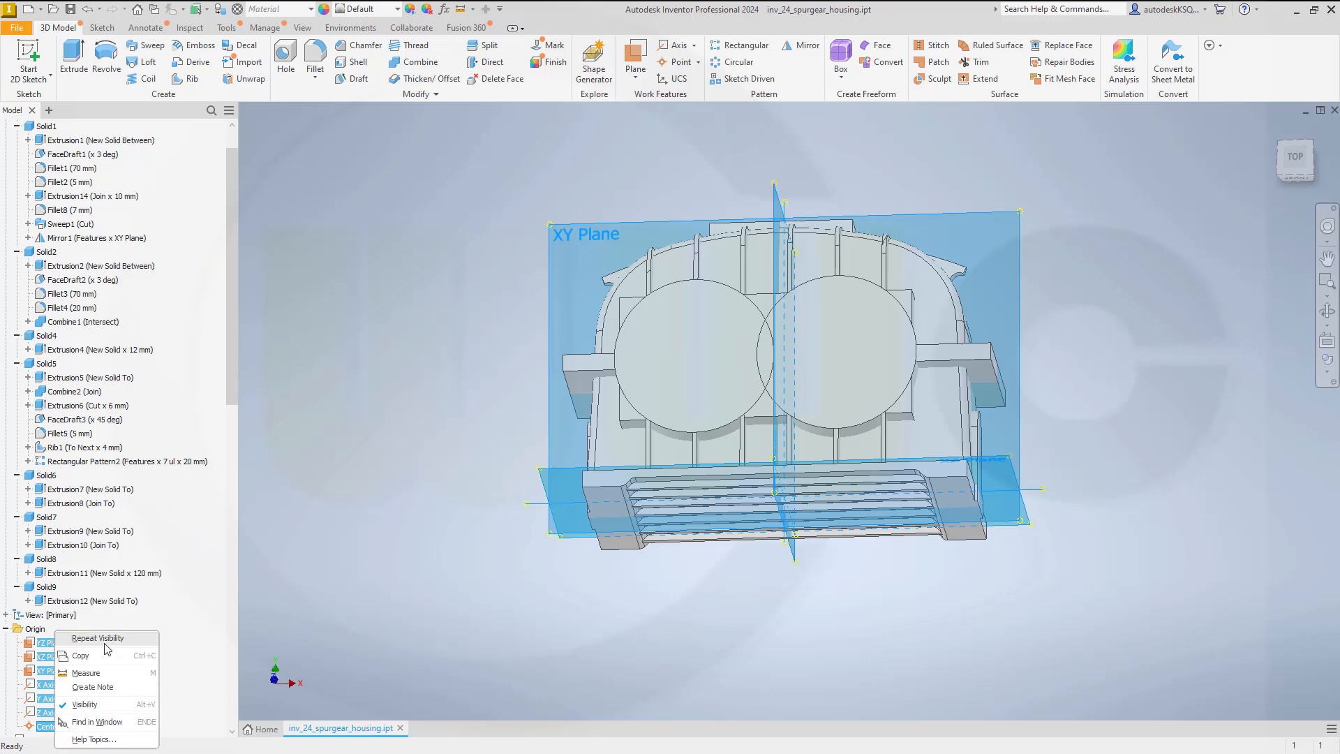
{"action": "left_click", "coordinate": [84, 704]}
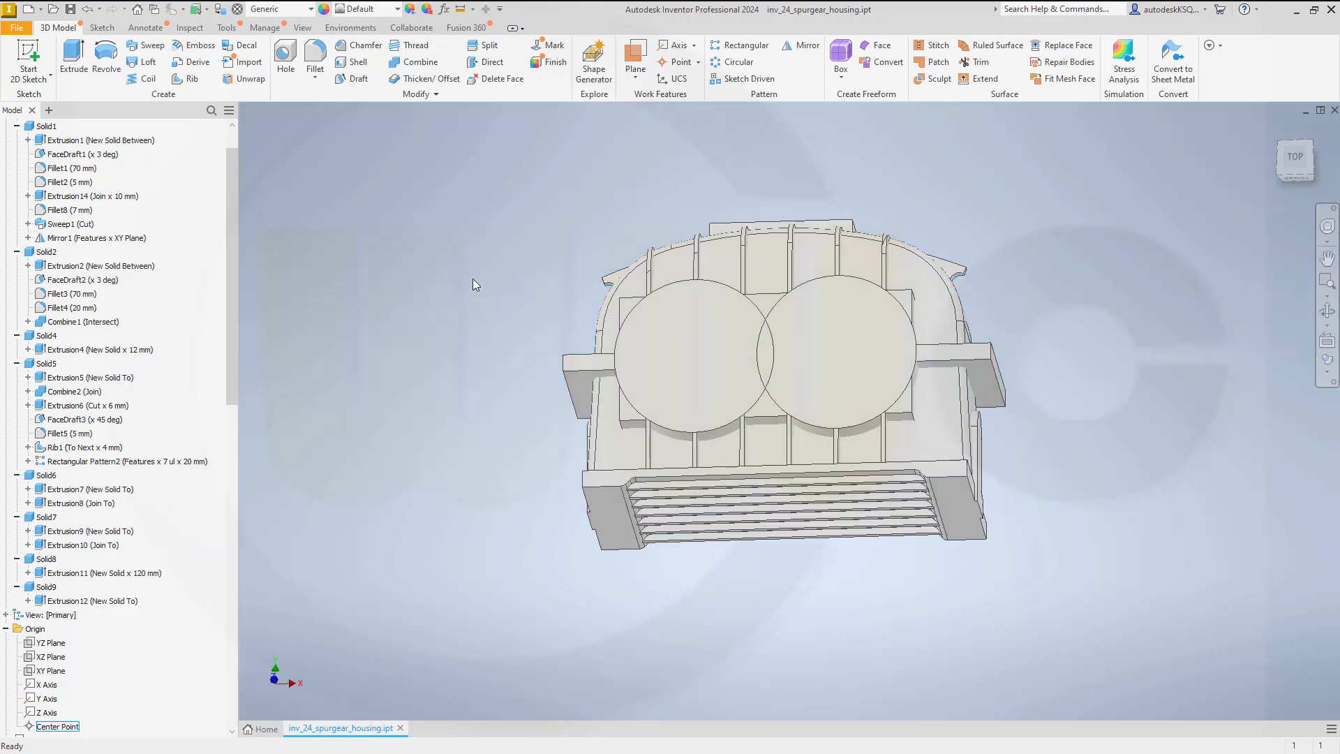
Step: Delete the 5 mm Fillet2 feature that rounds the side edges of the housing body Solid1
{"action": "middle_click_drag", "start_coordinate": [439, 356], "coordinate": [543, 373], "text": "shift"}
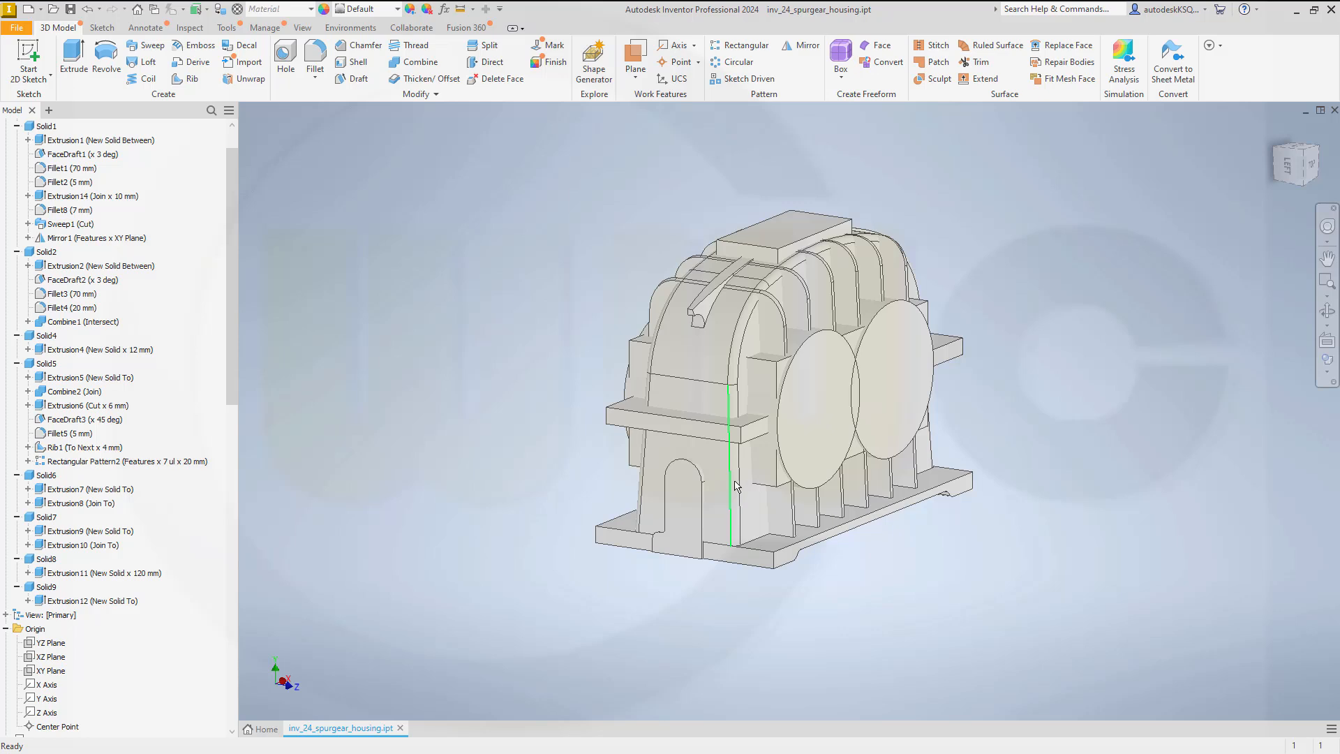
{"action": "left_click", "coordinate": [736, 485]}
{"action": "left_click", "coordinate": [735, 370]}
{"action": "scroll", "coordinate": [175, 216], "scroll_direction": "up", "scroll_amount": 2}
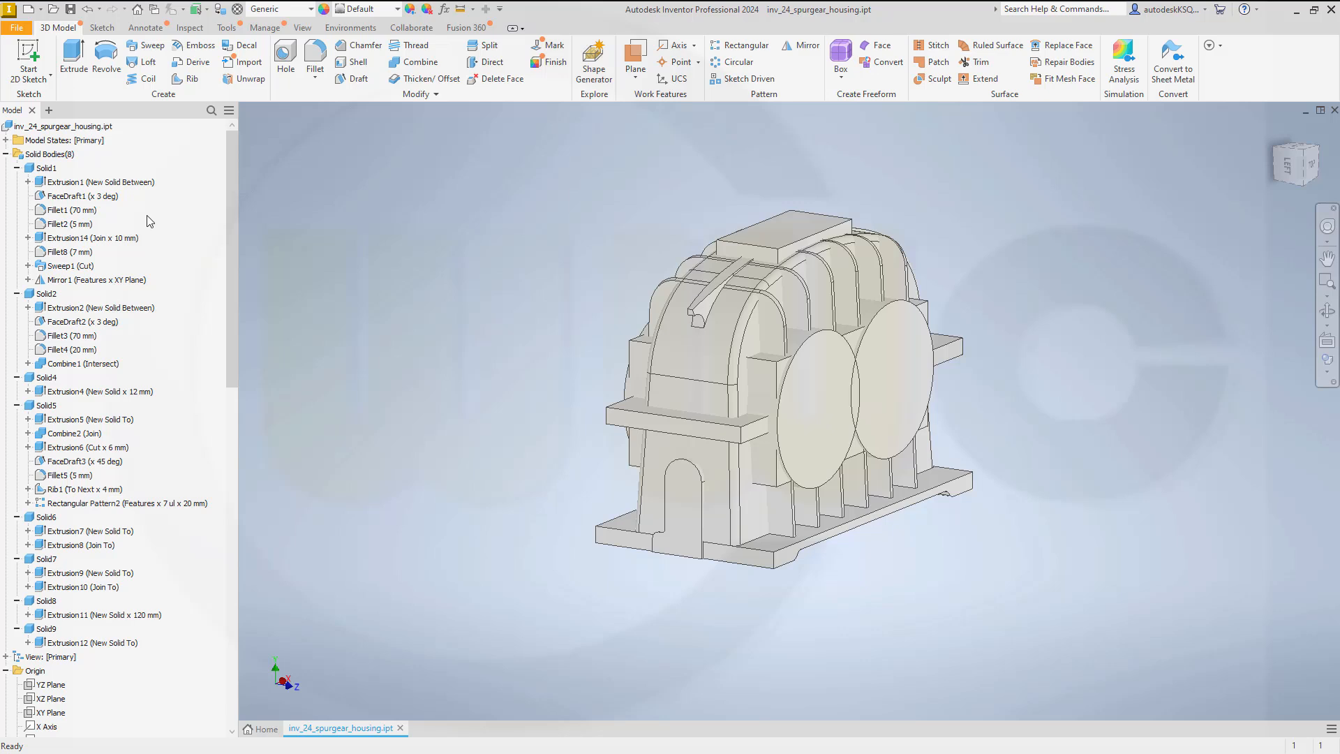
{"action": "left_click", "coordinate": [59, 225]}
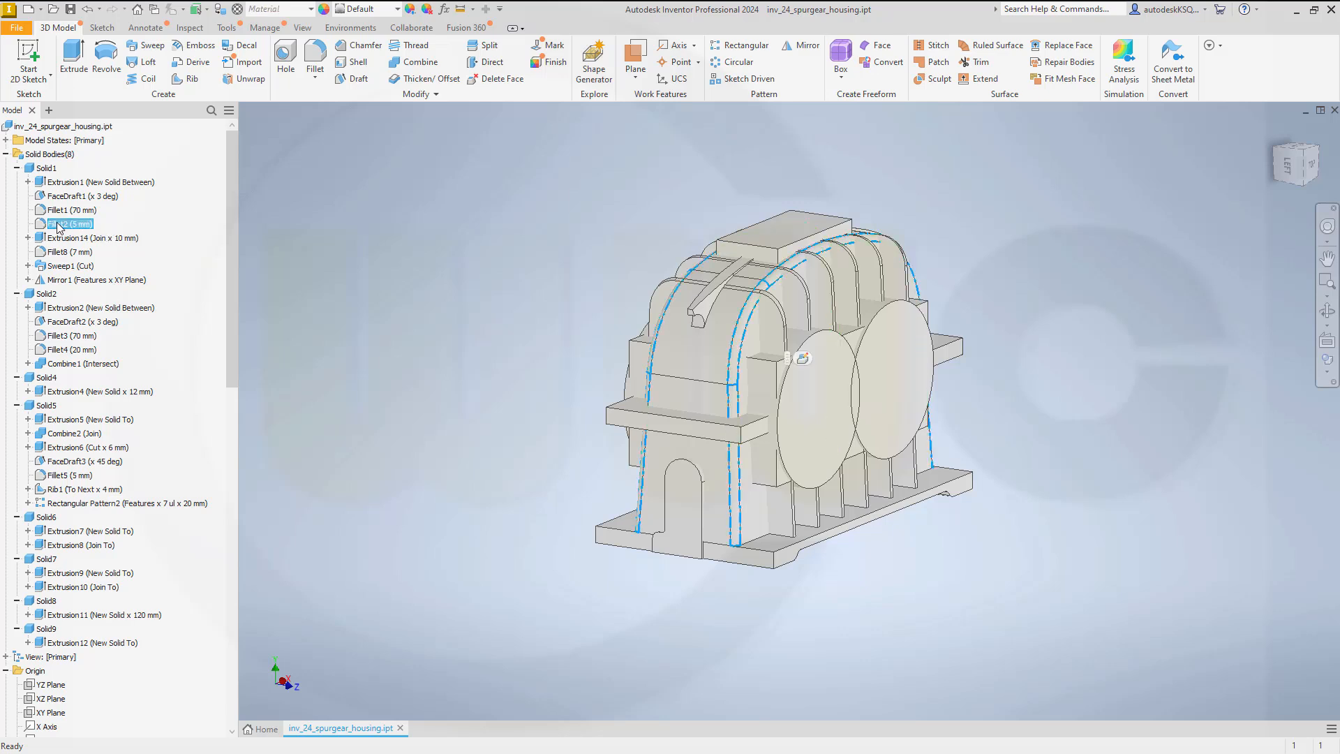
{"action": "right_click", "coordinate": [59, 225]}
{"action": "left_click", "coordinate": [78, 245]}
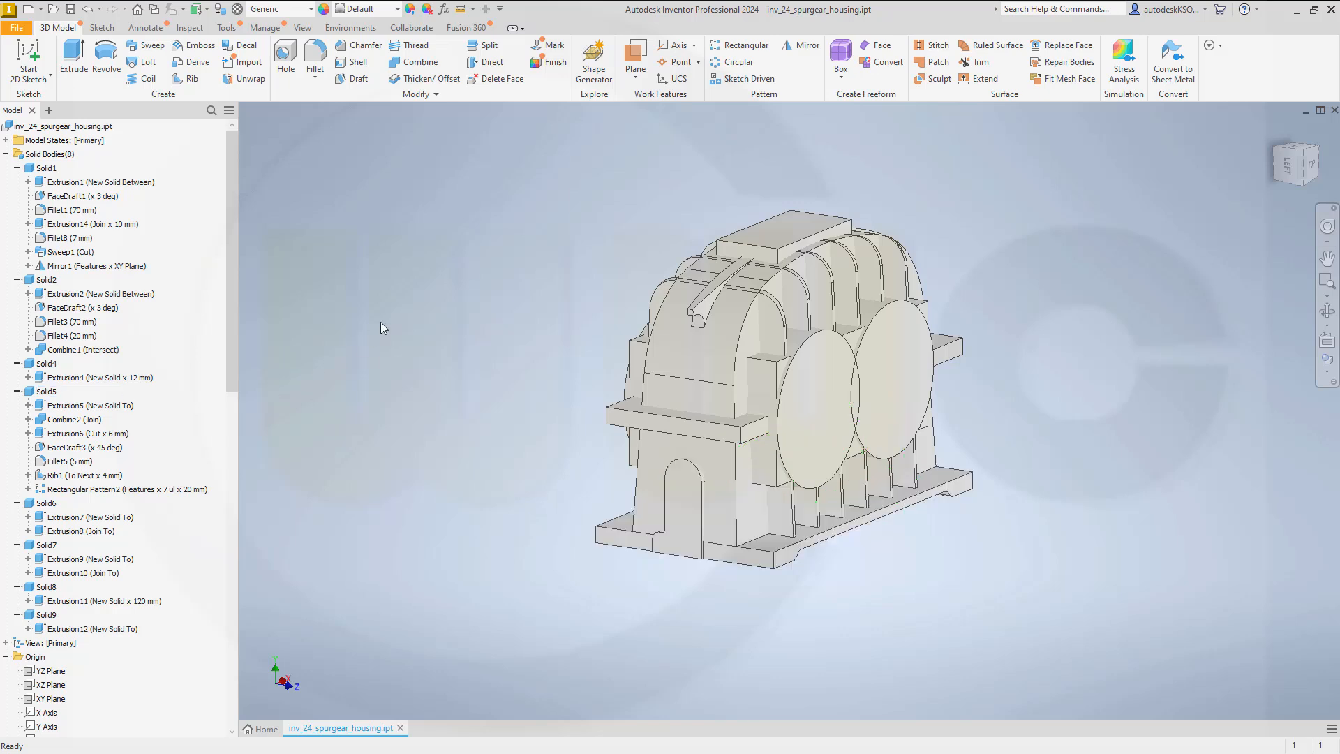
Step: Combine Solid1 as the base body with Solid5 as the tool body using the Join operation
{"action": "left_click", "coordinate": [417, 62]}
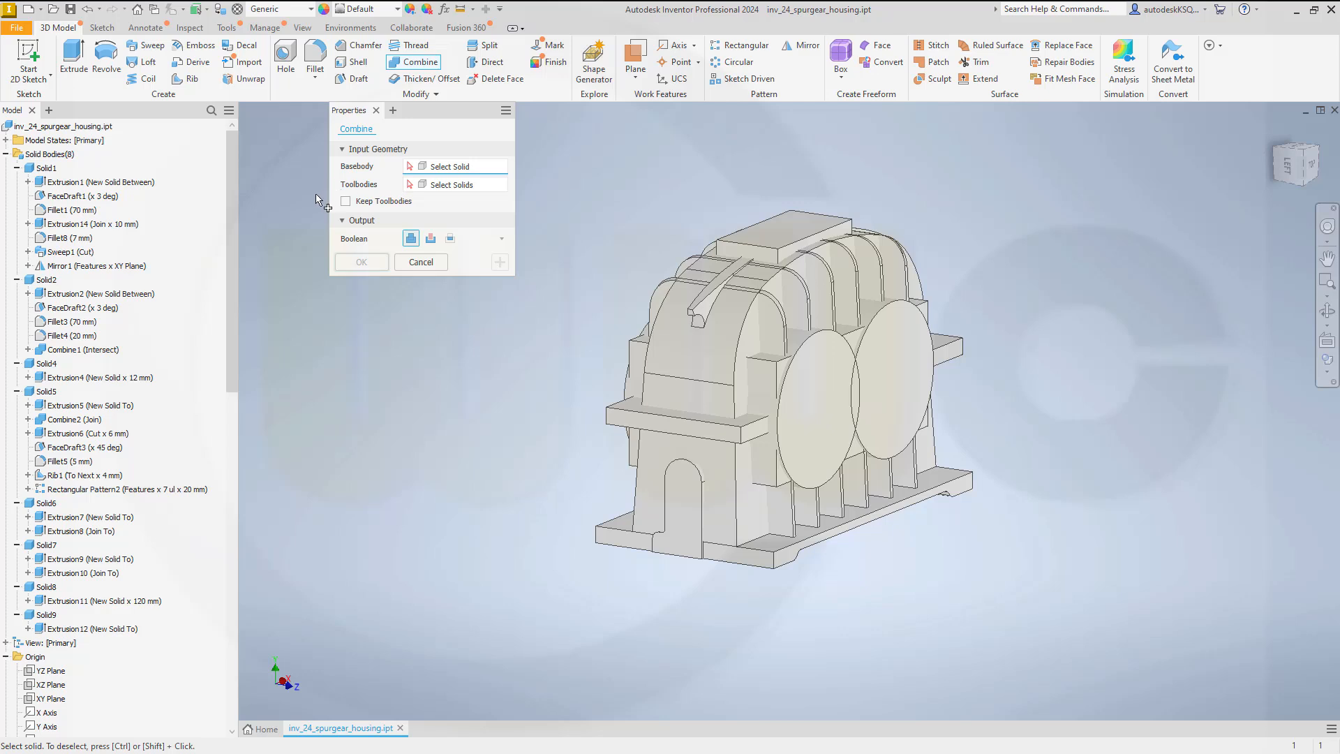
{"action": "left_click", "coordinate": [54, 170]}
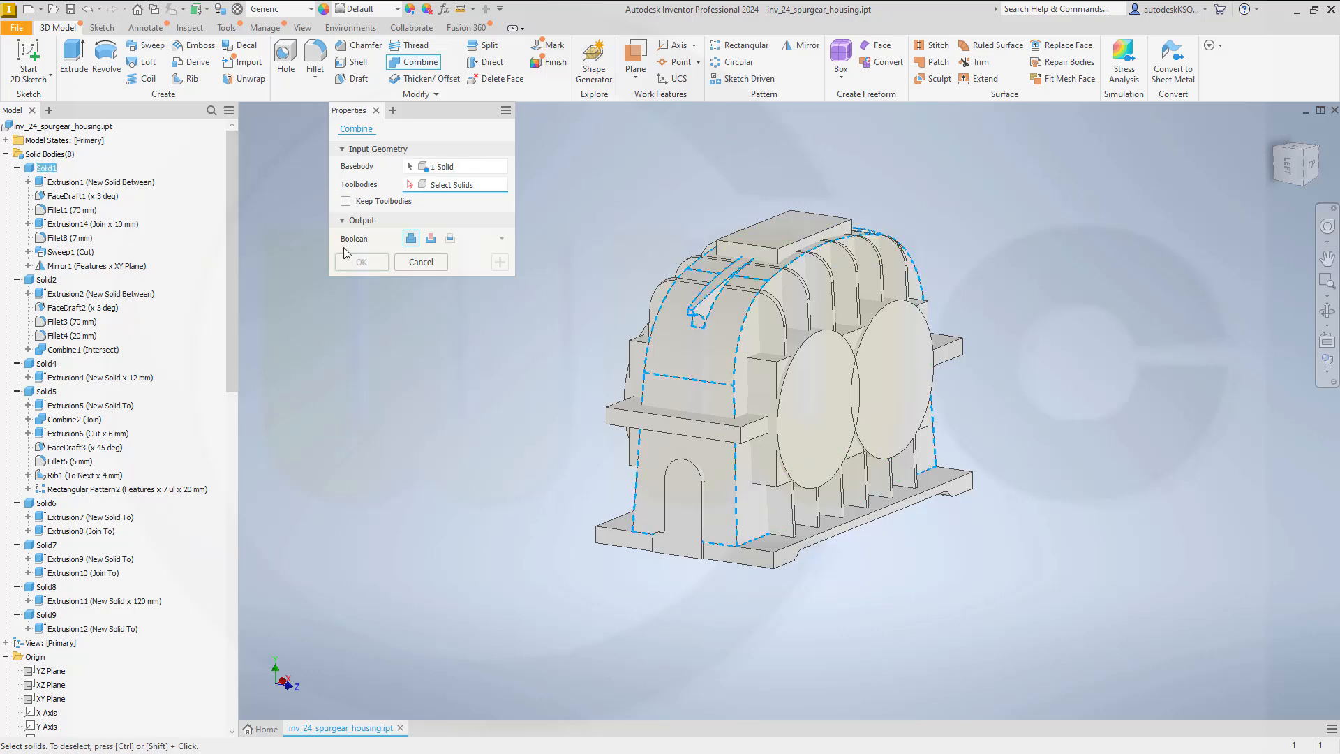
{"action": "left_click", "coordinate": [26, 393]}
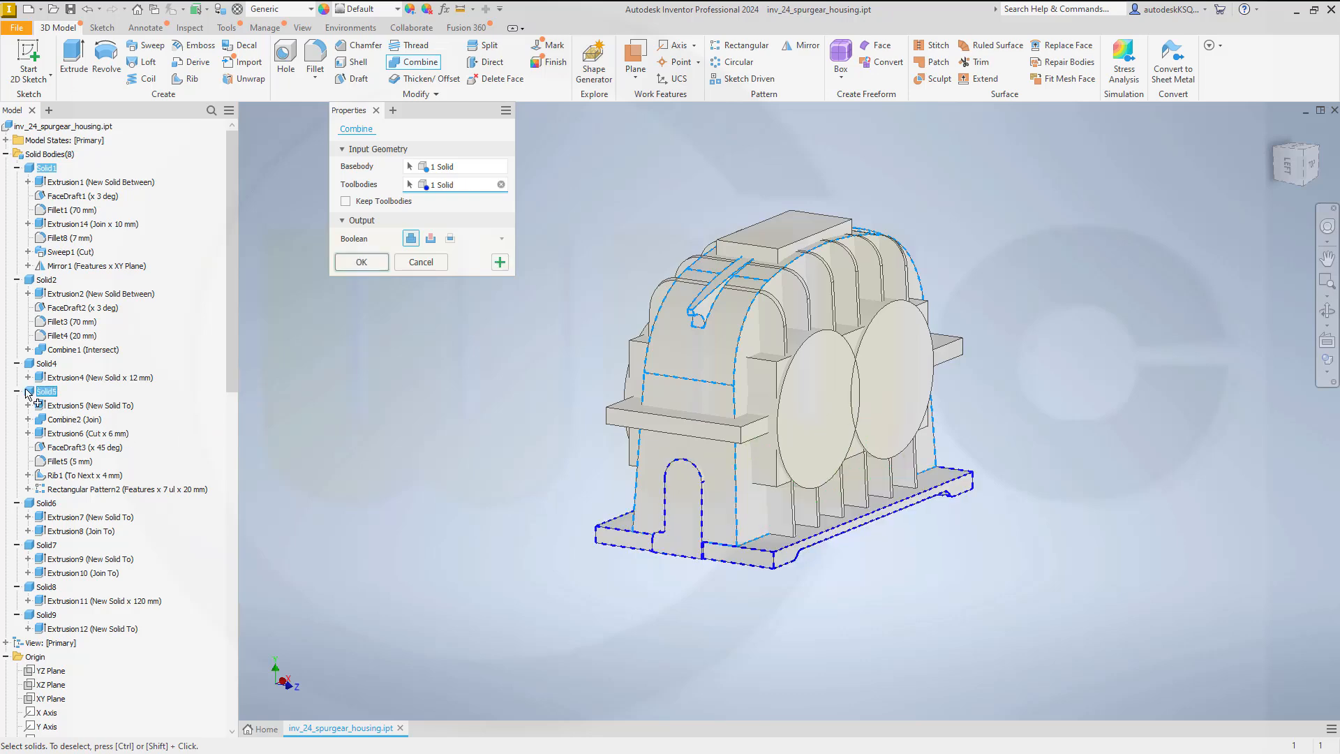
{"action": "left_click", "coordinate": [369, 268]}
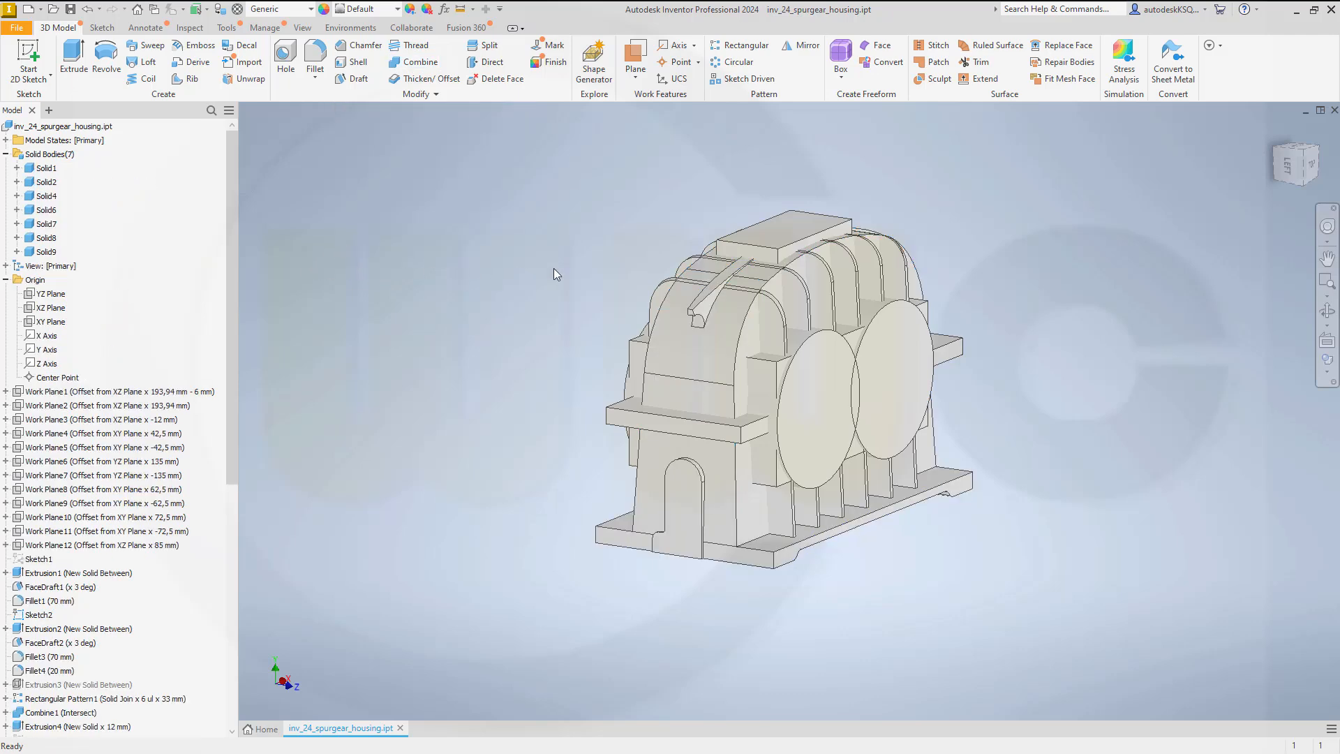
Step: Hide the solid bodies from Solid2 through Solid9, leaving only Solid1 shown
{"action": "left_click", "coordinate": [48, 184]}
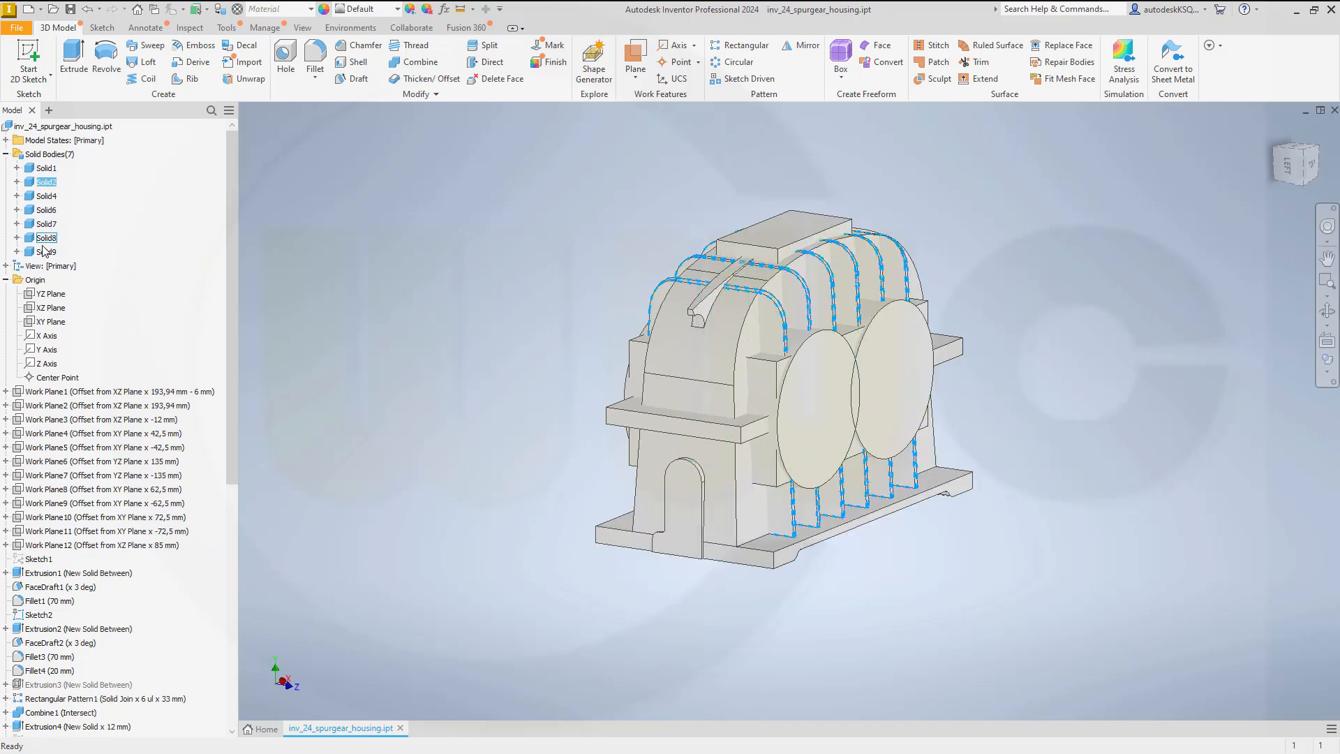
{"action": "left_click", "coordinate": [43, 253], "text": "shift"}
{"action": "right_click", "coordinate": [44, 257]}
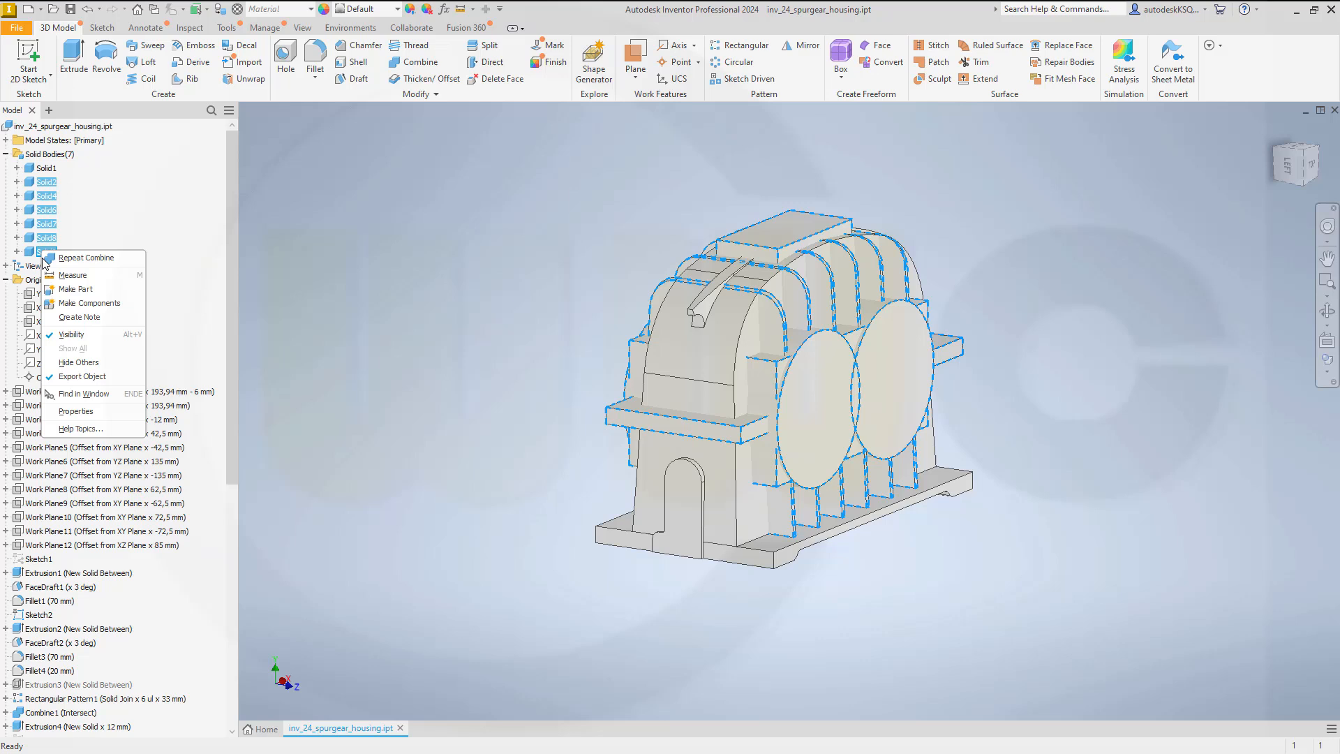
{"action": "left_click", "coordinate": [66, 326]}
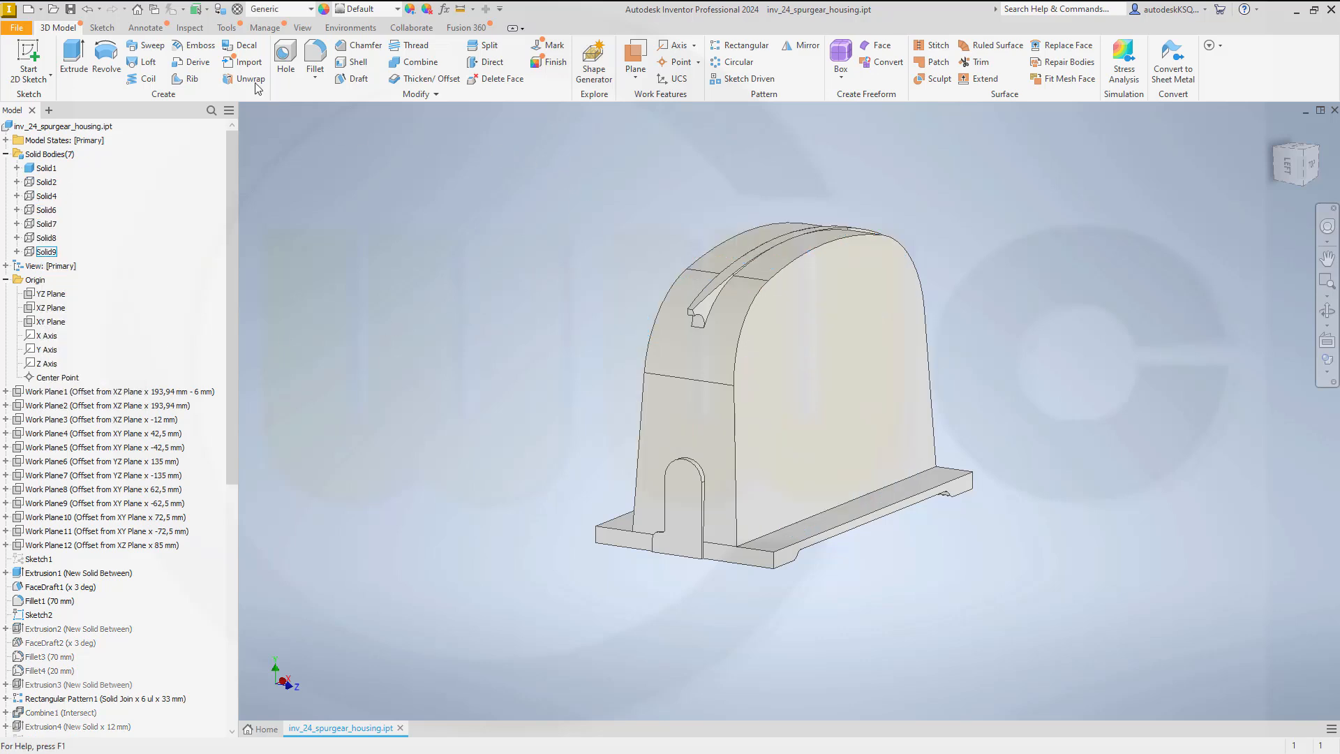
Step: Fillet the two long edges where the housing walls meet the base plate with a 5 mm radius
{"action": "left_click", "coordinate": [773, 538]}
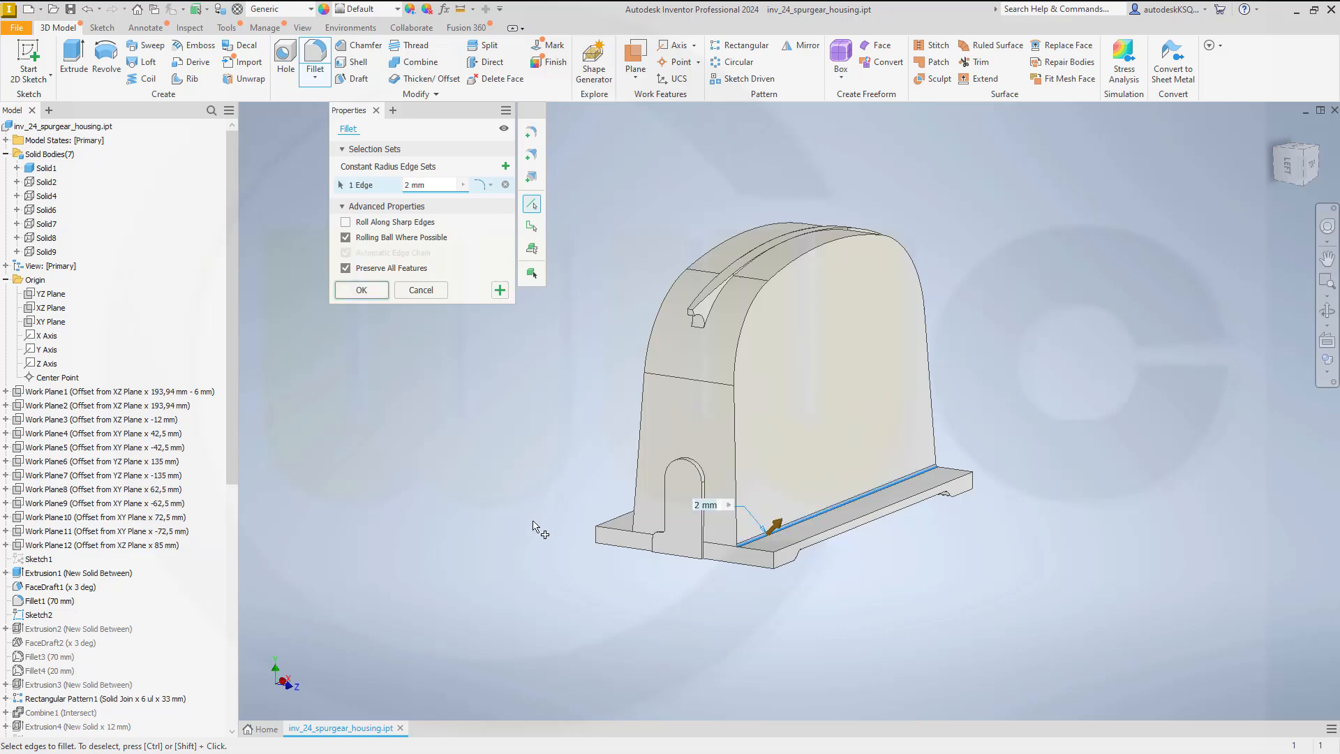
{"action": "middle_click_drag", "start_coordinate": [534, 527], "coordinate": [741, 530], "text": "shift"}
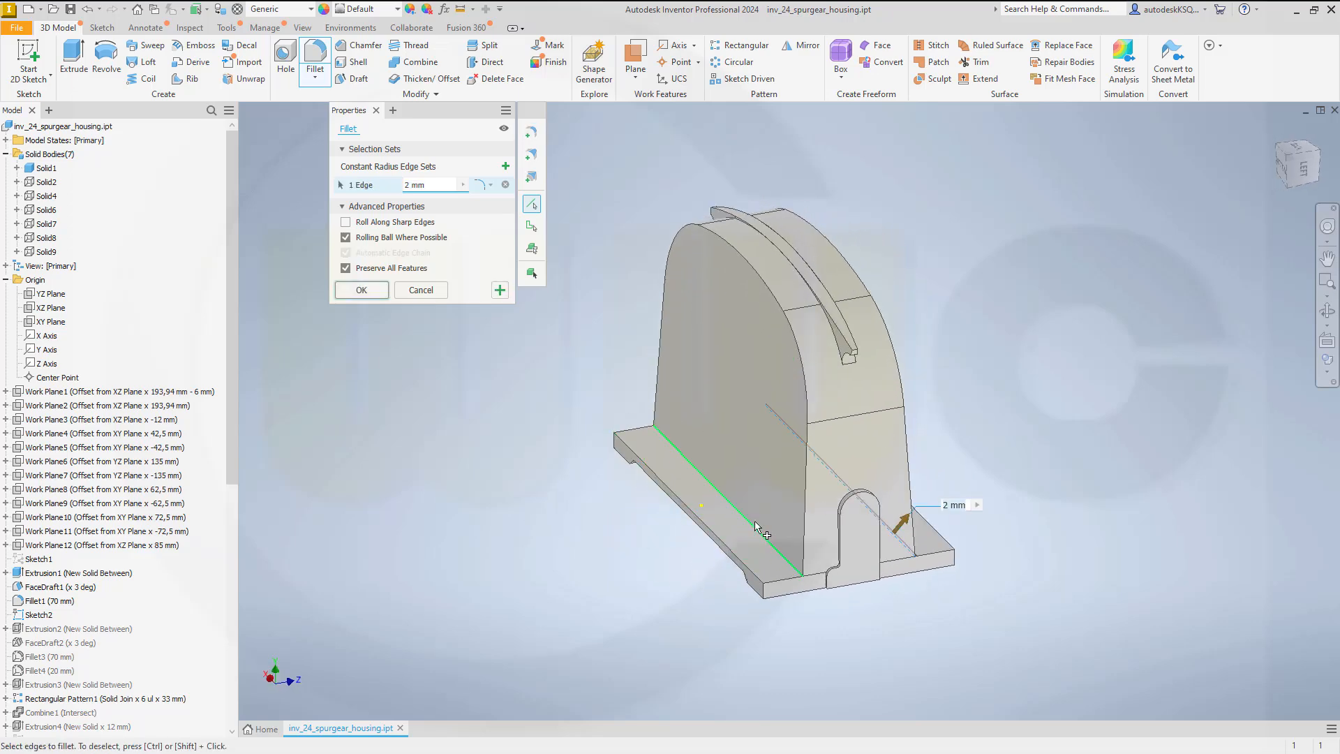
{"action": "left_click", "coordinate": [756, 526]}
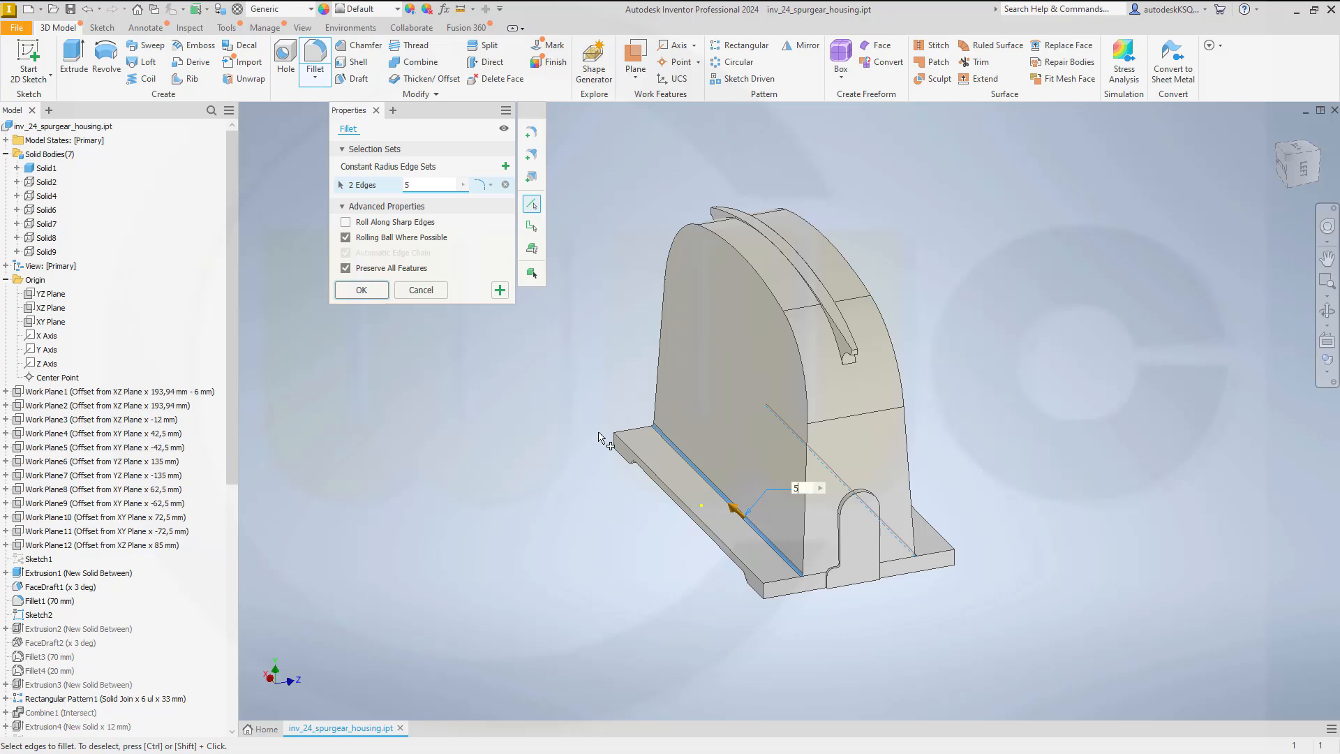
{"action": "type", "text": "5"}
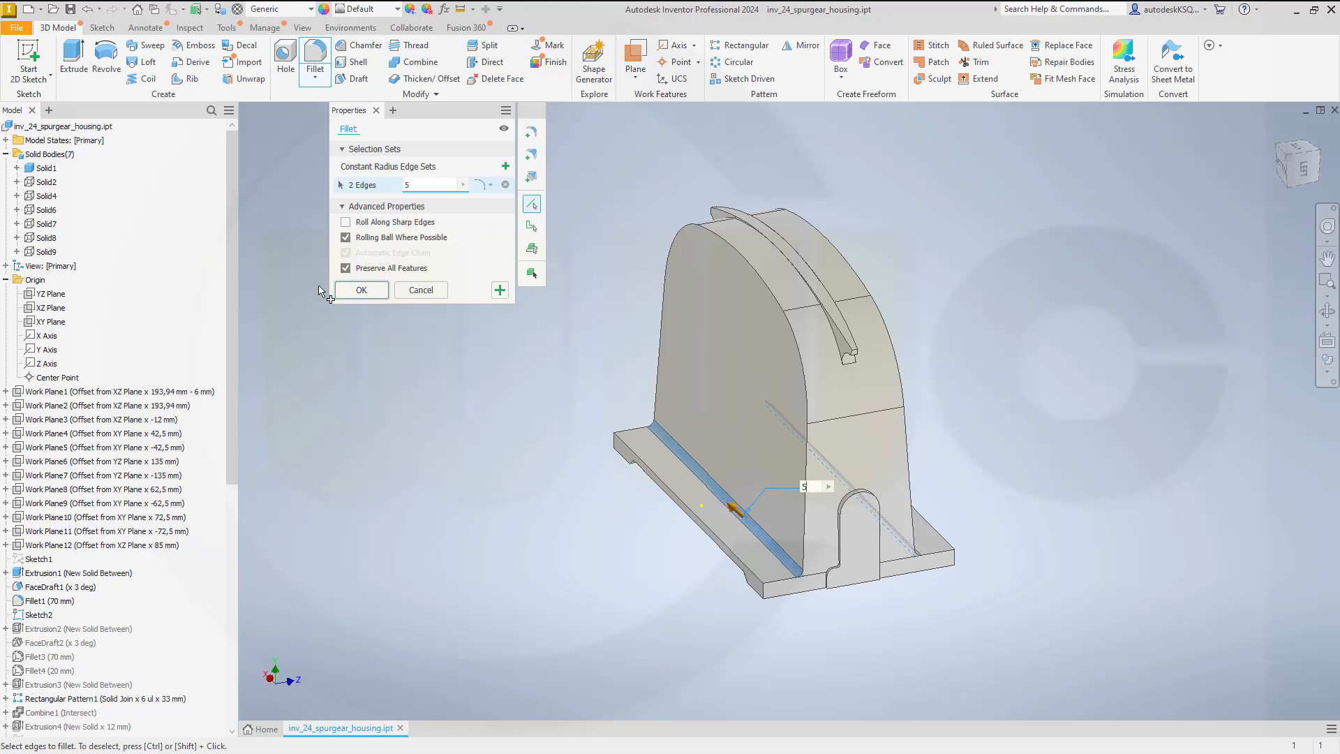
{"action": "left_click", "coordinate": [360, 290]}
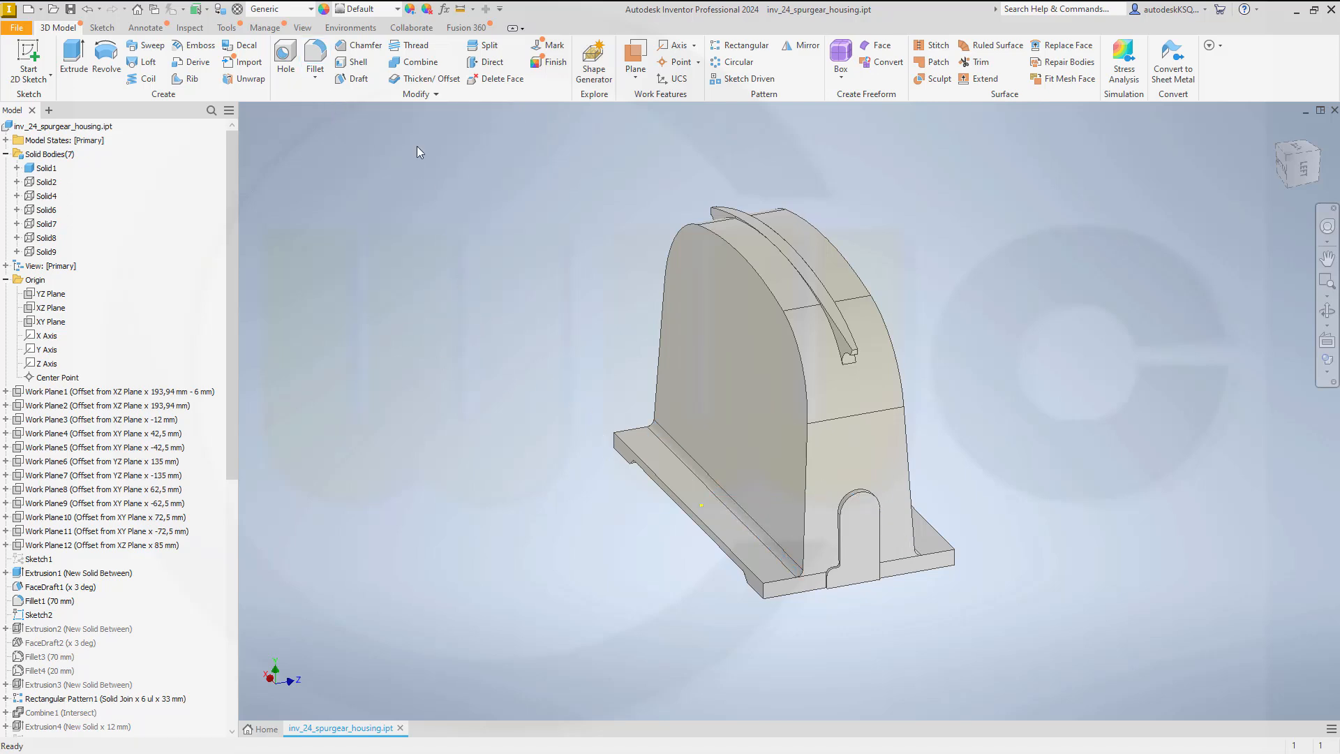
Step: Fillet the four vertical corner edges of the base plate with a 10 mm radius
{"action": "left_click", "coordinate": [315, 60]}
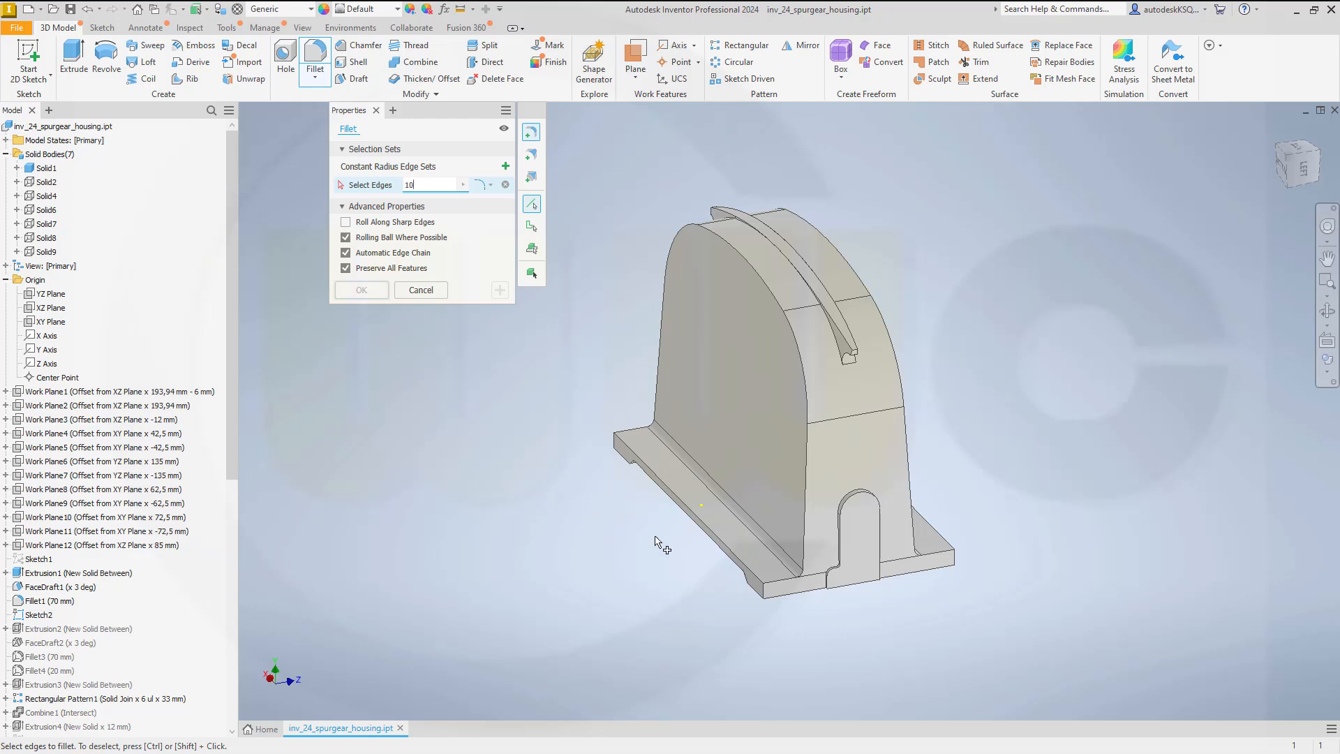
{"action": "left_click", "coordinate": [764, 591]}
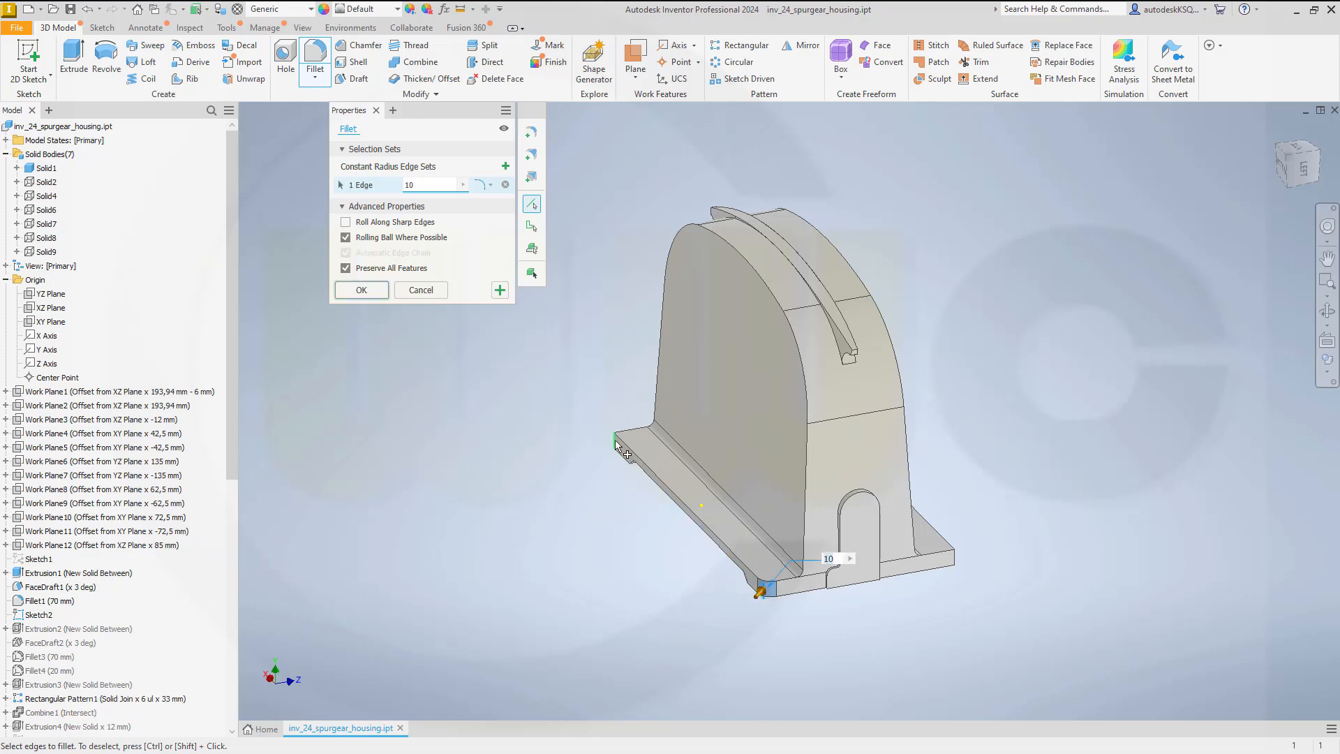
{"action": "left_click", "coordinate": [617, 444]}
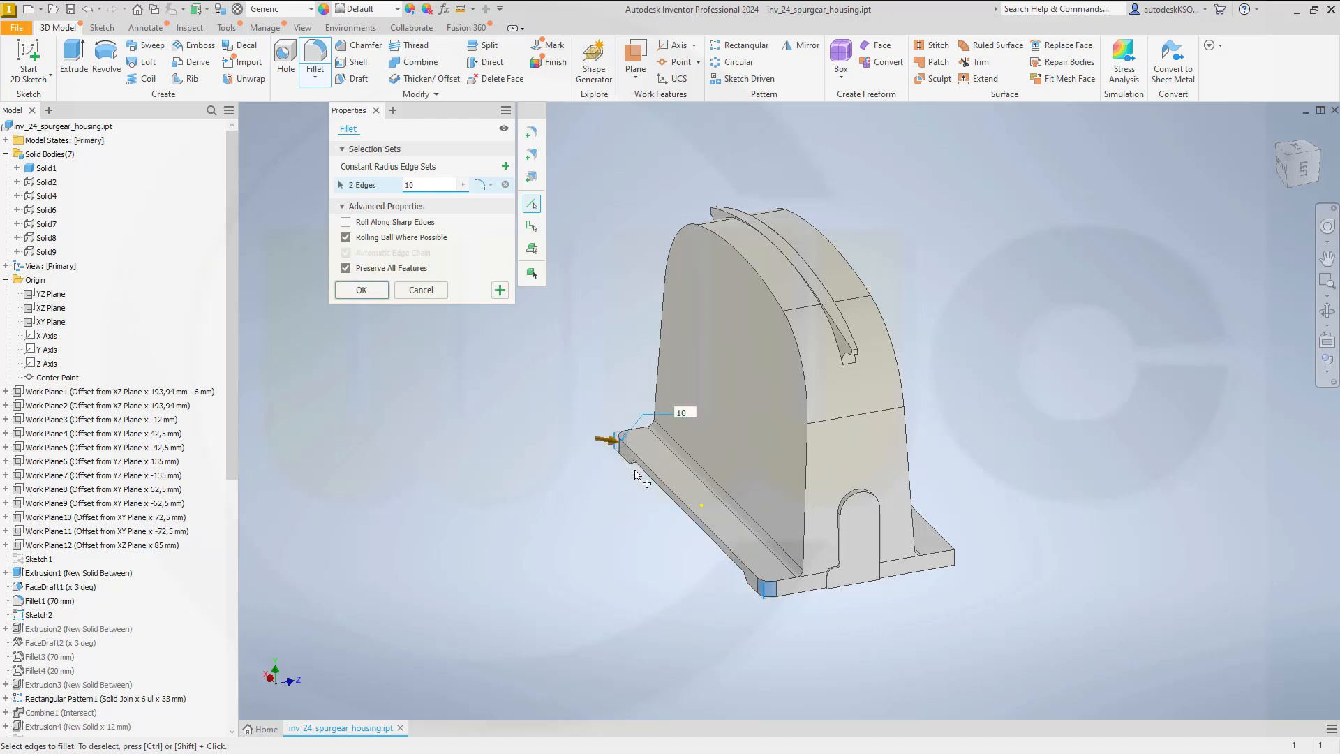
{"action": "left_click", "coordinate": [957, 562]}
{"action": "middle_click_drag", "start_coordinate": [1011, 502], "coordinate": [882, 472], "text": "shift"}
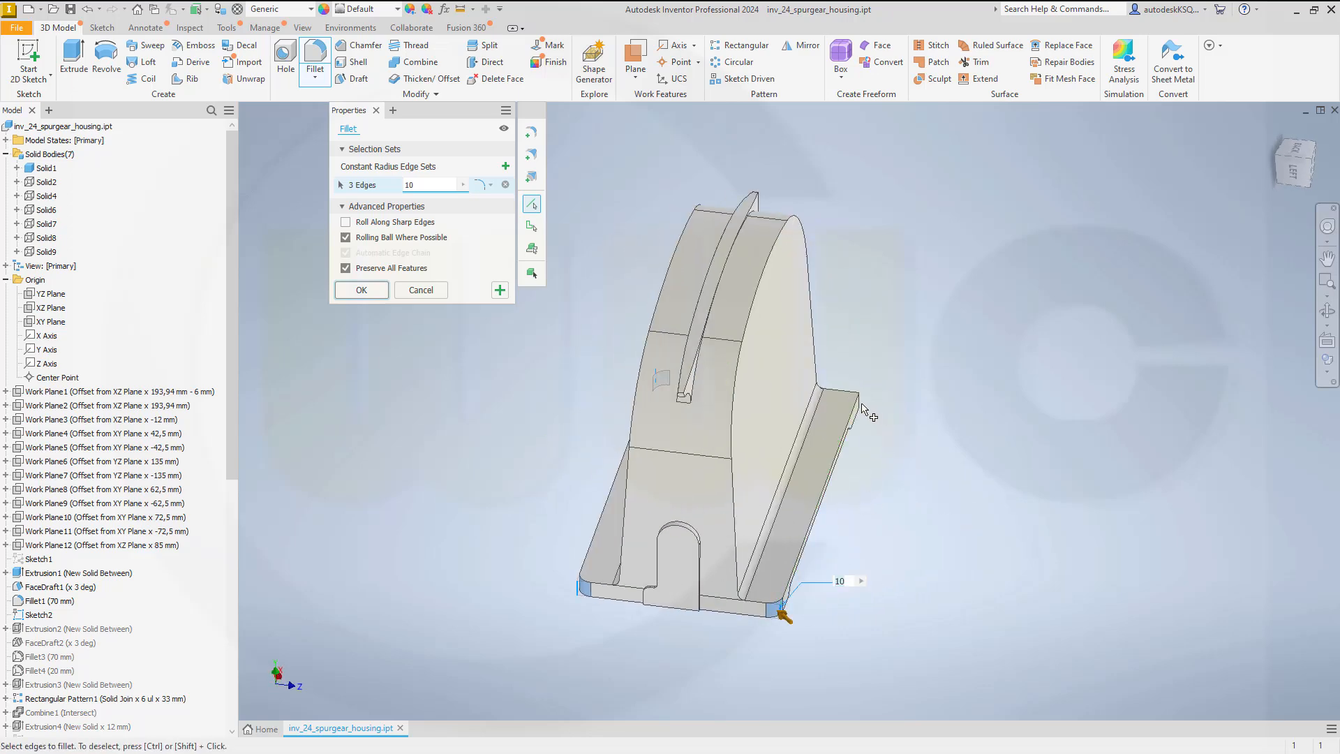
{"action": "left_click", "coordinate": [862, 404]}
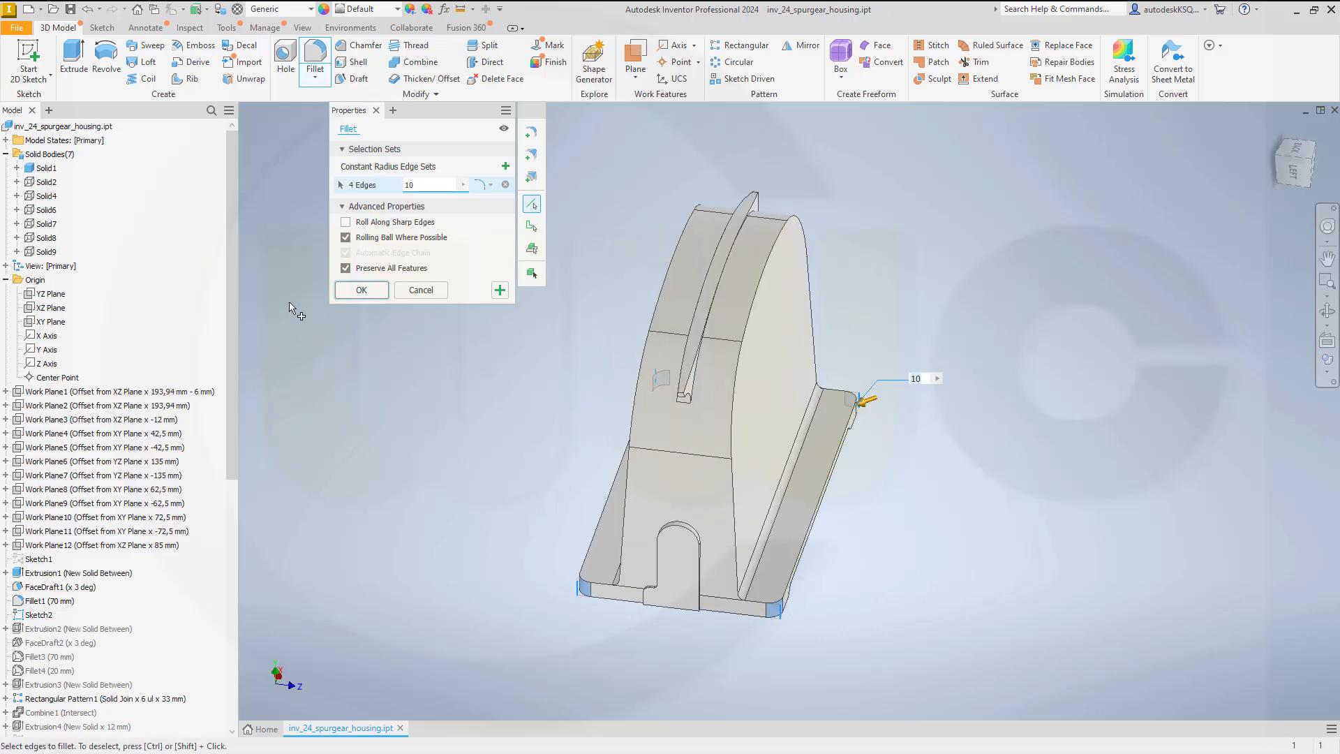
{"action": "left_click", "coordinate": [500, 291]}
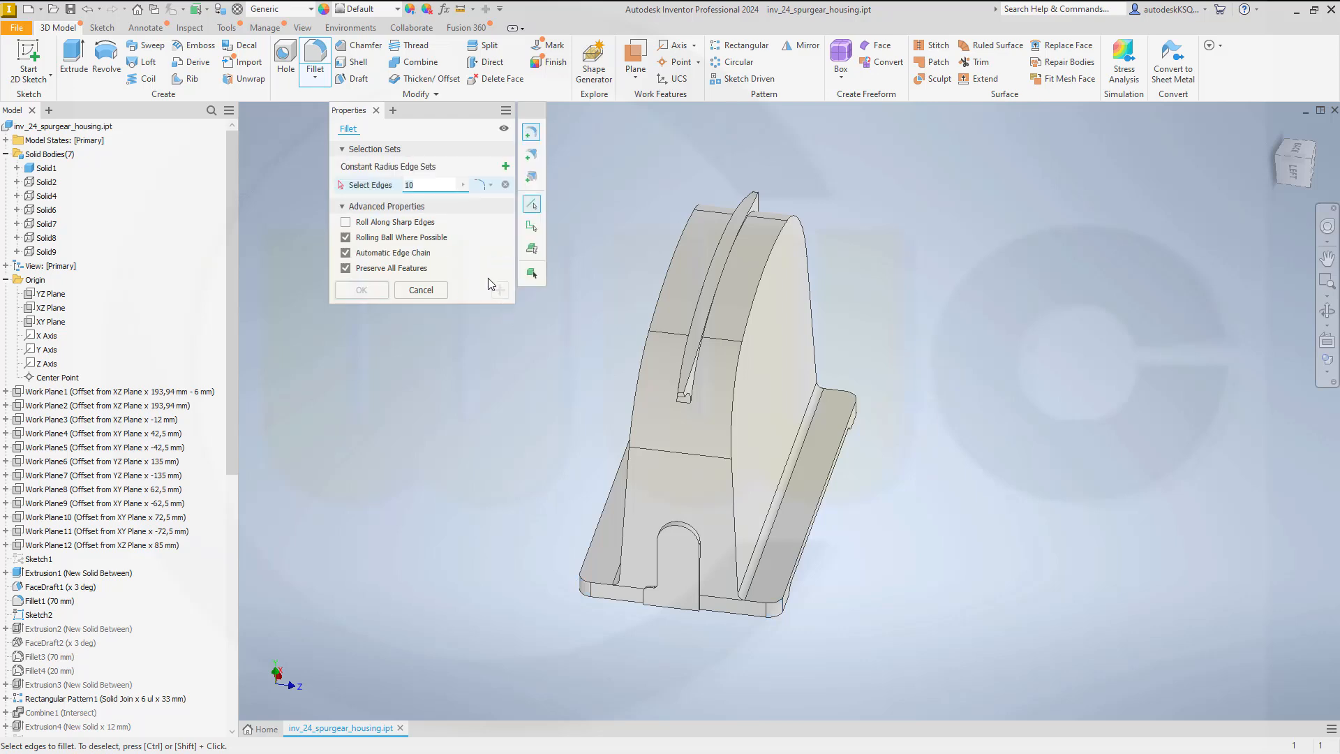
Step: Fillet the outer contour edges of both housing side walls and the upper outer edges of both base flanges with a 5 mm radius
{"action": "type", "text": "5"}
{"action": "left_click", "coordinate": [737, 497]}
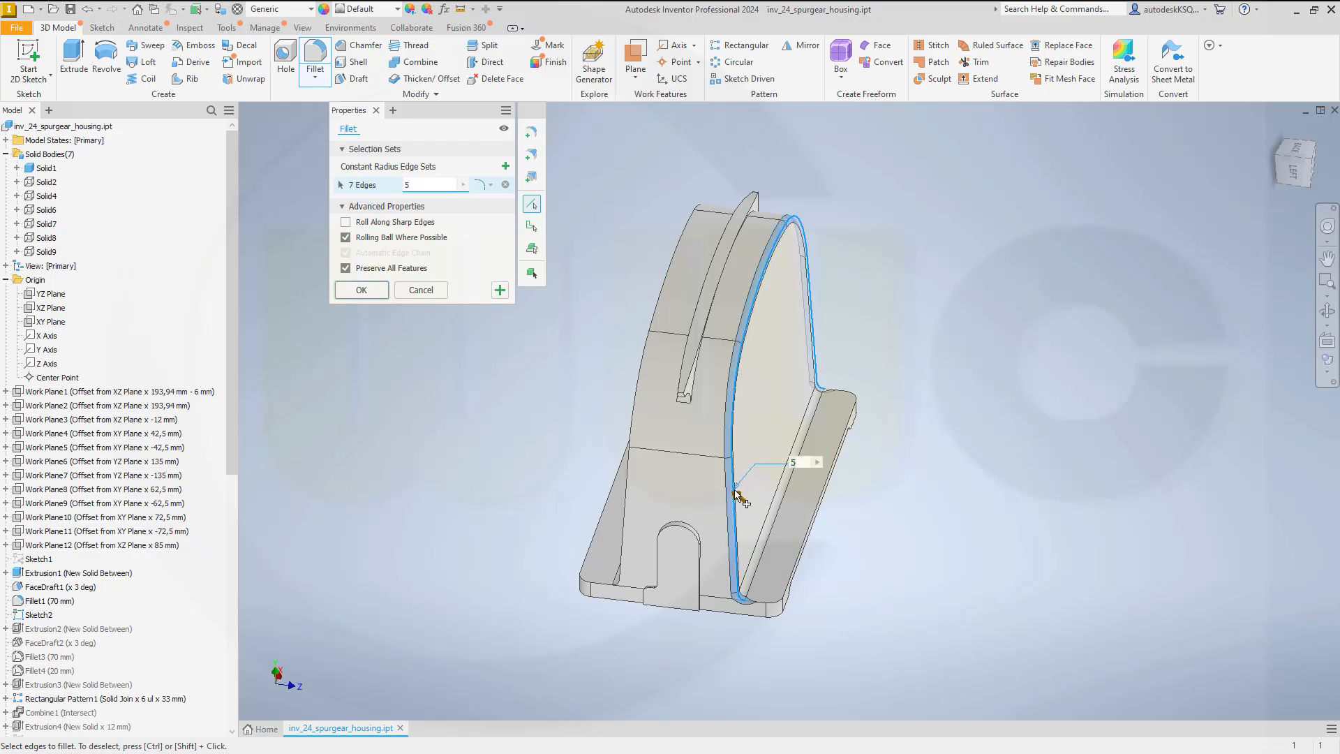
{"action": "left_click", "coordinate": [775, 601]}
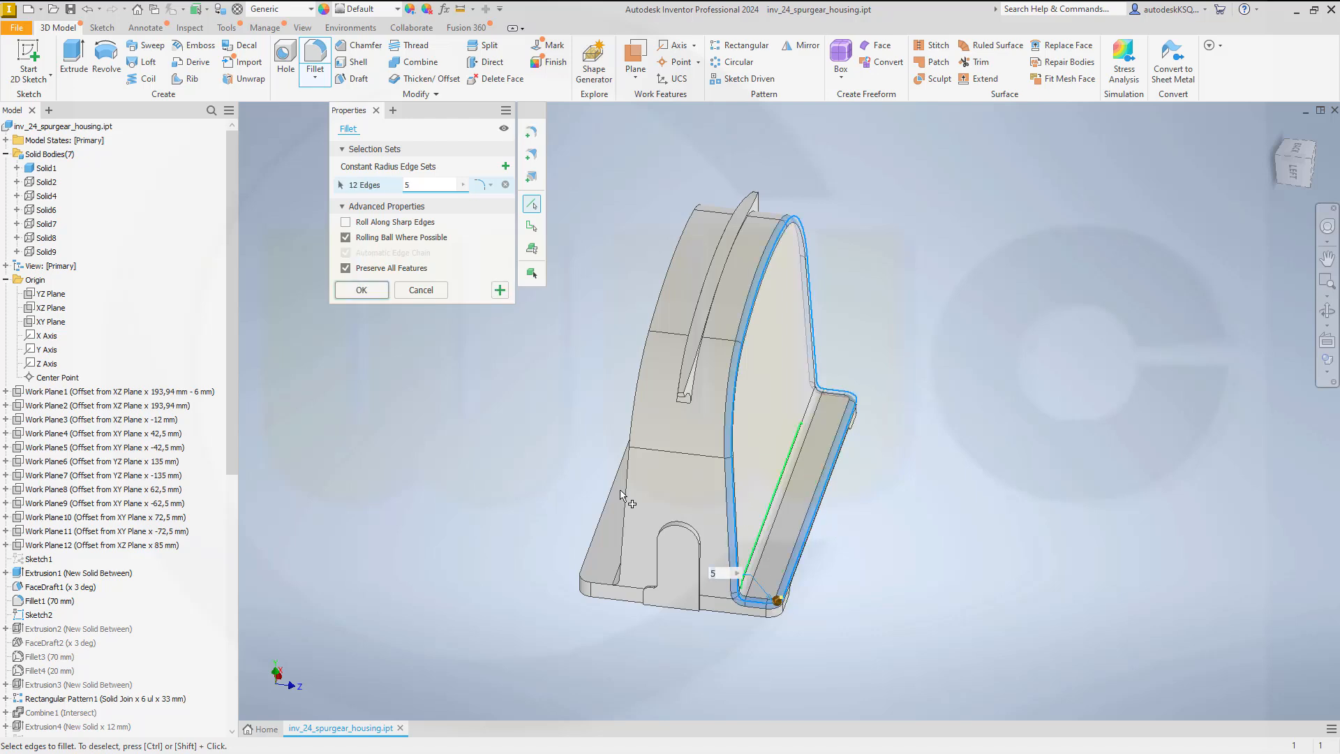
{"action": "left_click", "coordinate": [631, 405]}
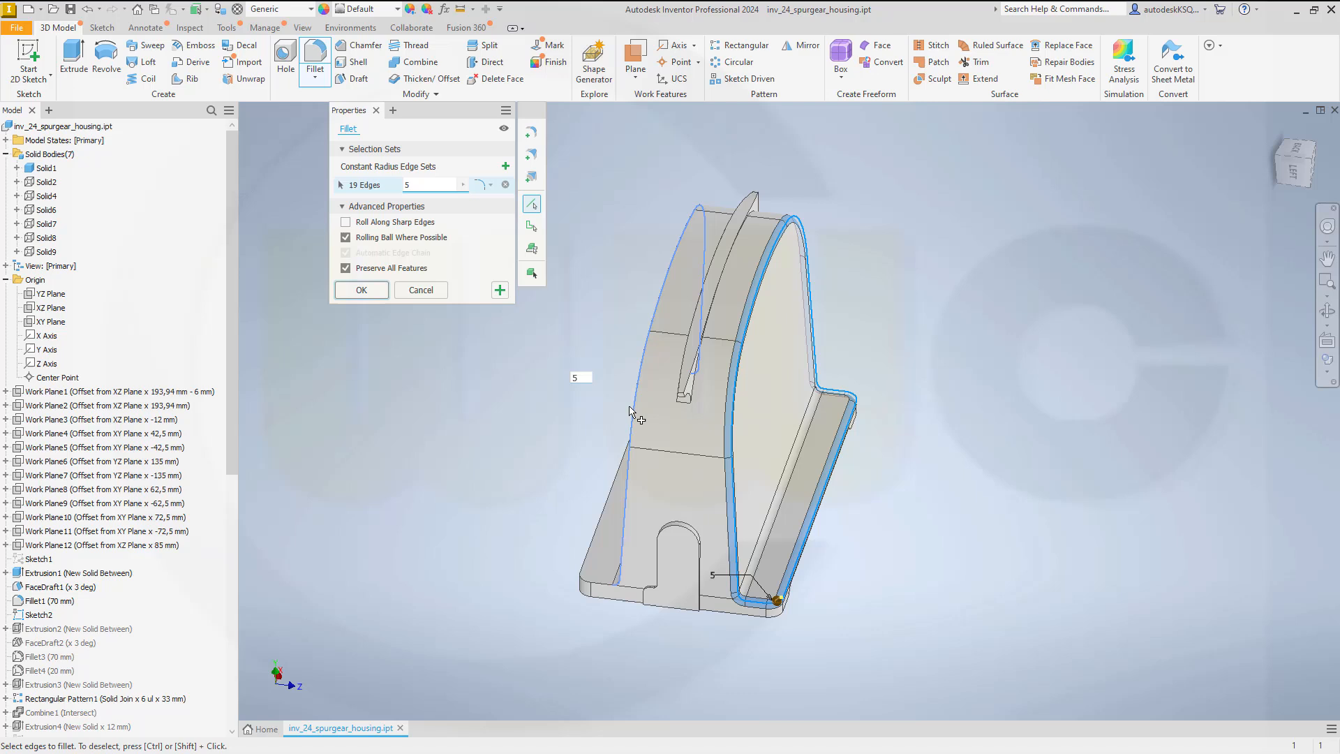
{"action": "left_click", "coordinate": [584, 580]}
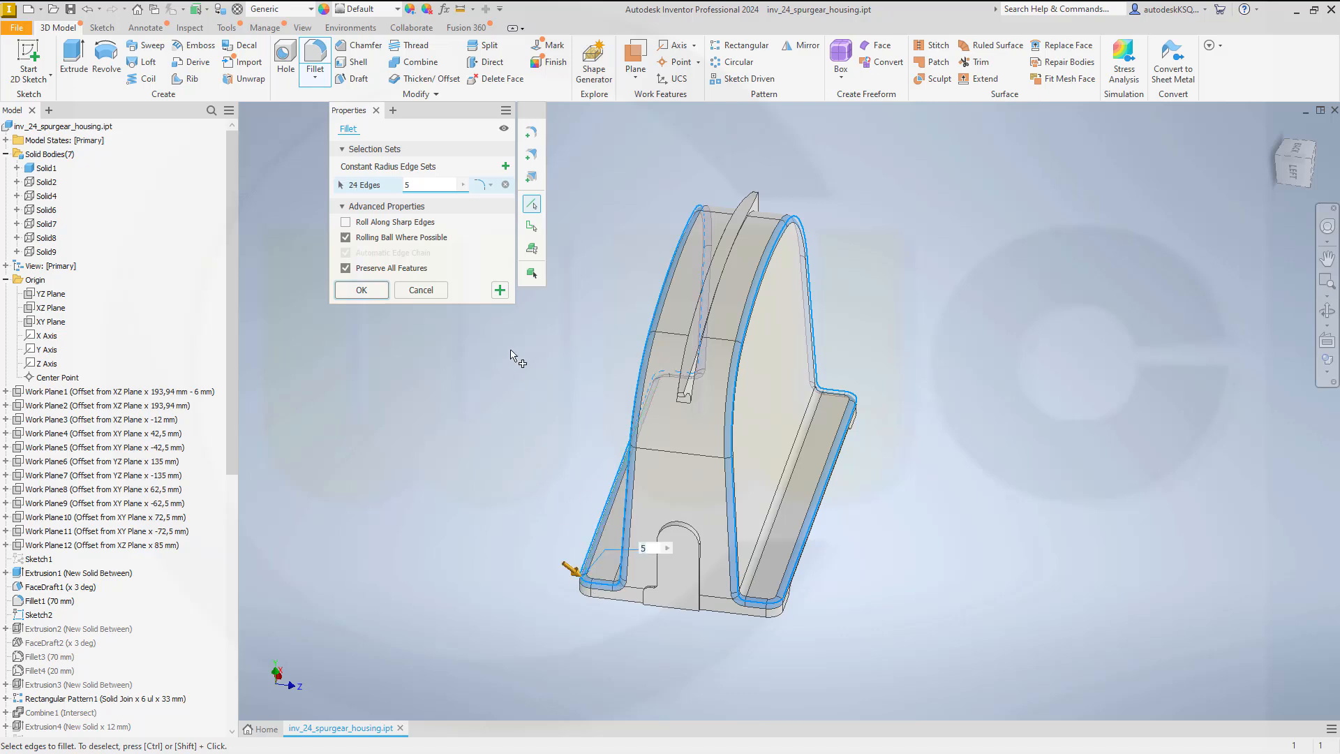
{"action": "middle_click_drag", "start_coordinate": [458, 457], "coordinate": [470, 490]}
{"action": "left_click", "coordinate": [500, 290]}
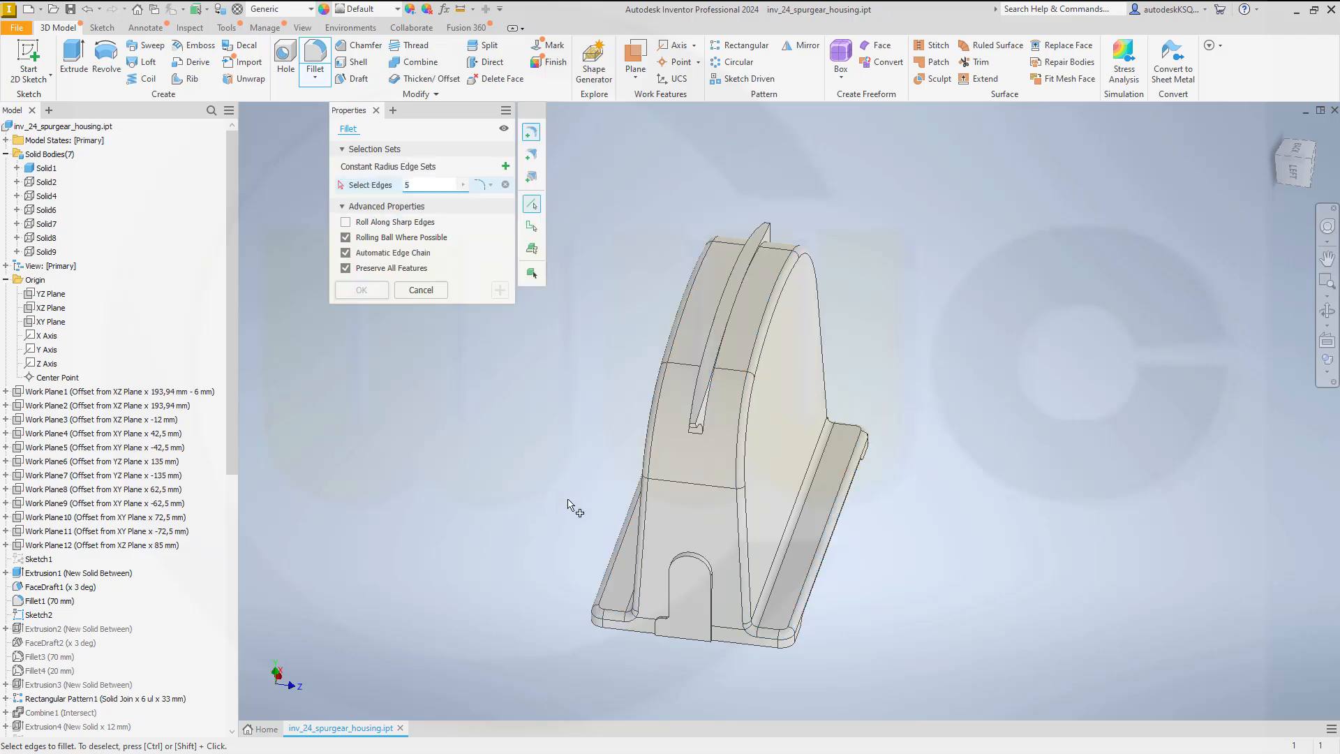
Step: Try to fillet the outer edges of the arched recesses on both housing end faces with a 5 mm radius
{"action": "middle_click_drag", "start_coordinate": [554, 518], "coordinate": [531, 483], "text": "shift"}
{"action": "key", "text": "1"}
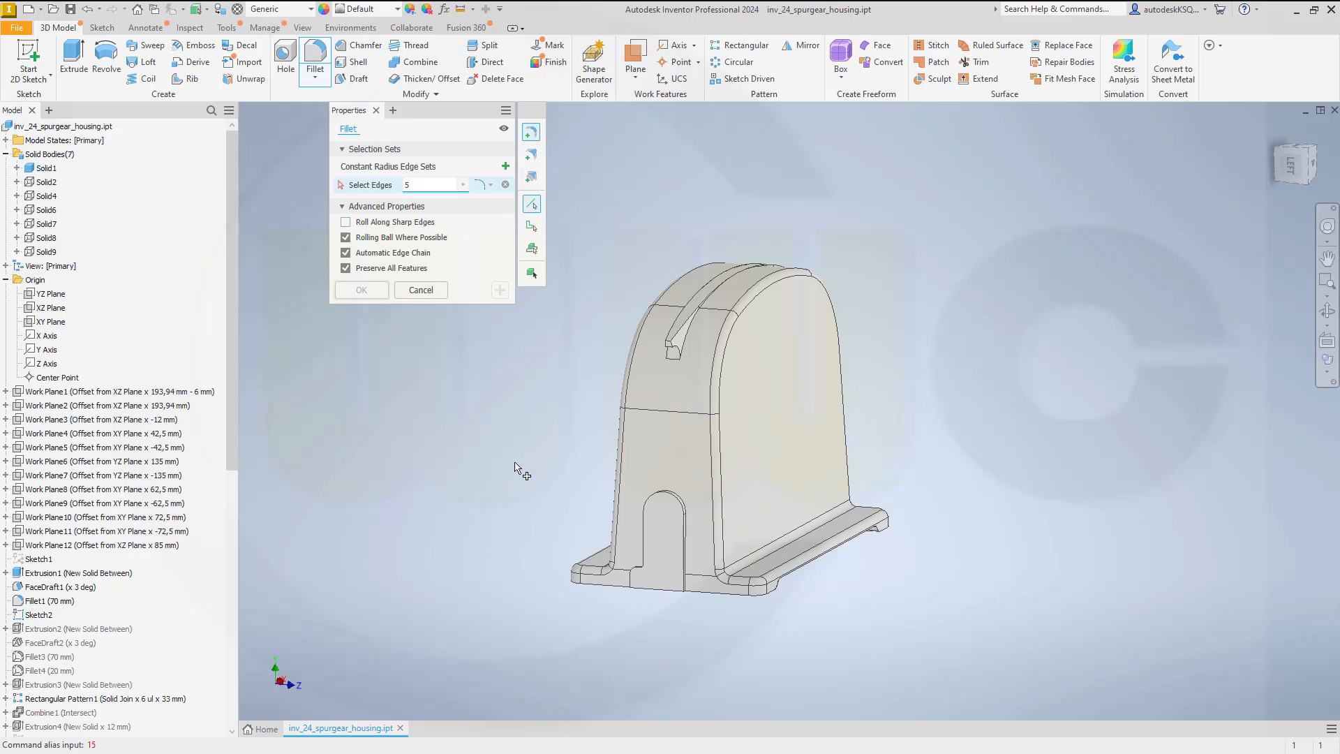
{"action": "scroll", "coordinate": [701, 576], "scroll_direction": "up", "scroll_amount": 5}
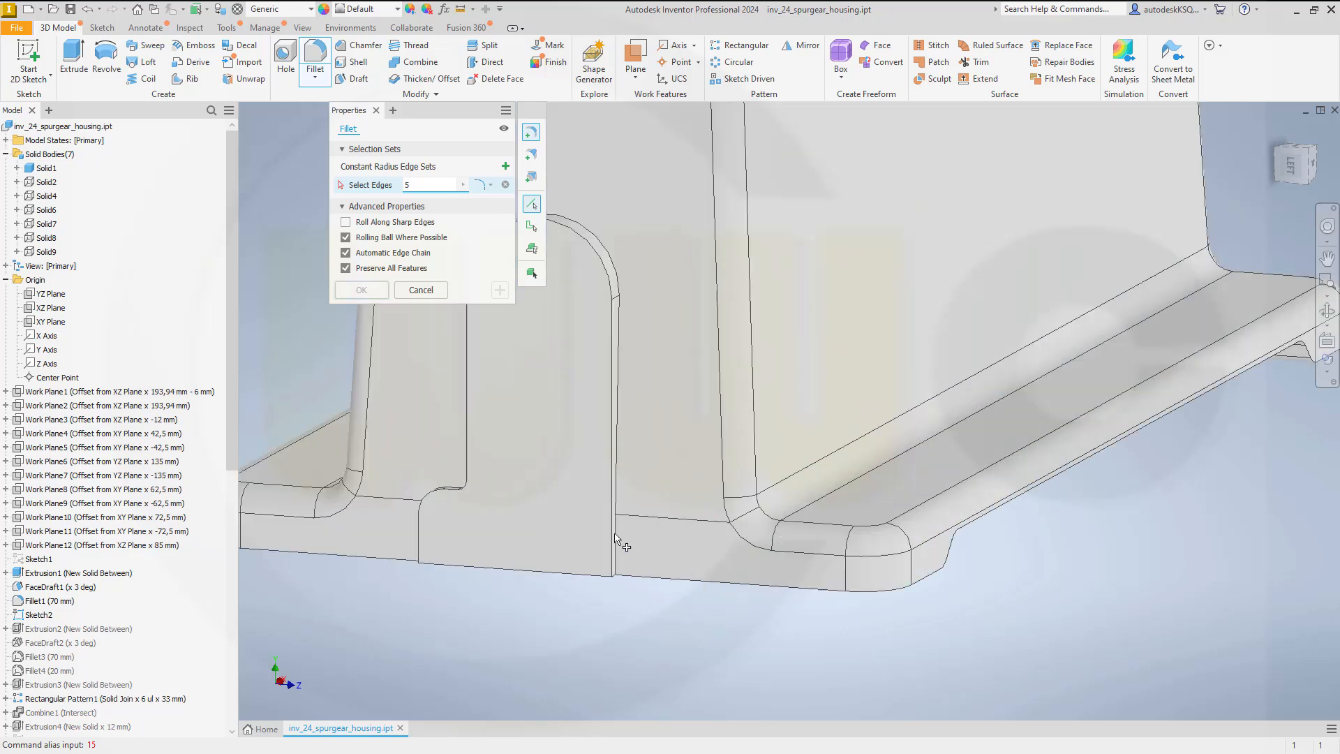
{"action": "left_click", "coordinate": [615, 449]}
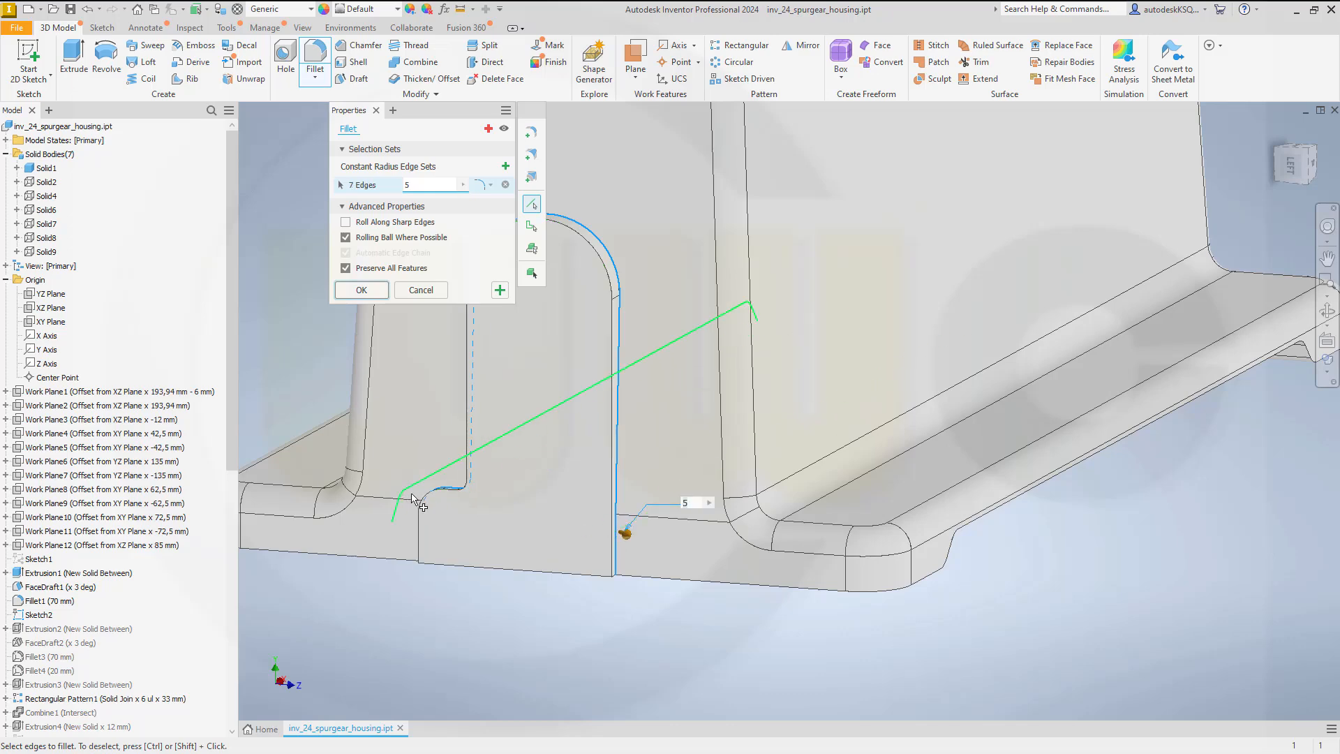
{"action": "left_click", "coordinate": [419, 501]}
{"action": "middle_click_drag", "start_coordinate": [412, 497], "coordinate": [530, 507]}
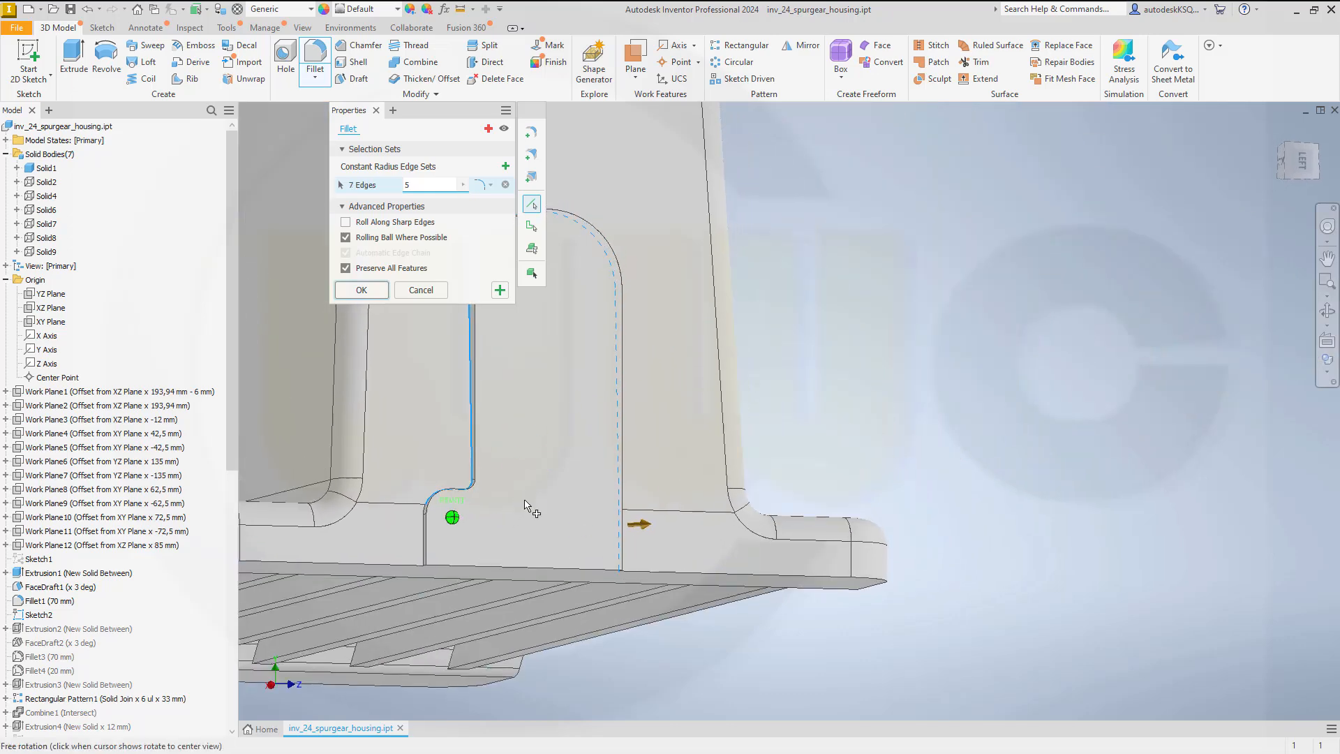
{"action": "left_click", "coordinate": [423, 541]}
{"action": "middle_click_drag", "start_coordinate": [853, 495], "coordinate": [590, 479], "text": "shift"}
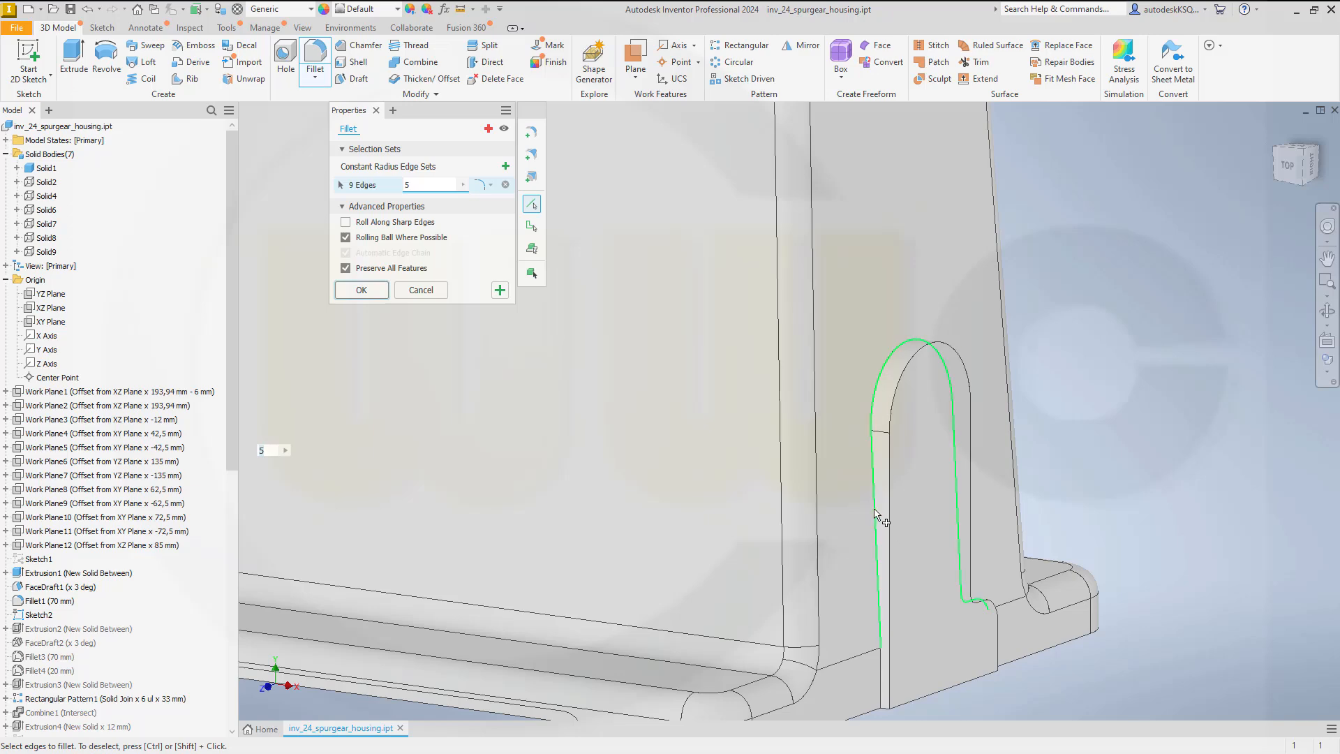
{"action": "left_click", "coordinate": [874, 546]}
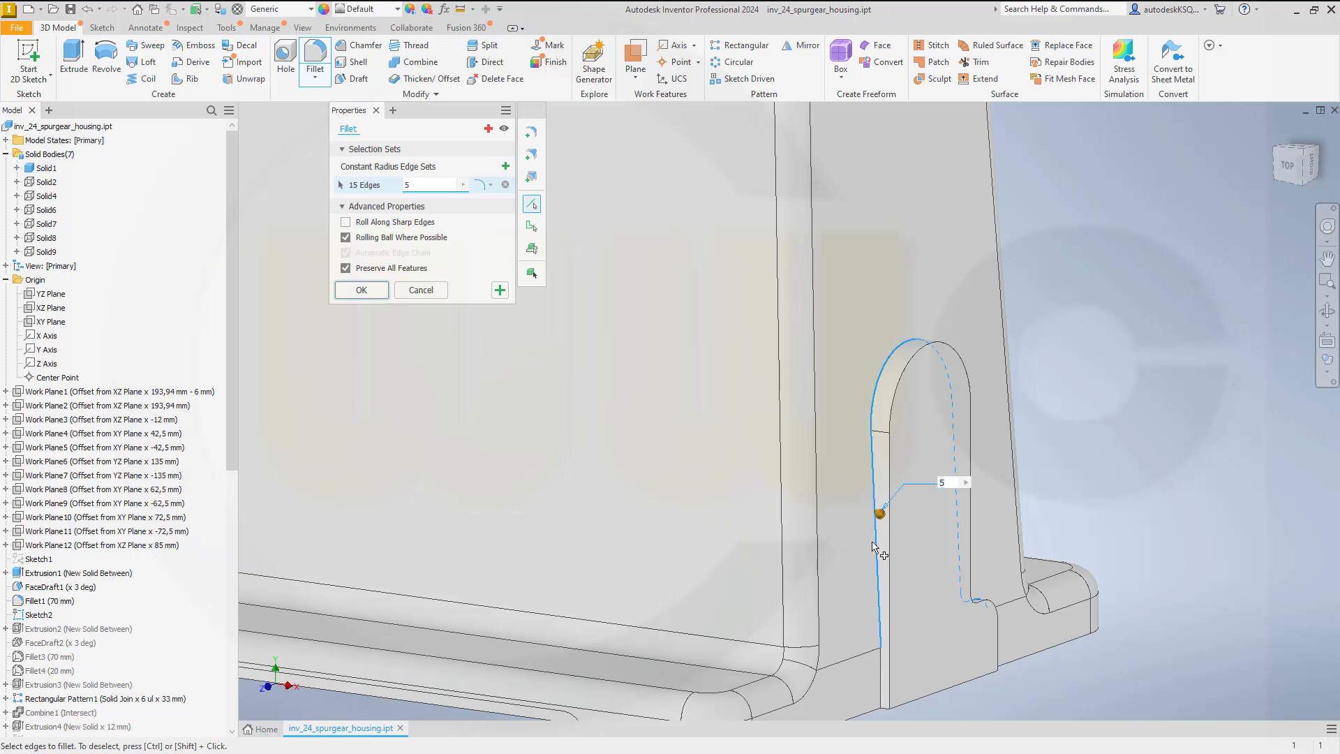
{"action": "left_click", "coordinate": [882, 675]}
{"action": "middle_click_drag", "start_coordinate": [1127, 689], "coordinate": [718, 556], "text": "shift"}
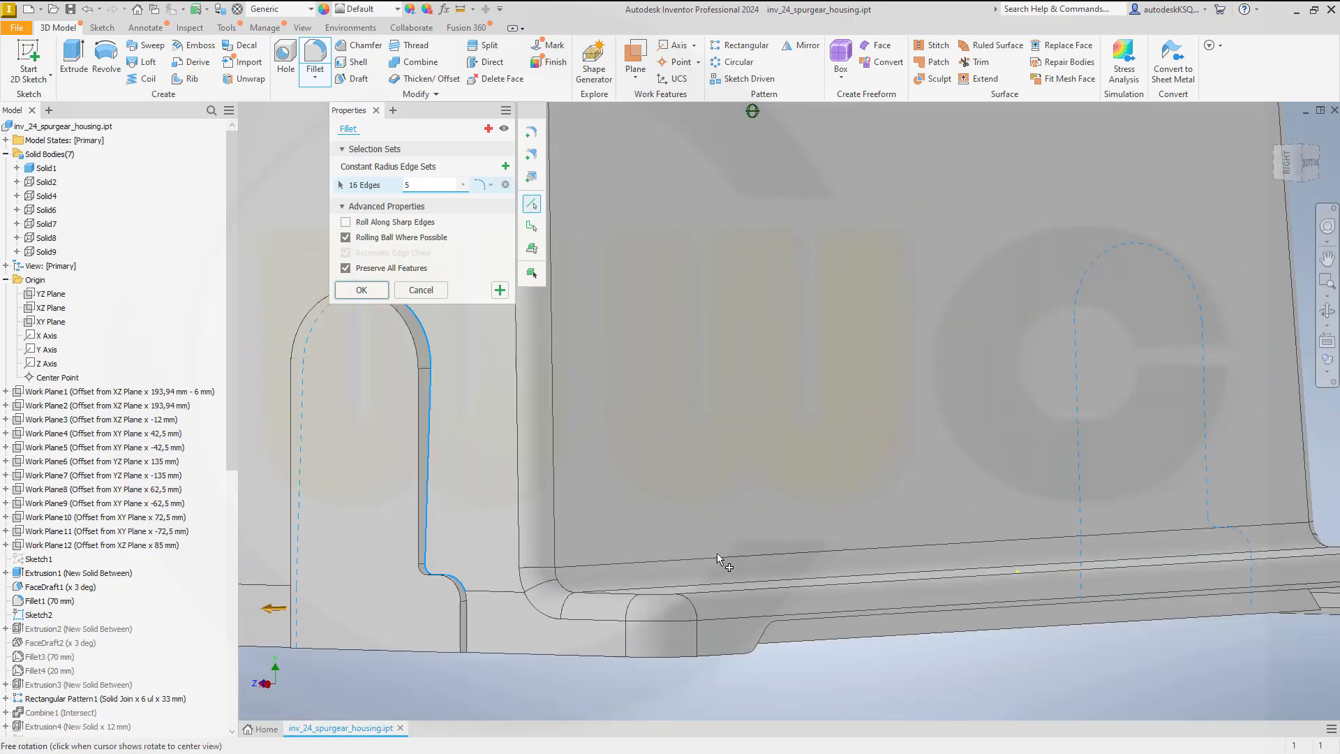
{"action": "left_click", "coordinate": [467, 624]}
{"action": "left_click", "coordinate": [376, 291]}
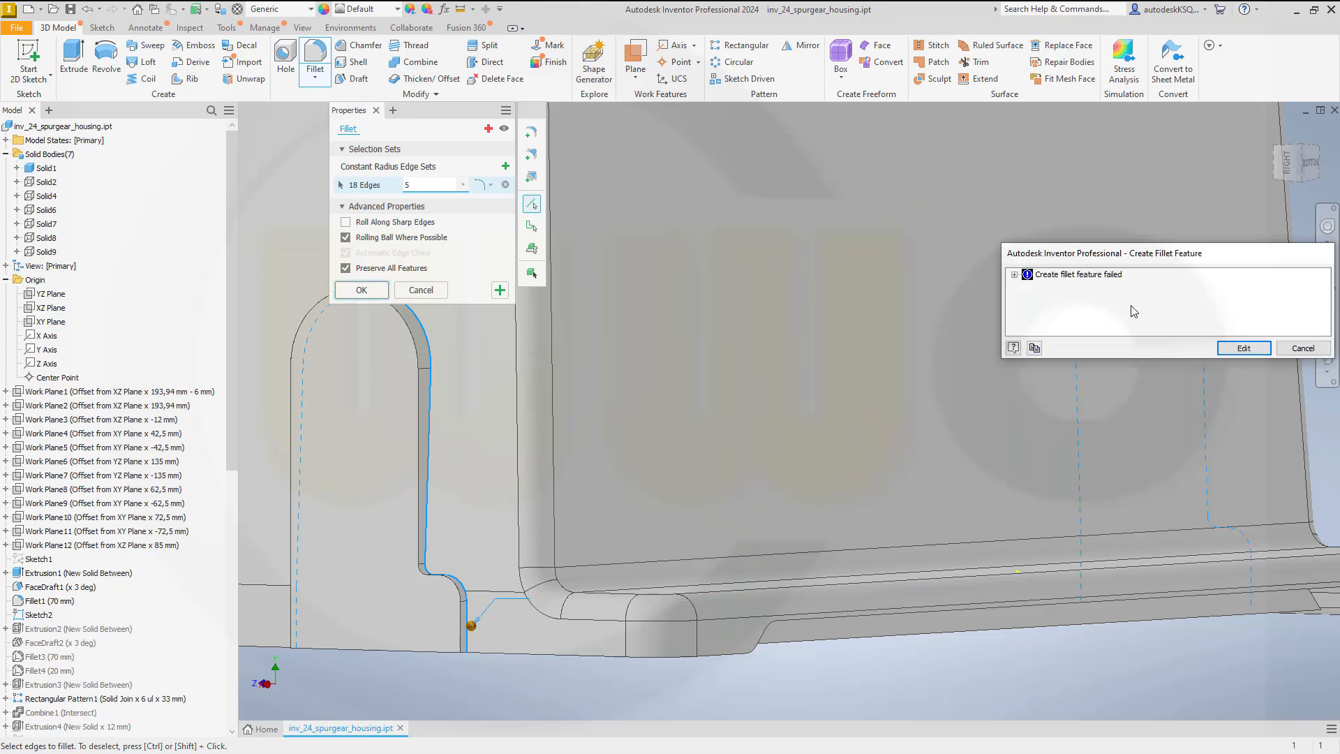
{"action": "left_click", "coordinate": [1243, 347]}
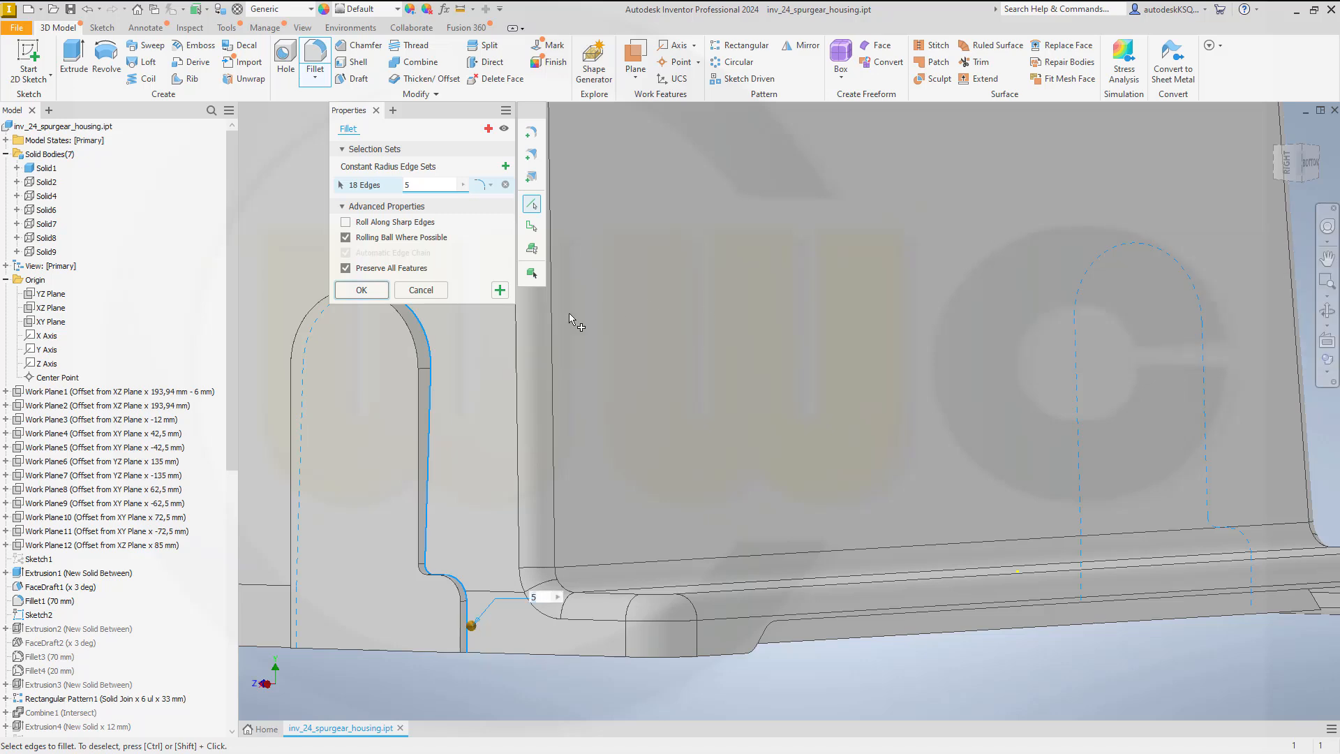
Step: Remove the right-end recess edges from the selection and try the 5 mm fillet on the left-end arched recess alone
{"action": "left_click", "coordinate": [466, 618], "text": "ctrl"}
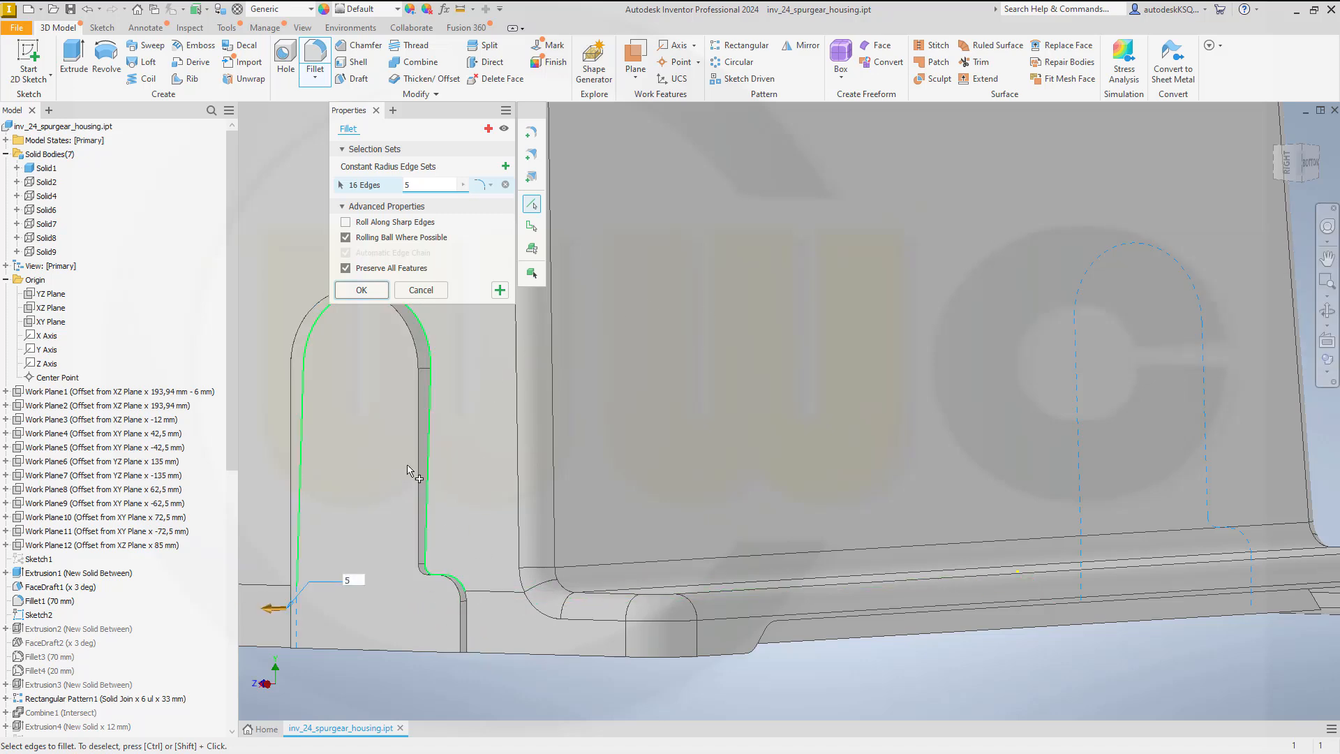
{"action": "left_click", "coordinate": [426, 494], "text": "ctrl"}
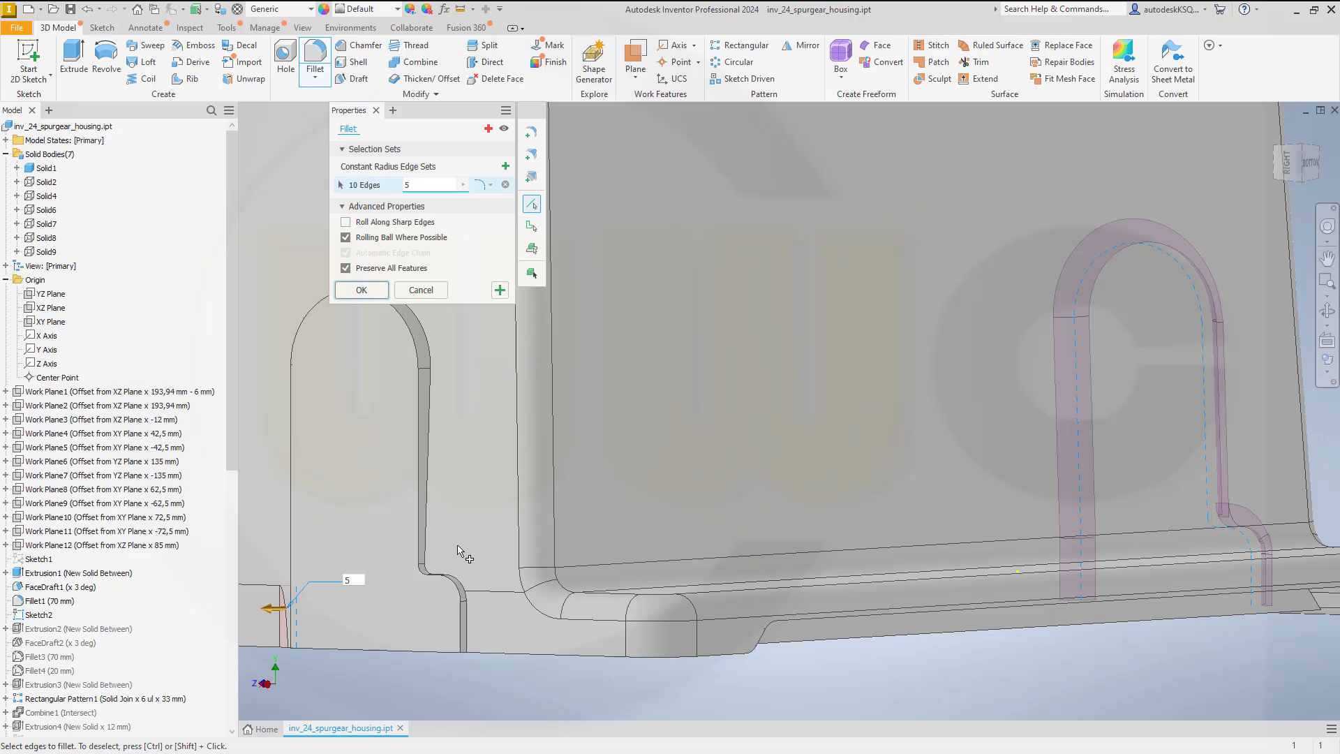
{"action": "middle_click_drag", "start_coordinate": [461, 551], "coordinate": [598, 532], "text": "shift"}
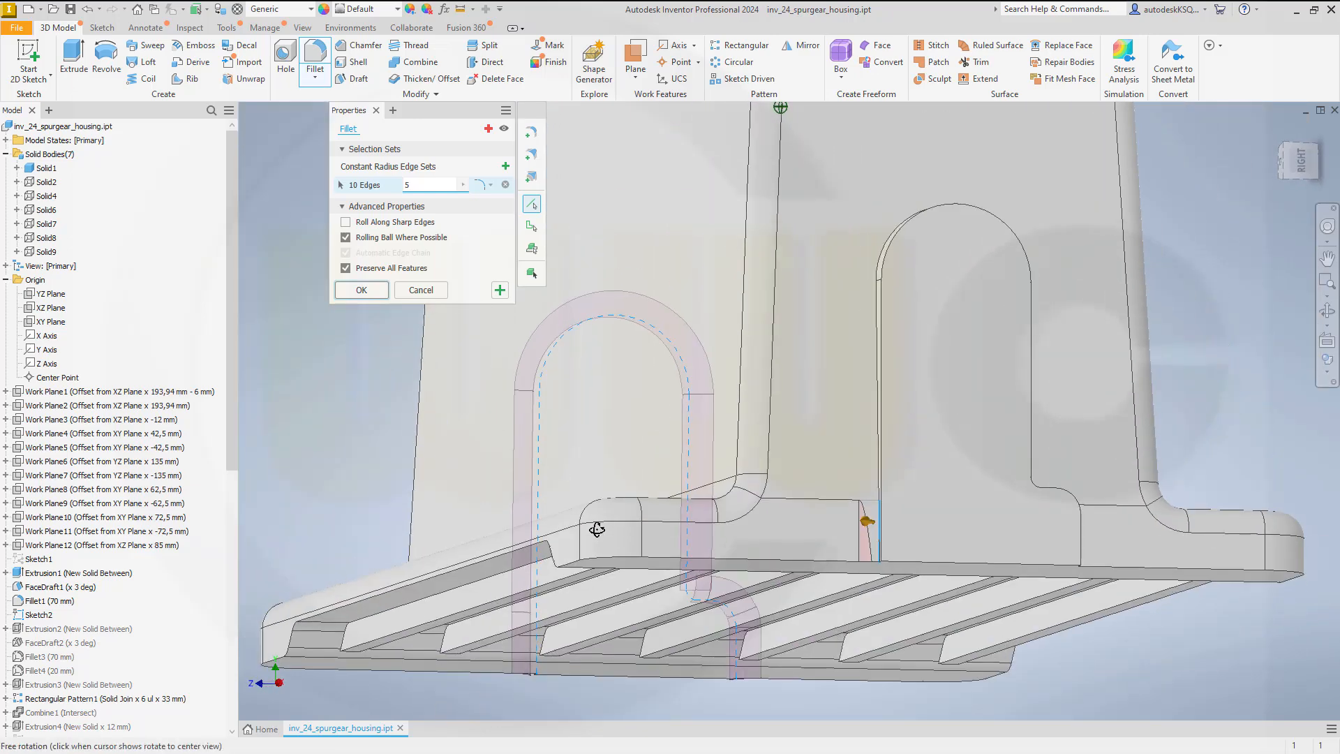
{"action": "left_click", "coordinate": [881, 541], "text": "ctrl"}
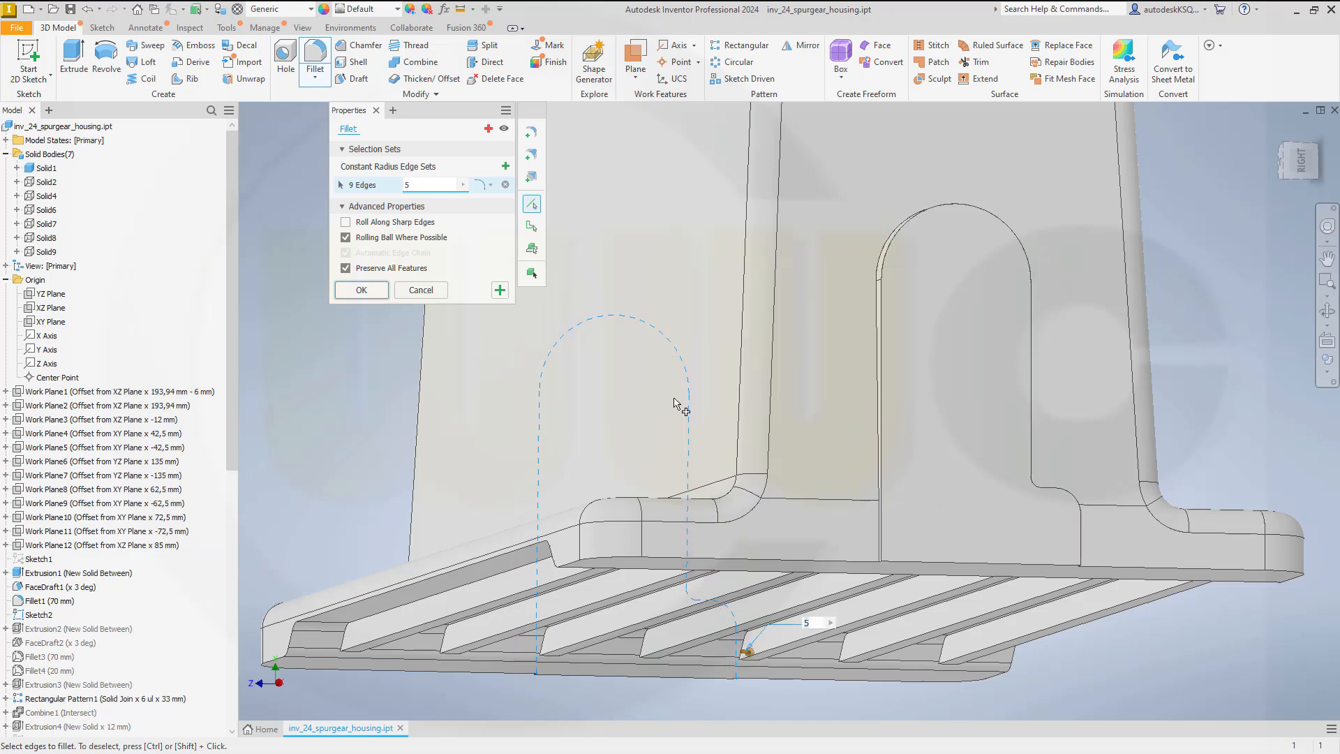
{"action": "left_click", "coordinate": [500, 291]}
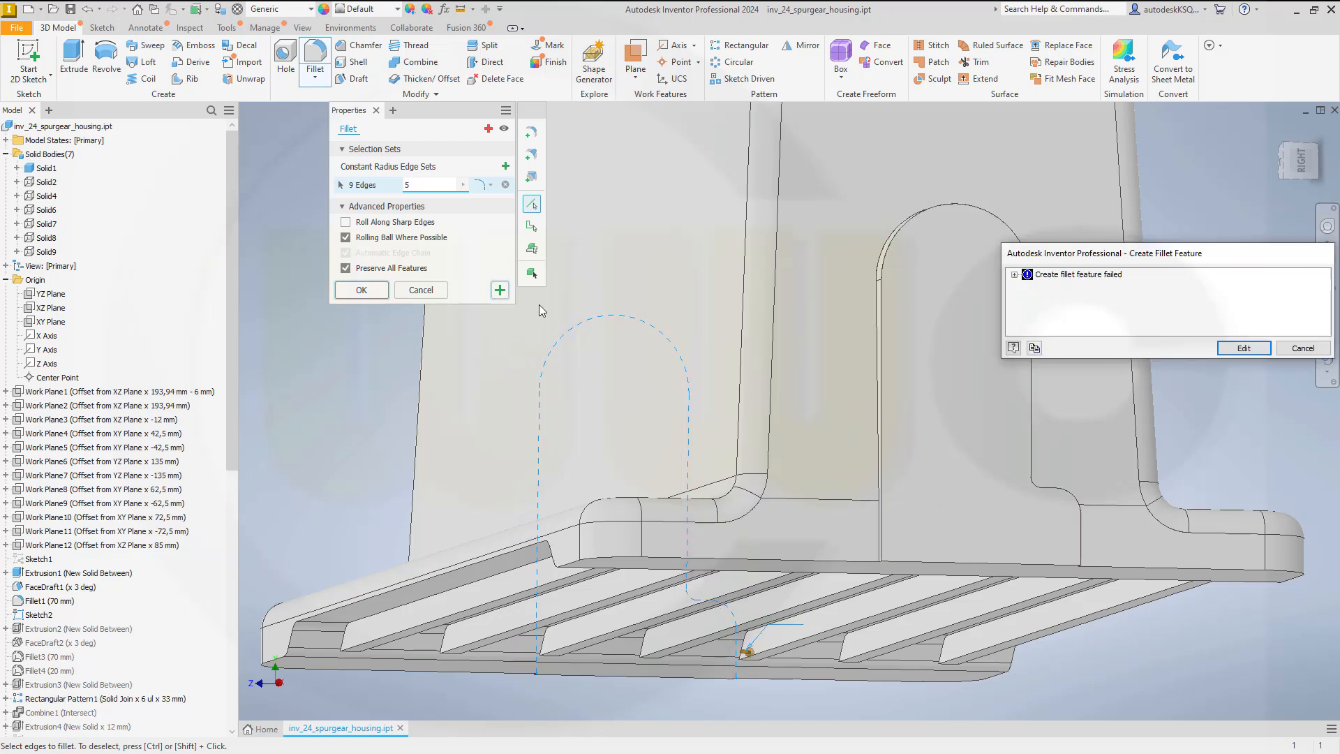
{"action": "left_click", "coordinate": [1300, 348]}
{"action": "middle_click_drag", "start_coordinate": [525, 420], "coordinate": [793, 423], "text": "shift"}
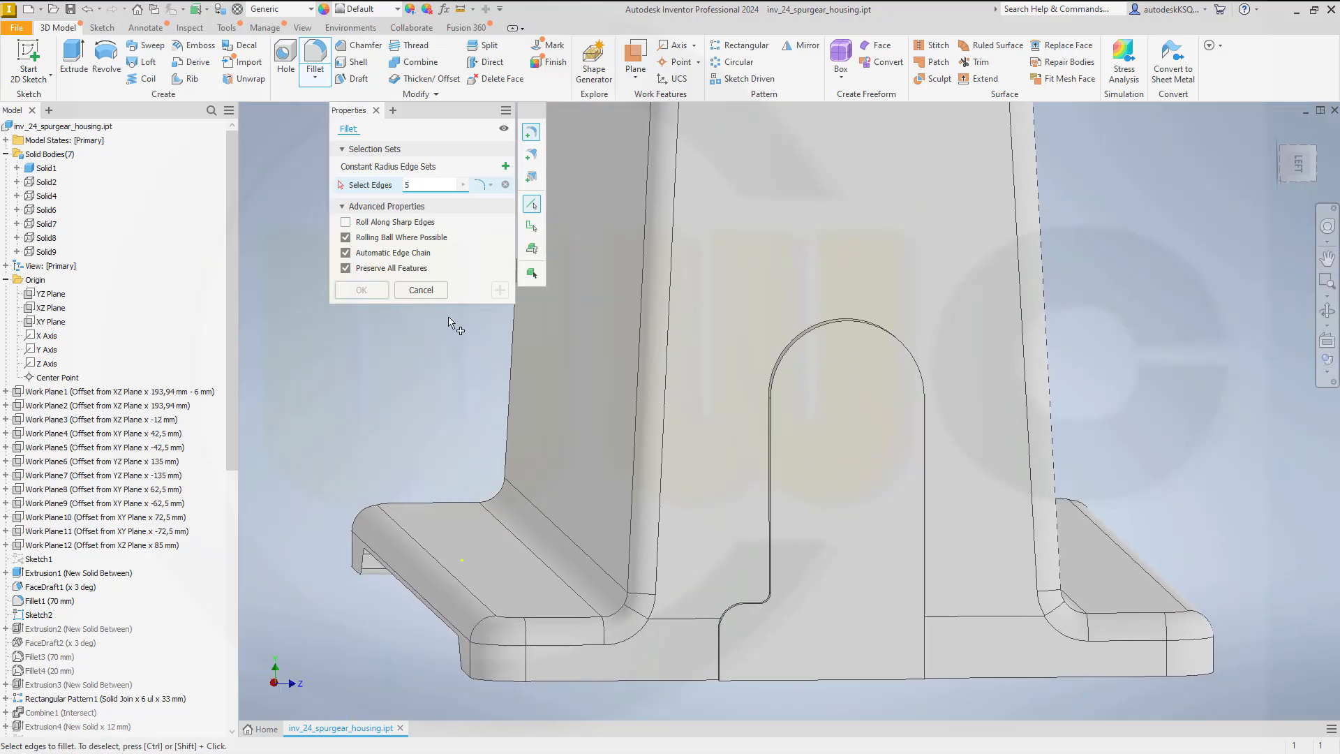
{"action": "left_click", "coordinate": [421, 290]}
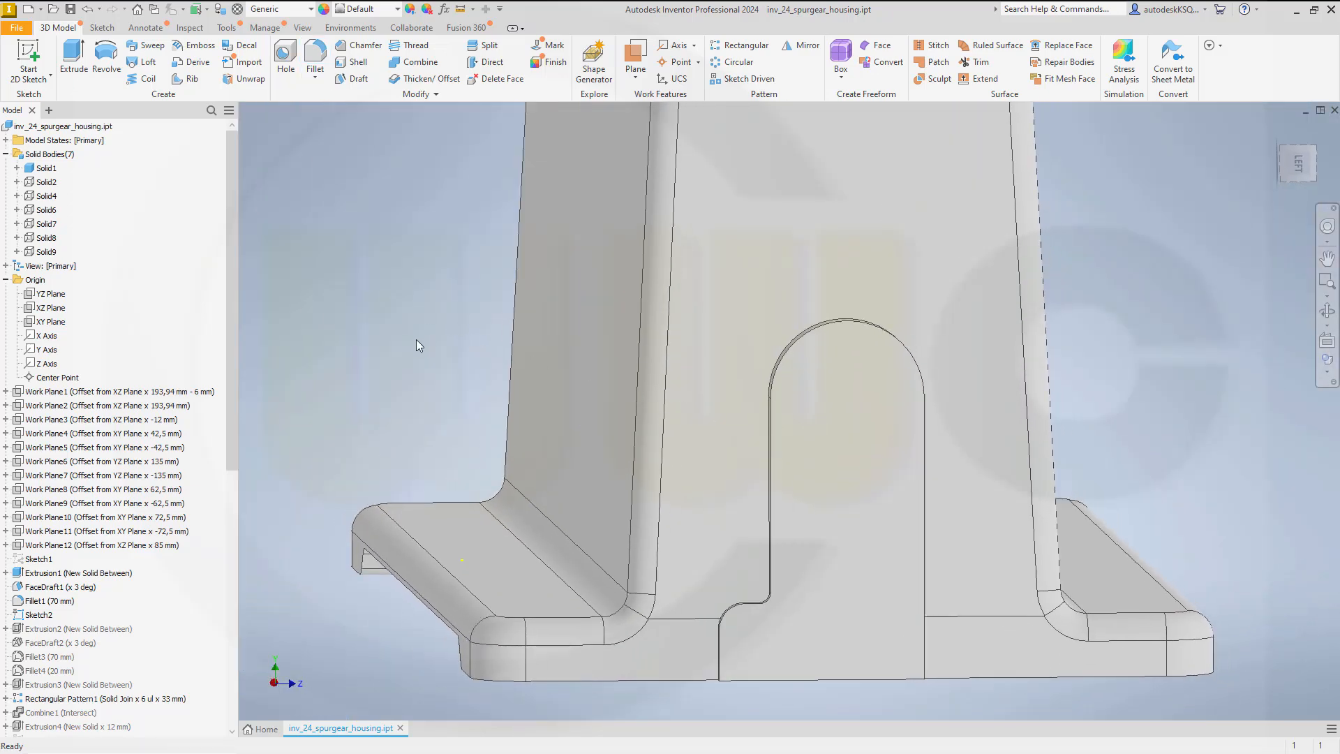
Step: Fillet the outer edges of the arched recess on the housing's left end face, down to the base, with a 1,5 mm radius
{"action": "left_click", "coordinate": [316, 77]}
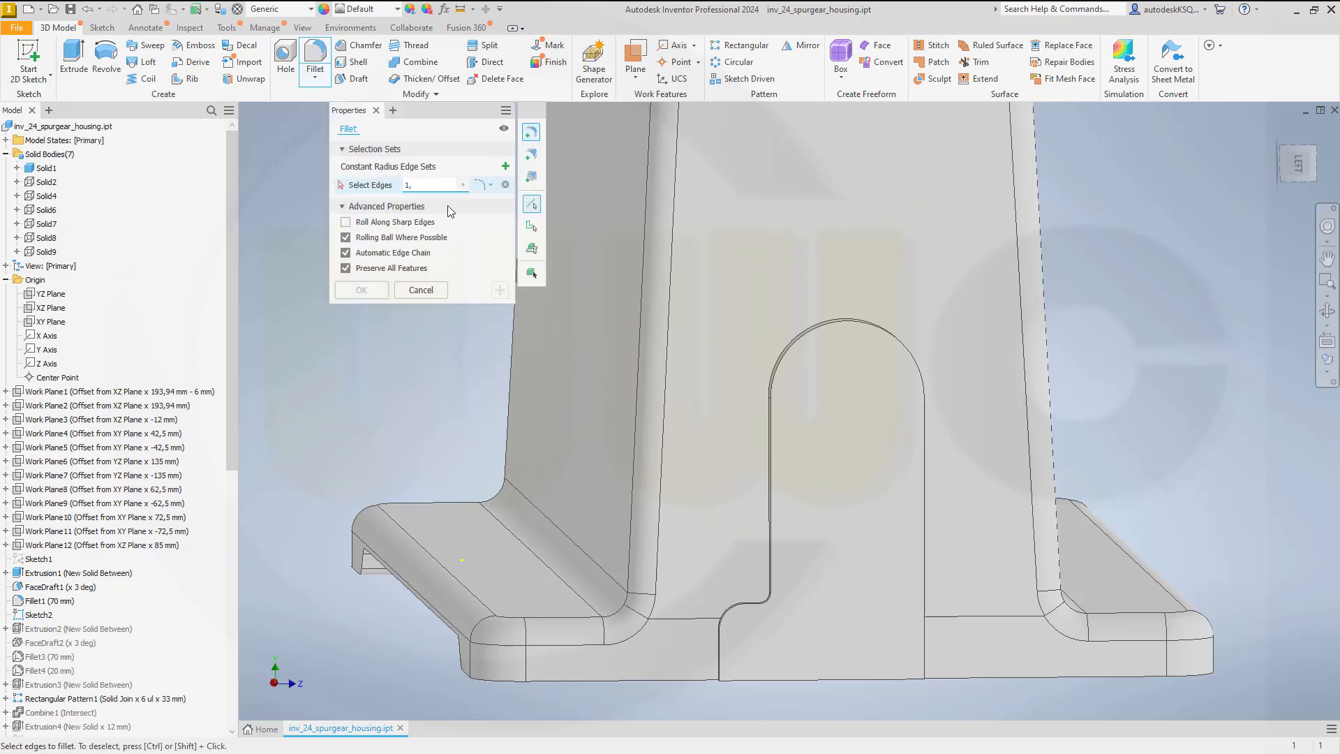
{"action": "middle_click_drag", "start_coordinate": [700, 516], "coordinate": [811, 539], "text": "shift"}
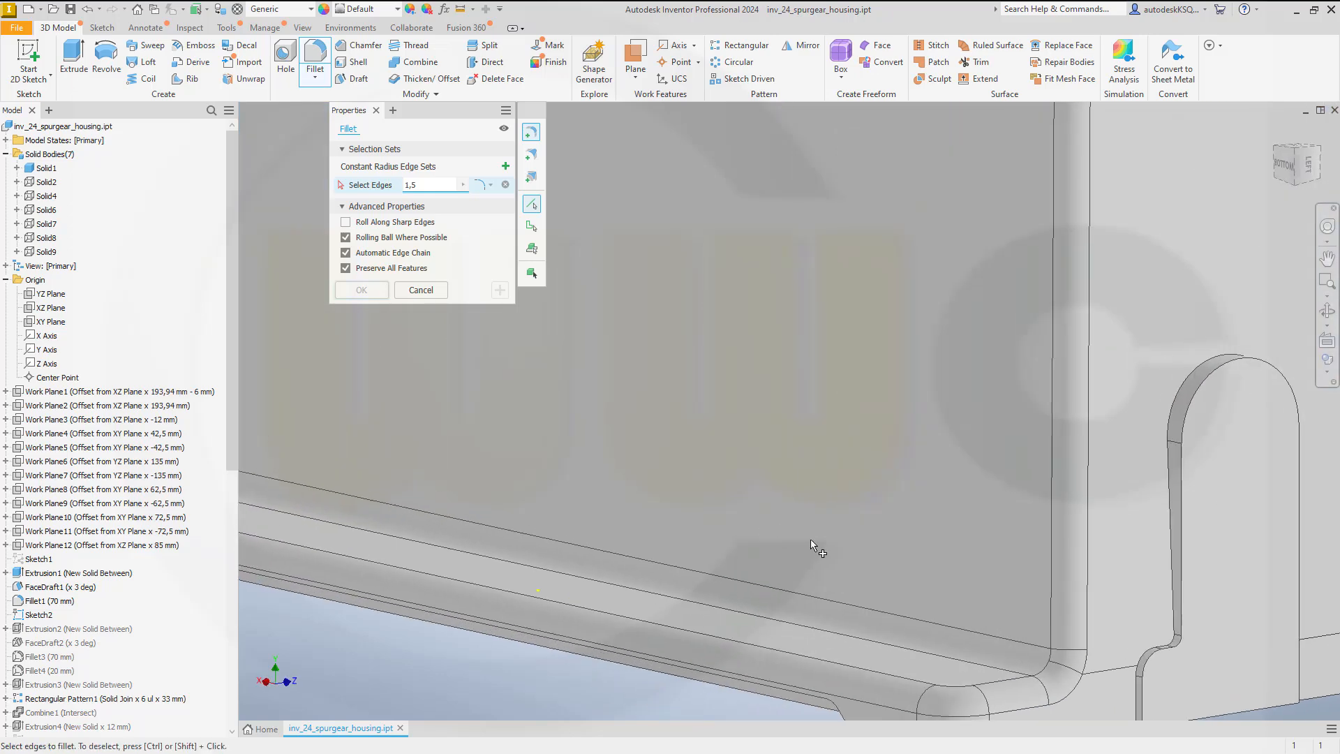
{"action": "left_click", "coordinate": [1171, 497]}
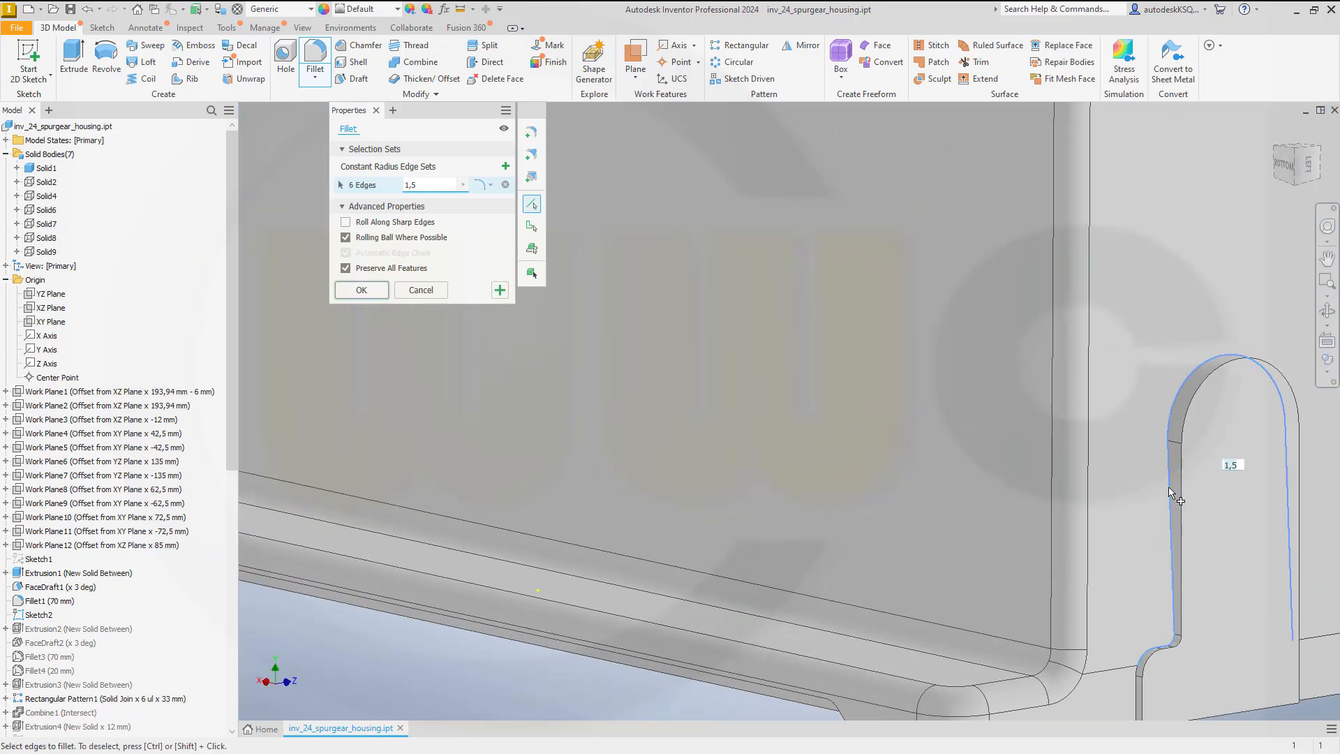
{"action": "left_click", "coordinate": [1138, 694]}
{"action": "middle_click_drag", "start_coordinate": [1153, 664], "coordinate": [1039, 641], "text": "shift"}
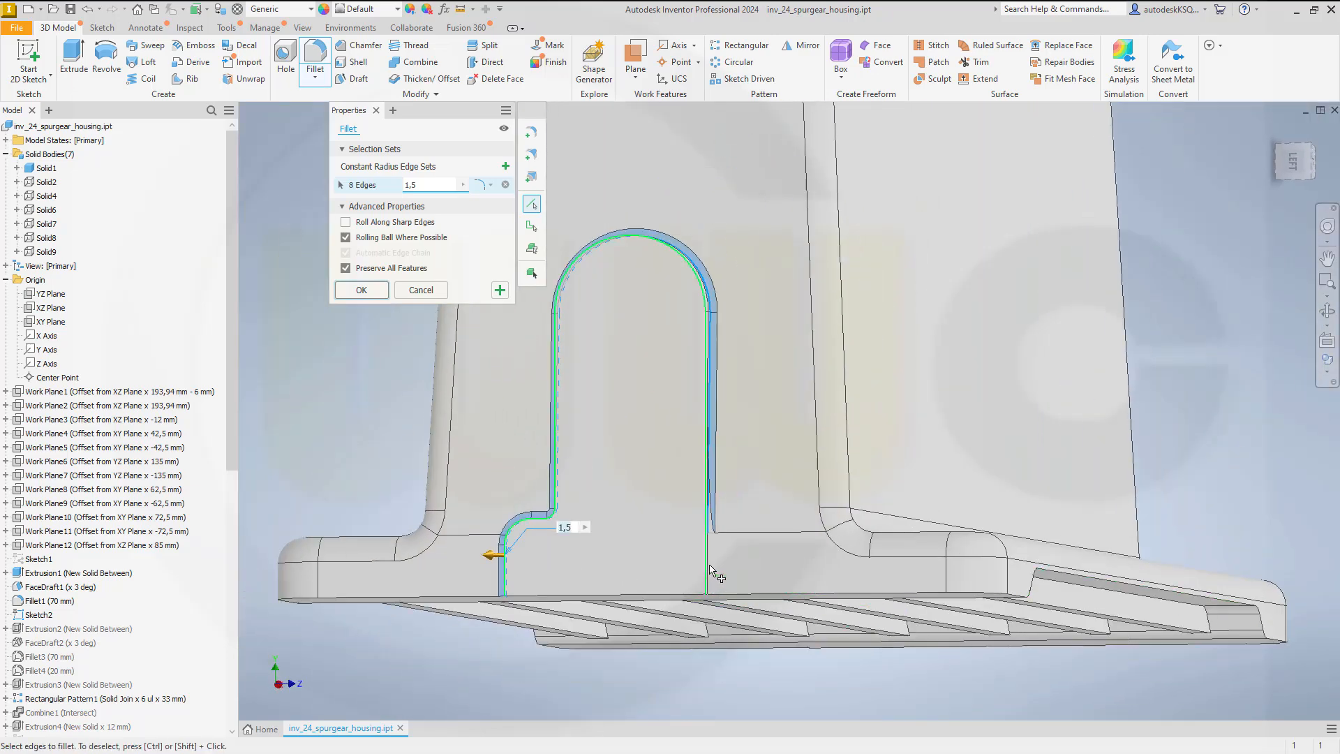
{"action": "scroll", "coordinate": [709, 576], "scroll_direction": "up", "scroll_amount": 5}
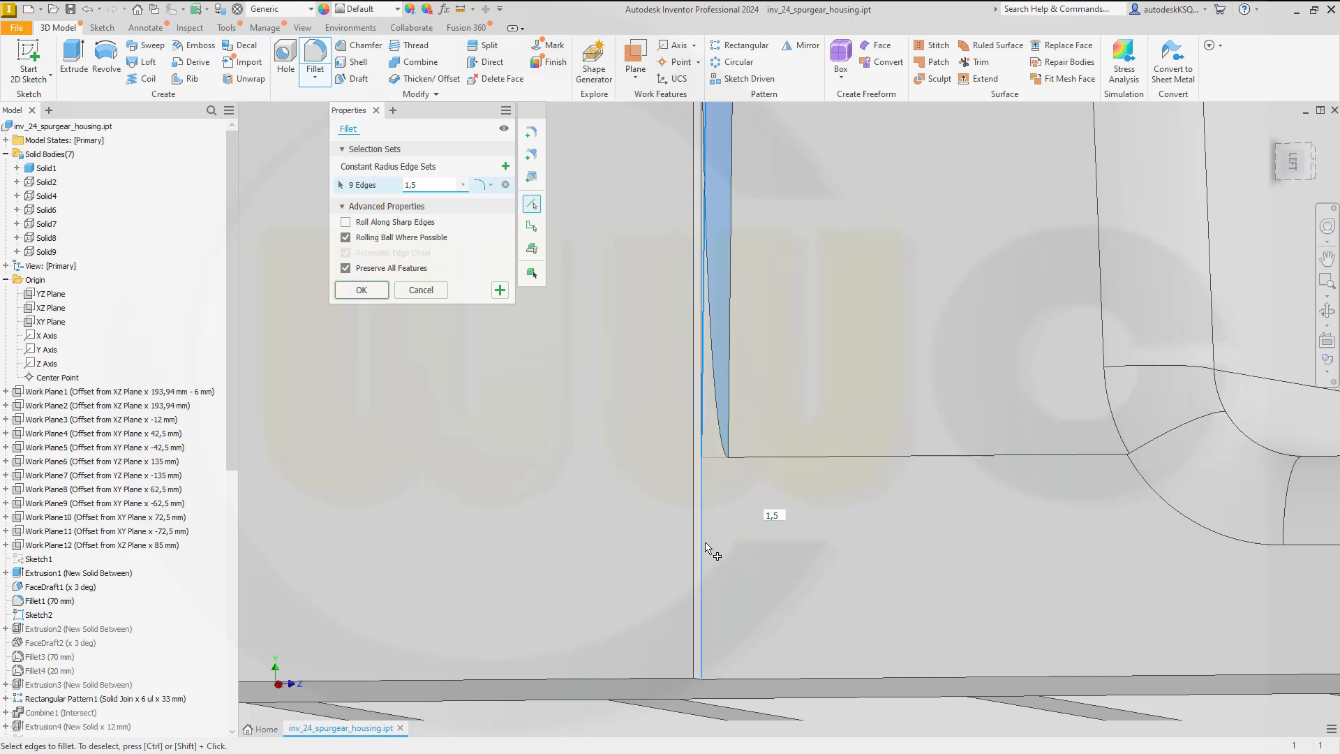
{"action": "left_click", "coordinate": [707, 551]}
{"action": "left_click", "coordinate": [361, 290]}
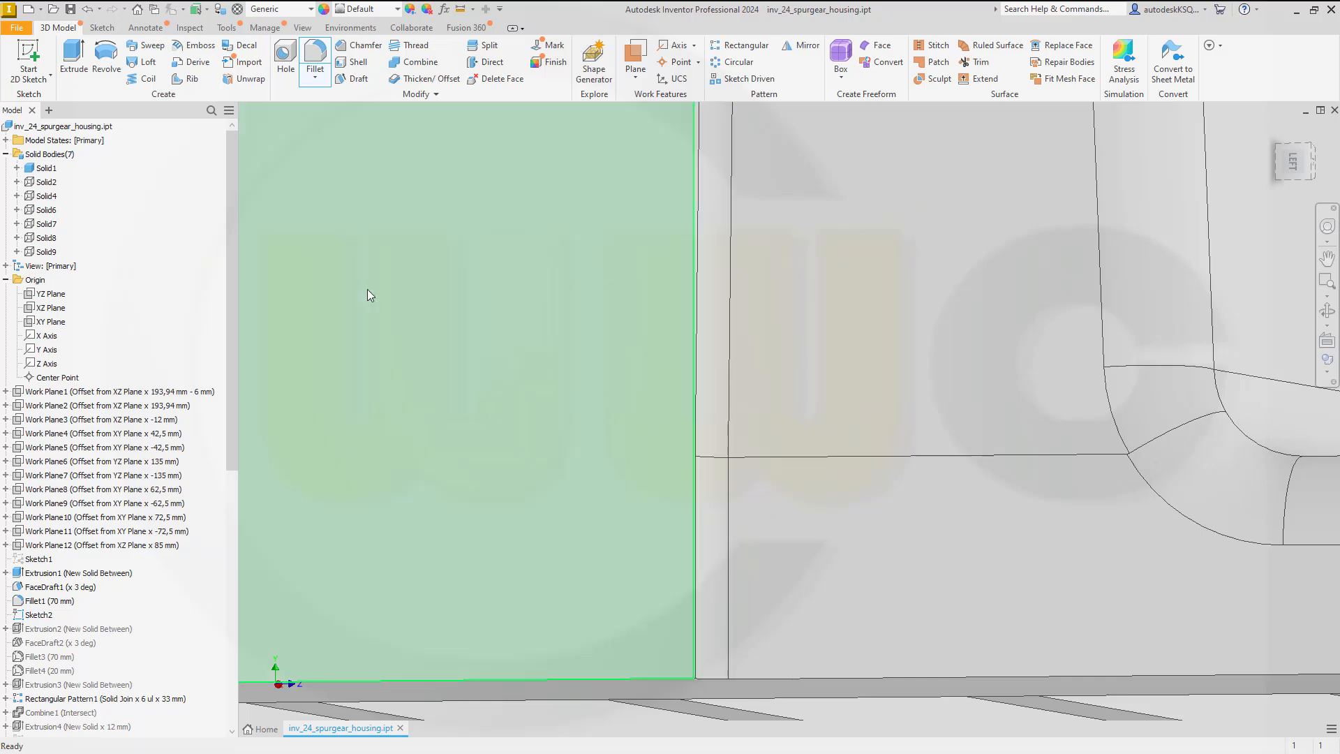
Step: Fillet the outer edges of the arched recess on the housing's right end face, down to the base, with a 1,5 mm radius
{"action": "scroll", "coordinate": [811, 494], "scroll_direction": "down", "scroll_amount": 6}
{"action": "key", "text": "F4"}
{"action": "left_click_drag", "start_coordinate": [767, 448], "coordinate": [629, 263]}
{"action": "scroll", "coordinate": [613, 224], "scroll_direction": "up", "scroll_amount": 5}
{"action": "scroll", "coordinate": [688, 338], "scroll_direction": "down", "scroll_amount": 5}
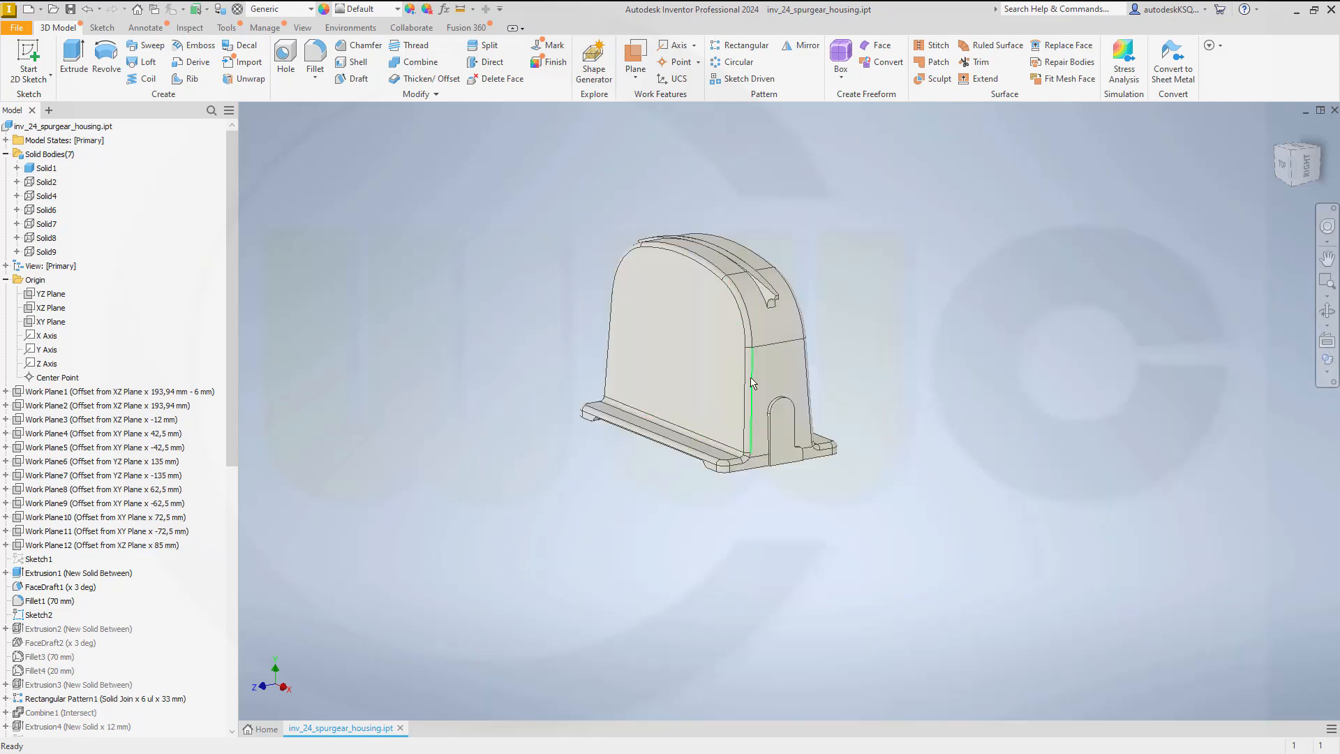
{"action": "scroll", "coordinate": [708, 364], "scroll_direction": "up", "scroll_amount": 3}
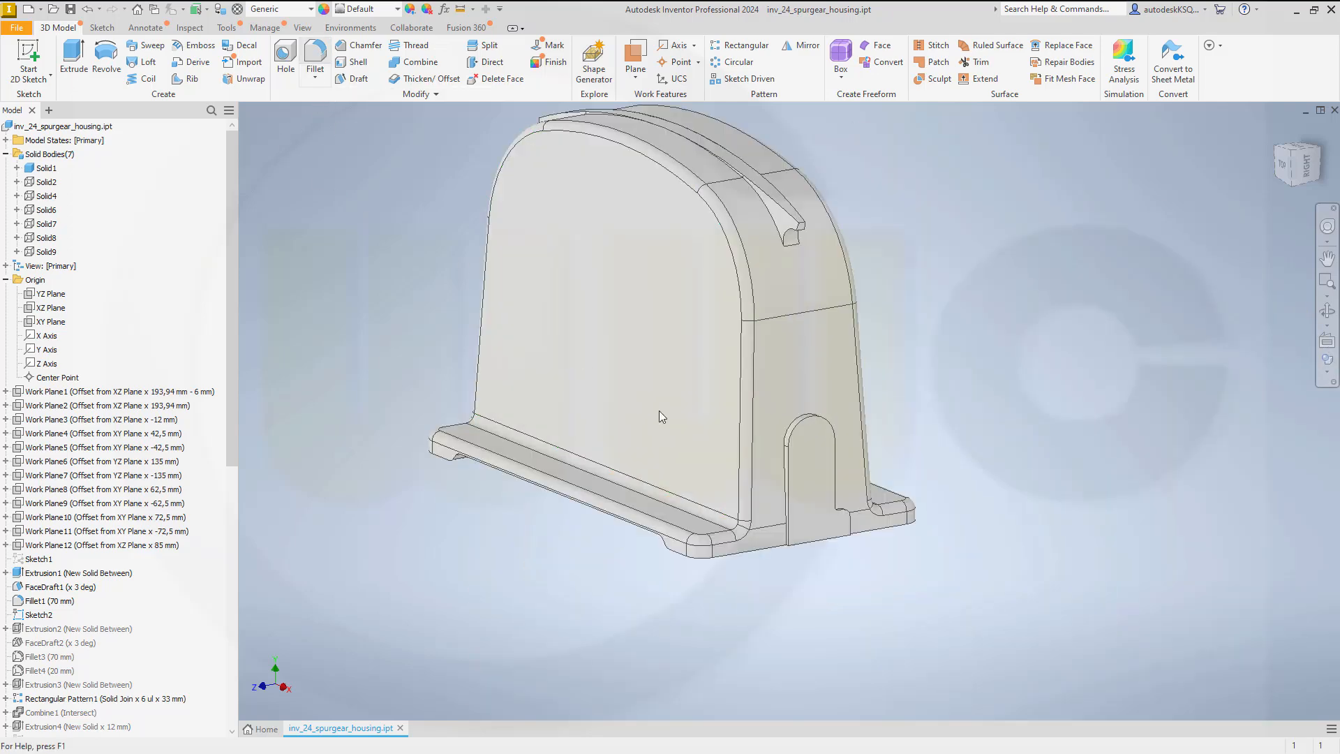
{"action": "key", "text": "f"}
{"action": "scroll", "coordinate": [791, 524], "scroll_direction": "up", "scroll_amount": 5}
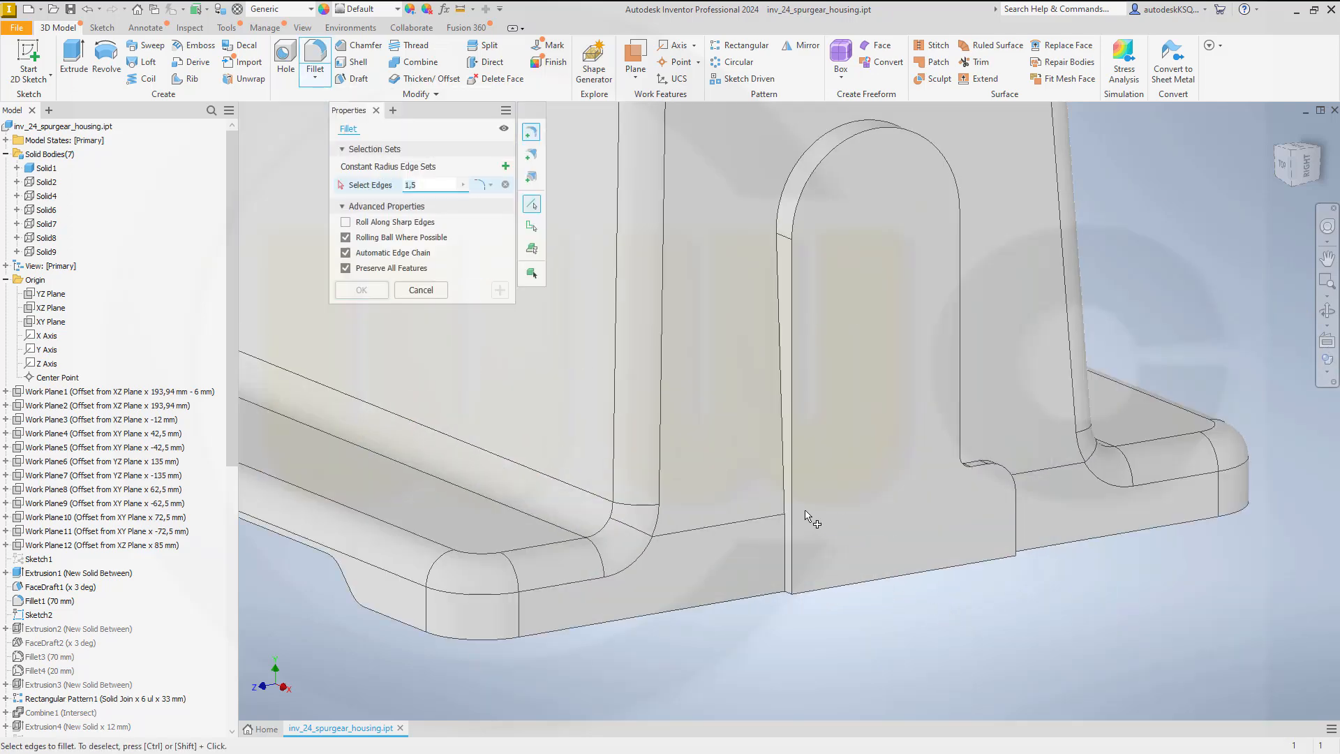
{"action": "left_click", "coordinate": [781, 400]}
{"action": "left_click", "coordinate": [787, 557]}
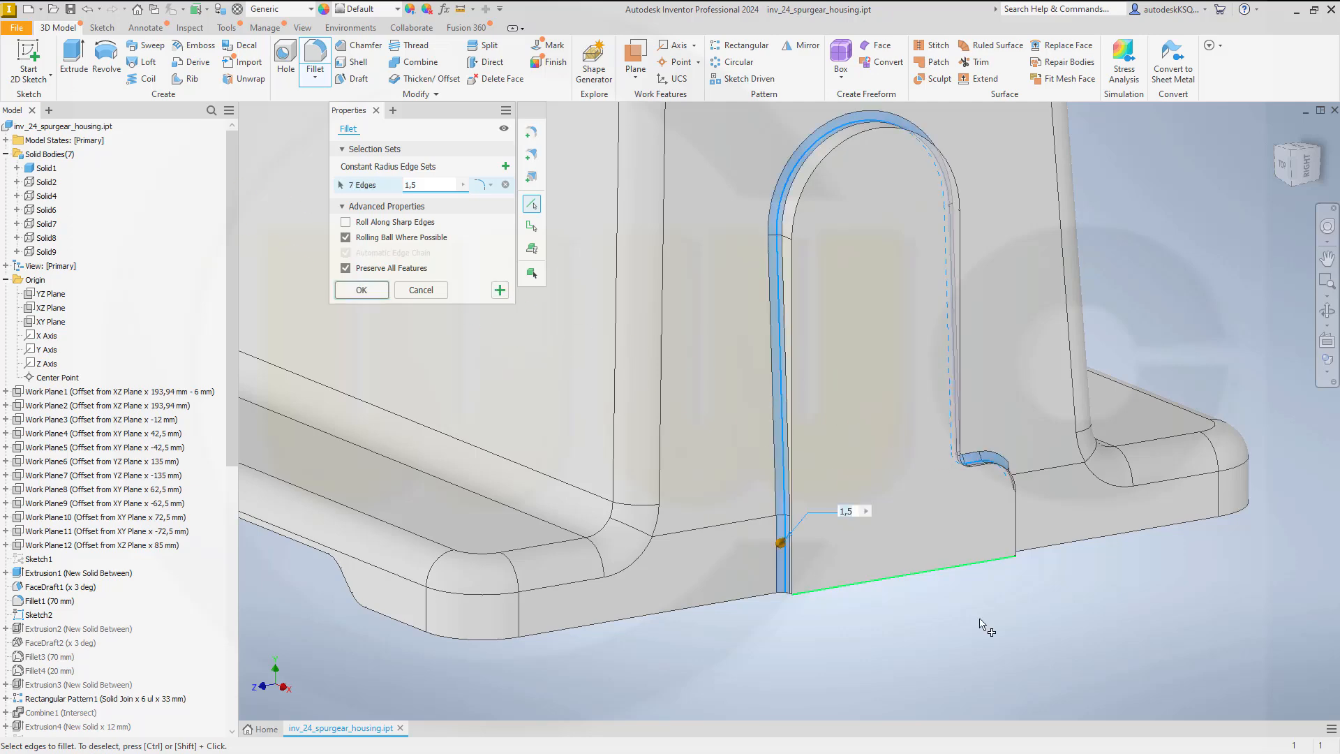
{"action": "middle_click_drag", "start_coordinate": [964, 647], "coordinate": [858, 629], "text": "shift"}
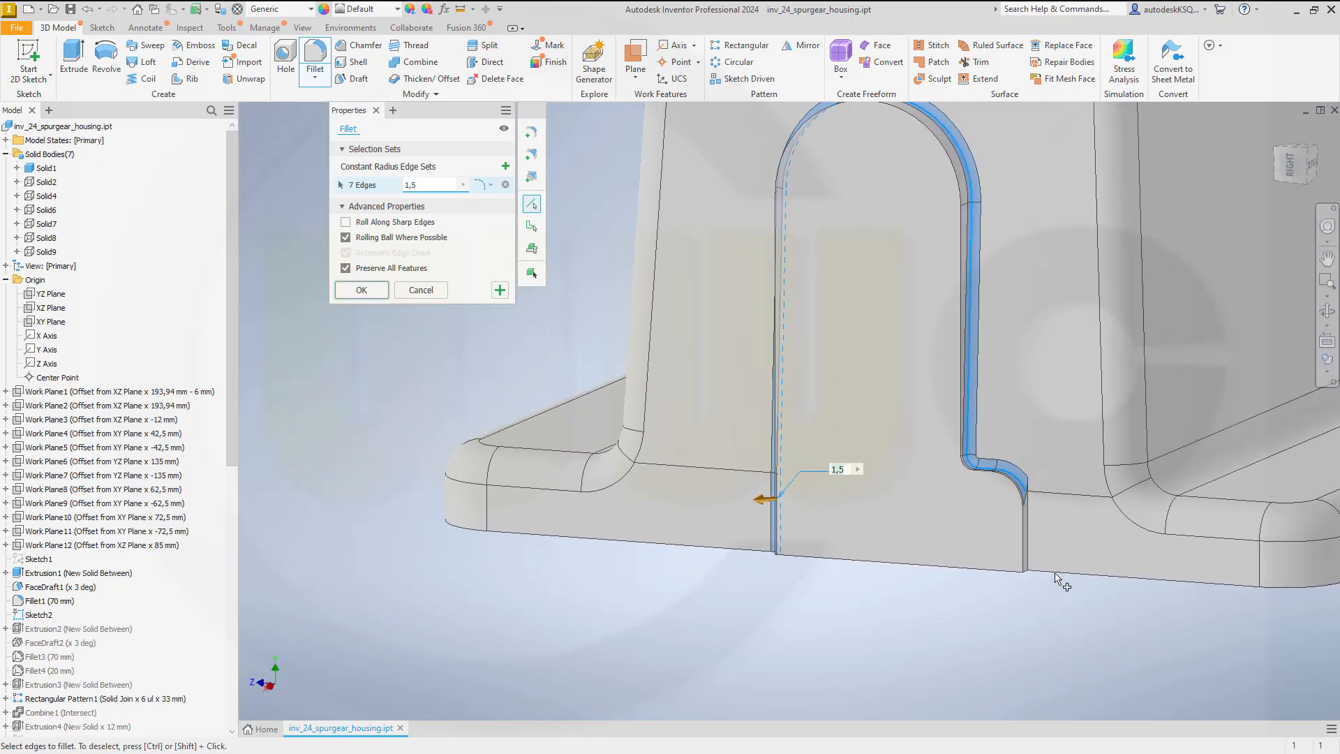
{"action": "left_click", "coordinate": [1033, 534]}
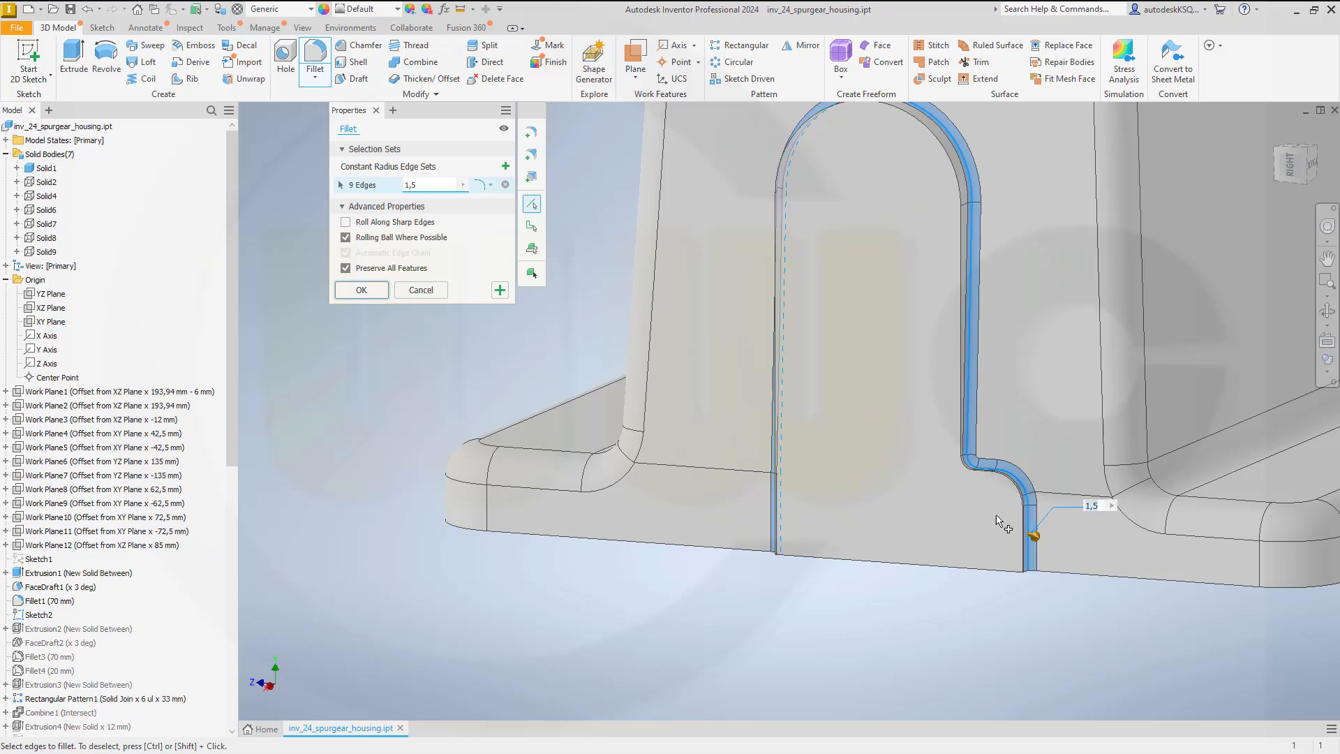
{"action": "left_click", "coordinate": [379, 290]}
{"action": "scroll", "coordinate": [538, 389], "scroll_direction": "down", "scroll_amount": 8}
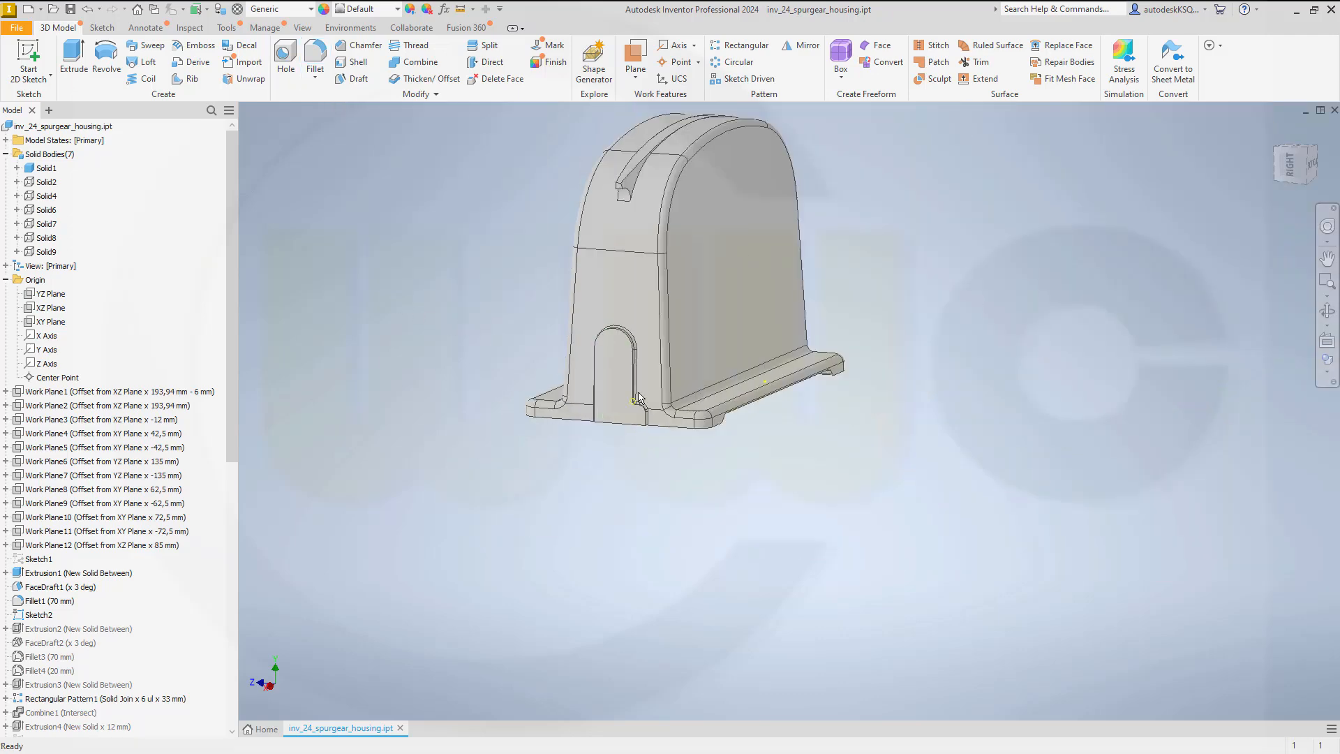
{"action": "middle_click_drag", "start_coordinate": [548, 370], "coordinate": [827, 379], "text": "shift"}
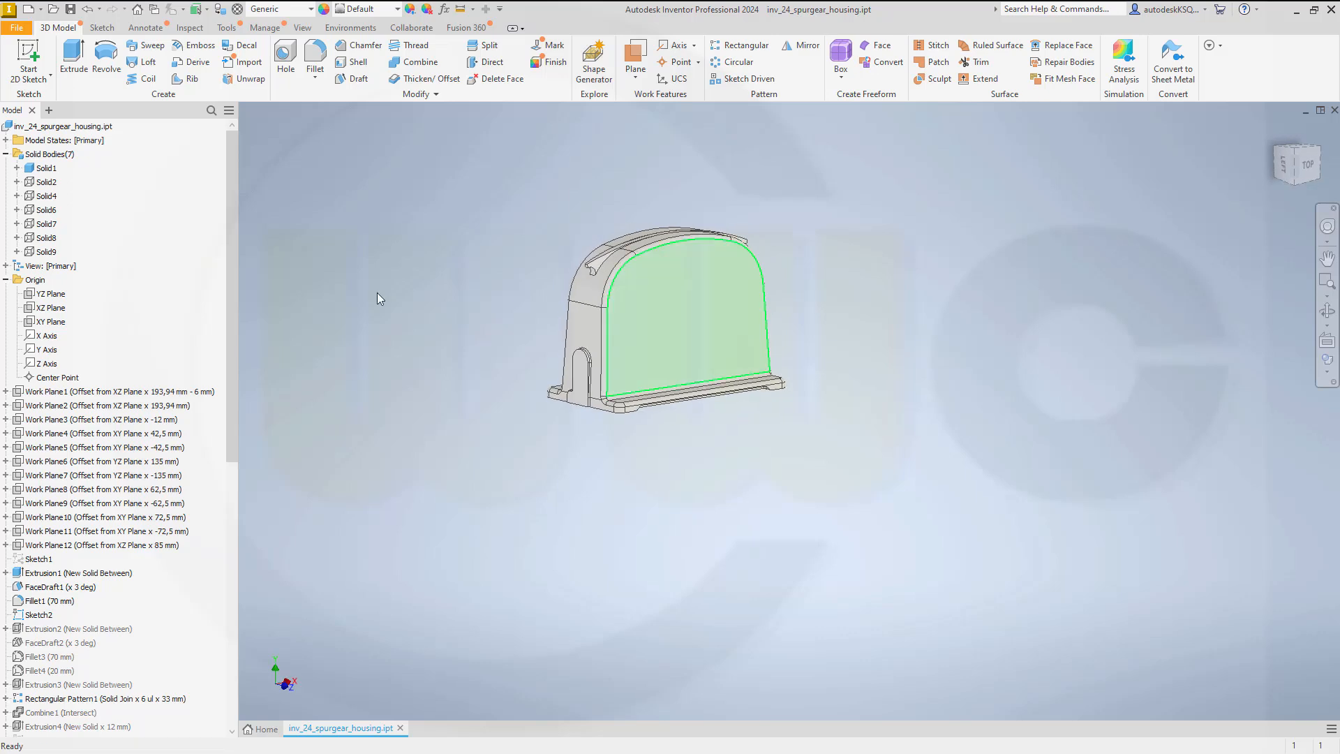
Step: Make the hidden body Solid9, the rectangular block on top of the housing, visible
{"action": "middle_click_drag", "start_coordinate": [442, 326], "coordinate": [578, 369]}
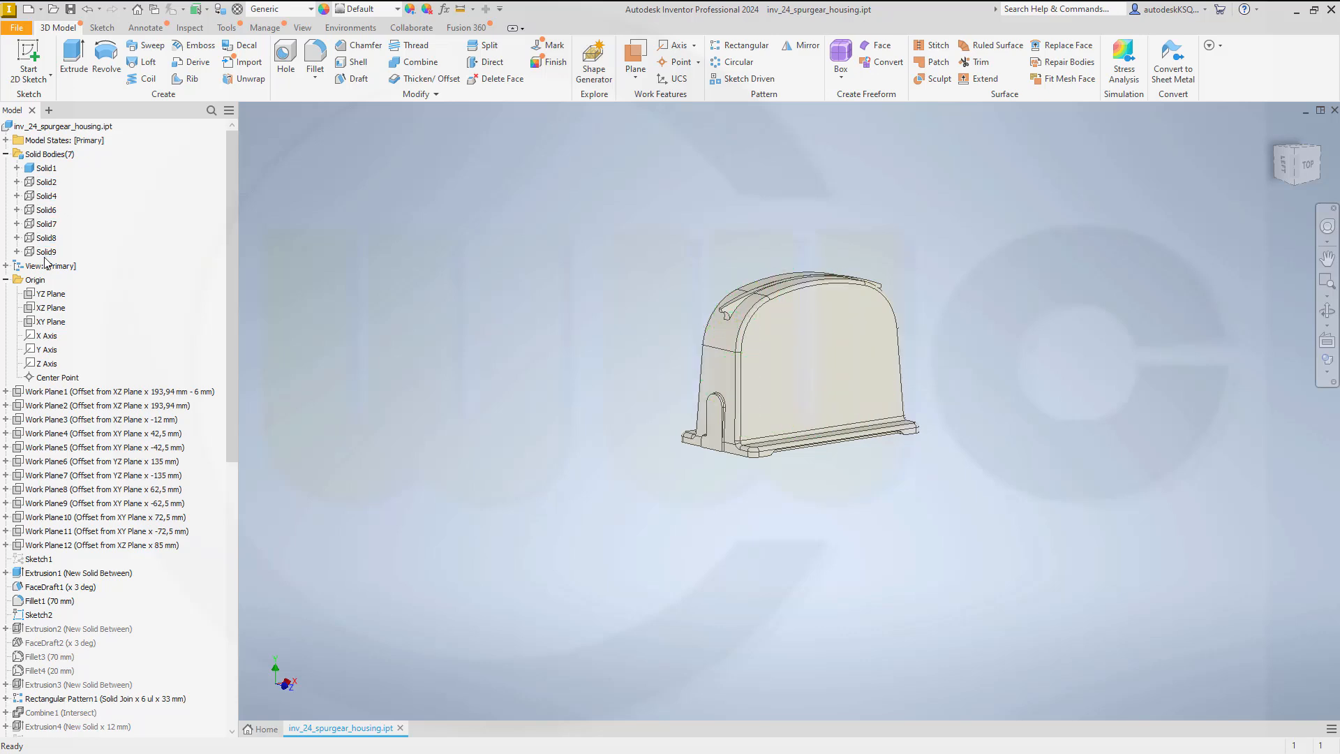
{"action": "right_click", "coordinate": [37, 254]}
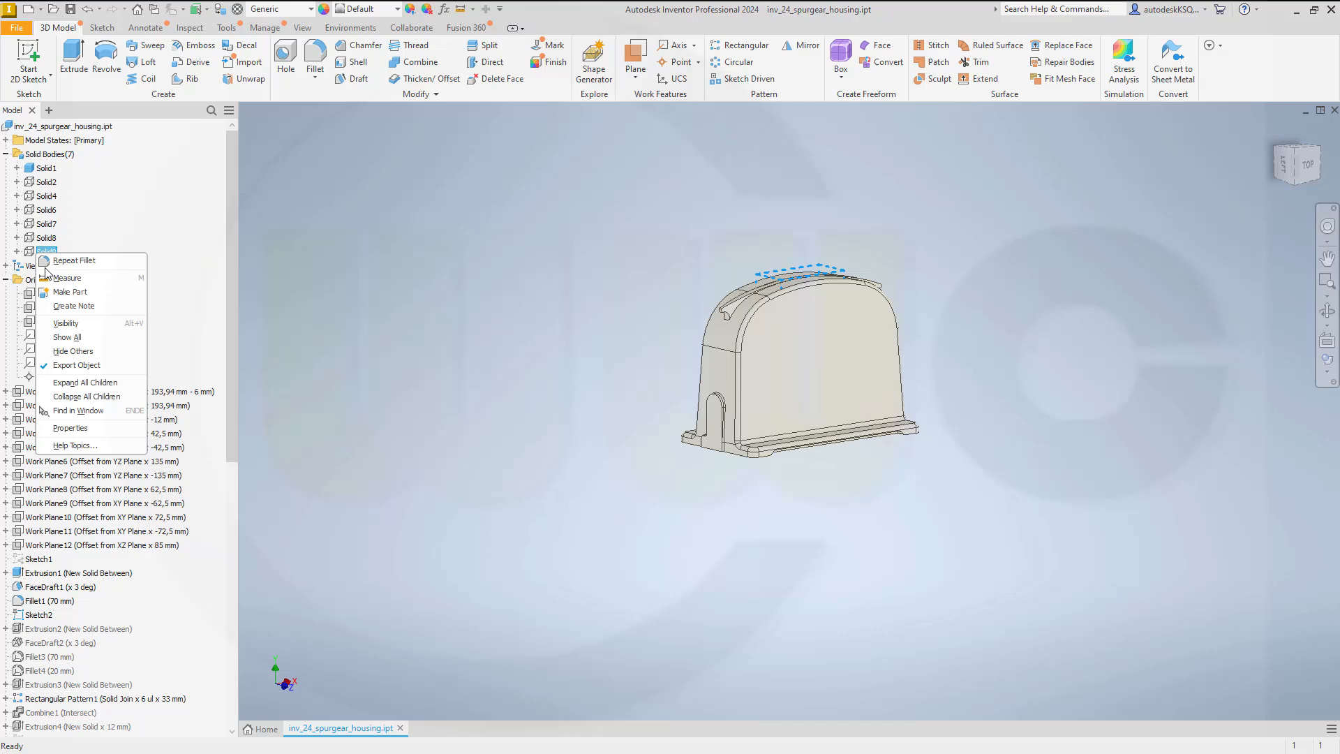
{"action": "left_click", "coordinate": [82, 325]}
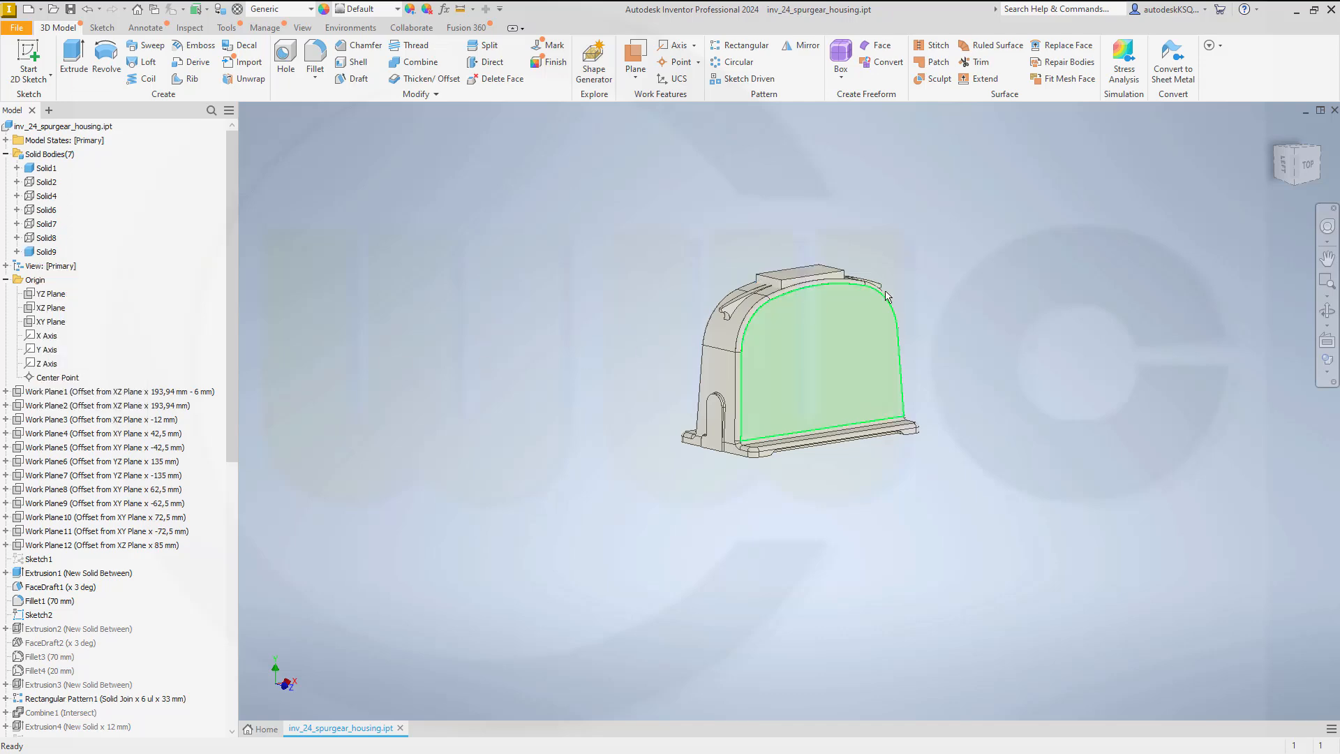
Step: Fillet the four vertical corner edges of the rectangular top block with a 5 mm radius
{"action": "scroll", "coordinate": [918, 253], "scroll_direction": "down", "scroll_amount": 6}
{"action": "scroll", "coordinate": [602, 340], "scroll_direction": "up", "scroll_amount": 5}
{"action": "scroll", "coordinate": [438, 388], "scroll_direction": "down", "scroll_amount": 5}
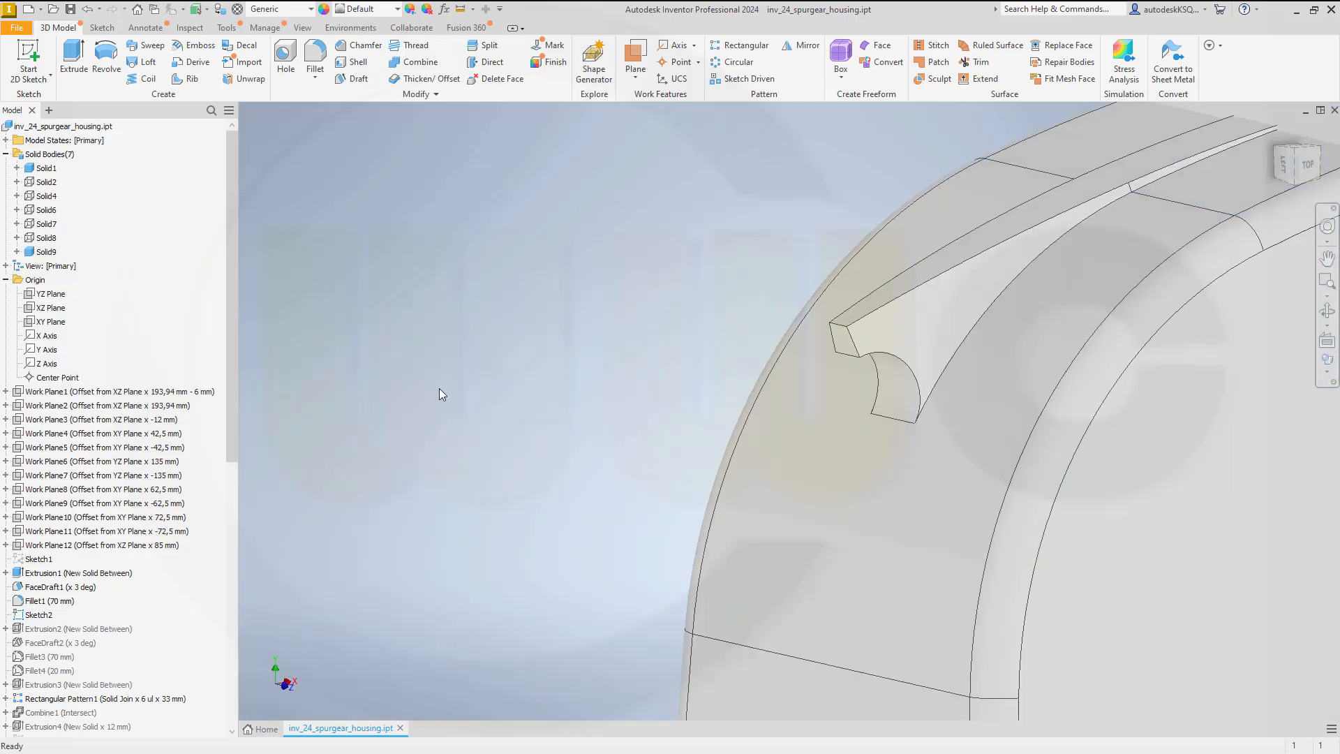
{"action": "scroll", "coordinate": [439, 388], "scroll_direction": "up", "scroll_amount": 3}
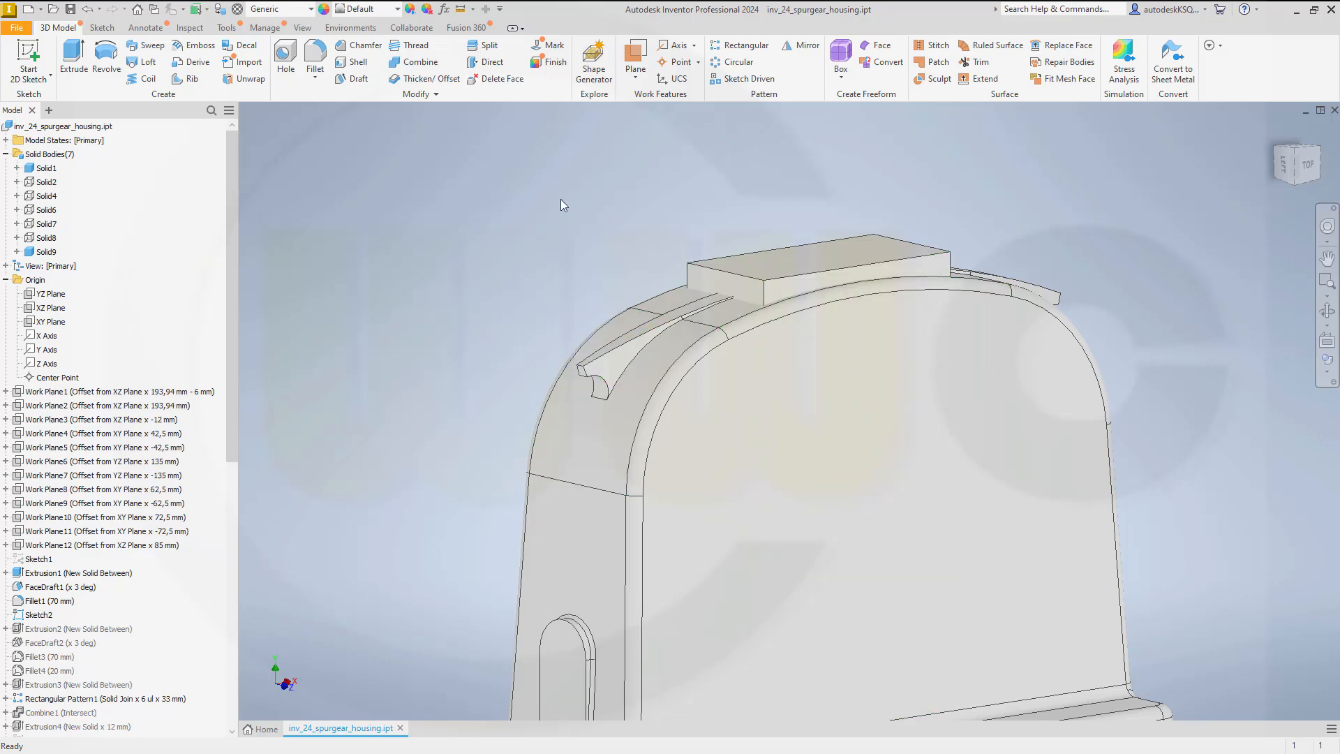
{"action": "left_click", "coordinate": [317, 56]}
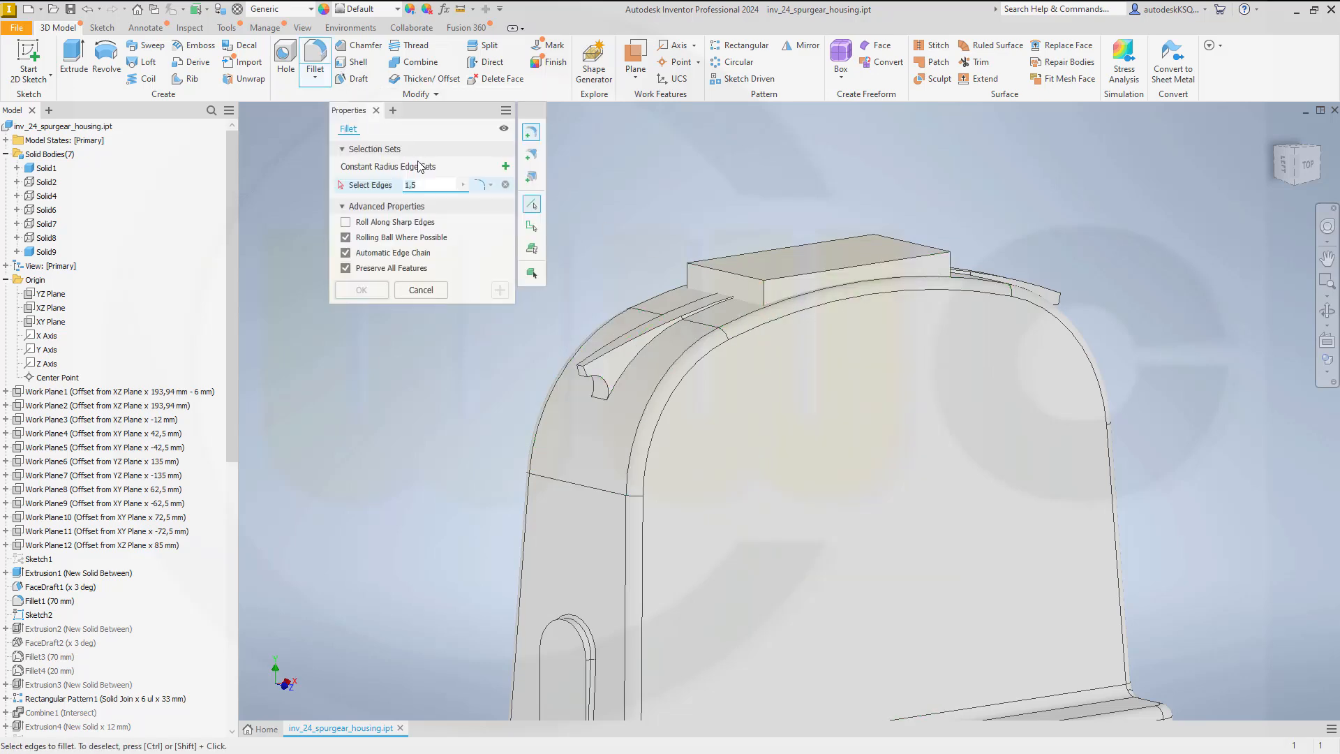
{"action": "type", "text": "5"}
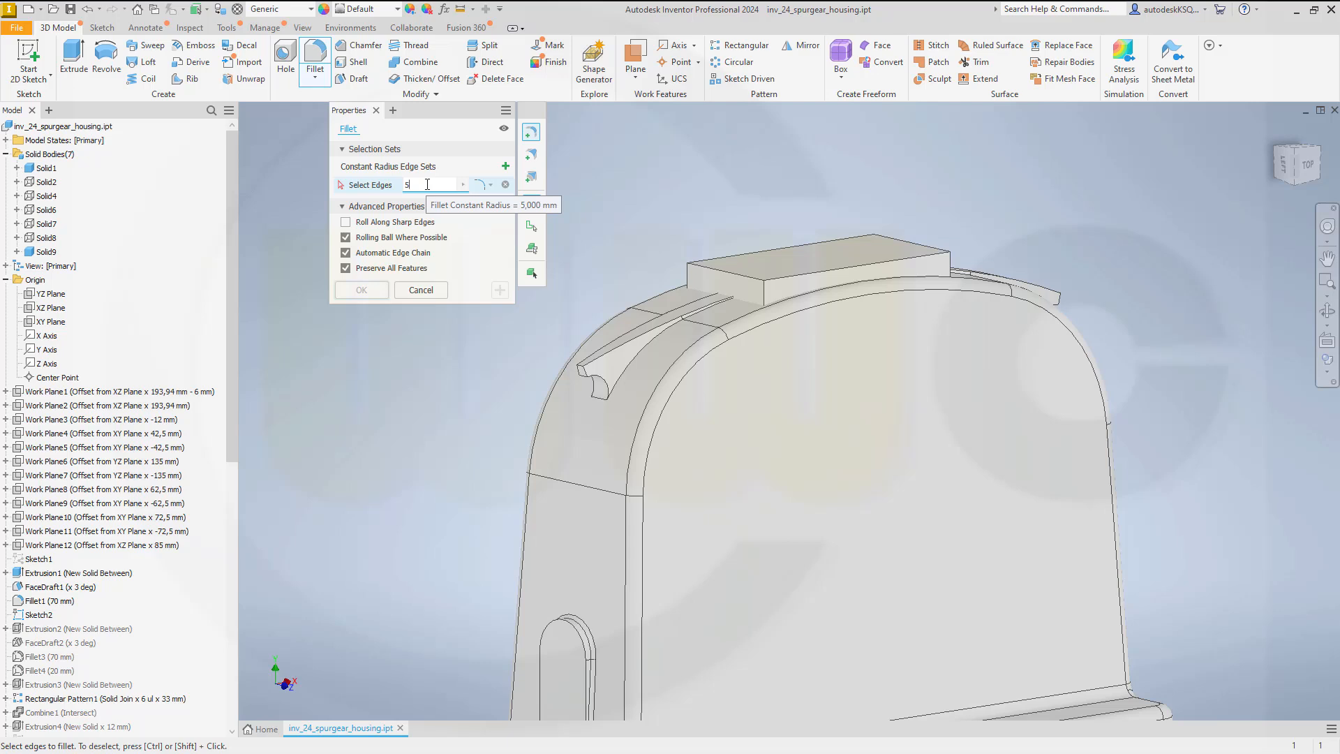
{"action": "left_click", "coordinate": [766, 307]}
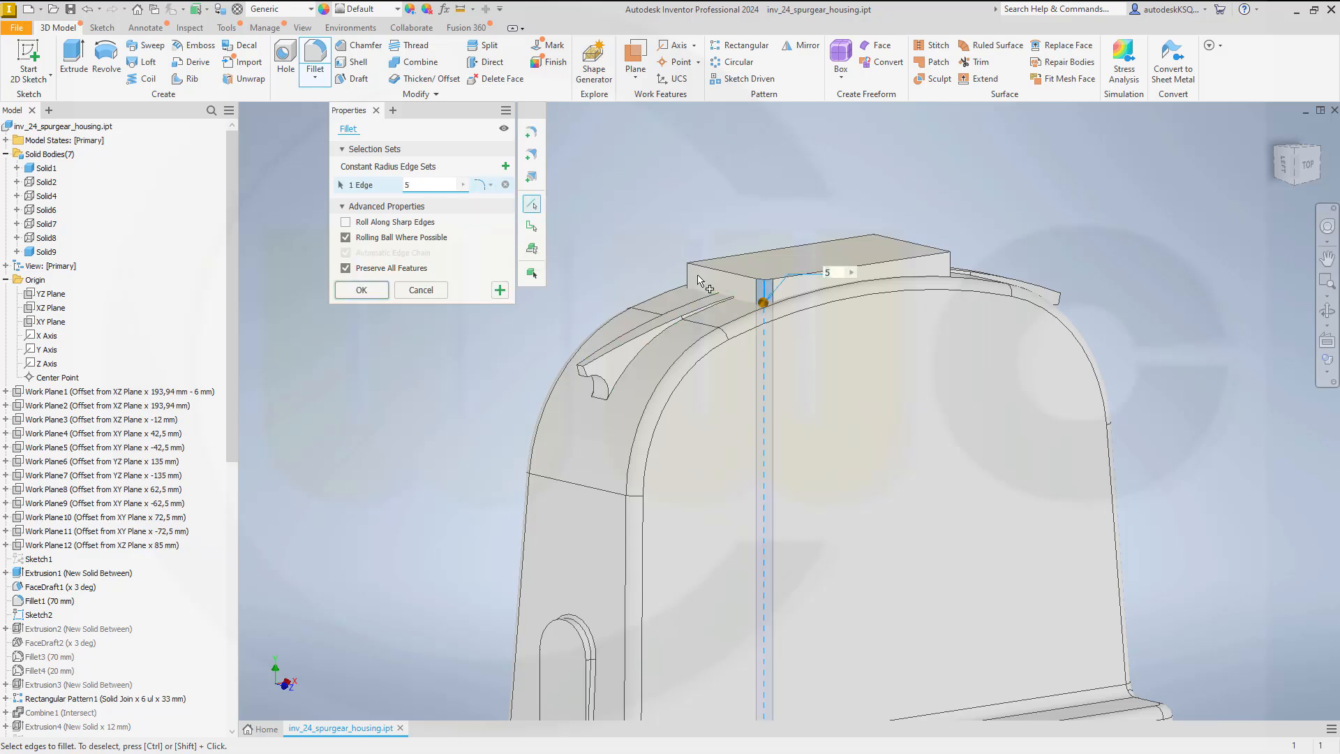
{"action": "left_click", "coordinate": [692, 277]}
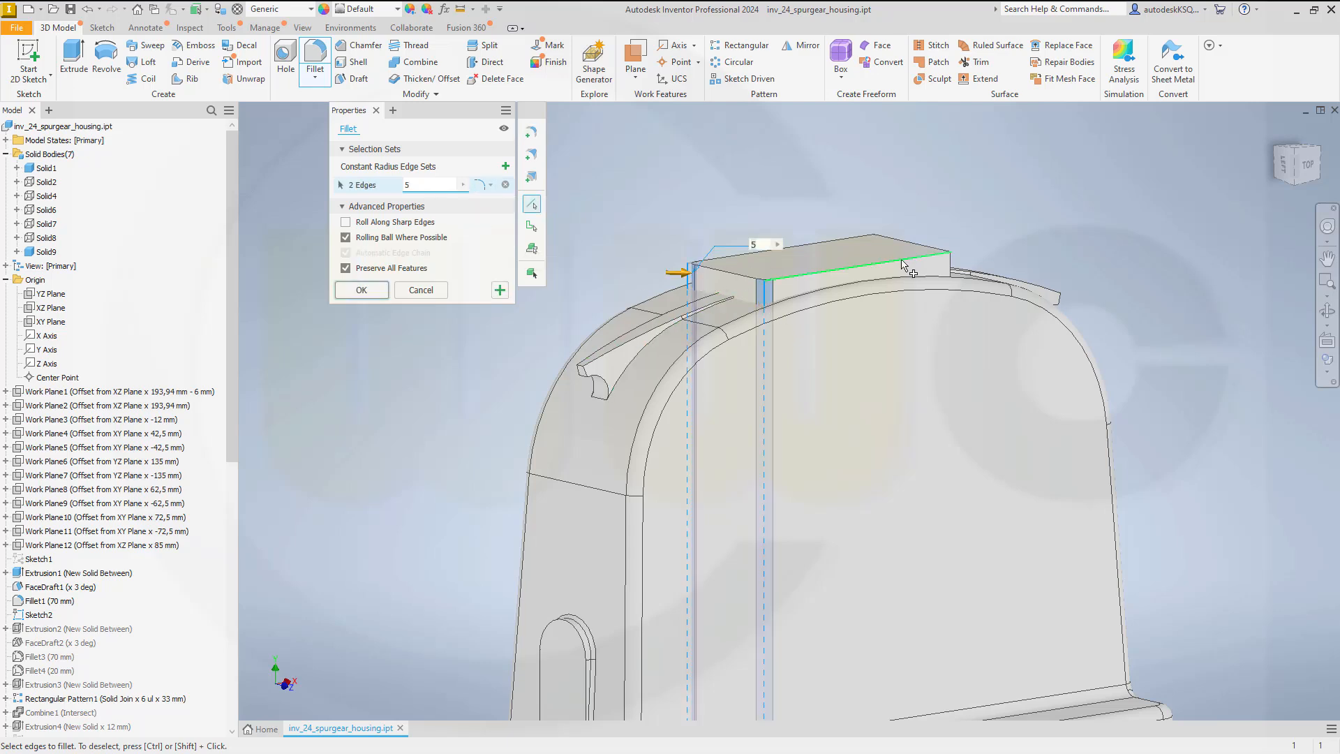
{"action": "left_click", "coordinate": [951, 271]}
{"action": "left_click", "coordinate": [875, 248]}
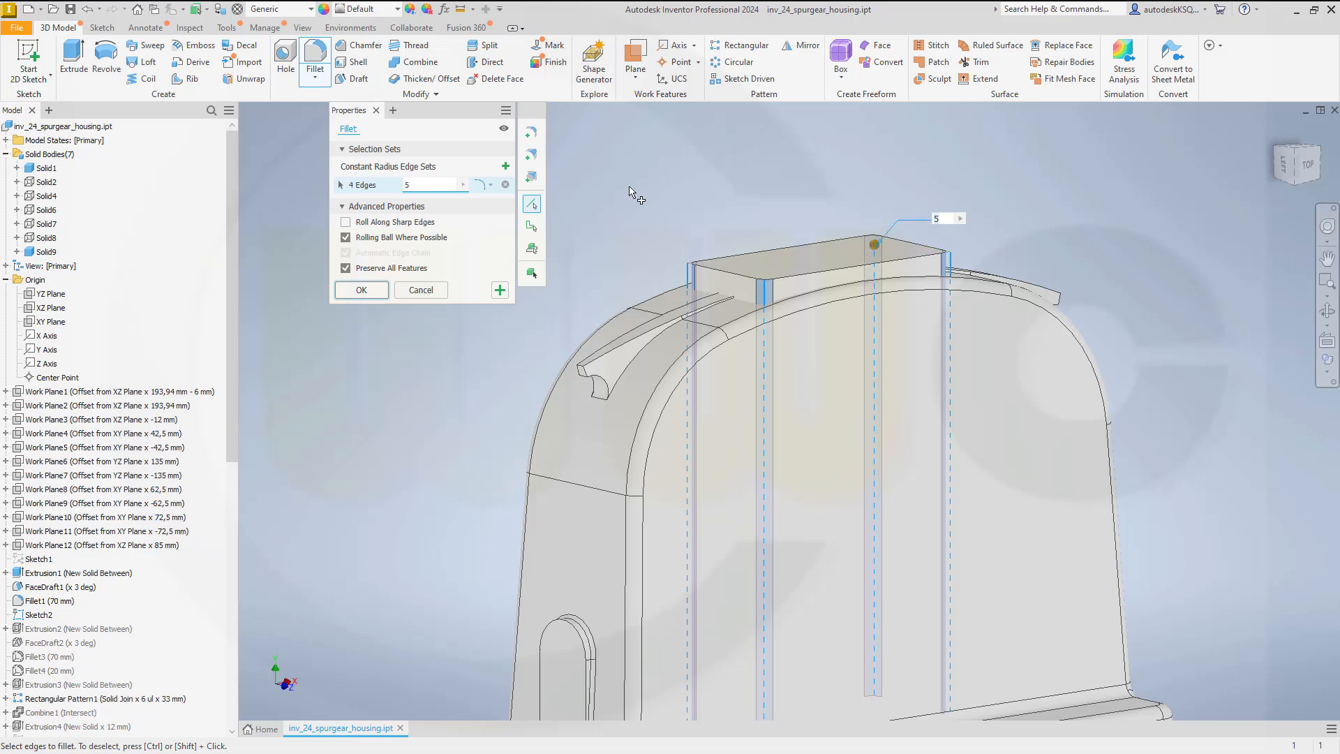
{"action": "left_click", "coordinate": [361, 291]}
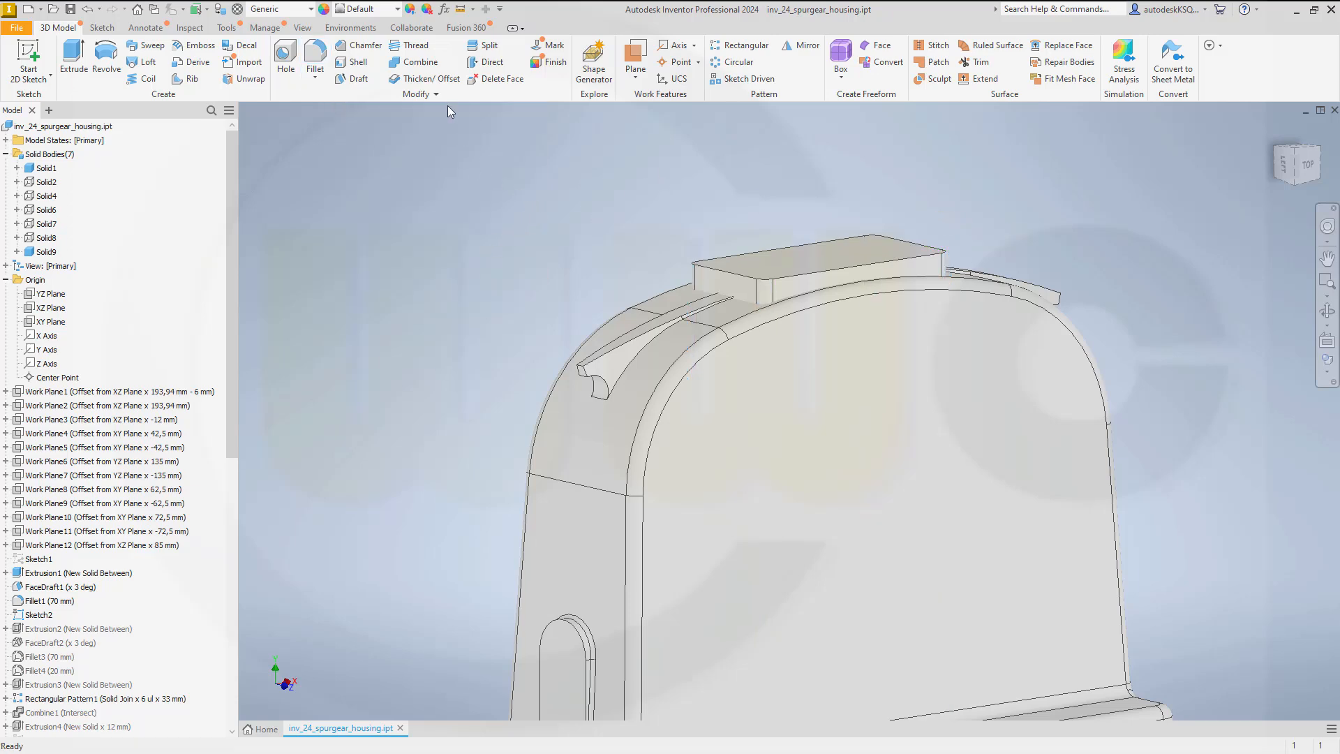
Step: Combine the housing as base body with the rectangular top block as tool body, using a Join operation
{"action": "left_click", "coordinate": [421, 63]}
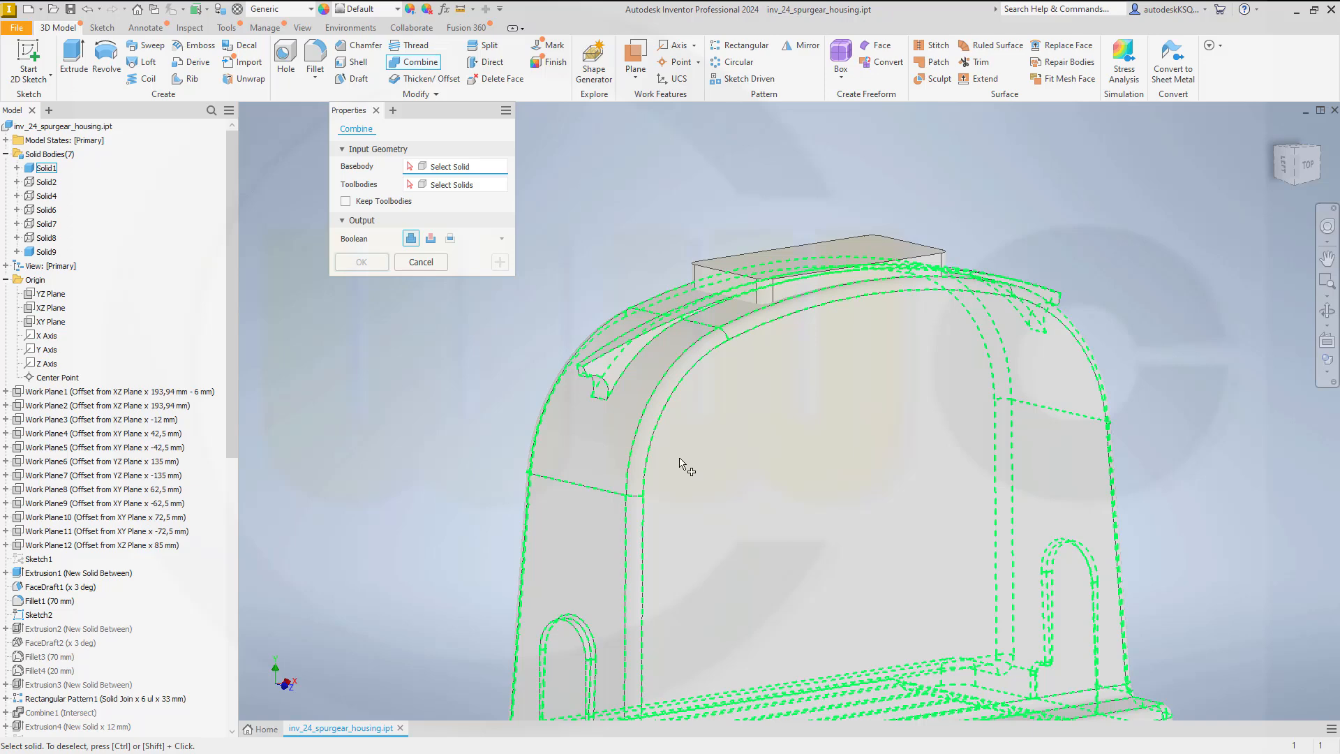
{"action": "left_click", "coordinate": [680, 464]}
{"action": "left_click", "coordinate": [729, 283]}
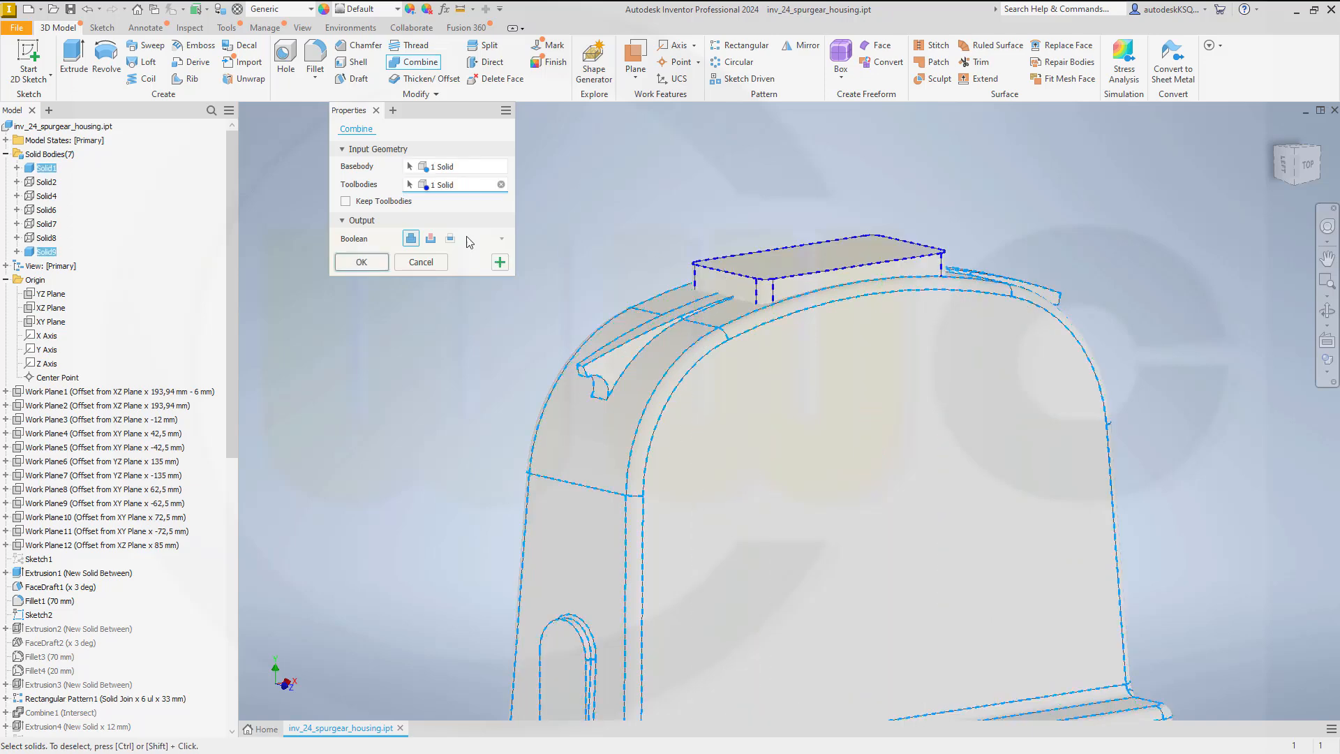
{"action": "left_click", "coordinate": [364, 269]}
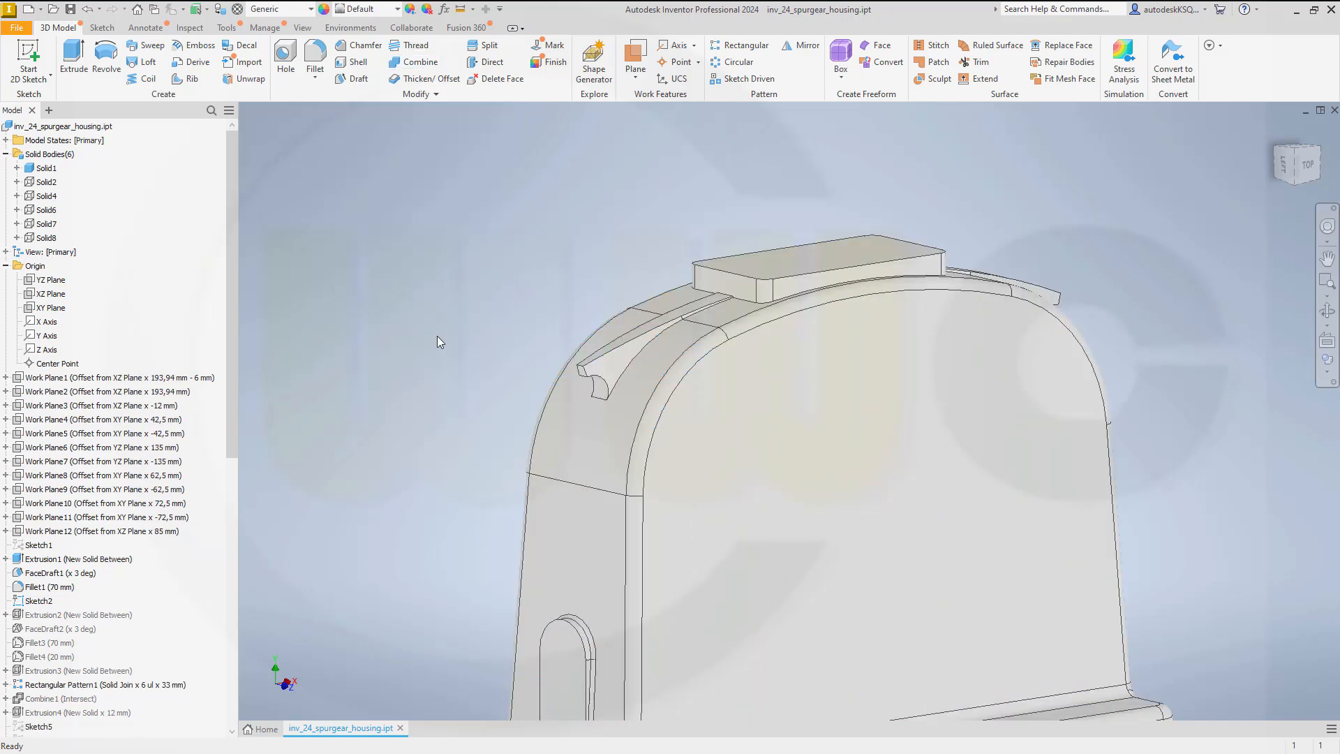
Step: Fillet the long upper and lower edges on both sides of the left-end lifting rib with a 0.7 mm radius
{"action": "scroll", "coordinate": [440, 349], "scroll_direction": "up", "scroll_amount": 3}
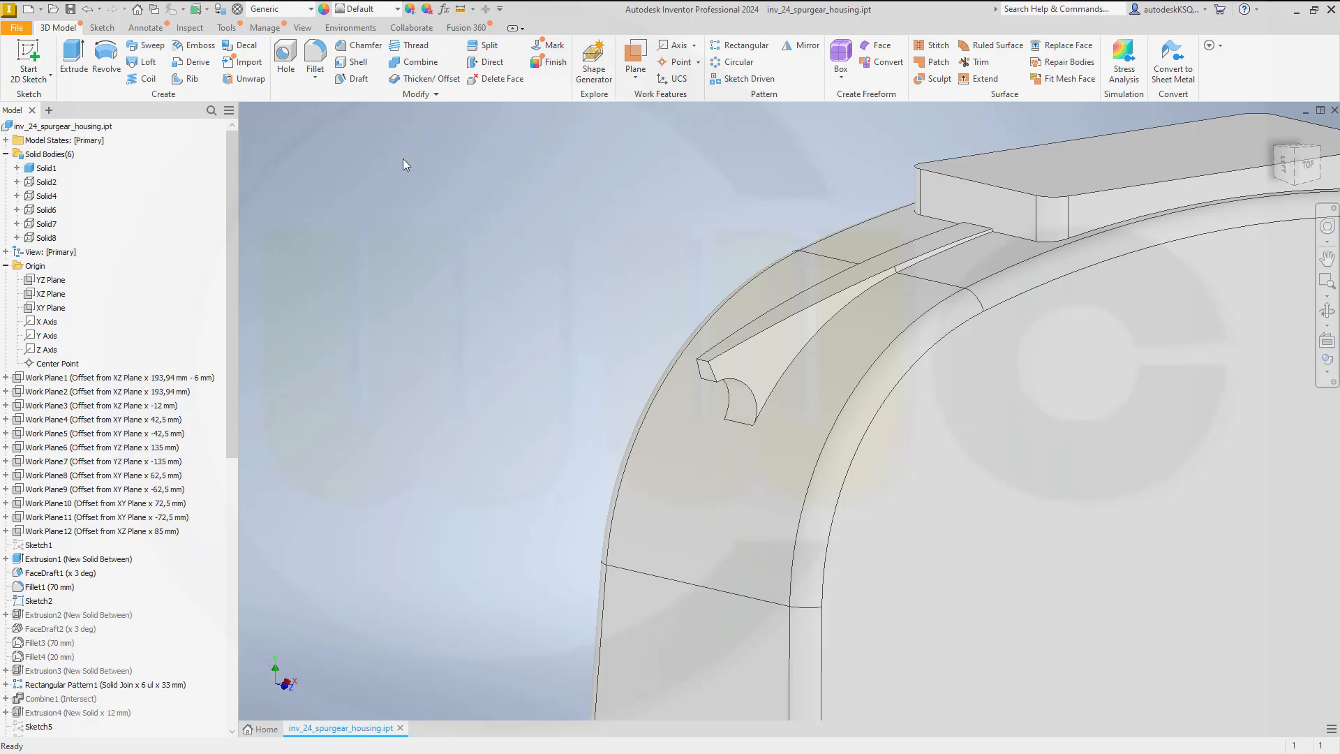
{"action": "left_click", "coordinate": [315, 56]}
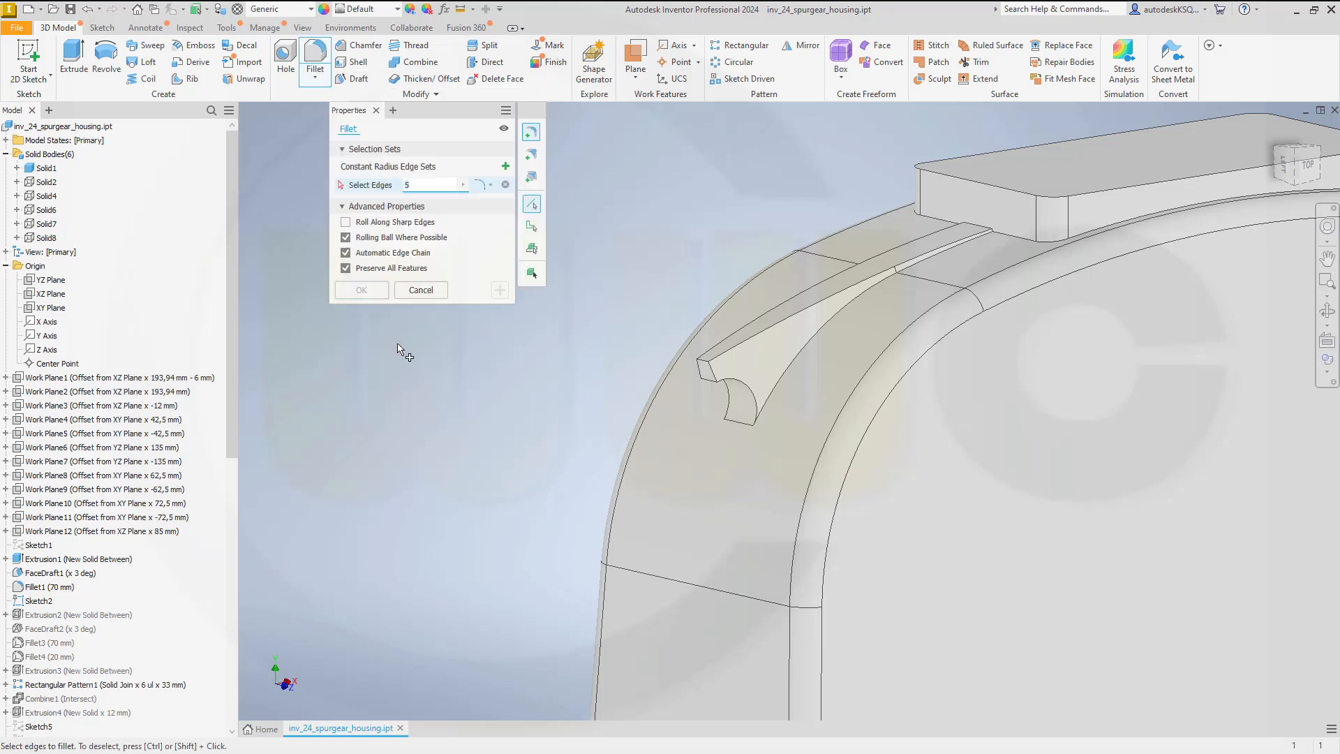
{"action": "key", "text": "BackSpace"}
{"action": "type", "text": "0.7"}
{"action": "left_click", "coordinate": [768, 408]}
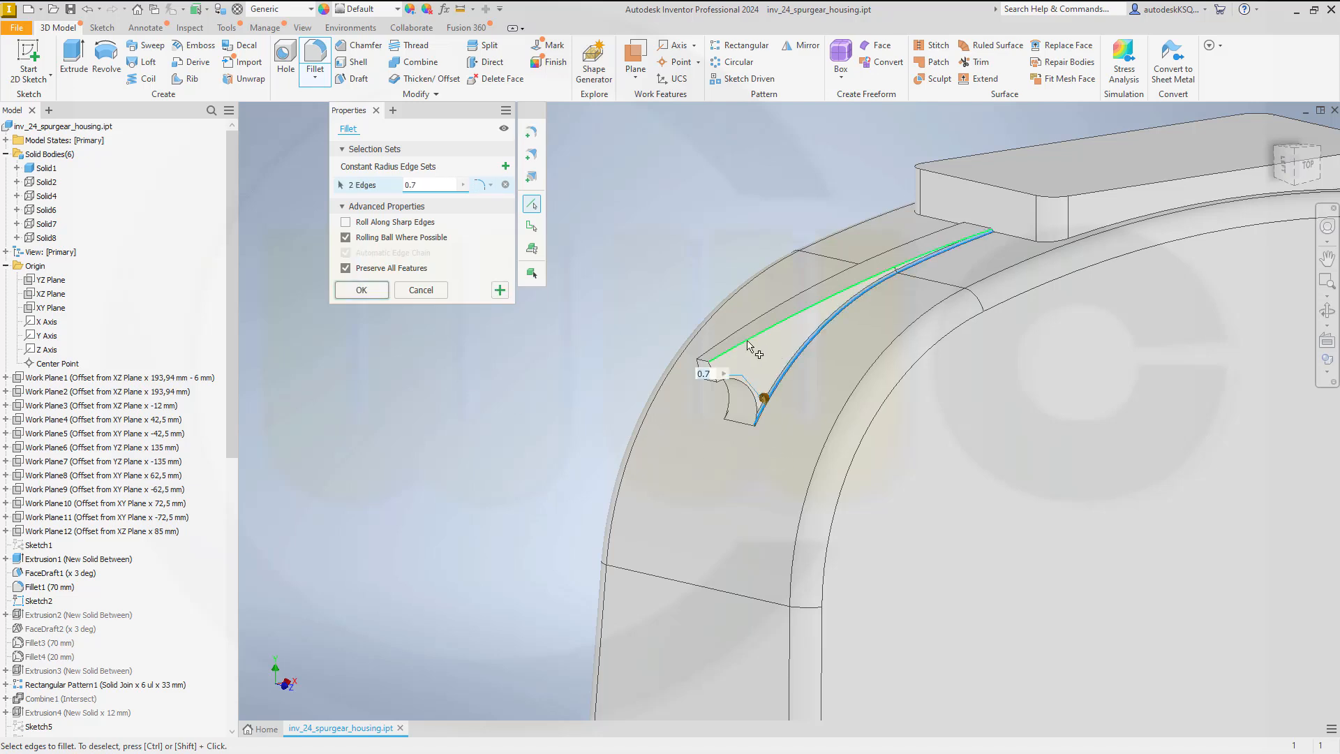
{"action": "middle_click_drag", "start_coordinate": [568, 358], "coordinate": [466, 449], "text": "shift"}
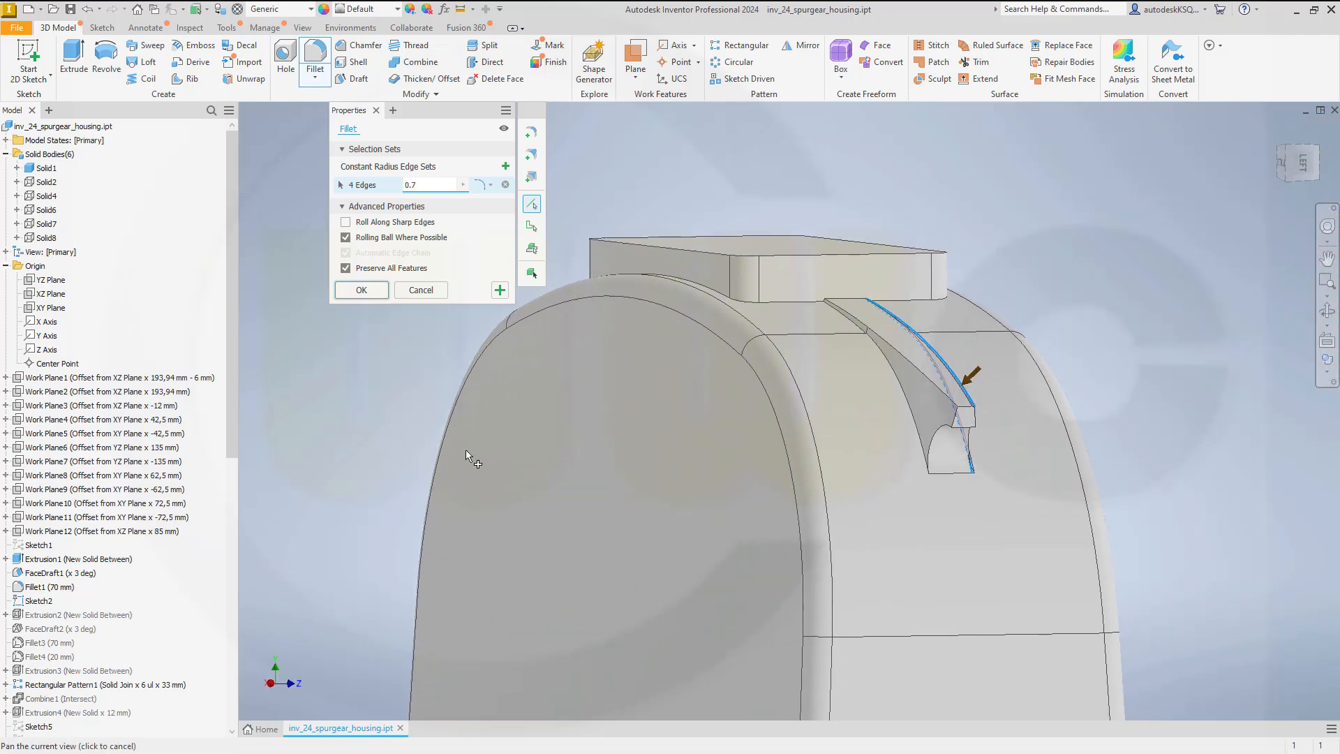
{"action": "left_click", "coordinate": [907, 409]}
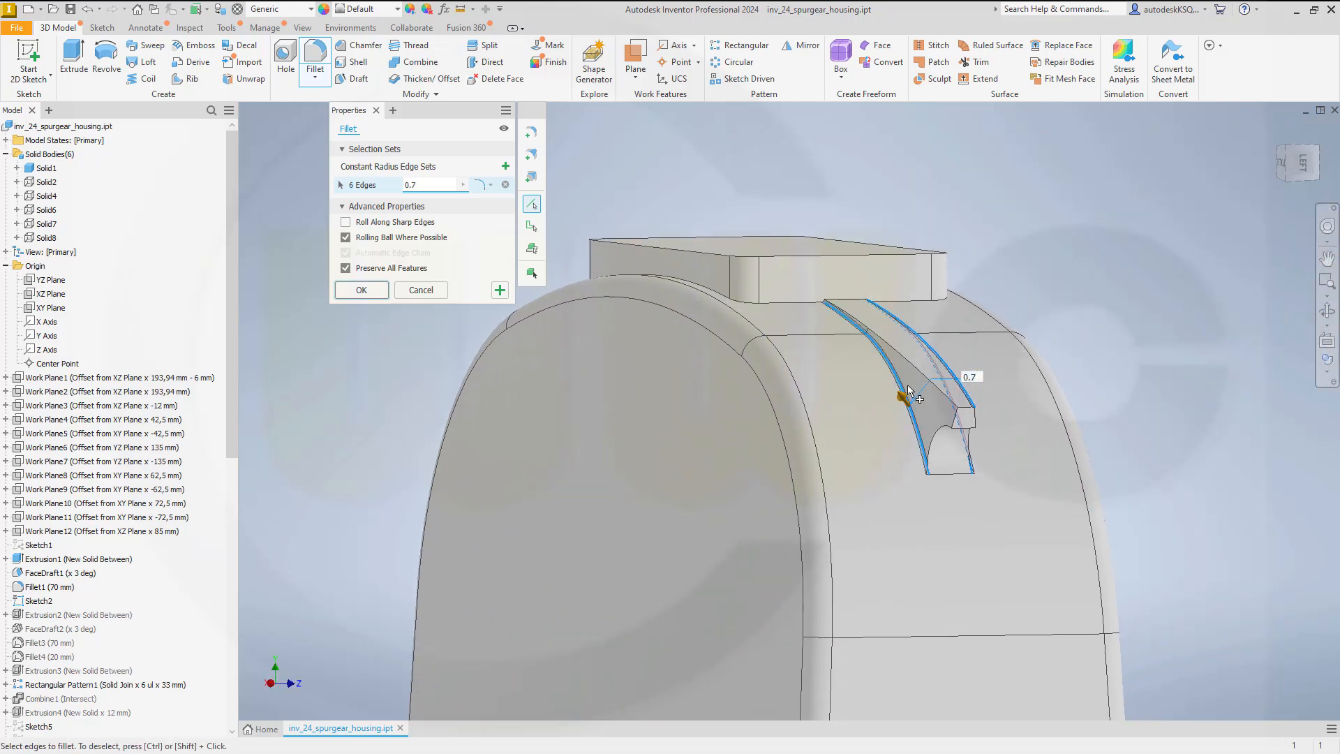
{"action": "left_click", "coordinate": [916, 367]}
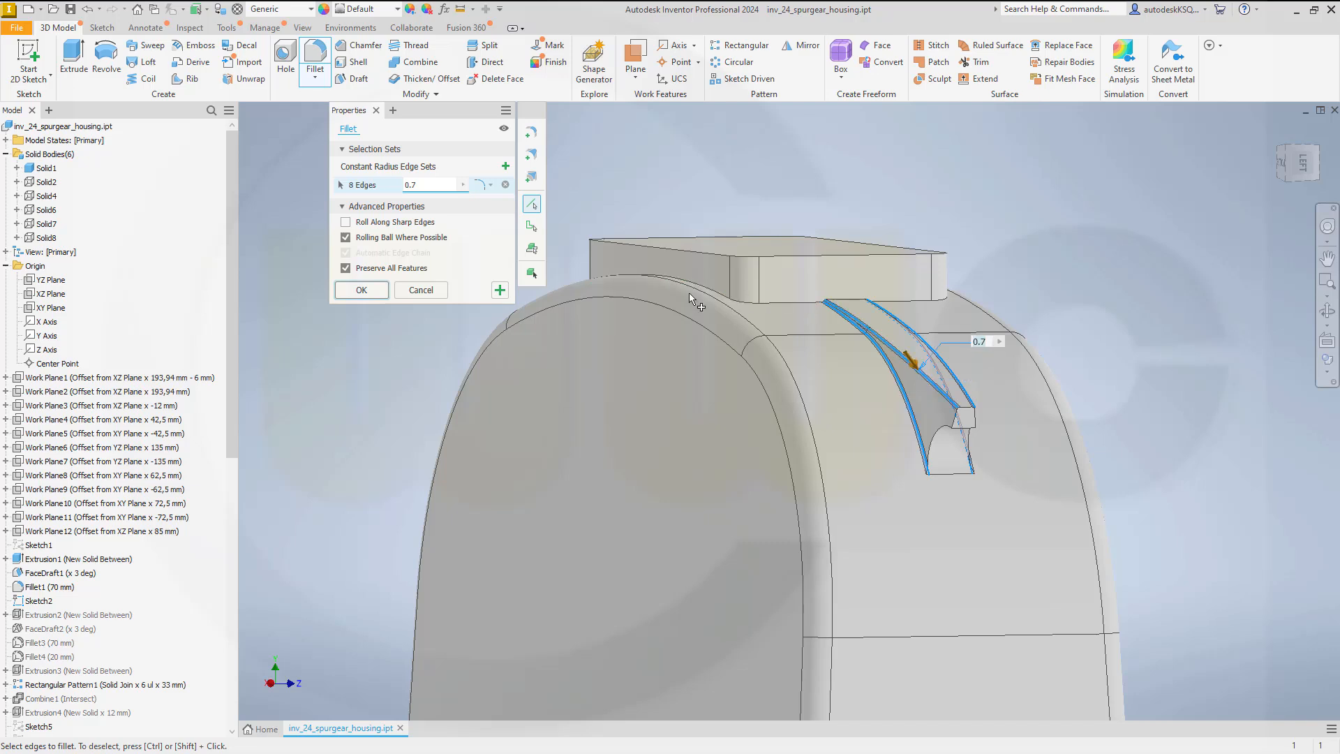
{"action": "left_click", "coordinate": [500, 290]}
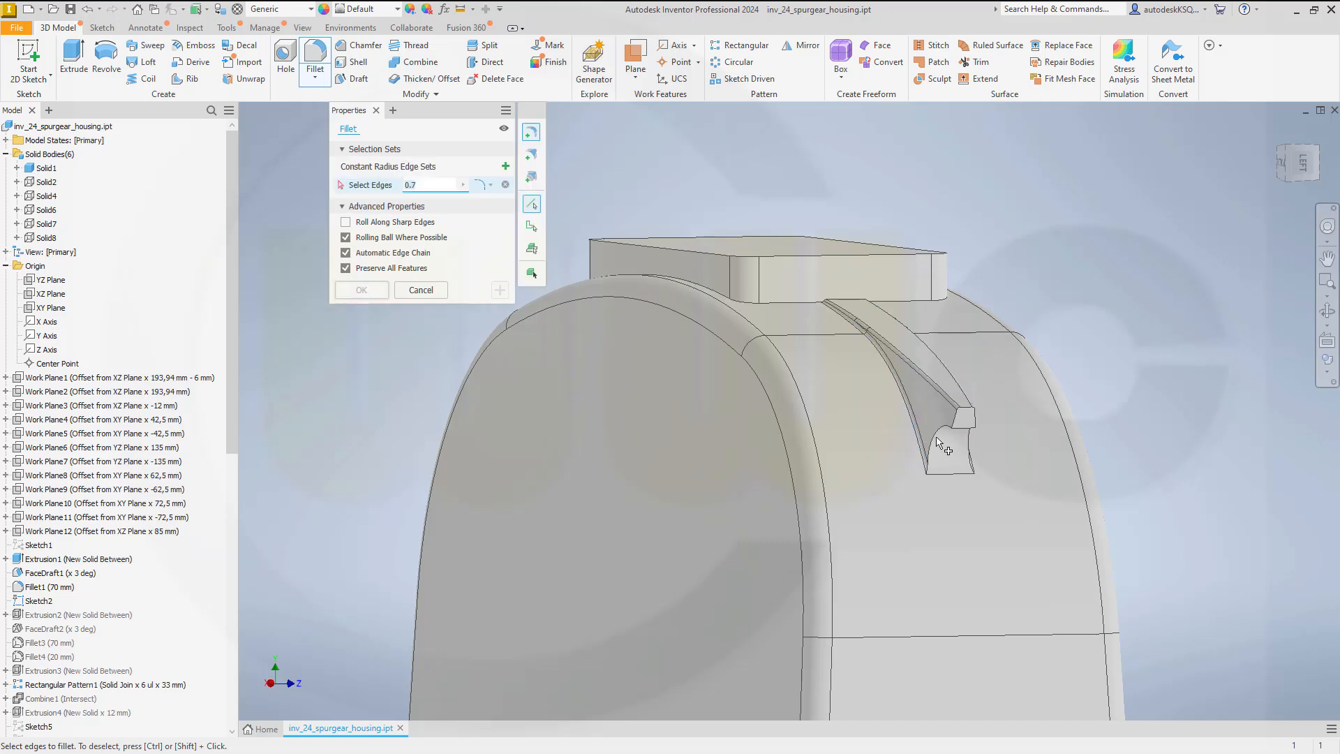
Step: Fillet the arched cutout edges and then the small end-face edges of the left-end rib with a 0.7 mm radius
{"action": "left_click", "coordinate": [939, 441]}
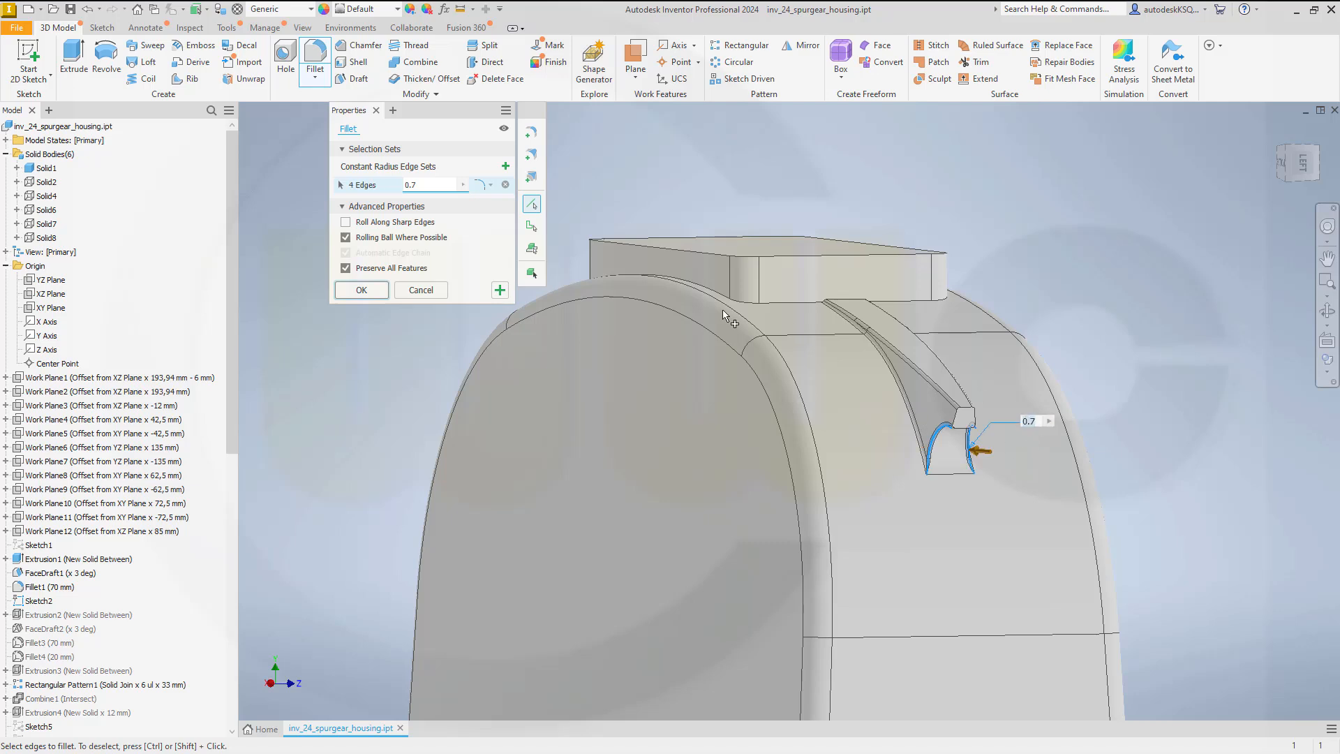
{"action": "left_click", "coordinate": [504, 295]}
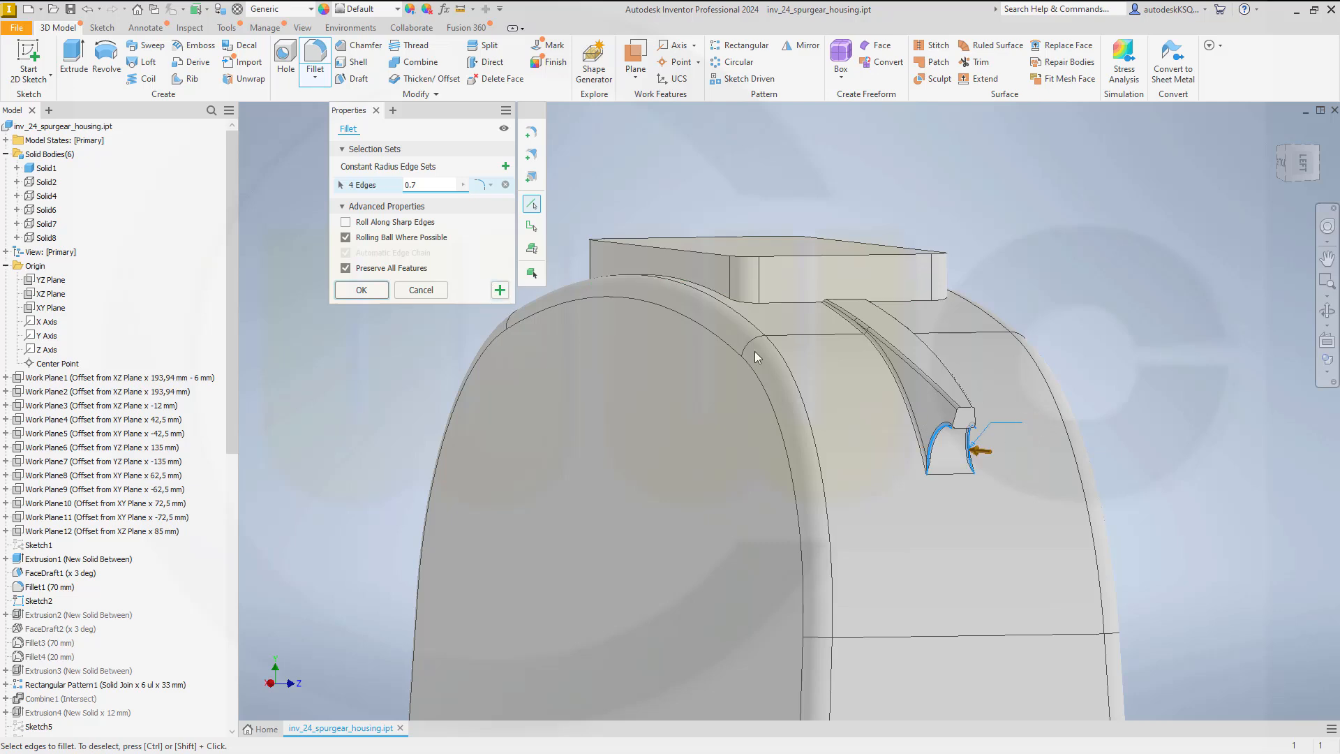
{"action": "left_click", "coordinate": [973, 411]}
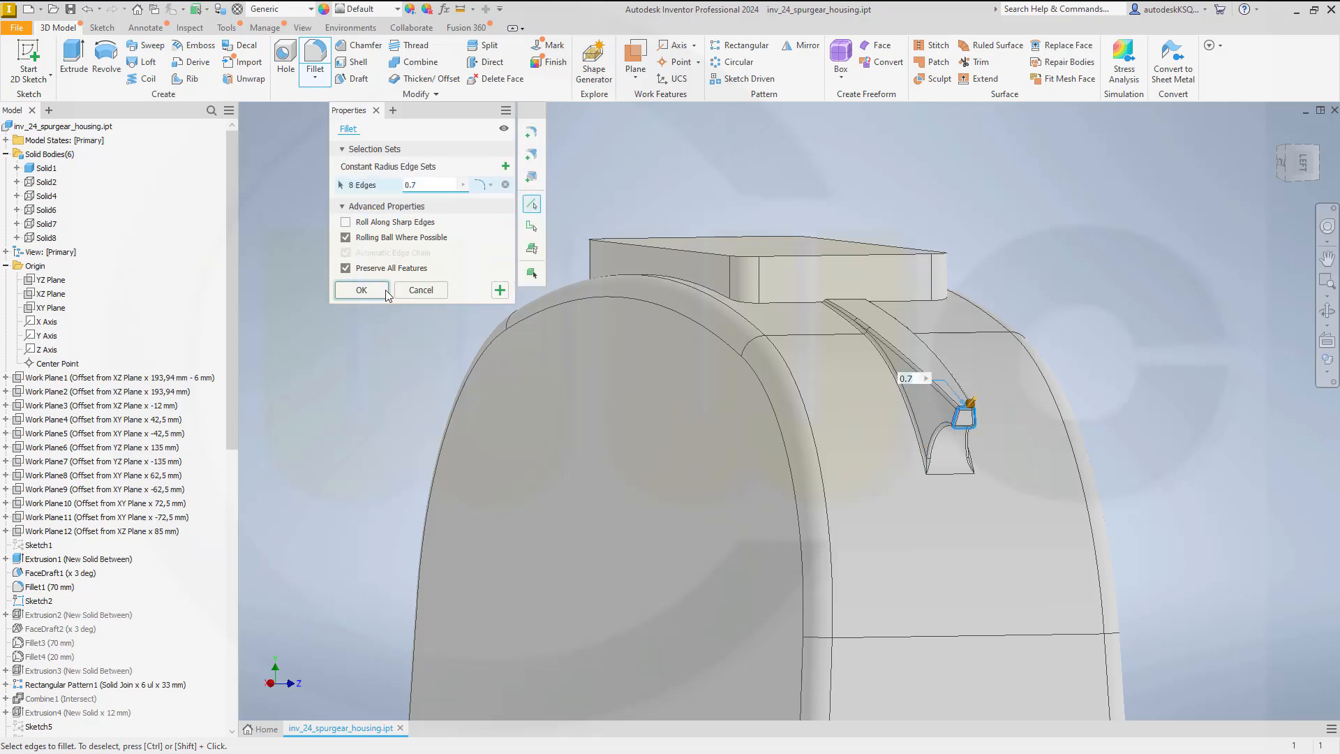
{"action": "left_click", "coordinate": [501, 290]}
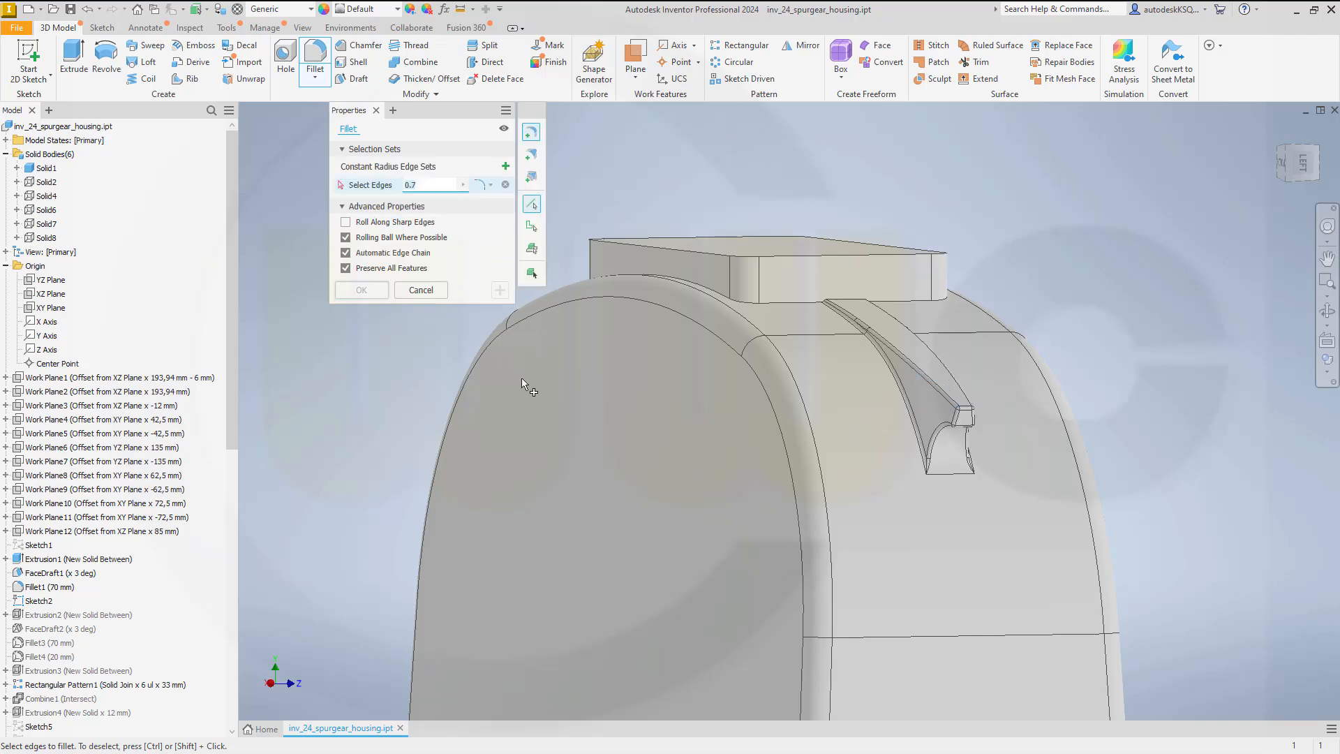
Step: Fillet the long upper and lower edges on both sides of the right-end lifting rib with a 0.7 mm radius
{"action": "mouse_move", "coordinate": [589, 416]}
{"action": "middle_mouse_down", "text": "shift"}
{"action": "mouse_move", "coordinate": [856, 419]}
{"action": "mouse_move", "coordinate": [595, 442]}
{"action": "middle_mouse_up", "text": "shift"}
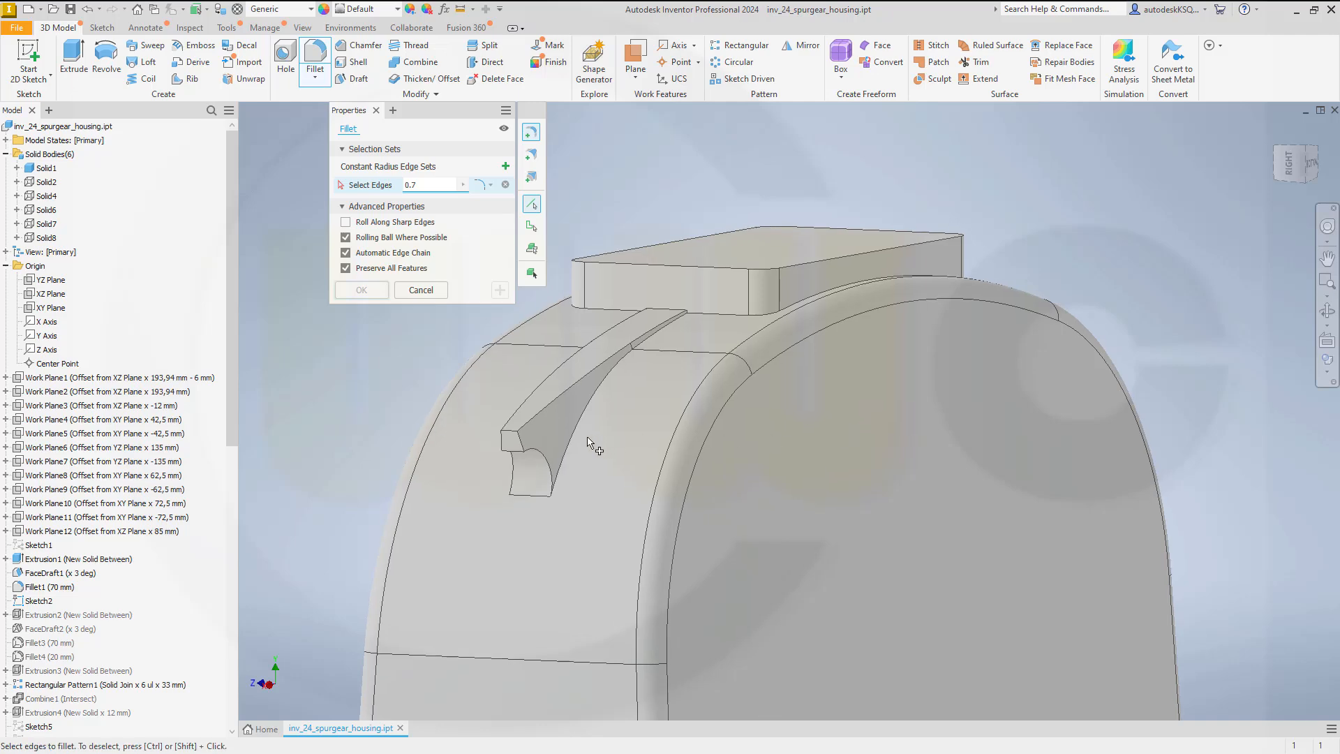
{"action": "left_click", "coordinate": [567, 453]}
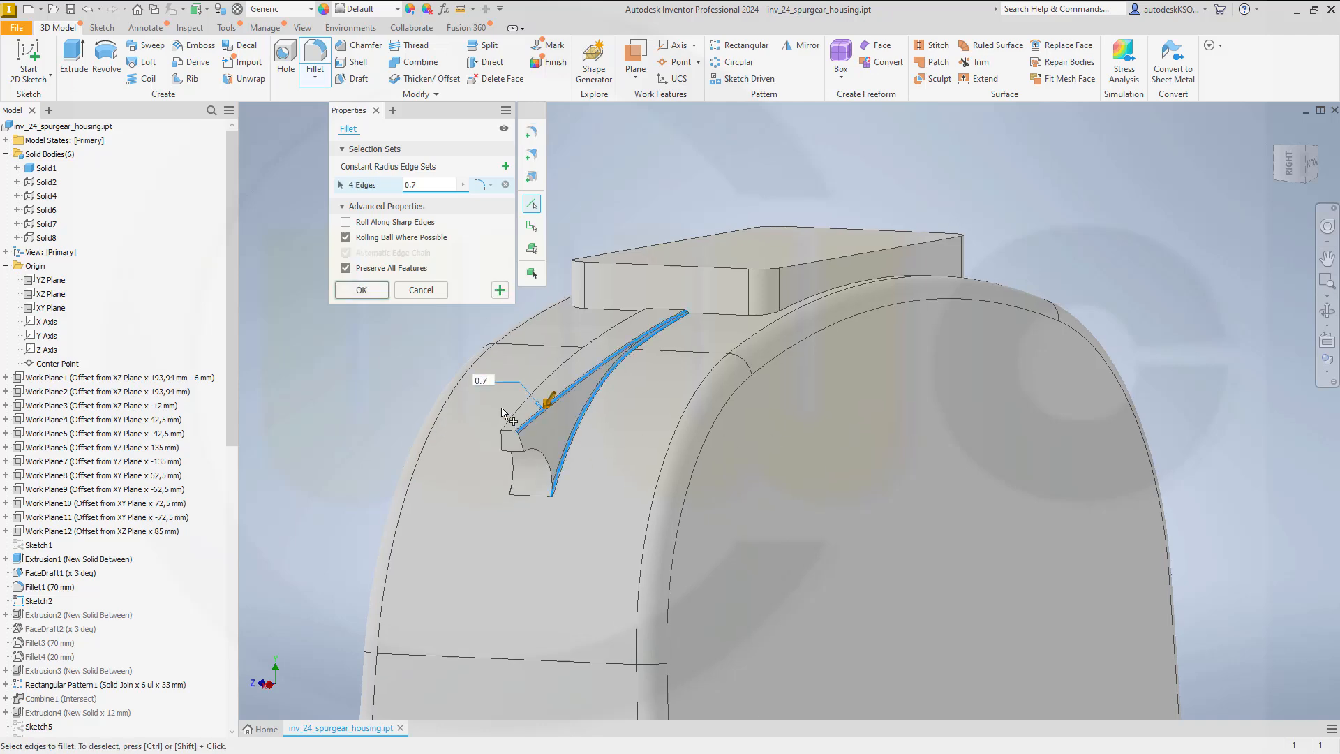
{"action": "middle_click_drag", "start_coordinate": [509, 419], "coordinate": [733, 444], "text": "shift"}
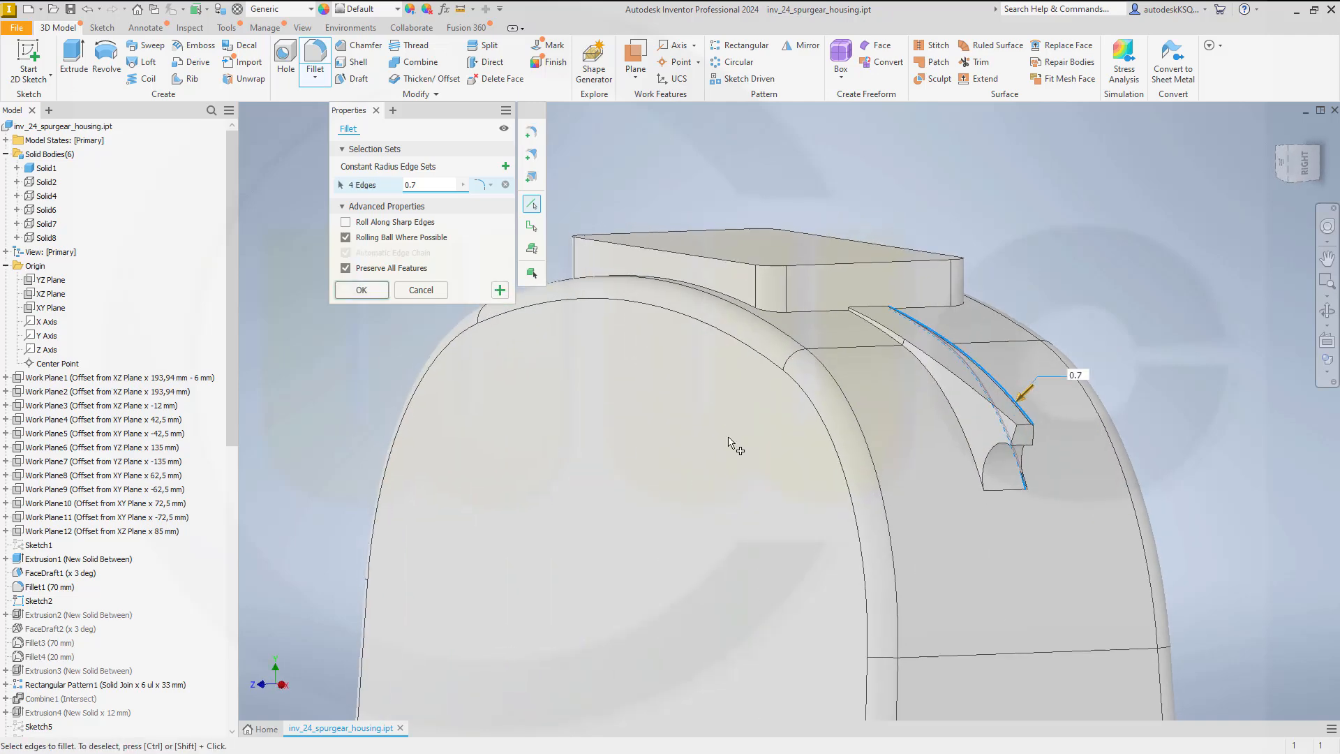
{"action": "left_click", "coordinate": [957, 381]}
{"action": "left_click", "coordinate": [950, 419]}
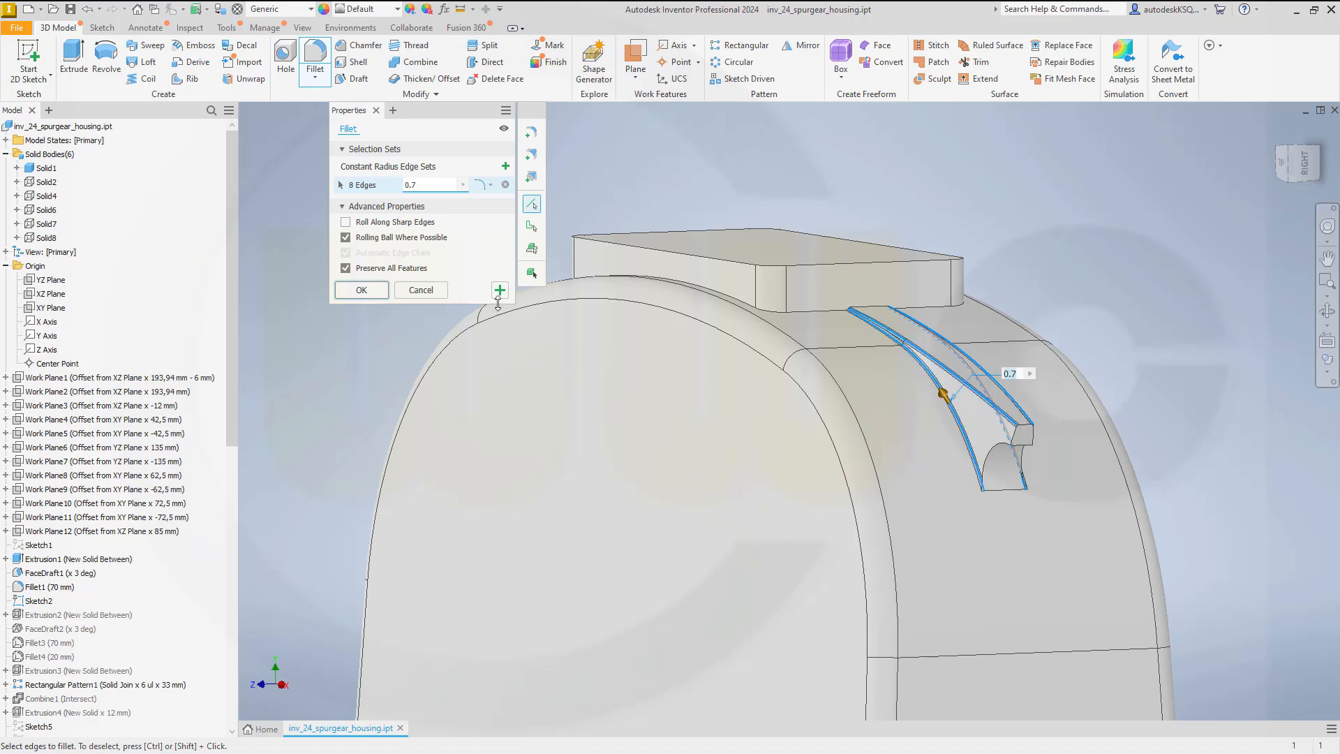
{"action": "left_click", "coordinate": [500, 290]}
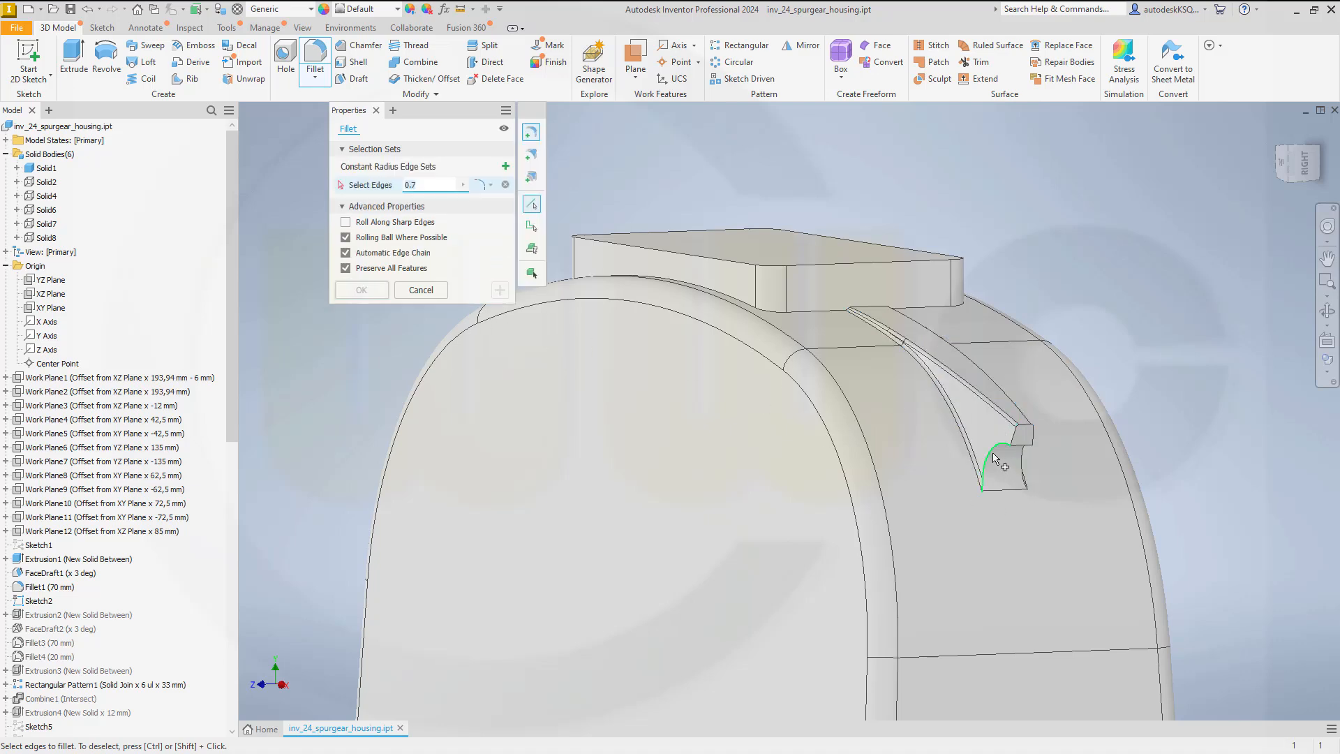
Step: Fillet the arched cutout edges and then the small end-face edges of the right-end rib with a 0.7 mm radius
{"action": "left_click", "coordinate": [1019, 468]}
{"action": "left_click", "coordinate": [1021, 469]}
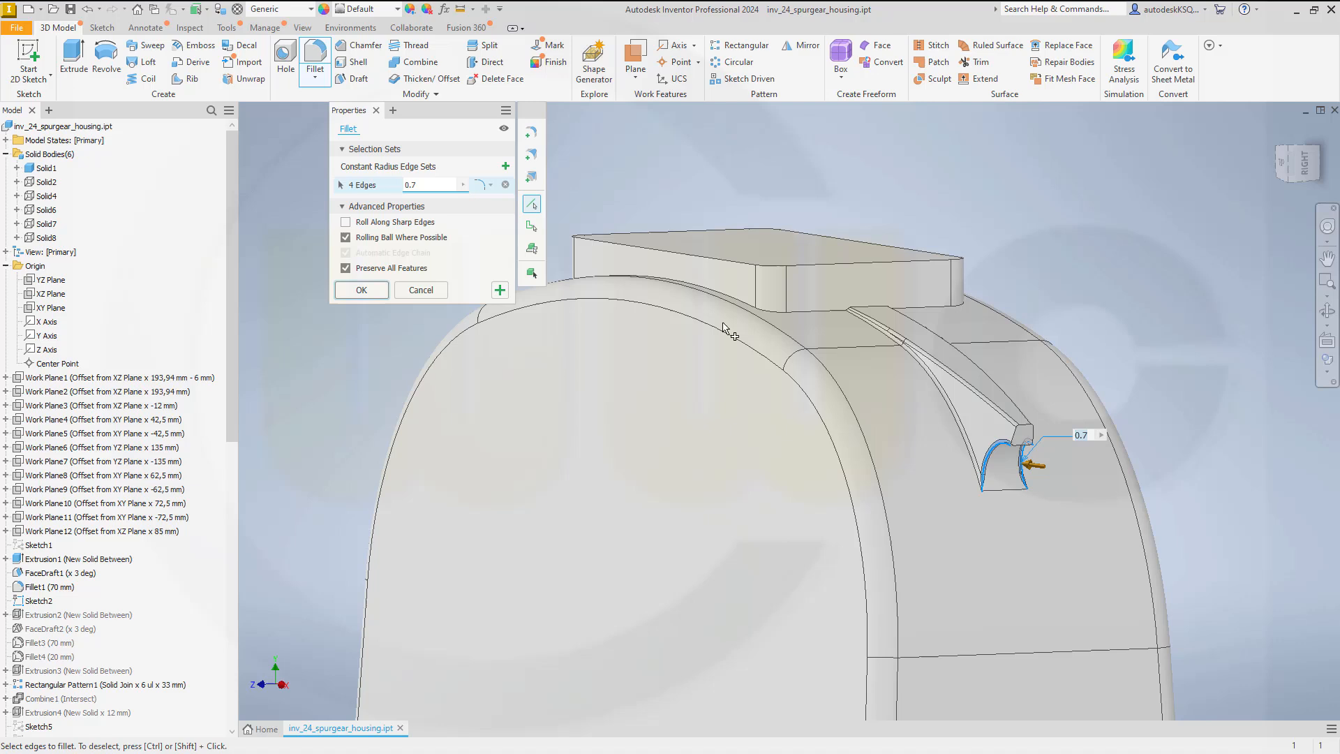
{"action": "left_click", "coordinate": [495, 291]}
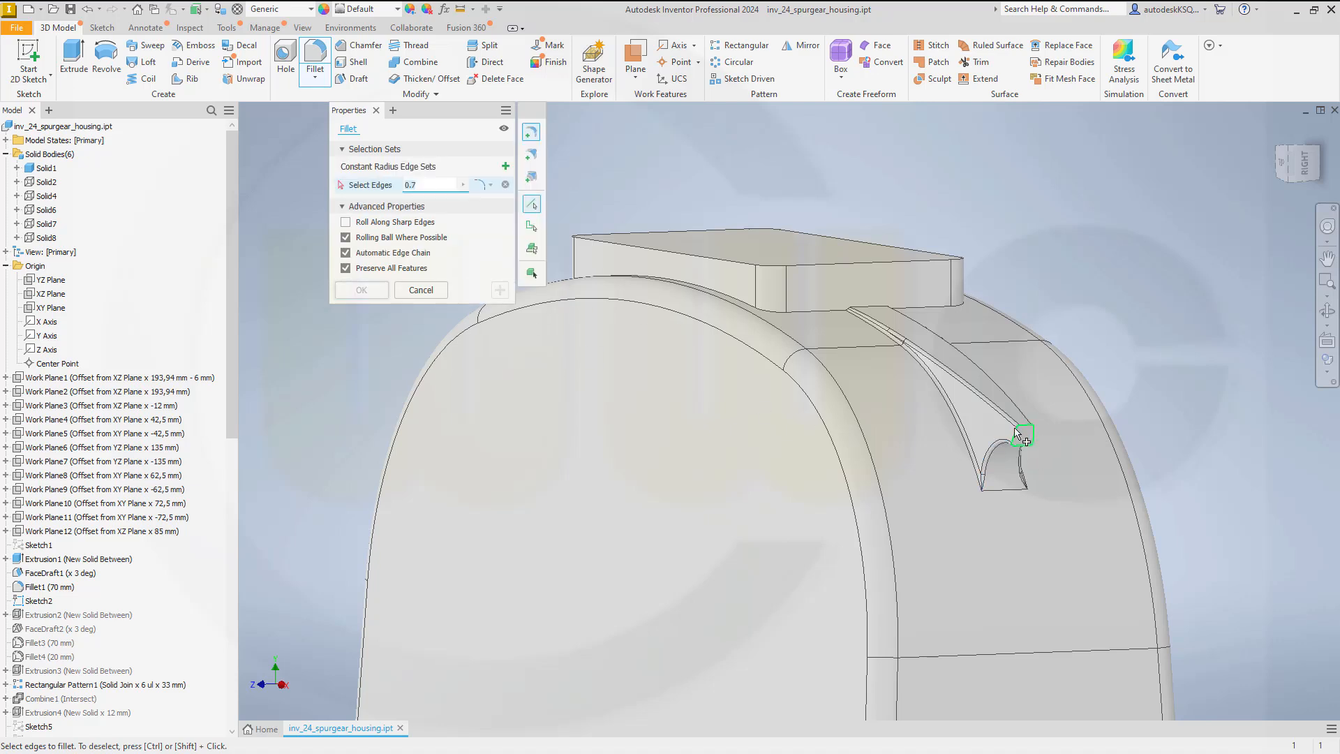
{"action": "left_click", "coordinate": [1018, 436]}
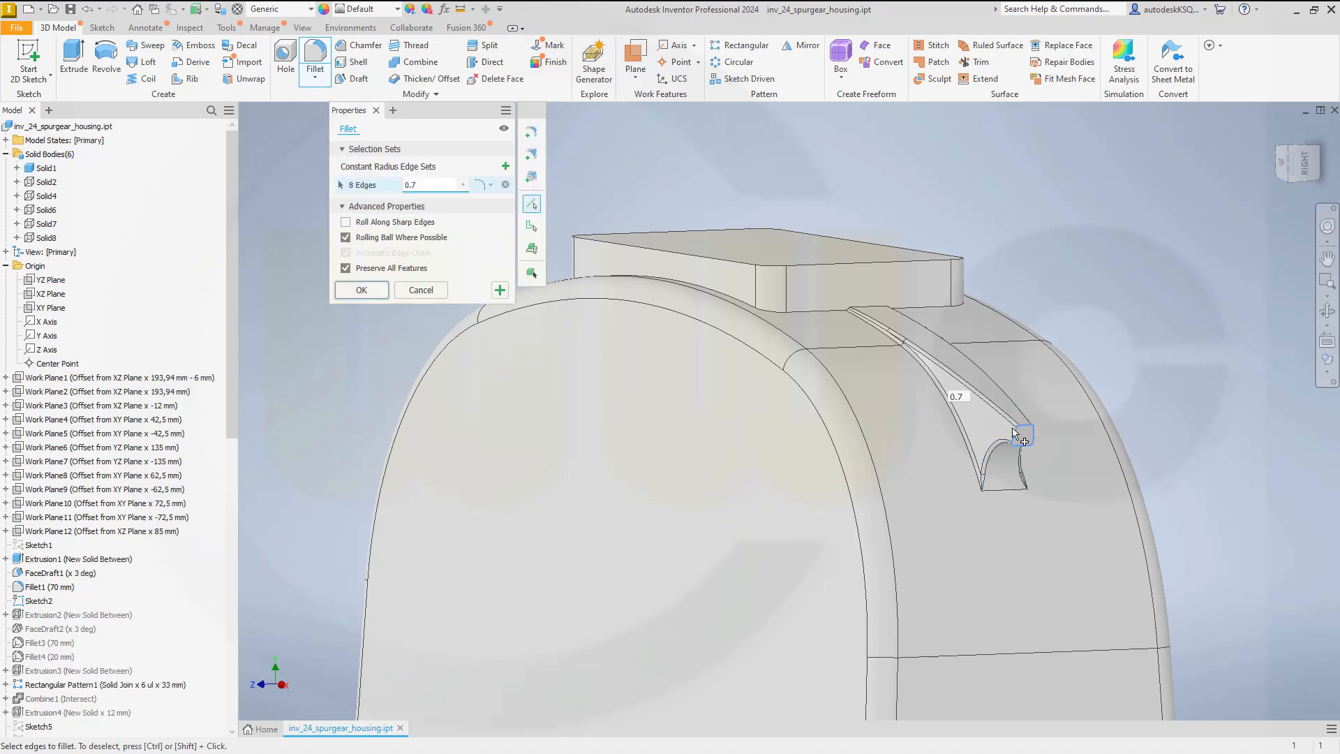
{"action": "left_click", "coordinate": [361, 290]}
Step: Fillet the edge loop where the top block and rib ends meet the housing with a 3 mm radius
{"action": "middle_click_drag", "start_coordinate": [876, 455], "coordinate": [459, 299], "text": "shift"}
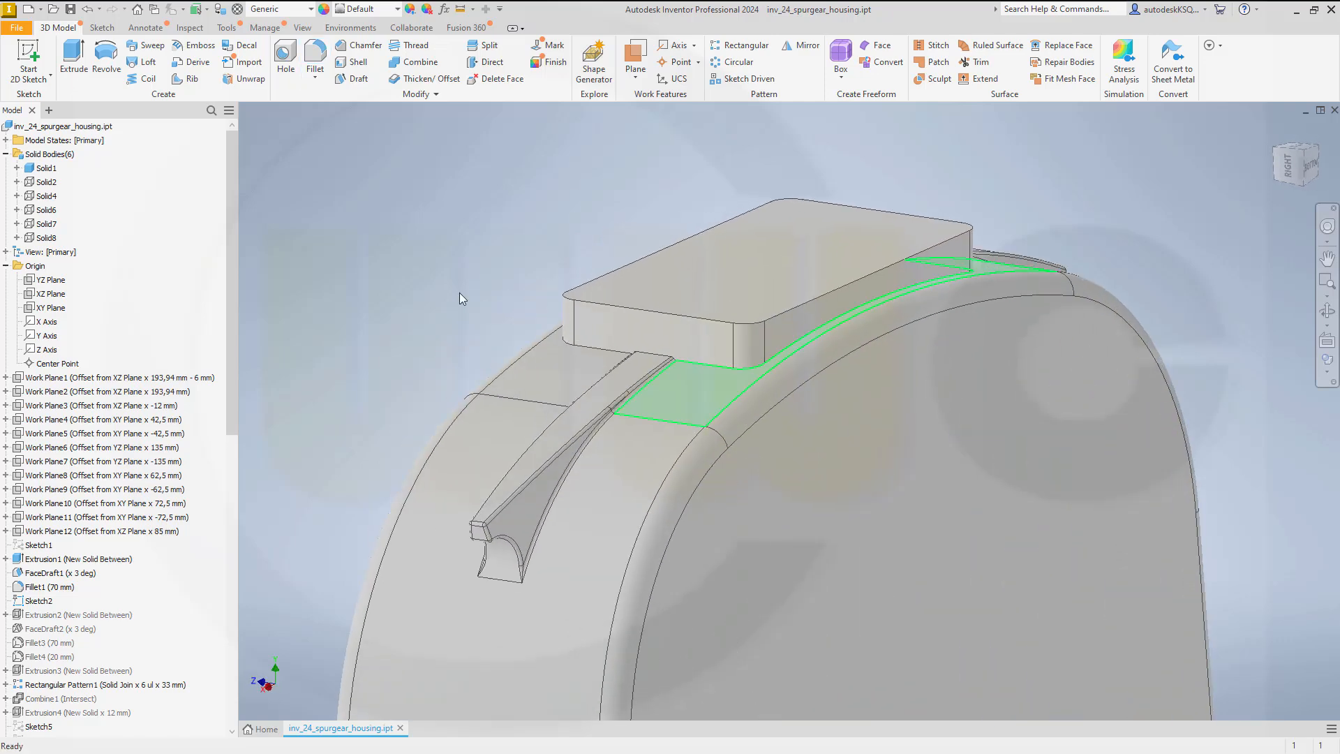
{"action": "left_click", "coordinate": [315, 56]}
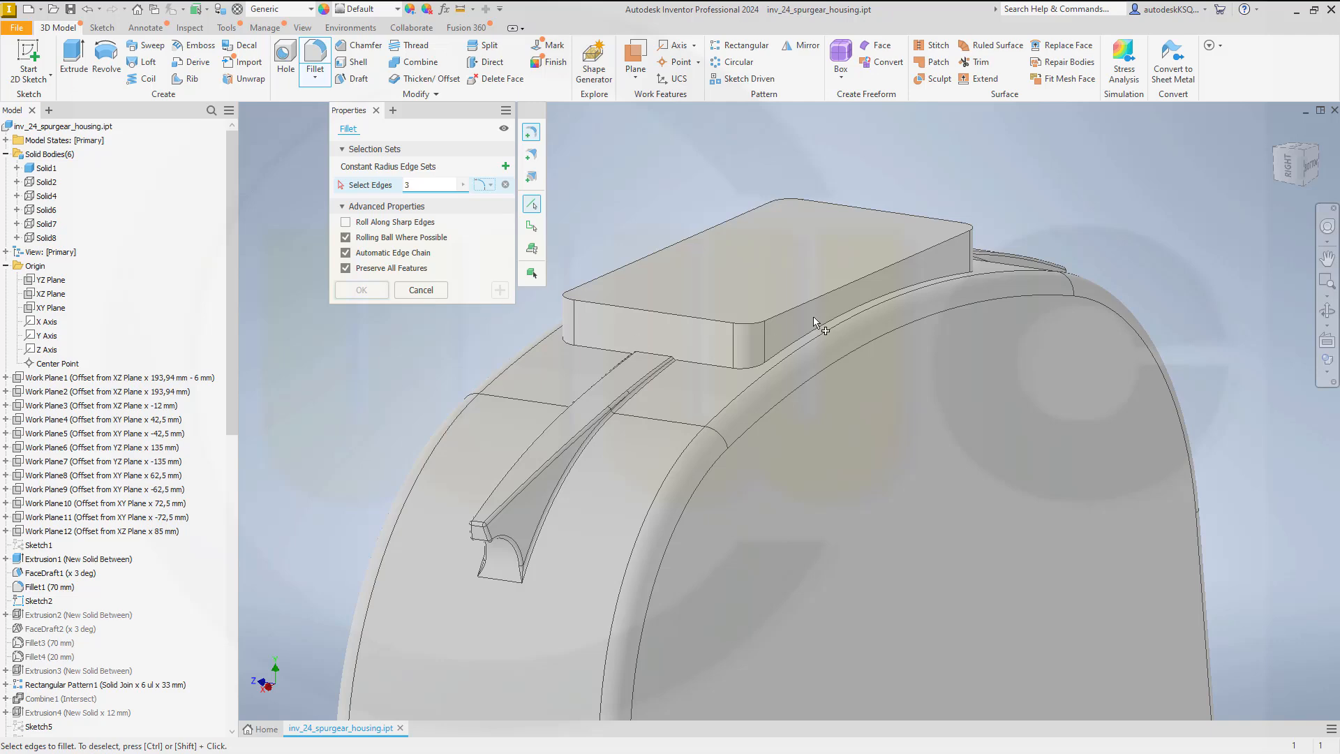
{"action": "left_click", "coordinate": [716, 368]}
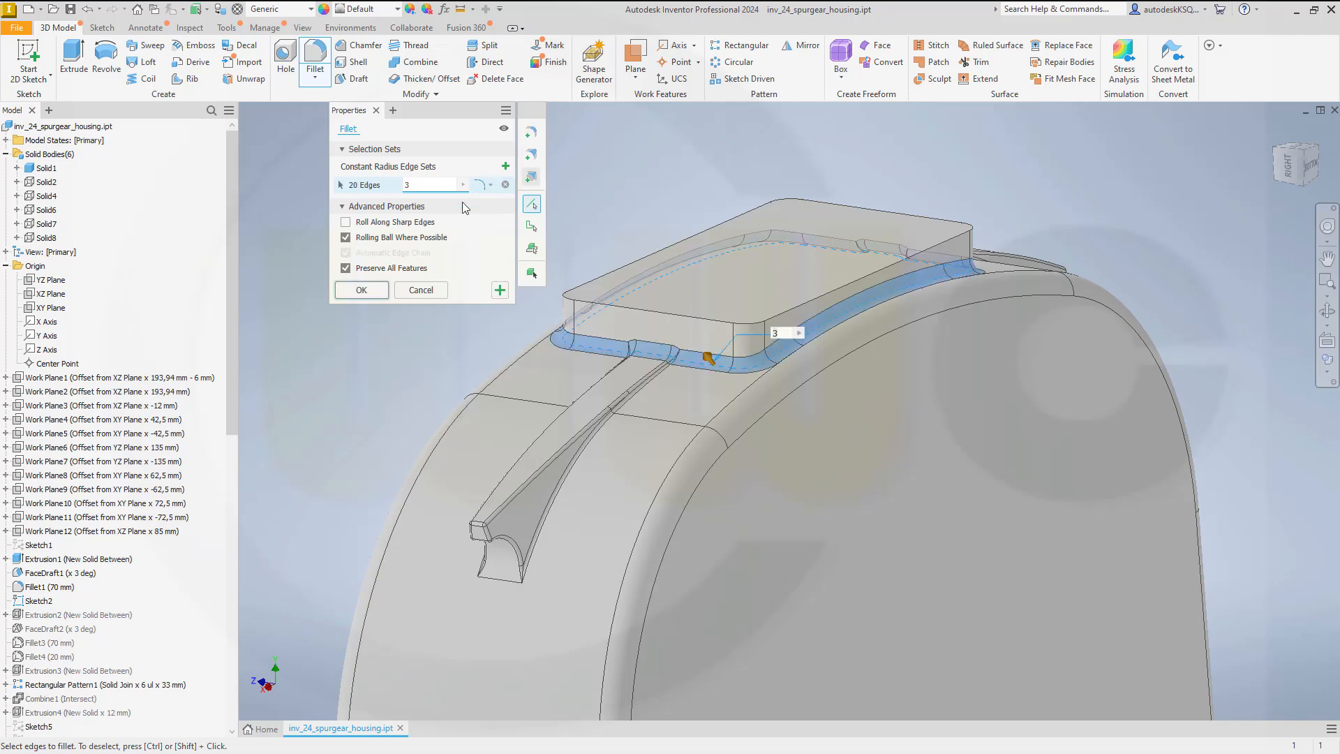
{"action": "left_click", "coordinate": [361, 290]}
{"action": "key", "text": "F6"}
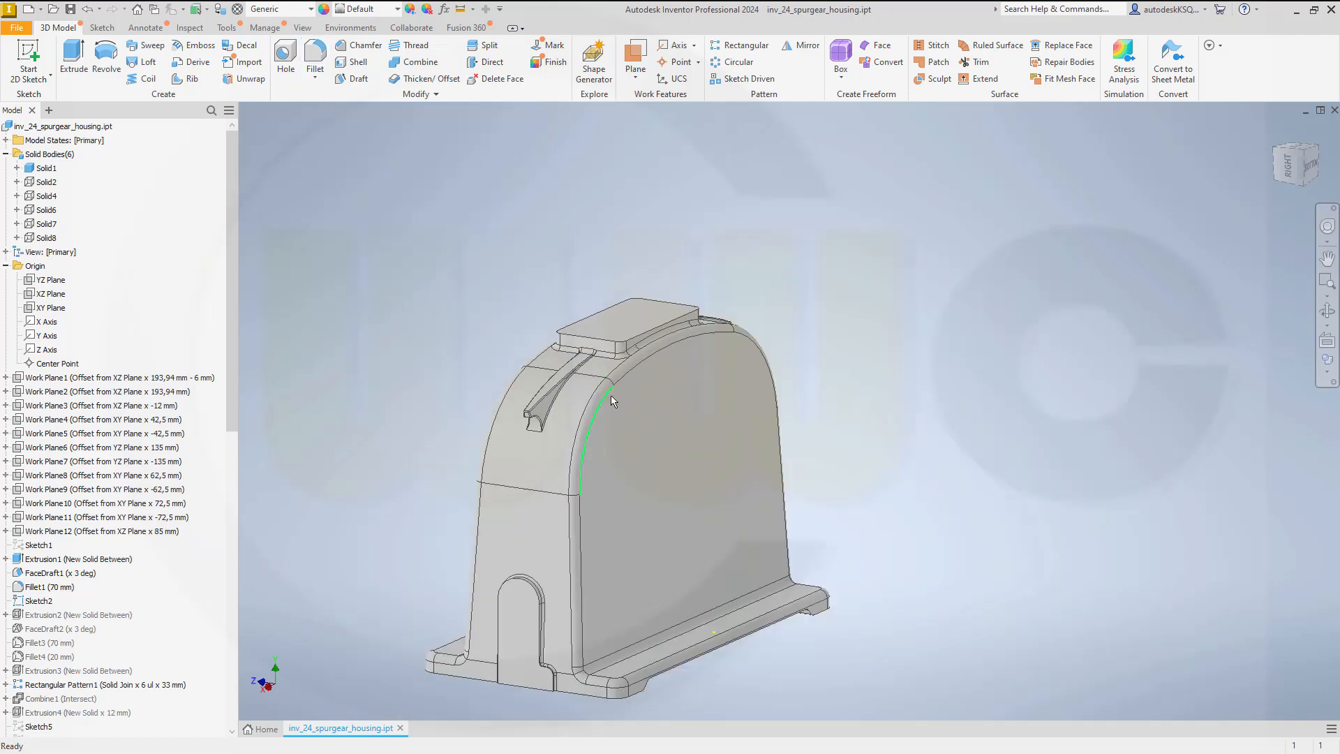
Step: Hide the housing body Solid1 and show the bodies Solid6, Solid7 and Solid8
{"action": "middle_click_drag", "start_coordinate": [430, 496], "coordinate": [620, 433], "text": "shift"}
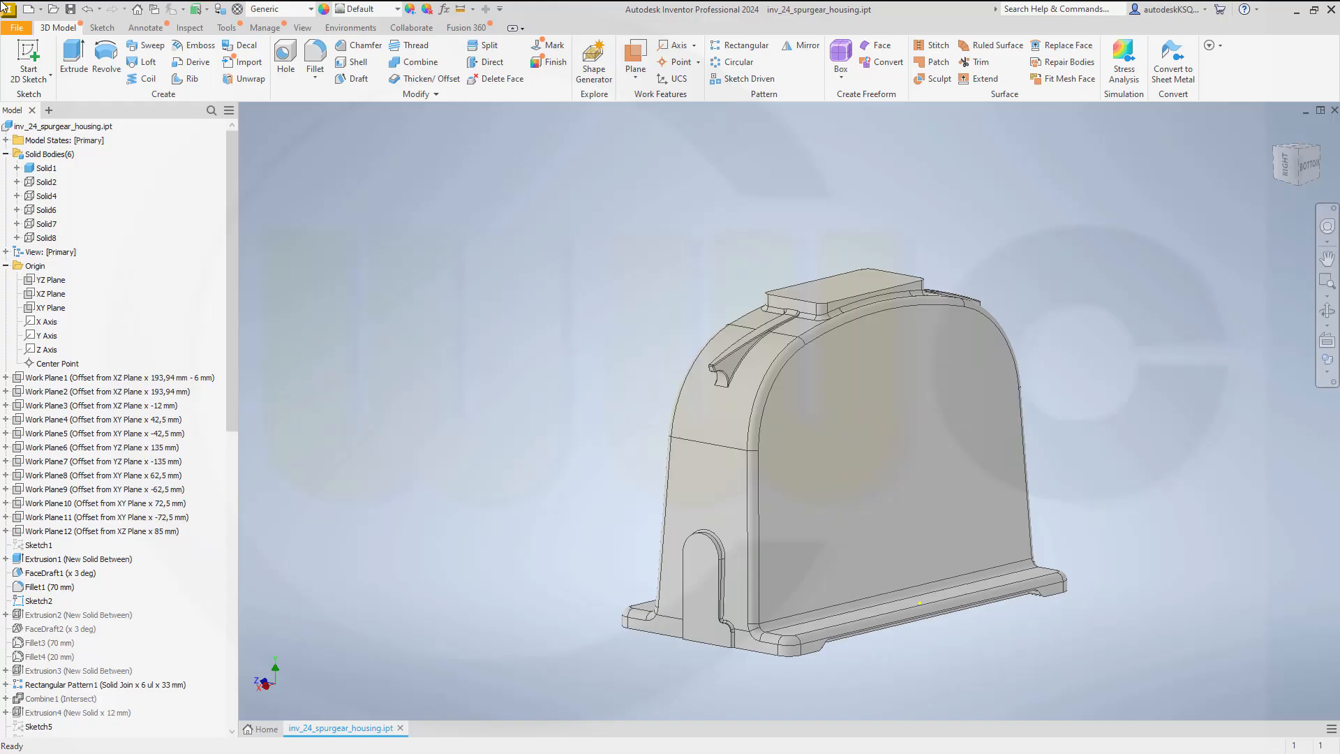
{"action": "right_click", "coordinate": [50, 168]}
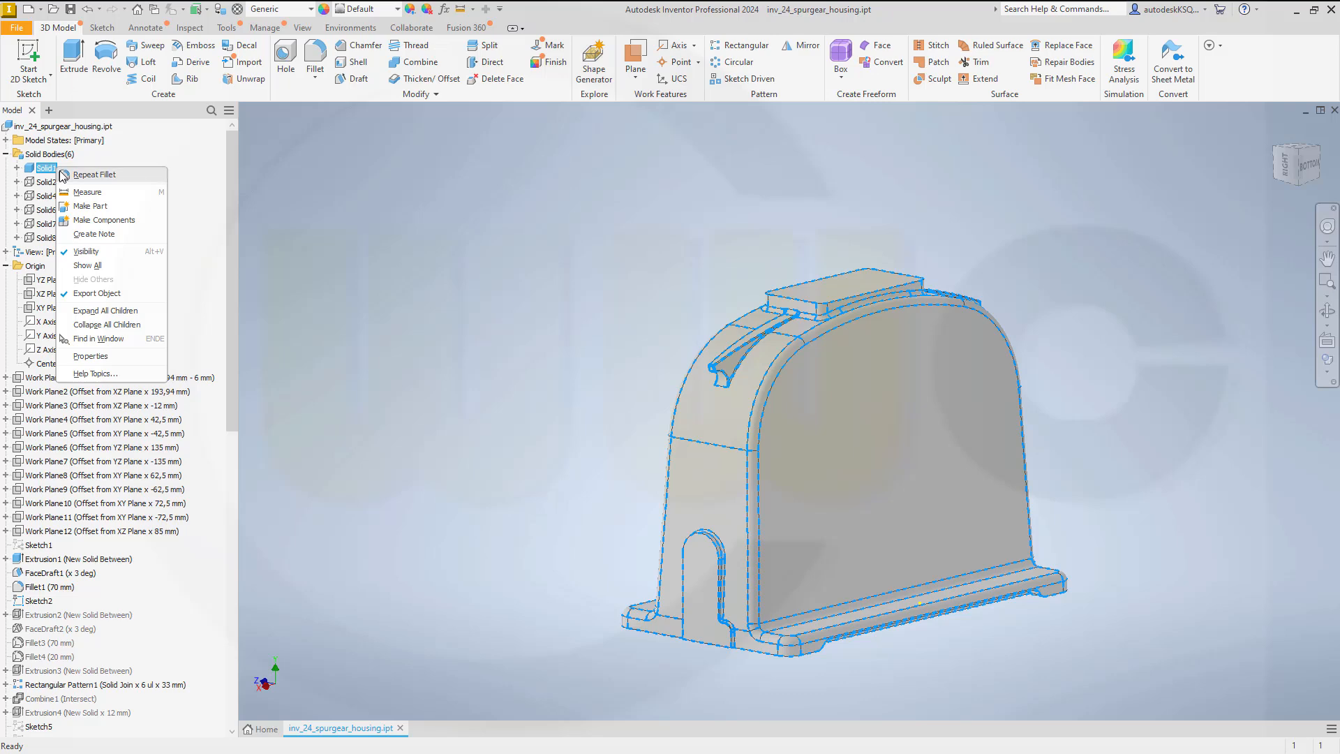
{"action": "left_click", "coordinate": [96, 253]}
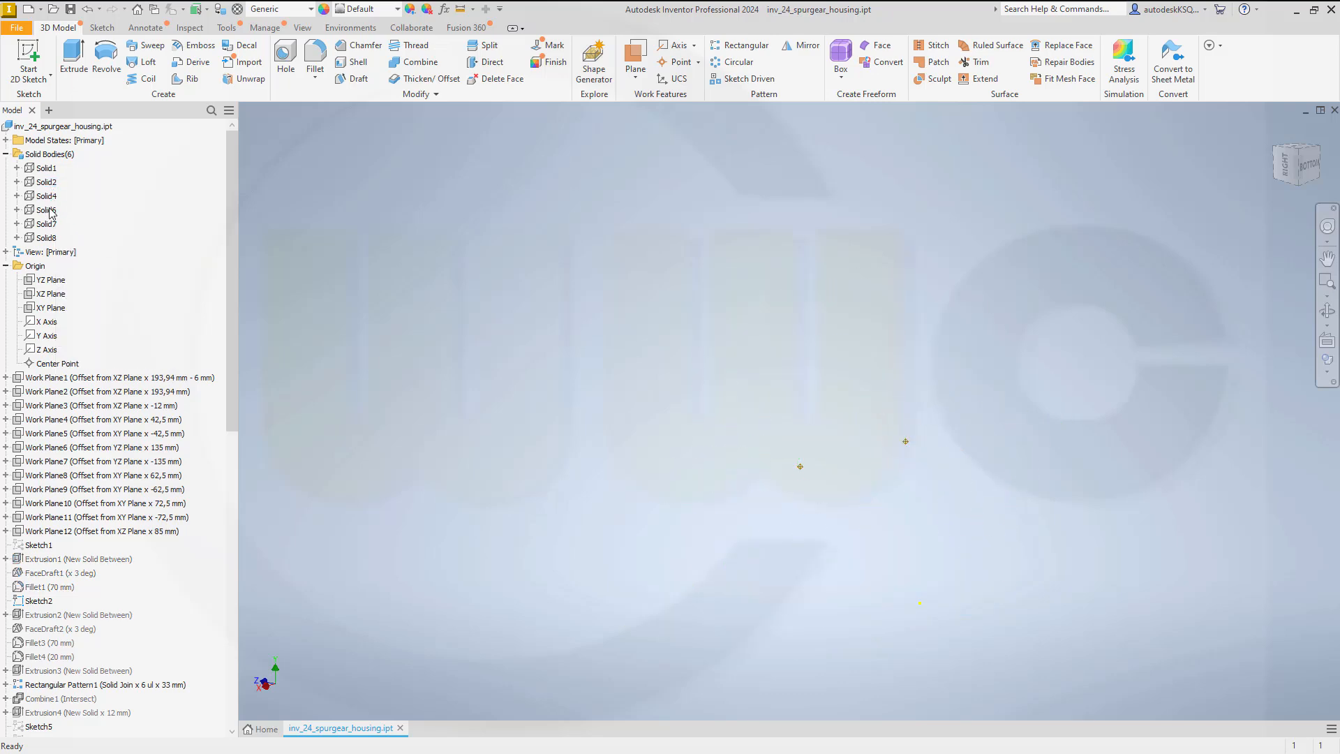
{"action": "left_click", "coordinate": [47, 210]}
{"action": "left_click", "coordinate": [49, 239], "text": "shift"}
{"action": "right_click", "coordinate": [52, 245]}
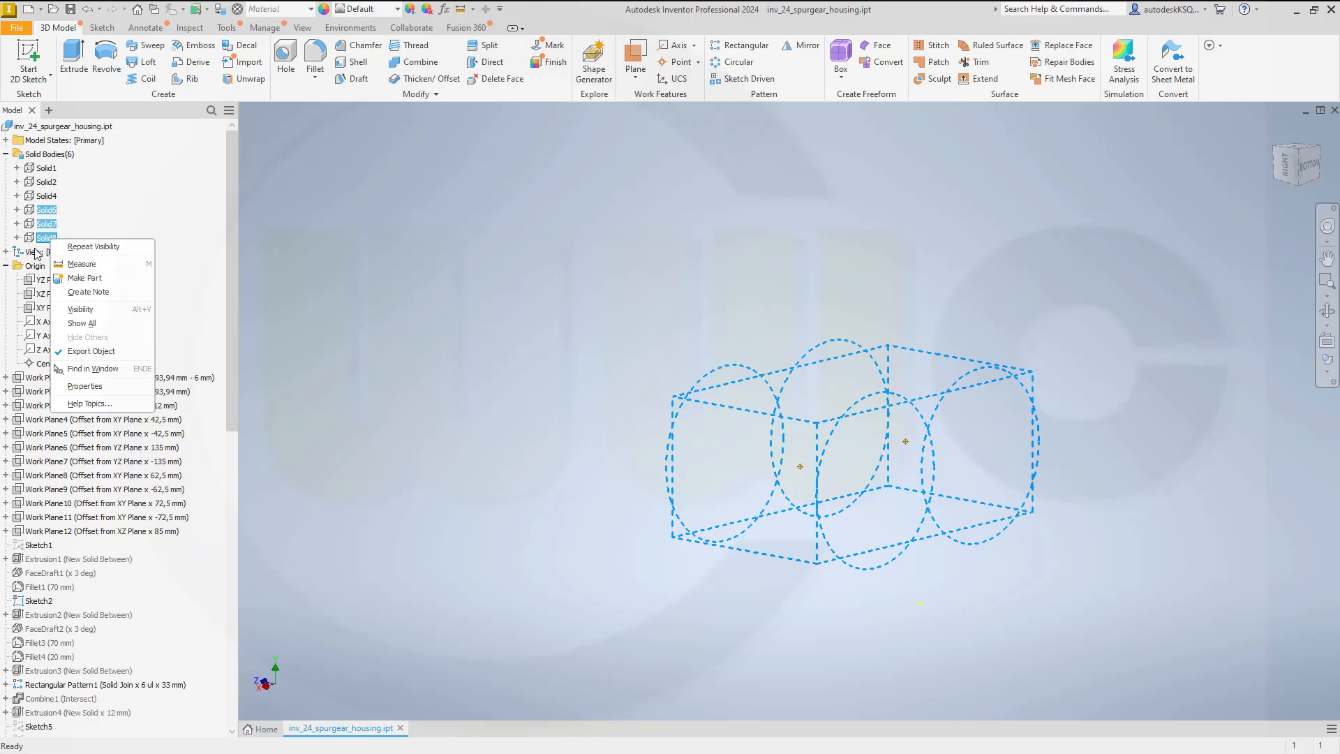
{"action": "right_click", "coordinate": [40, 227]}
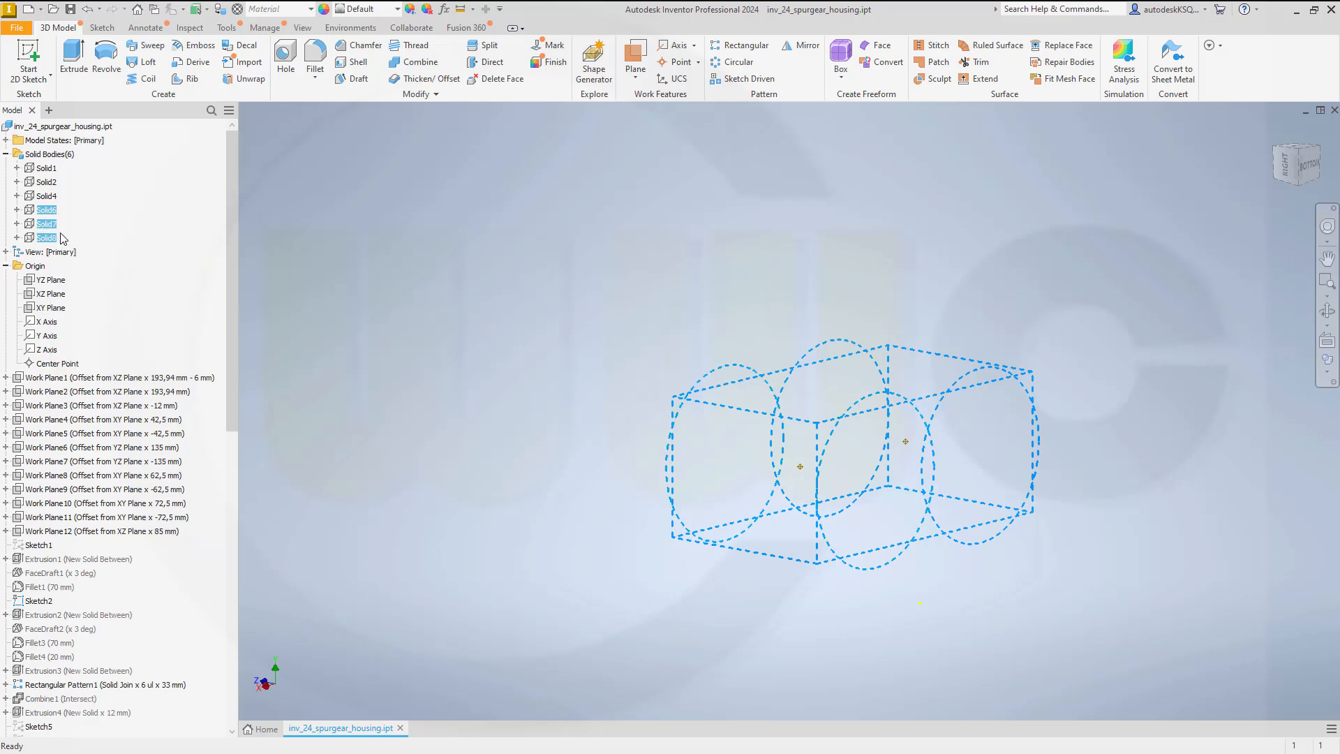
{"action": "right_click", "coordinate": [50, 228]}
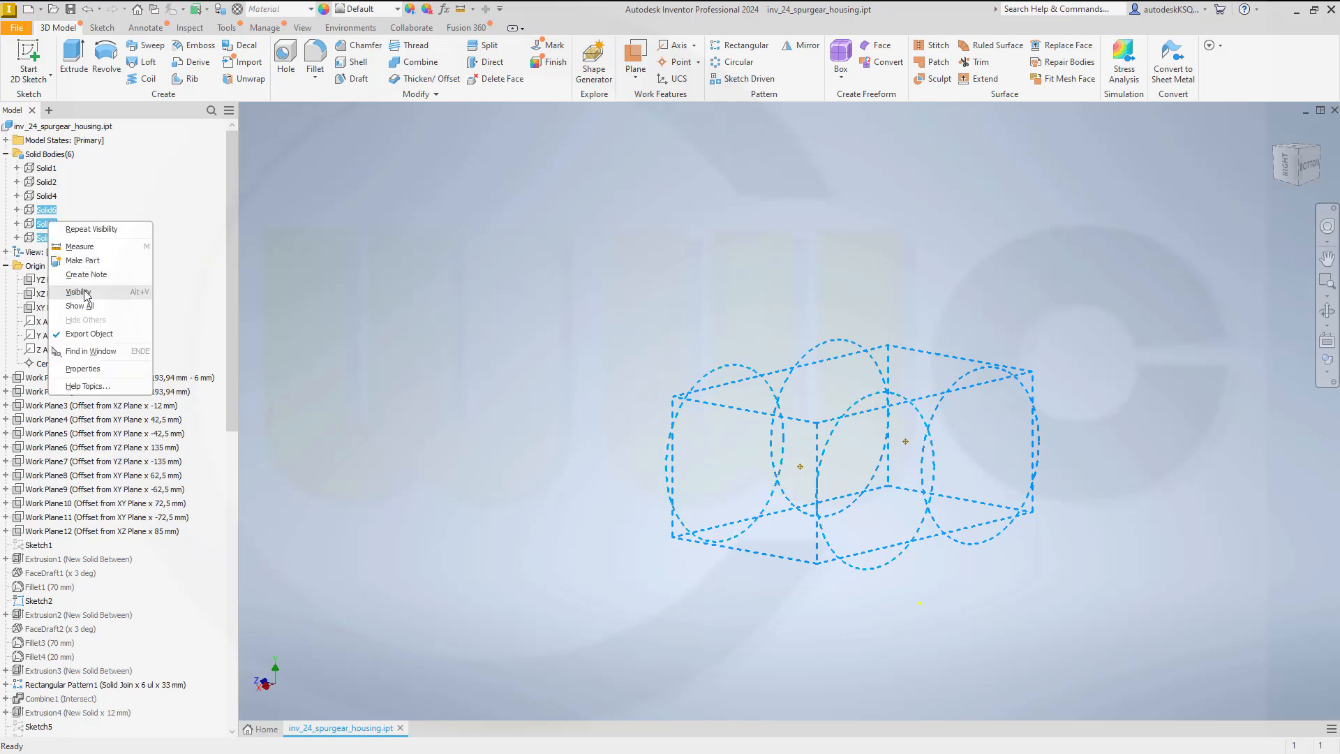
{"action": "left_click", "coordinate": [84, 293]}
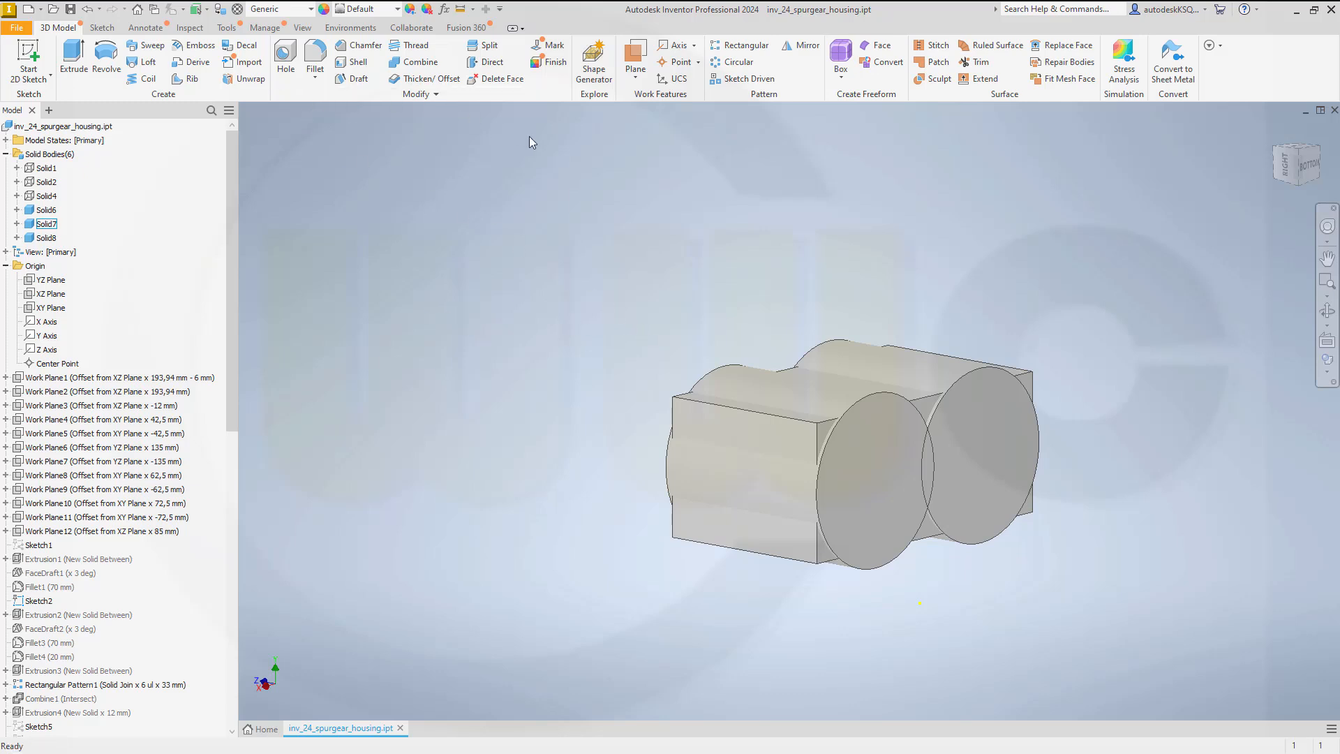
Step: Hide the rectangular block body Solid8 so only the two cylinders are displayed
{"action": "left_click", "coordinate": [42, 238]}
{"action": "right_click", "coordinate": [31, 241]}
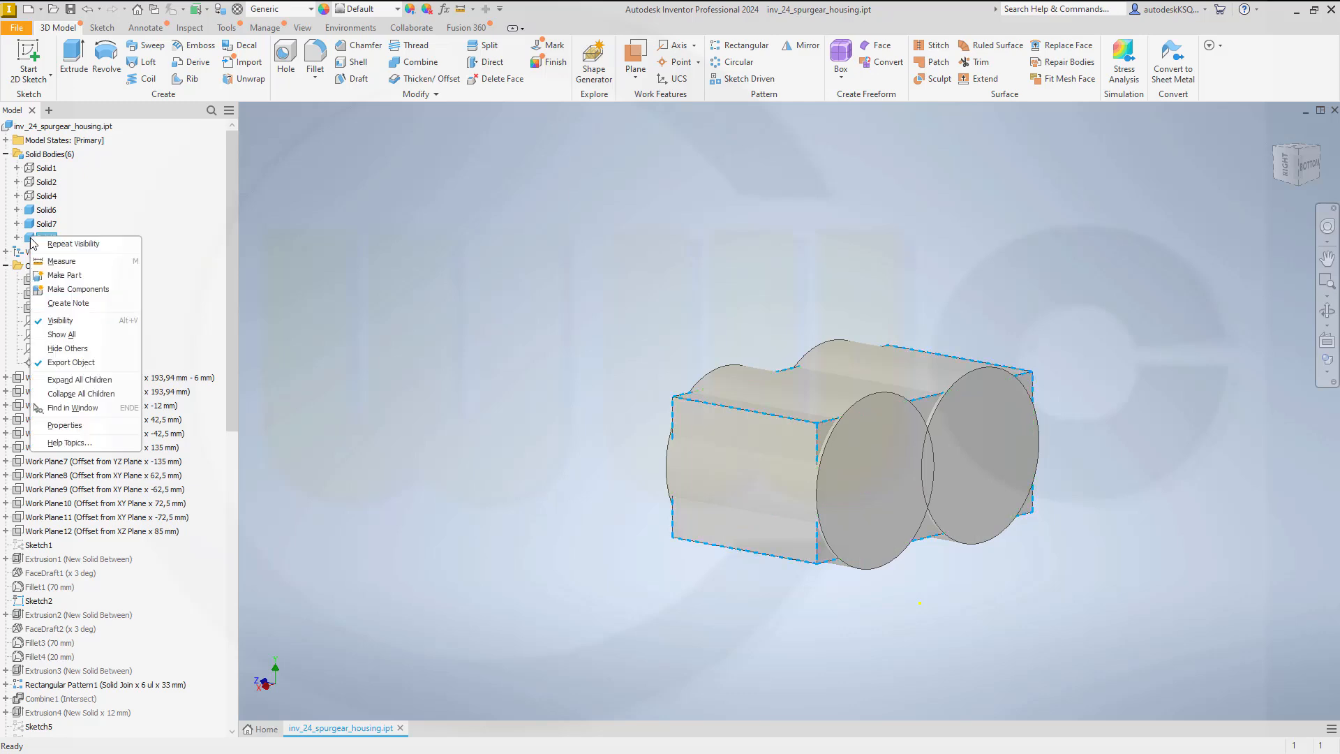
{"action": "left_click", "coordinate": [87, 305]}
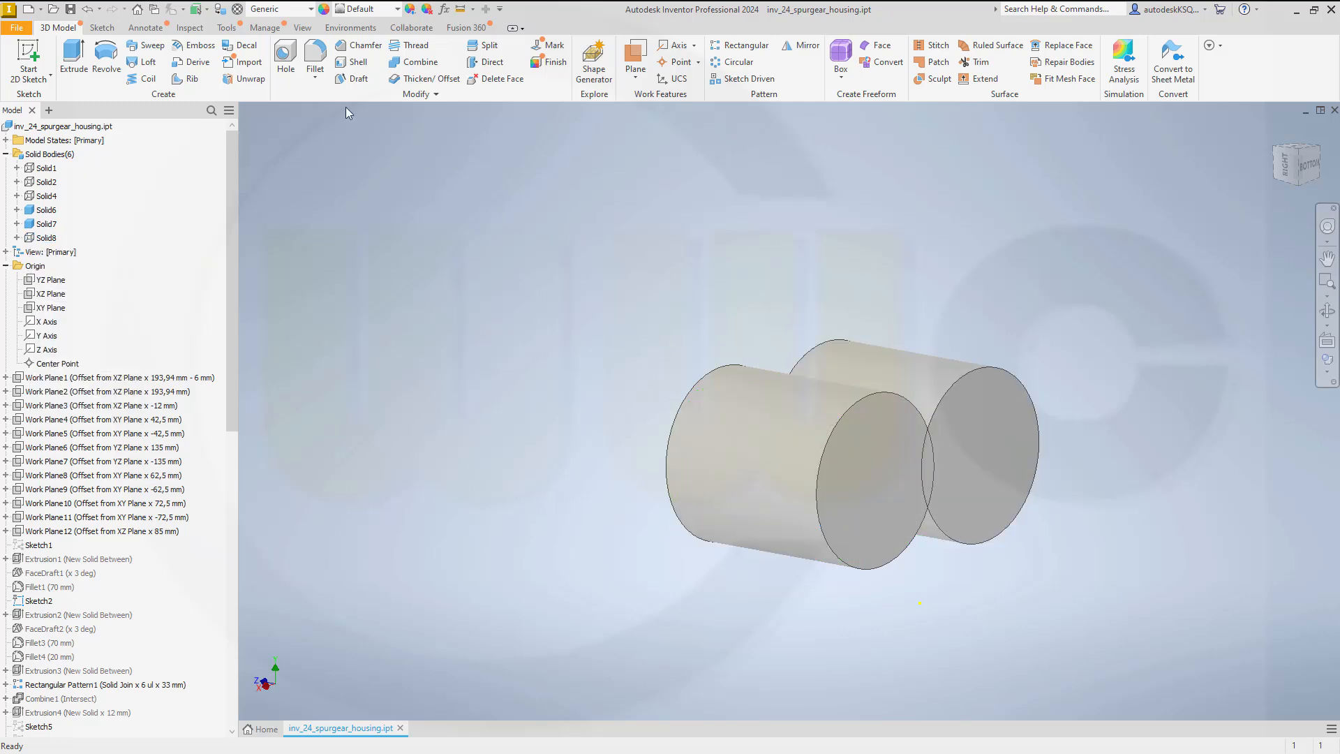
{"action": "right_click", "coordinate": [295, 139]}
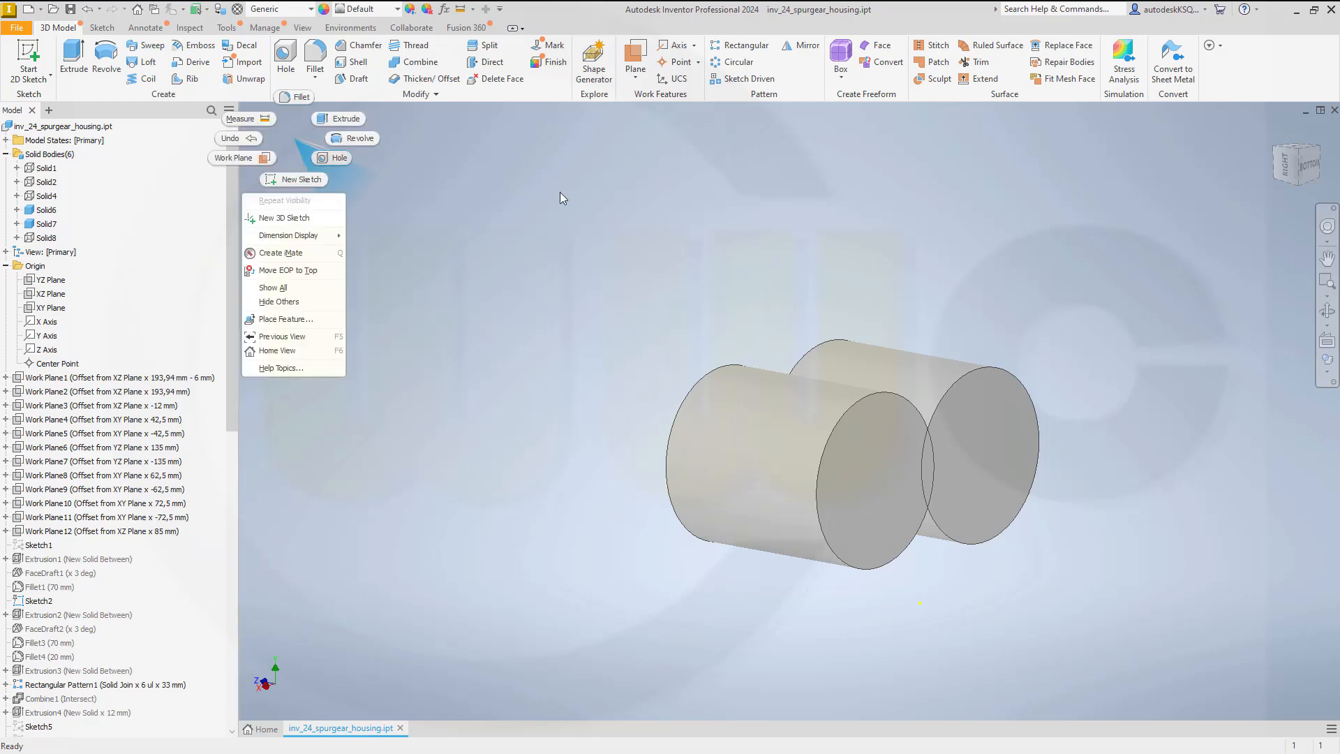
{"action": "left_click", "coordinate": [573, 187]}
Step: Combine the two overlapping cylinders into one body with a Join operation
{"action": "left_click", "coordinate": [421, 62]}
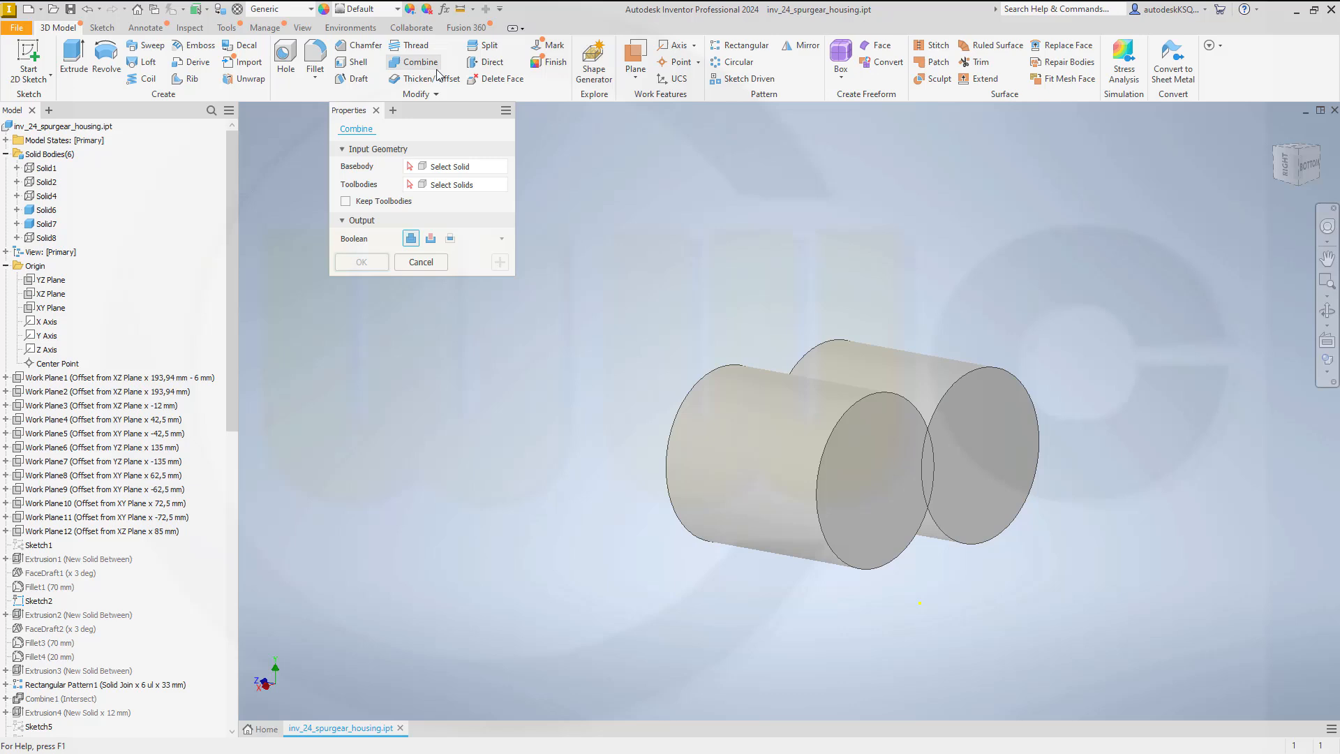
{"action": "left_click", "coordinate": [820, 448]}
{"action": "left_click", "coordinate": [892, 366]}
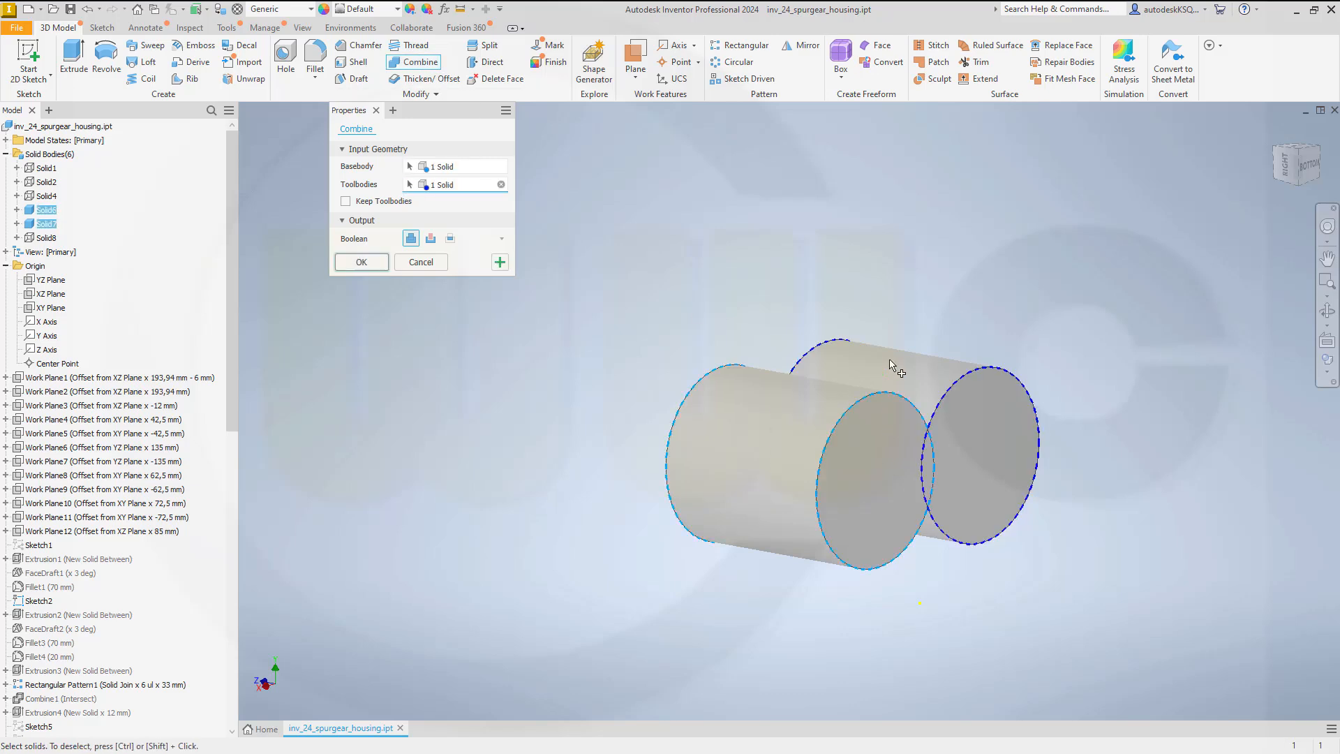
{"action": "left_click", "coordinate": [376, 266]}
Step: Fillet the two inner seam edges between the joined cylinders with a 10 mm radius
{"action": "middle_click_drag", "start_coordinate": [718, 281], "coordinate": [651, 322], "text": "shift"}
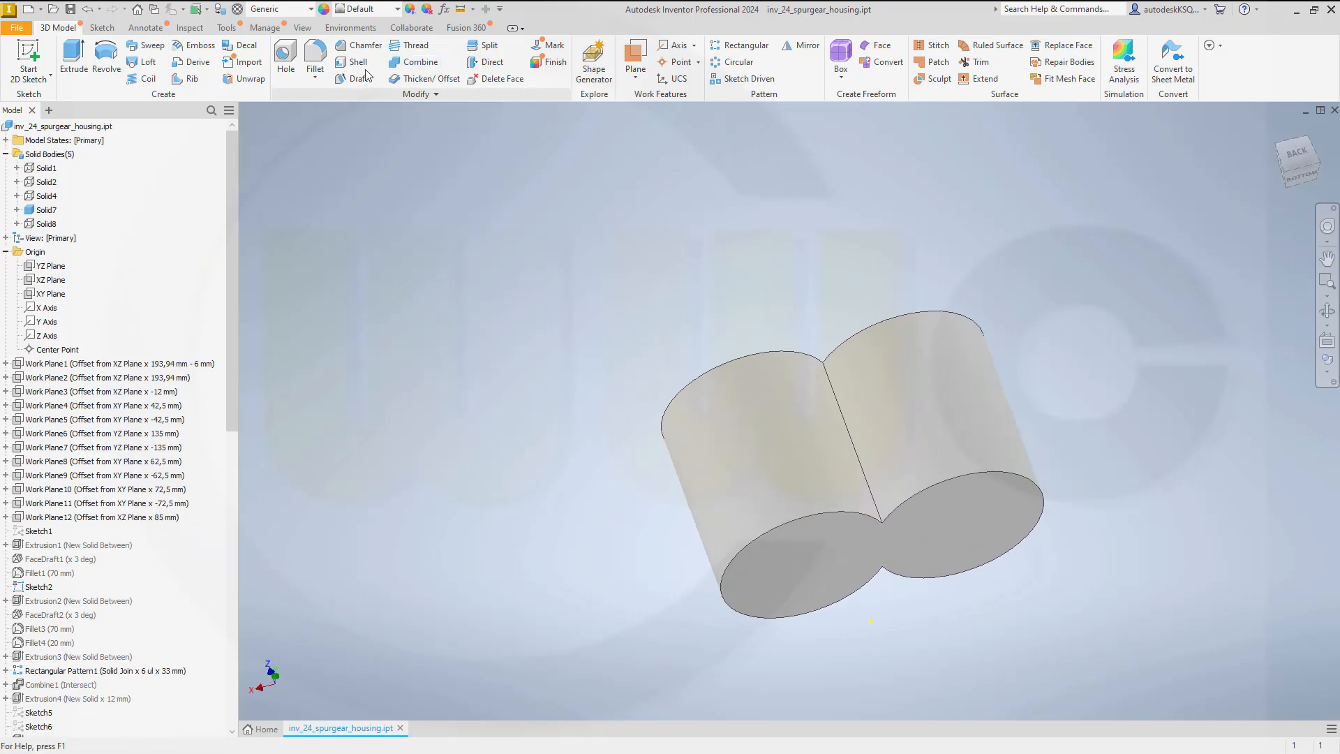
{"action": "left_click", "coordinate": [315, 55]}
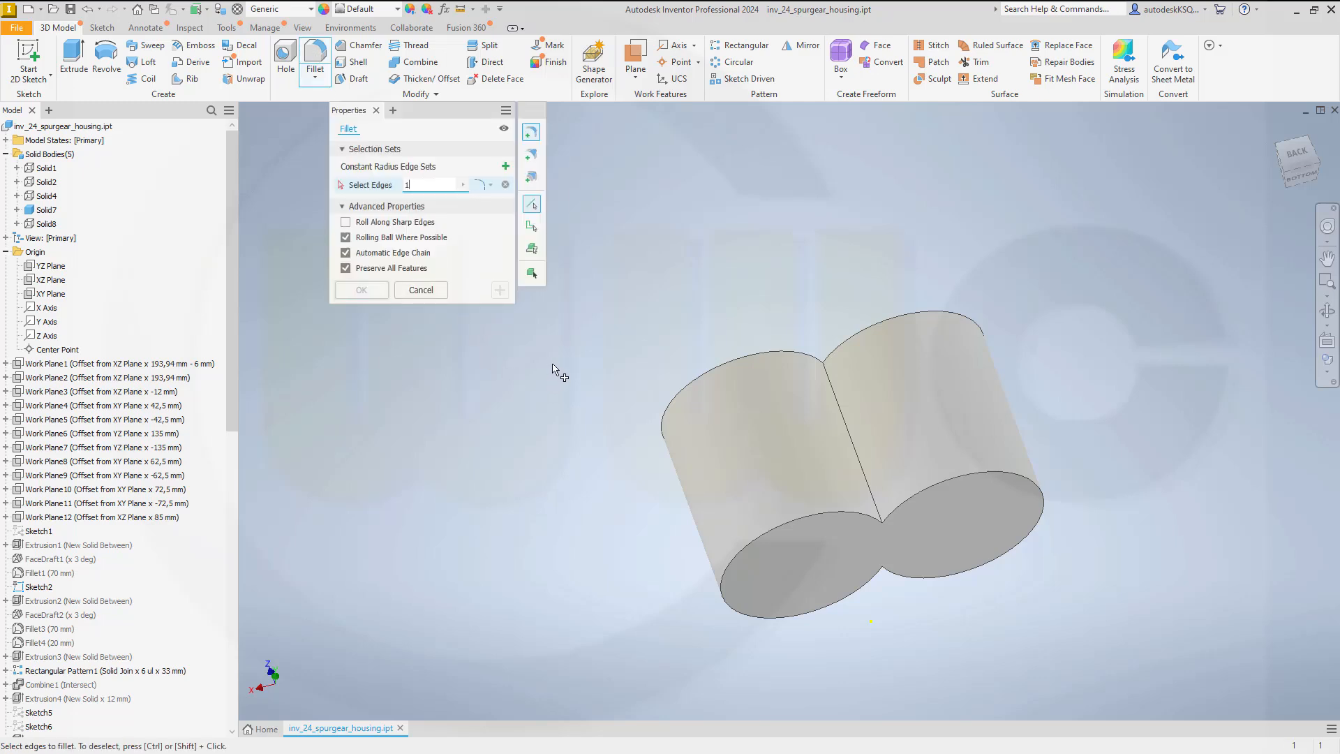
{"action": "left_click", "coordinate": [874, 483]}
{"action": "middle_click_drag", "start_coordinate": [1136, 518], "coordinate": [1125, 429], "text": "shift"}
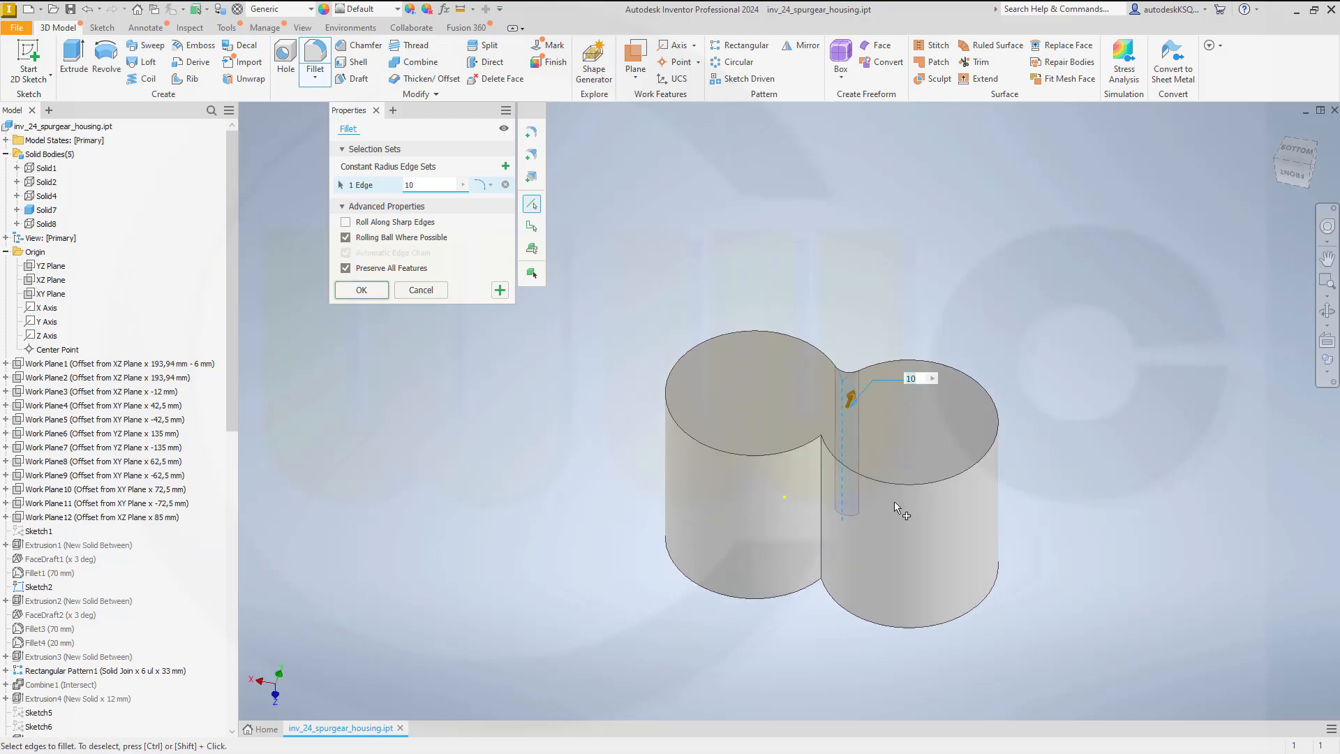
{"action": "left_click", "coordinate": [823, 535]}
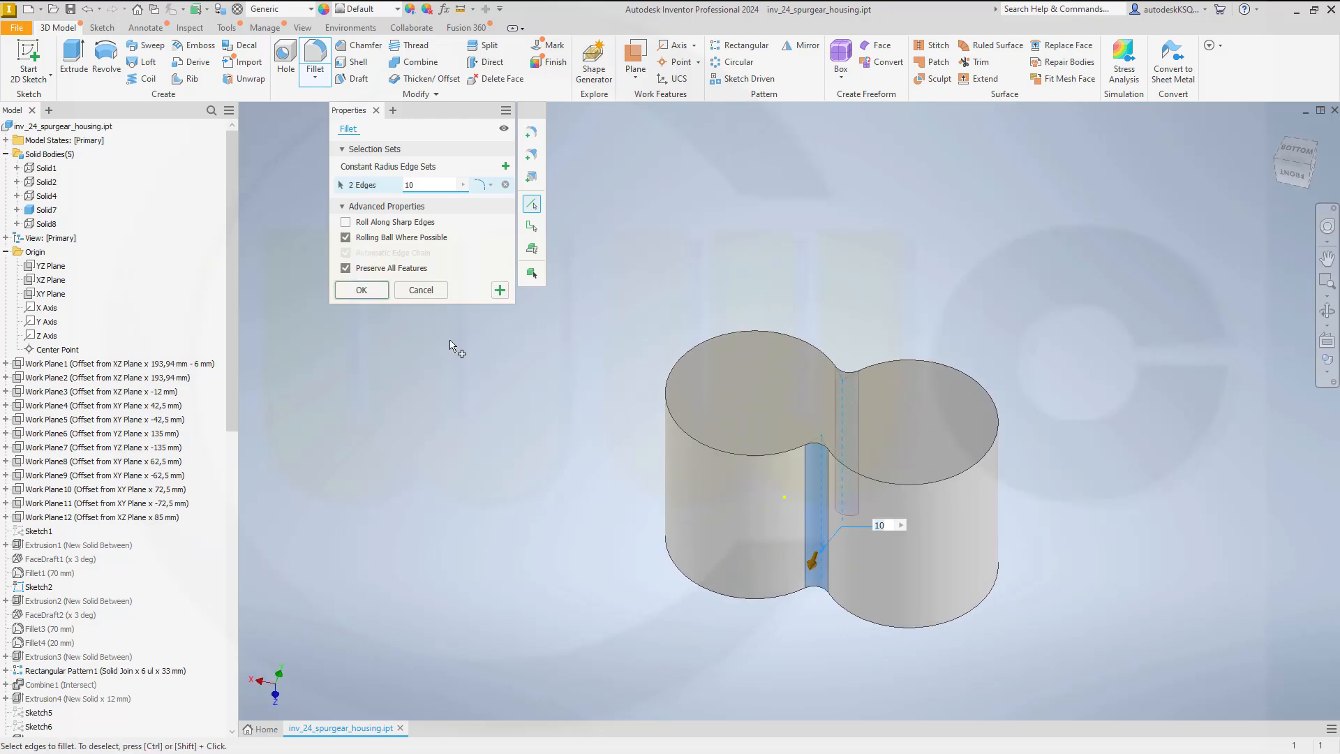
{"action": "left_click", "coordinate": [361, 290]}
Step: Hide the joined cylinder body Solid7 and show the rectangular block body Solid8
{"action": "middle_click_drag", "start_coordinate": [416, 335], "coordinate": [600, 477], "text": "shift"}
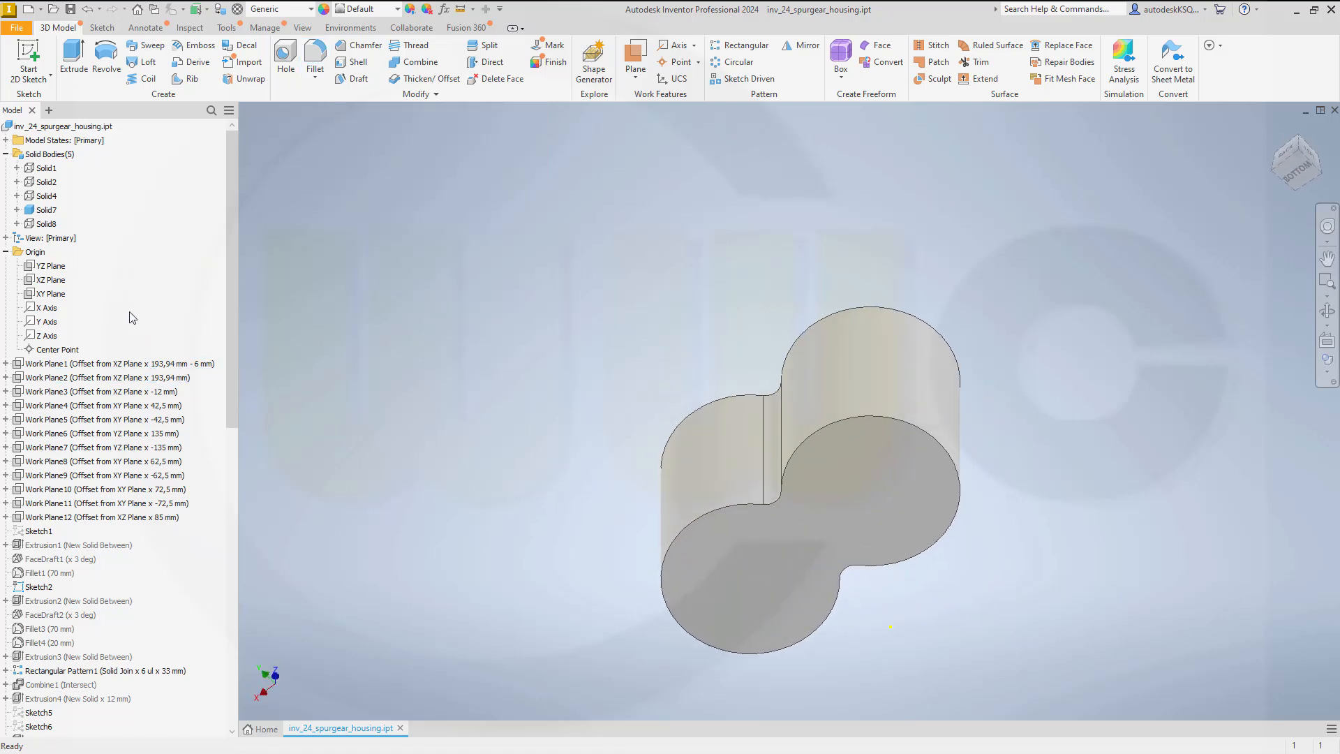
{"action": "right_click", "coordinate": [45, 210]}
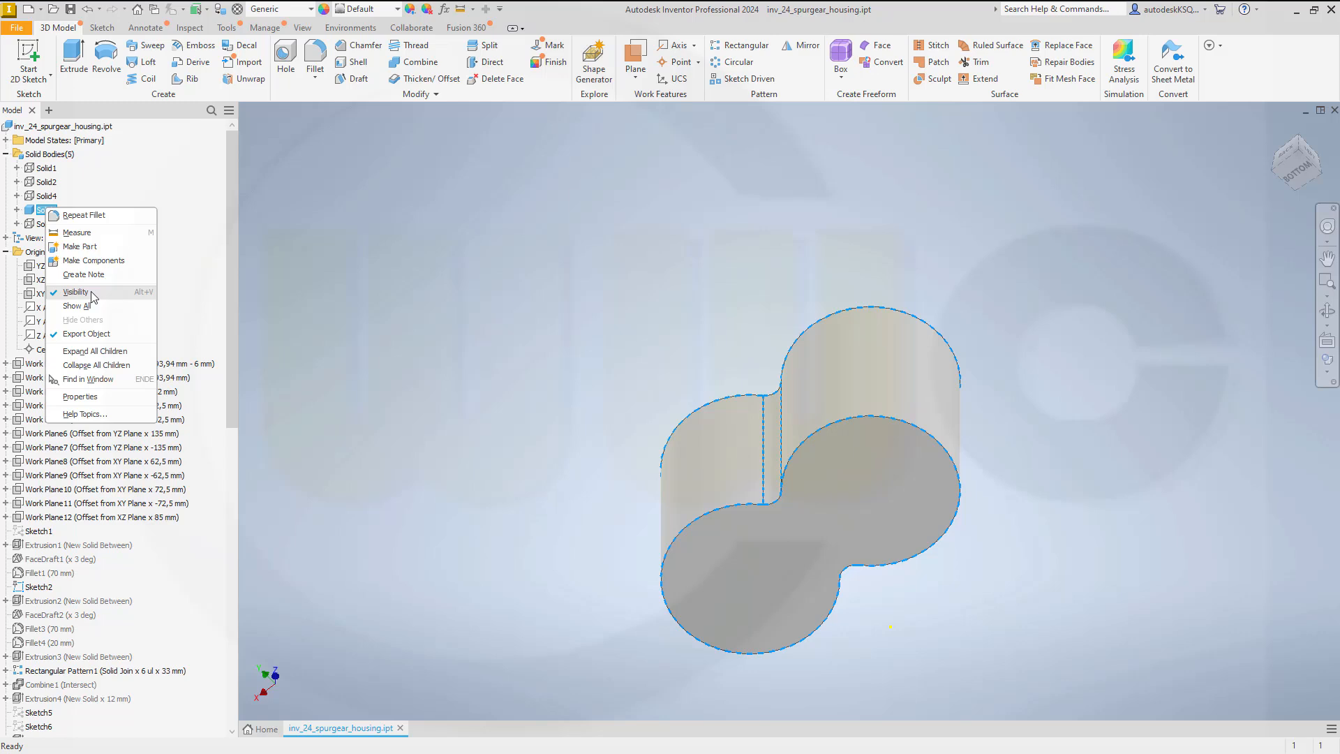
{"action": "left_click", "coordinate": [92, 291]}
{"action": "right_click", "coordinate": [48, 223]}
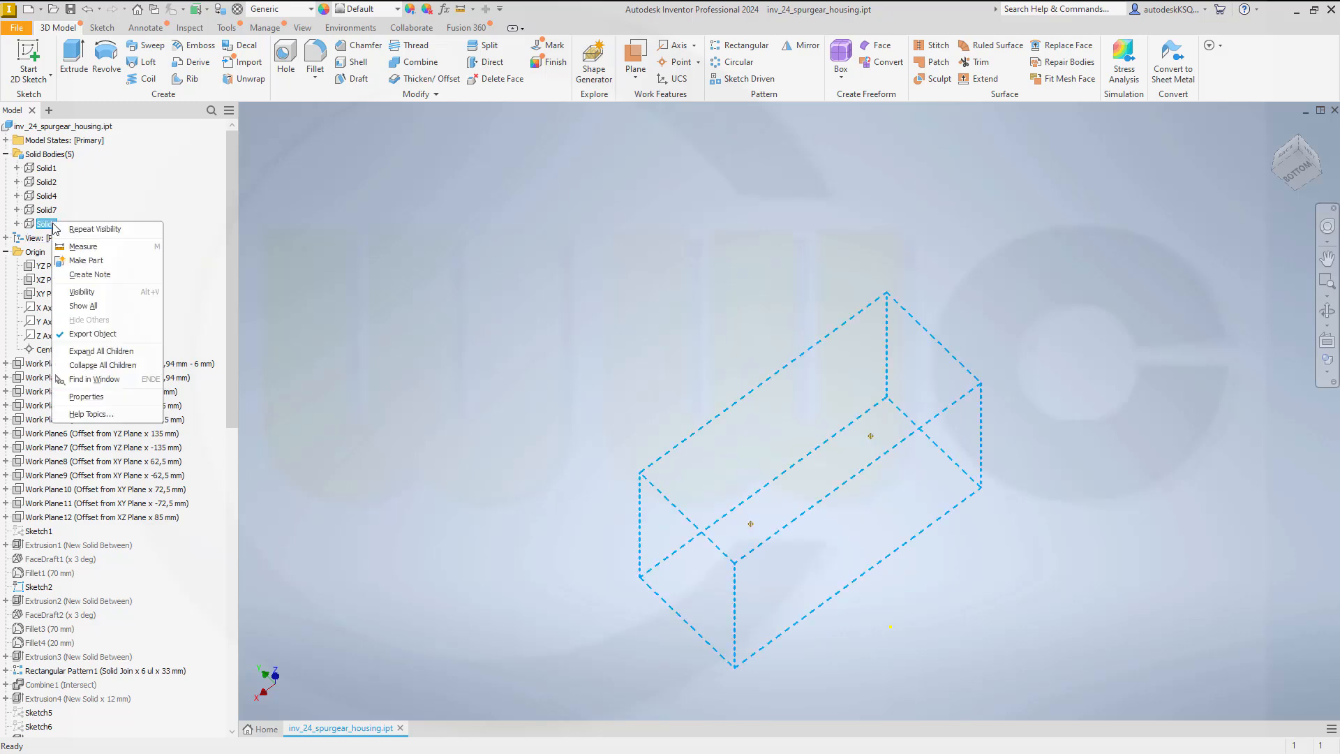
{"action": "left_click", "coordinate": [101, 292]}
{"action": "middle_click_drag", "start_coordinate": [445, 282], "coordinate": [673, 286], "text": "shift"}
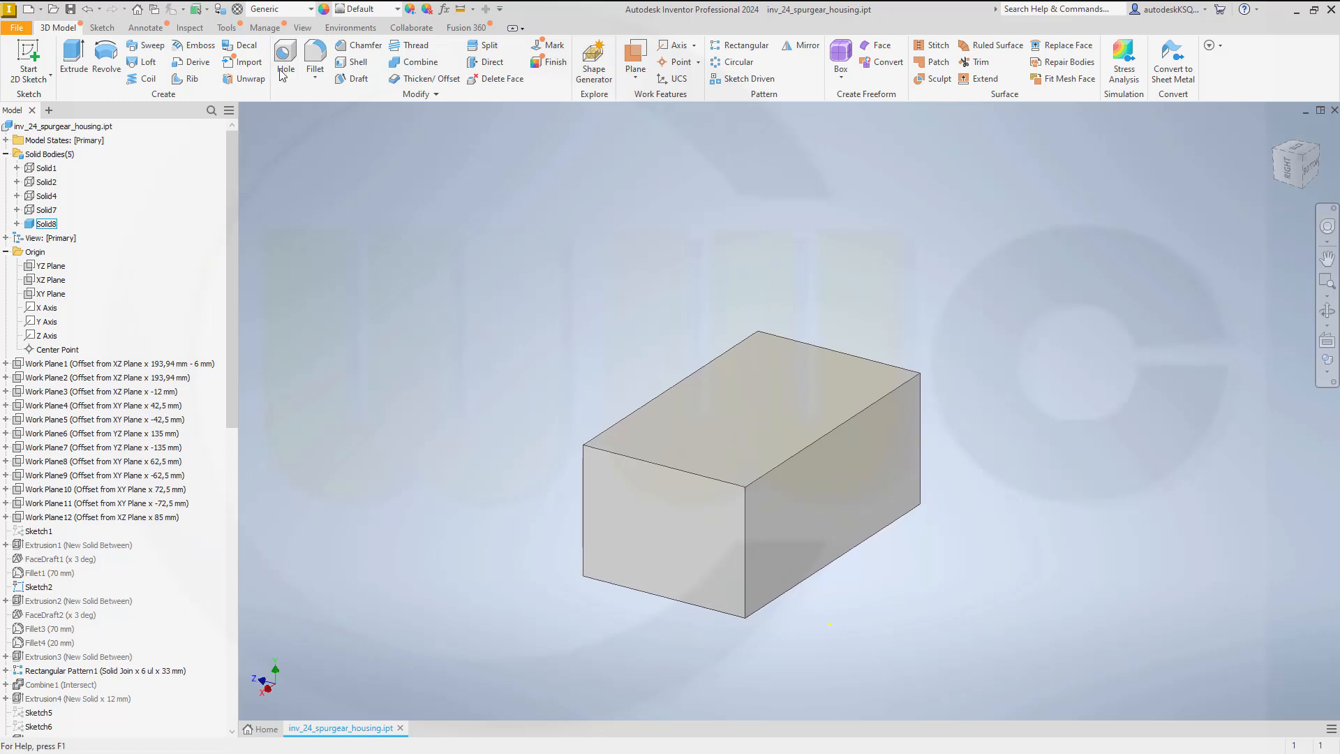
Step: Fillet the four parallel edges running between the block's two large side faces with a 5 mm radius
{"action": "left_click", "coordinate": [315, 60]}
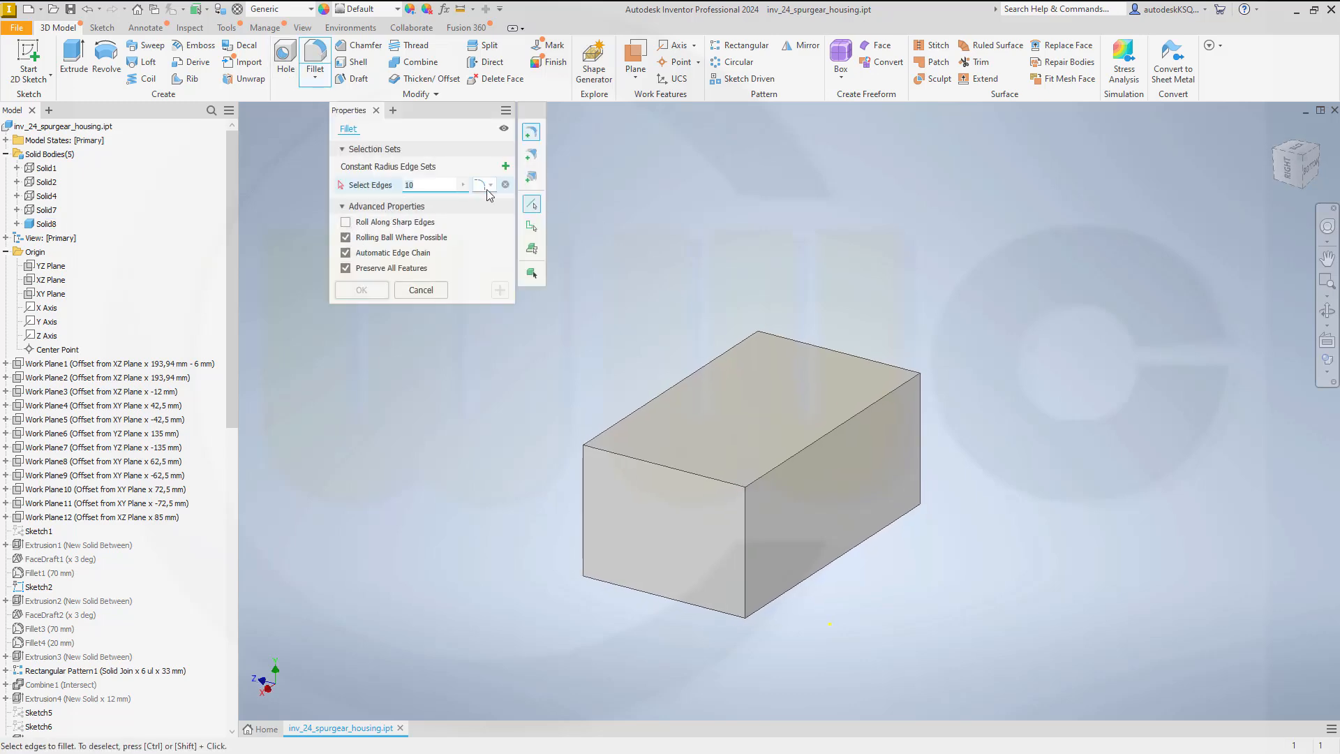
{"action": "type", "text": "5"}
{"action": "left_click", "coordinate": [714, 481]}
{"action": "left_click", "coordinate": [689, 602]}
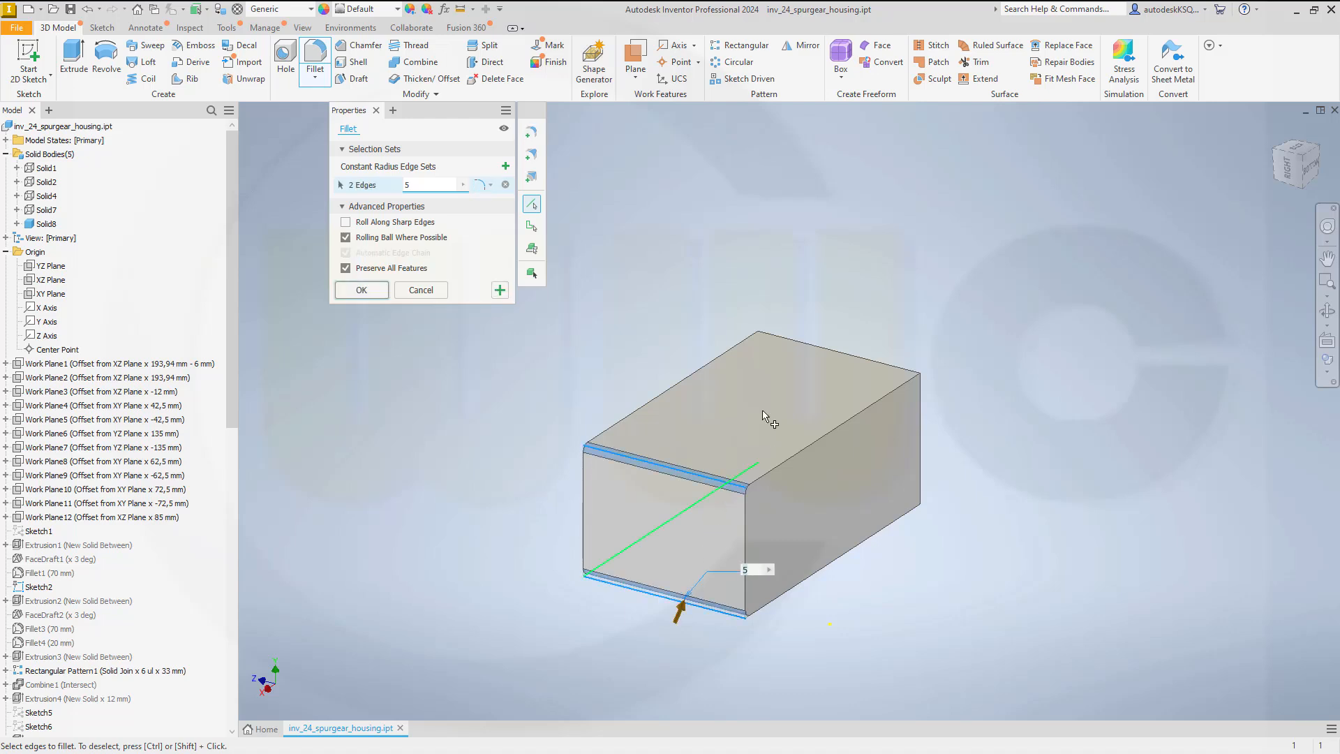
{"action": "left_click", "coordinate": [844, 353]}
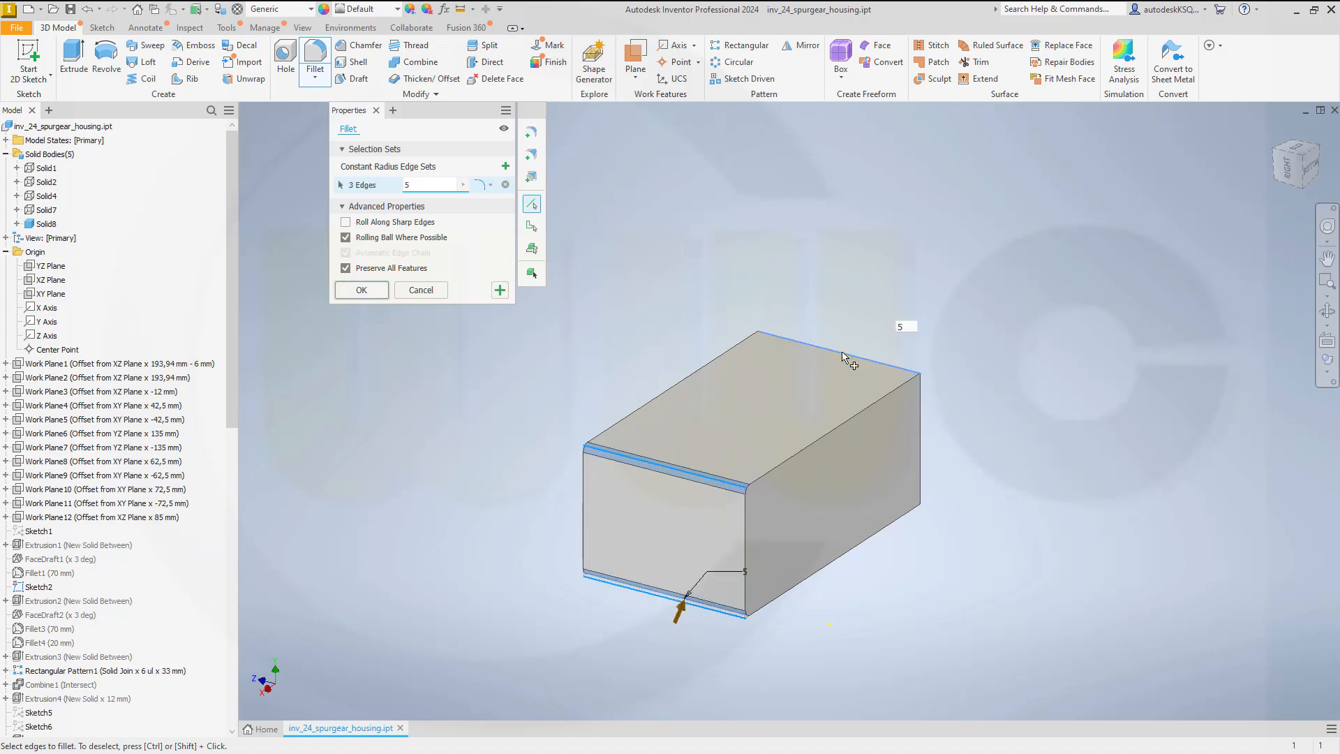
{"action": "left_click", "coordinate": [909, 501]}
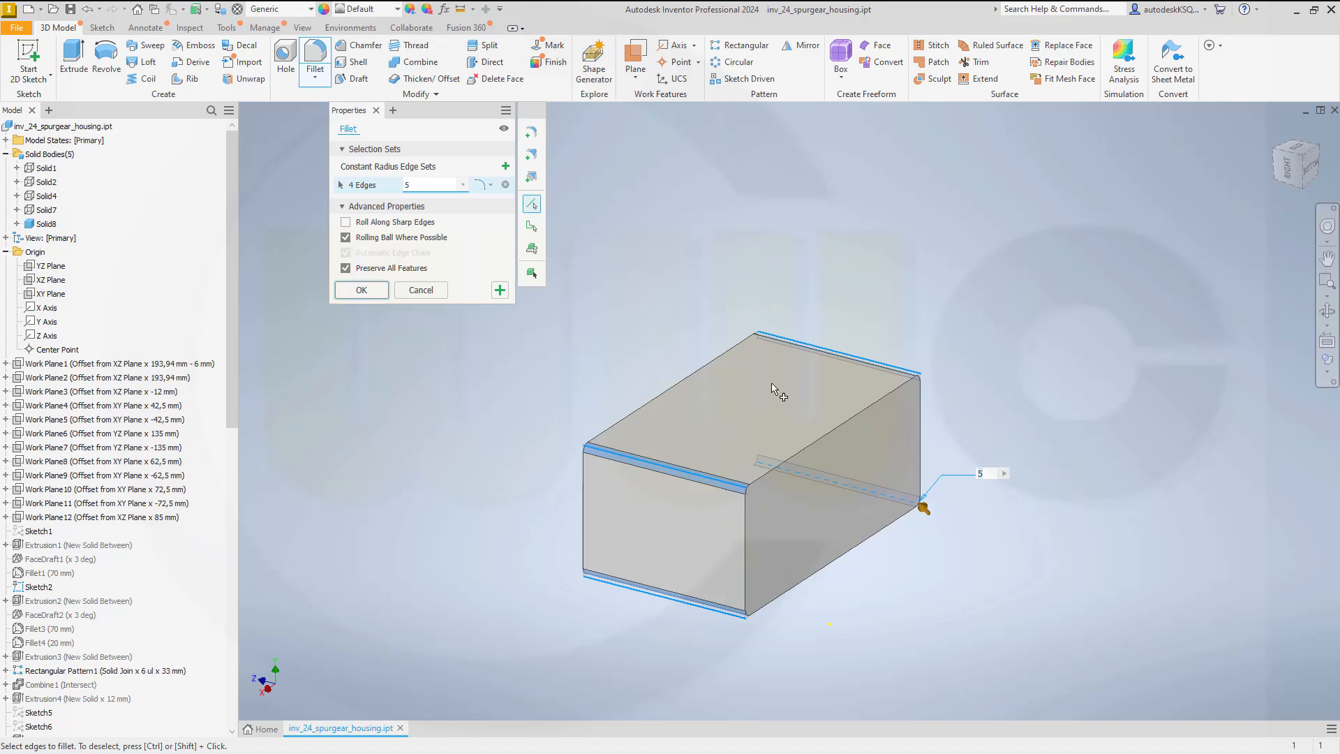
{"action": "left_click", "coordinate": [499, 291]}
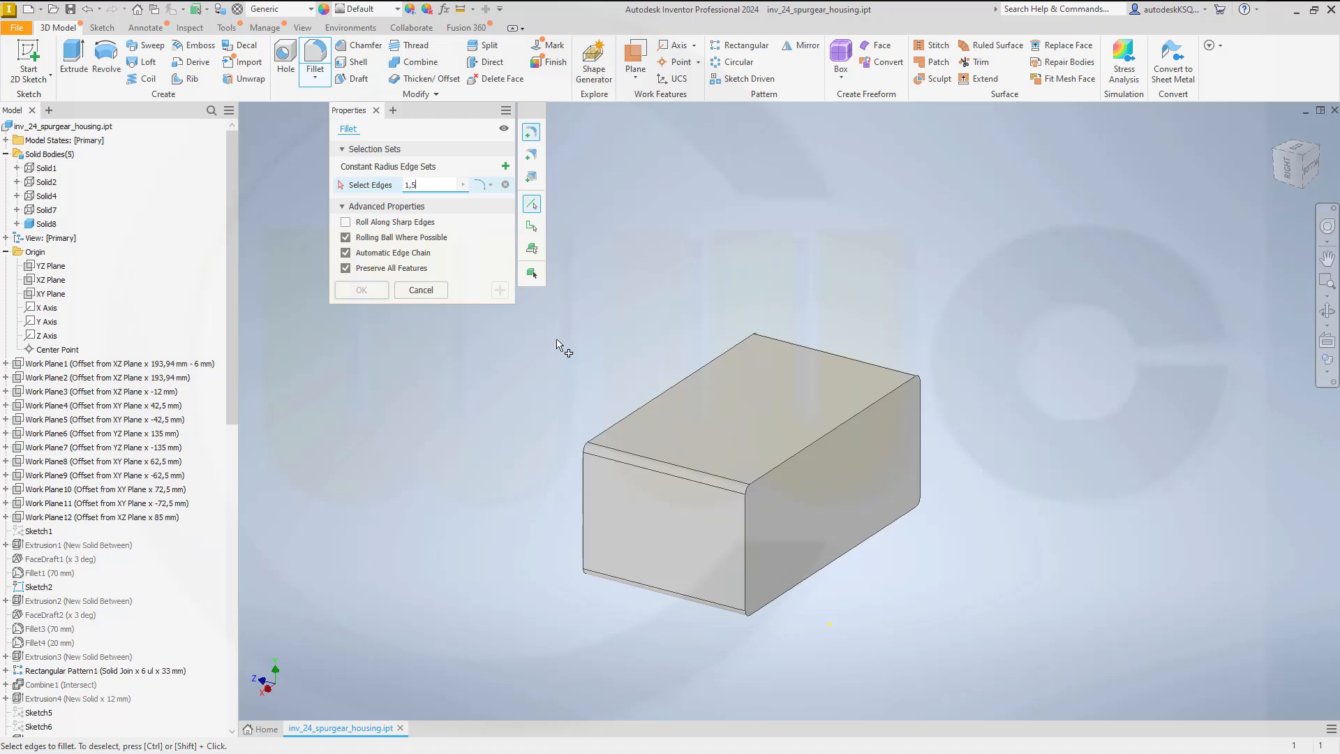
Step: Fillet the perimeter edge loops of the block's two large side faces with a 1.5 mm radius
{"action": "left_click", "coordinate": [618, 421]}
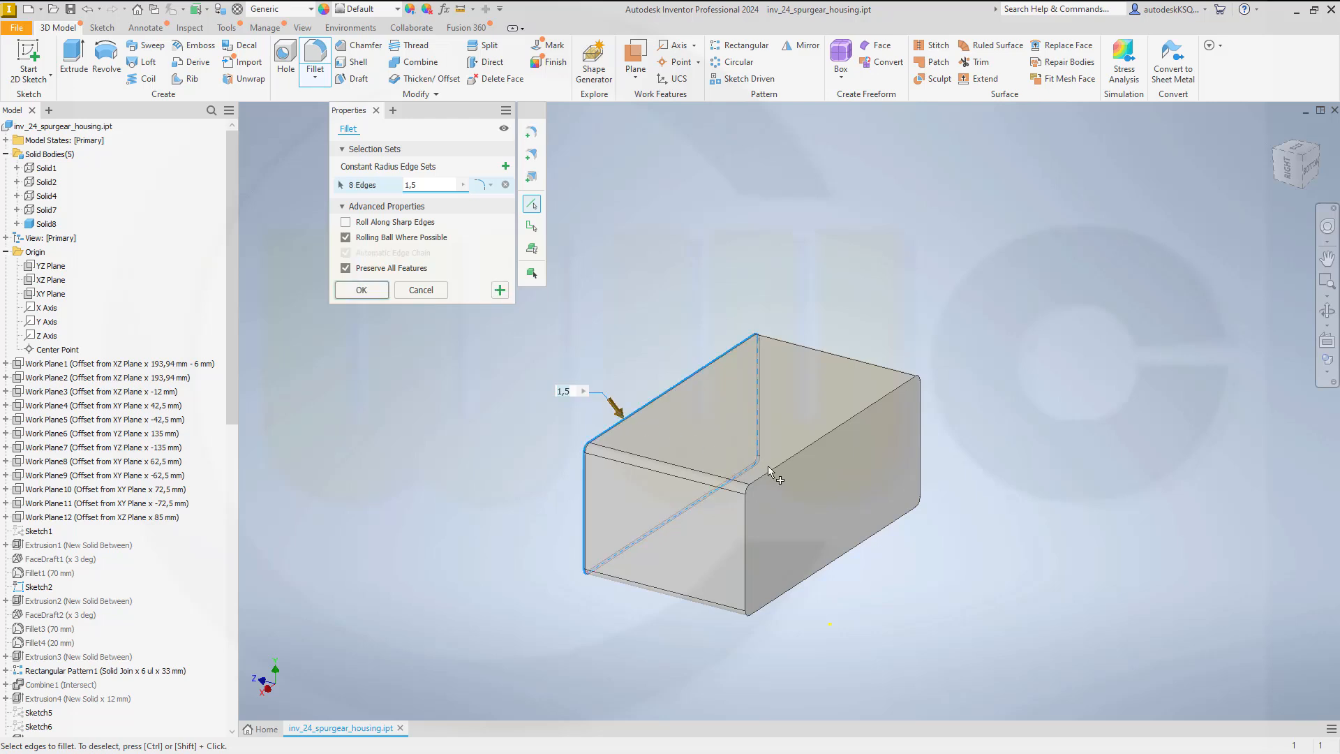
{"action": "left_click", "coordinate": [769, 469]}
{"action": "left_click", "coordinate": [361, 290]}
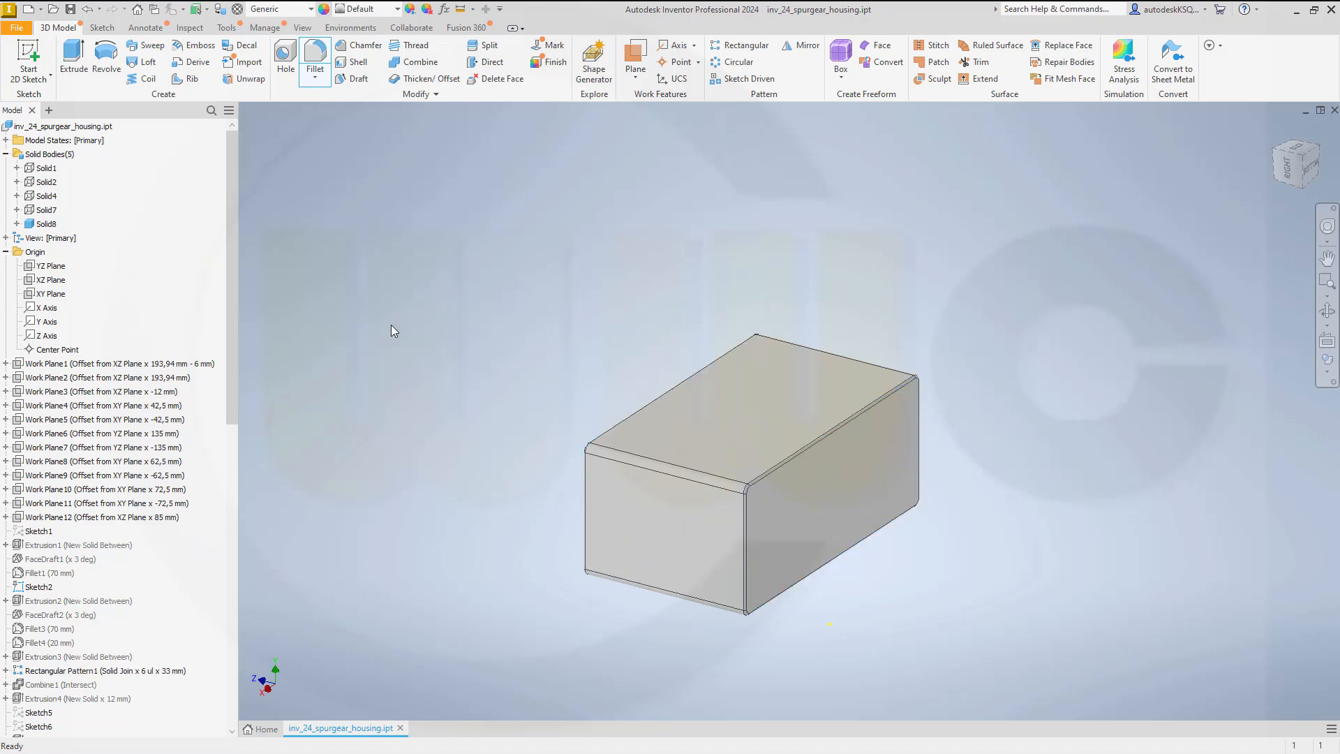
Step: Show the joined cylinder body Solid7 and combine it with the rectangular block body Solid8 using a join
{"action": "right_click", "coordinate": [45, 210]}
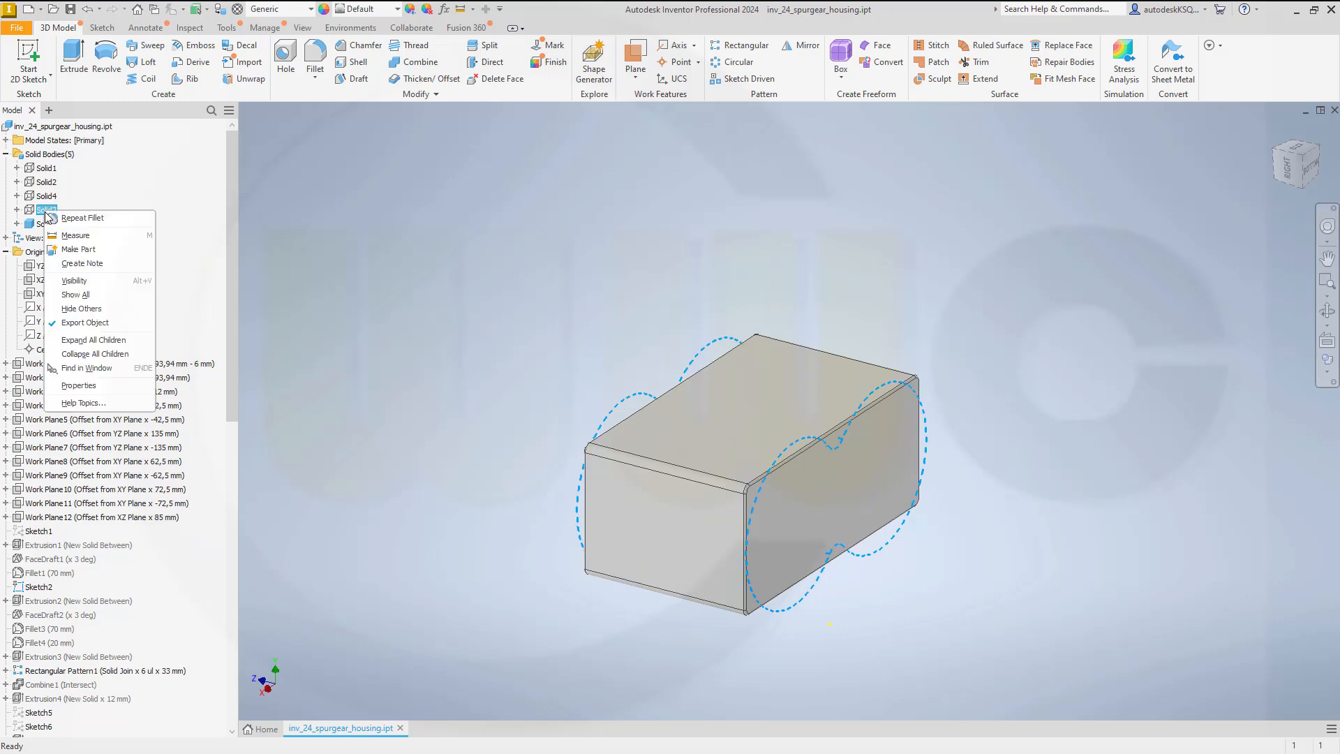
{"action": "left_click", "coordinate": [90, 295]}
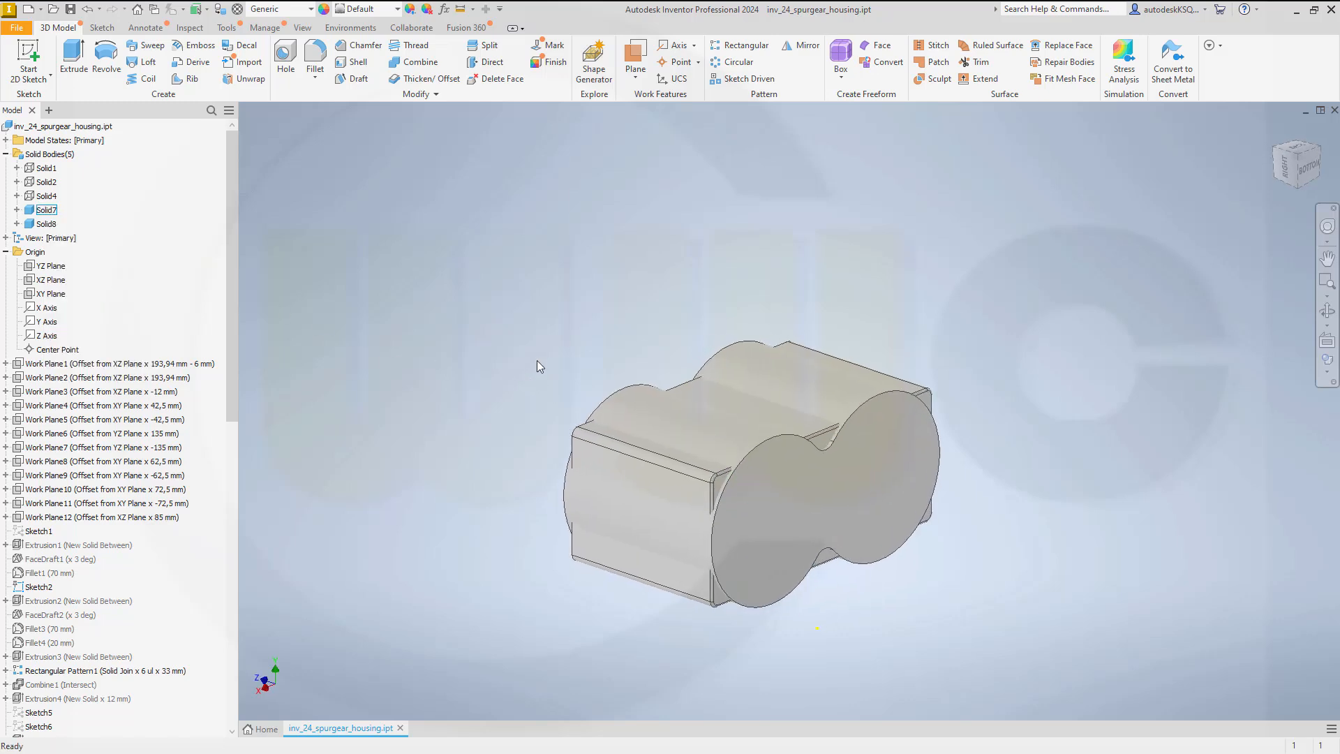
{"action": "left_click", "coordinate": [417, 62]}
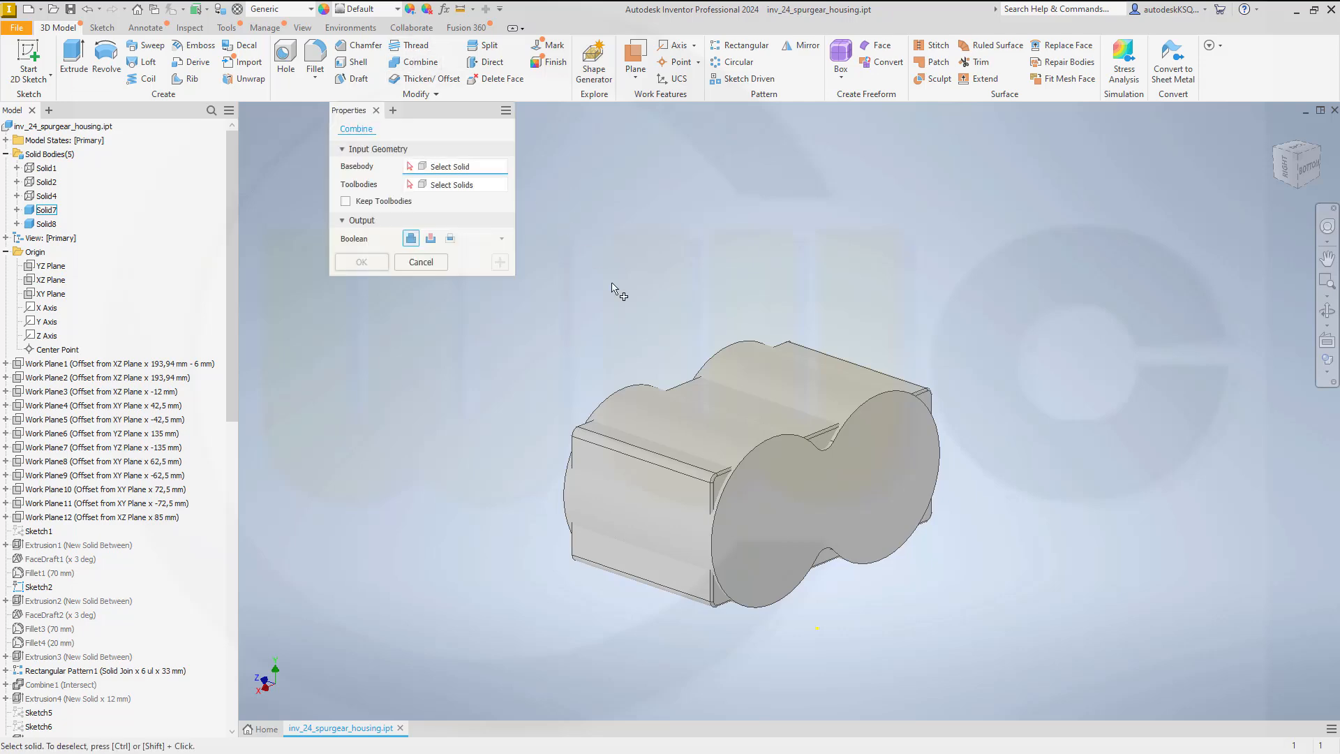
{"action": "left_click", "coordinate": [656, 497]}
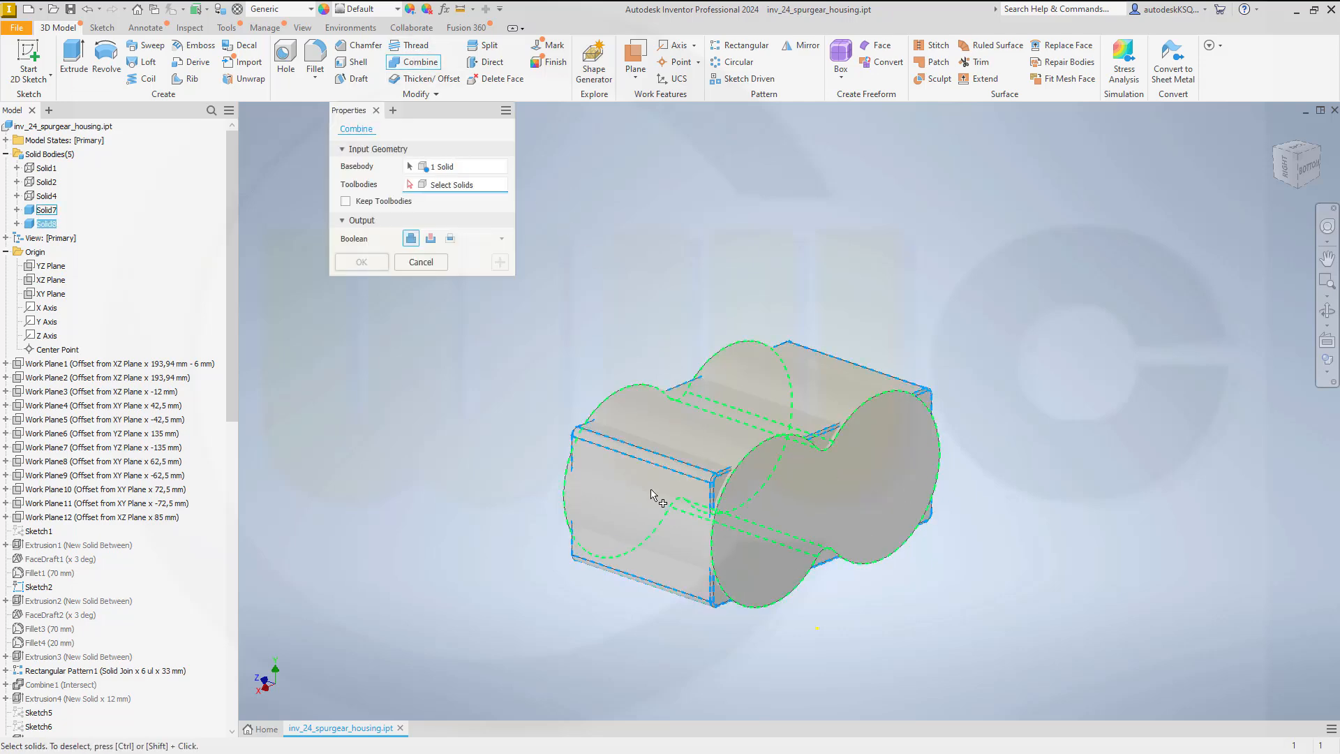
{"action": "left_click", "coordinate": [668, 424]}
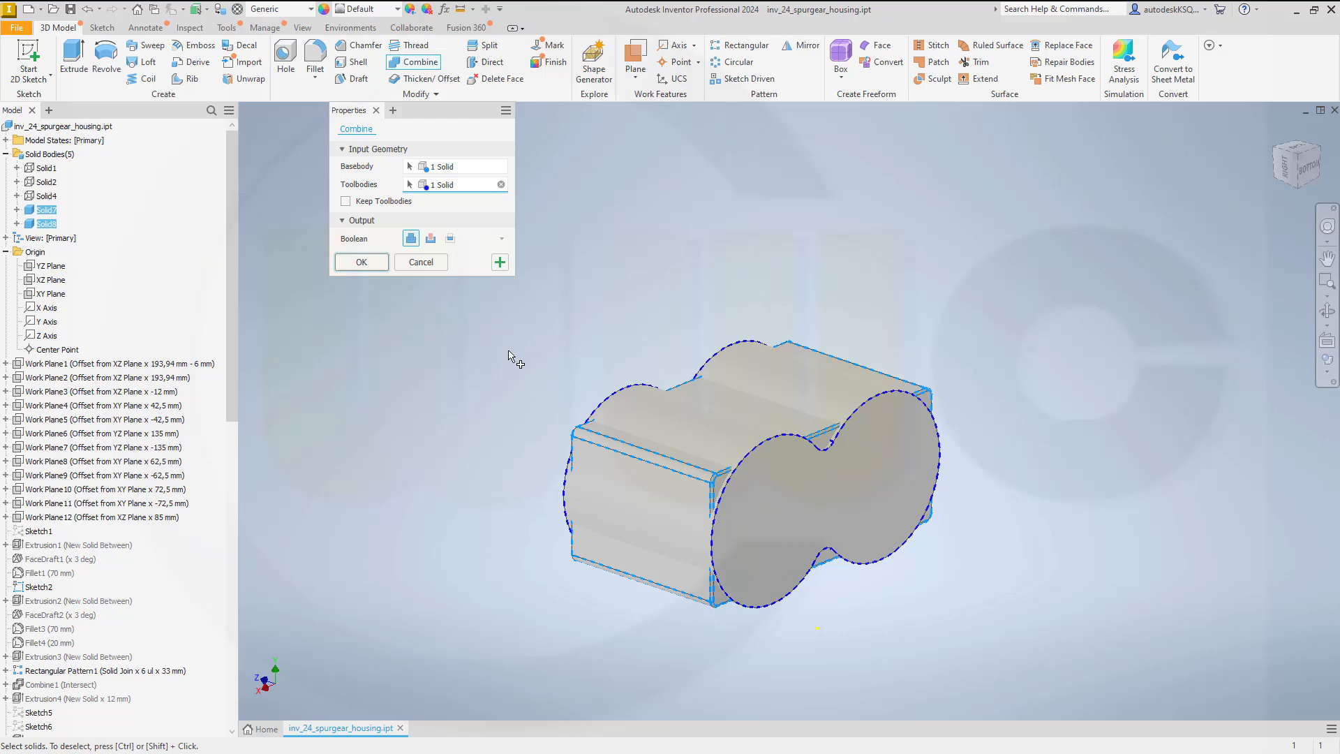
{"action": "left_click", "coordinate": [362, 262]}
Step: Fillet all the intersection edge loops between the block and the cylinder surfaces with a 1.5 mm radius
{"action": "scroll", "coordinate": [802, 538], "scroll_direction": "up", "scroll_amount": 3}
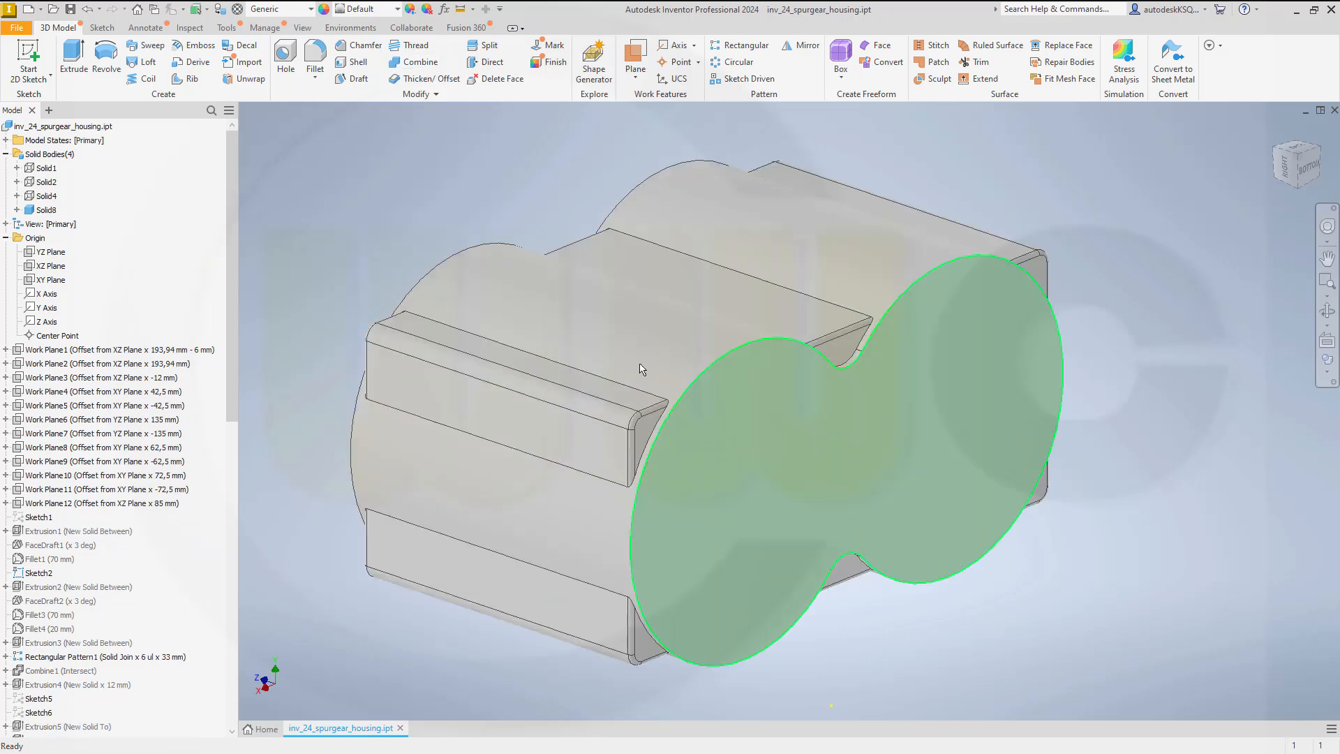
{"action": "left_click", "coordinate": [314, 56]}
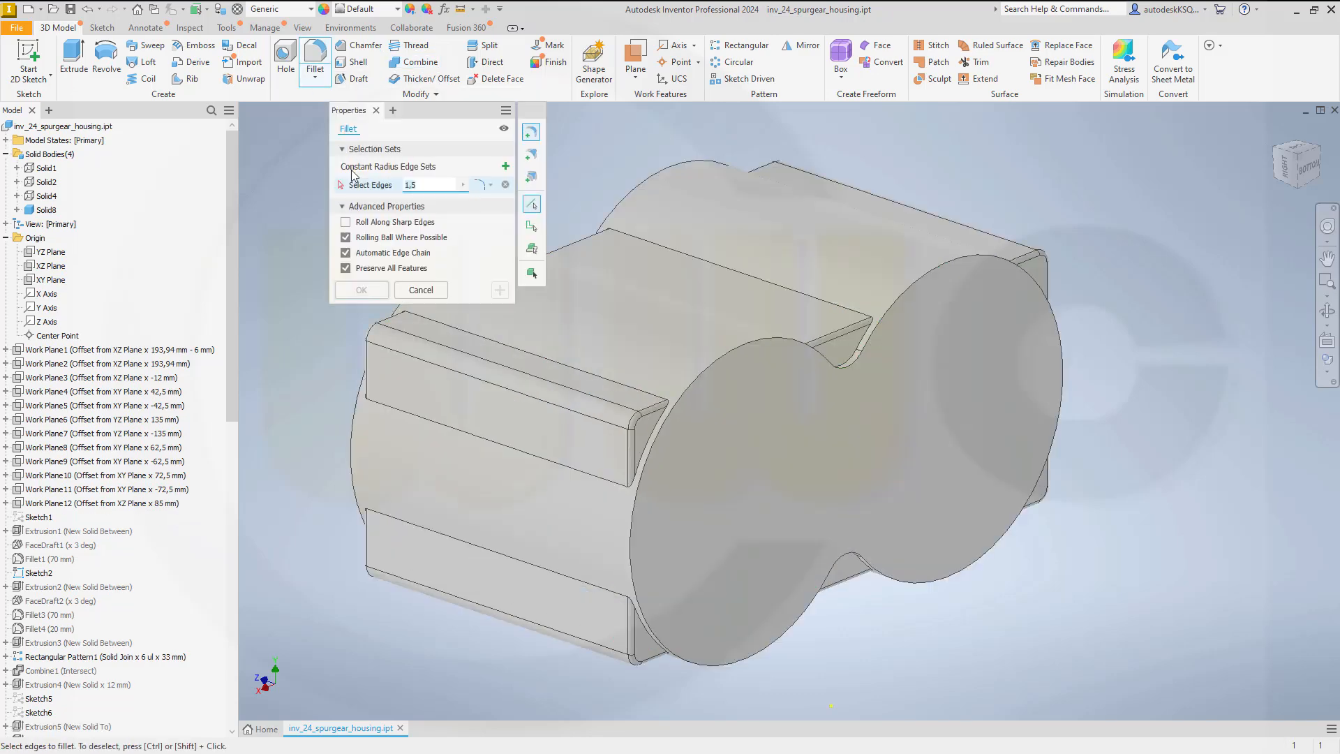
{"action": "left_click", "coordinate": [634, 396]}
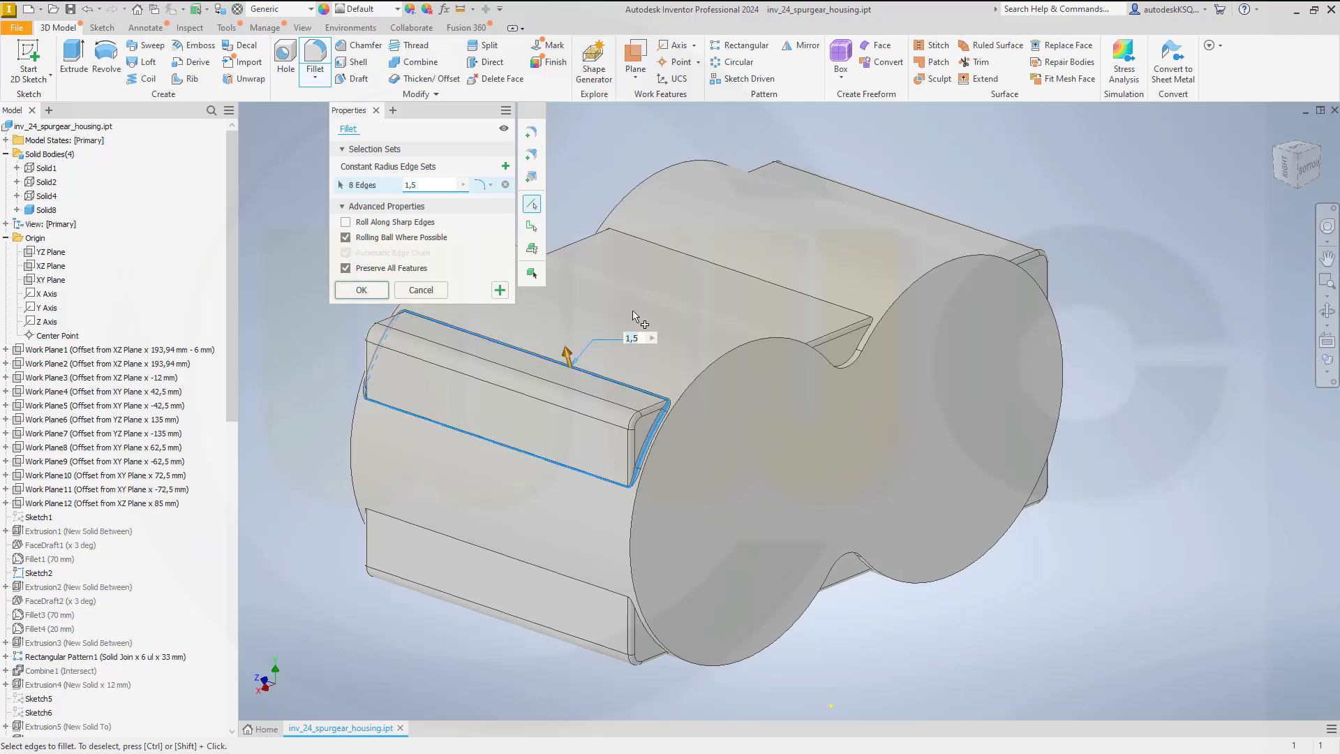
{"action": "left_click", "coordinate": [773, 286]}
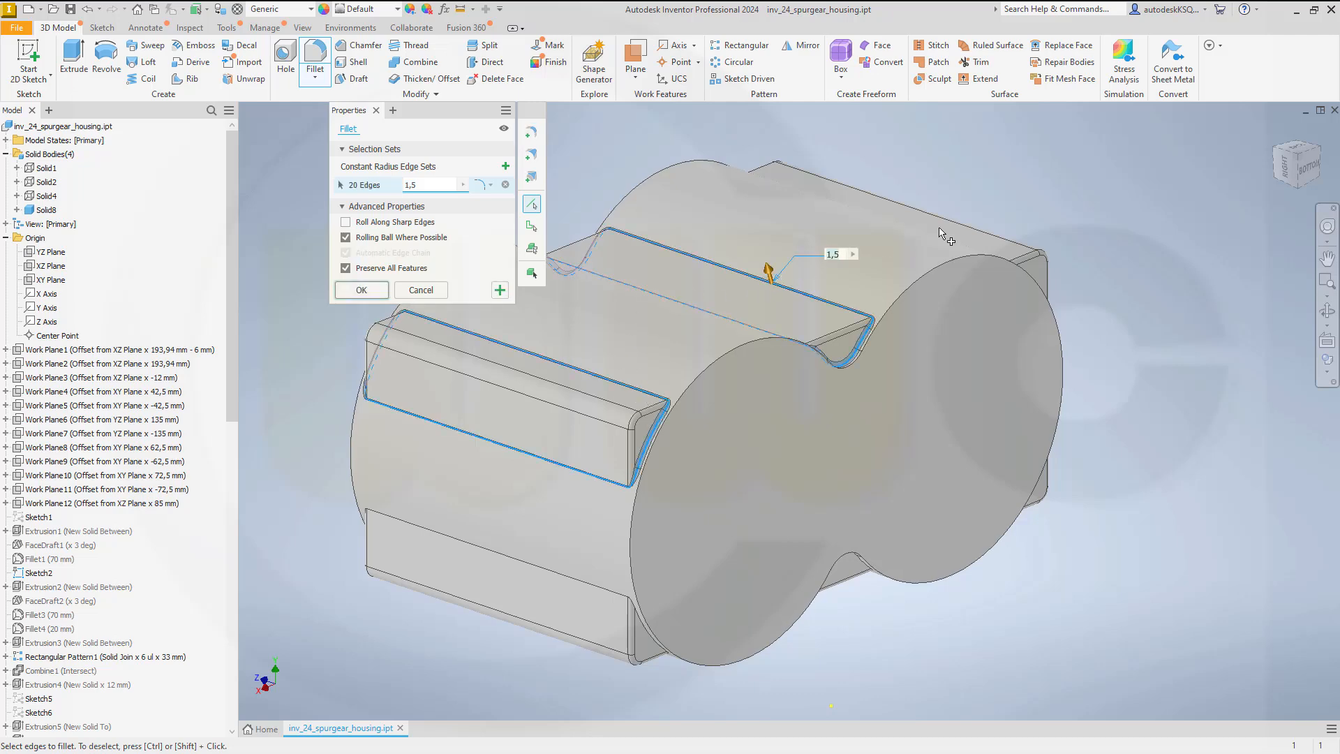
{"action": "middle_click_drag", "start_coordinate": [1062, 307], "coordinate": [1033, 325], "text": "shift"}
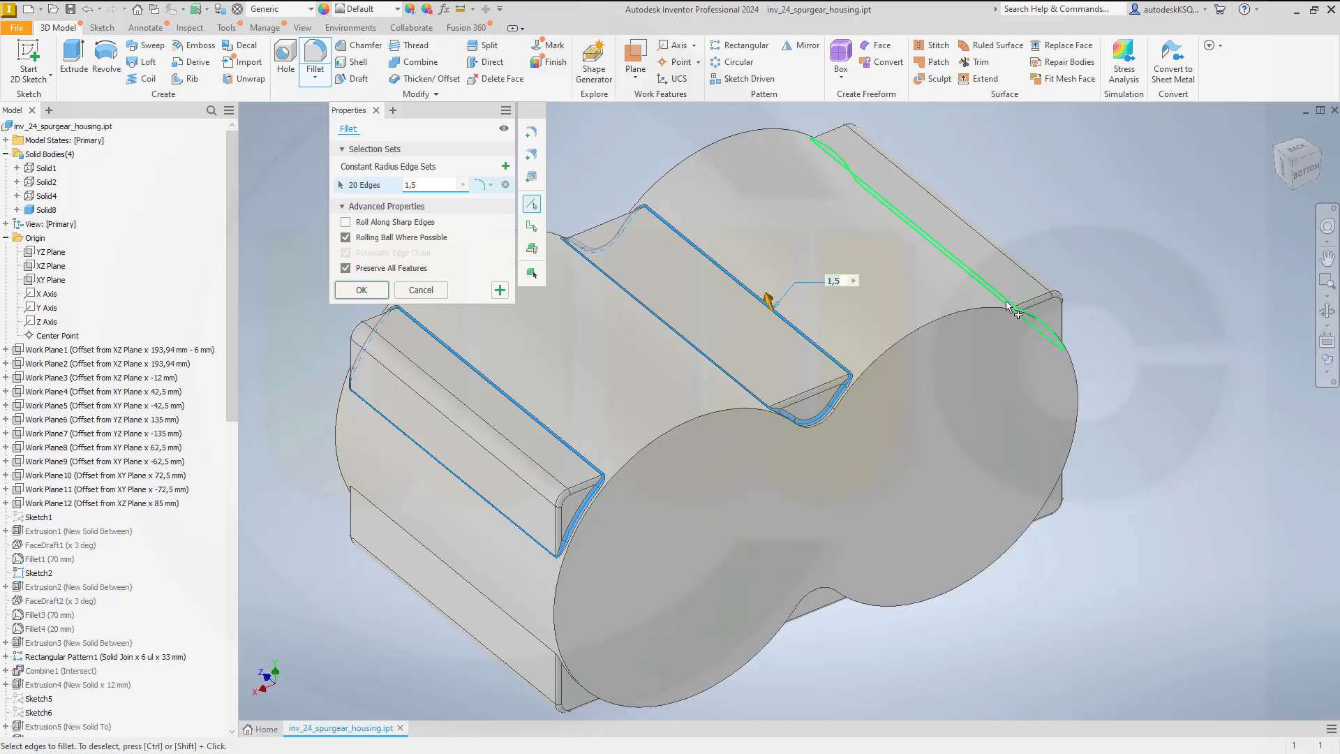
{"action": "left_click", "coordinate": [1032, 323]}
{"action": "middle_click_drag", "start_coordinate": [1116, 528], "coordinate": [1005, 492], "text": "shift"}
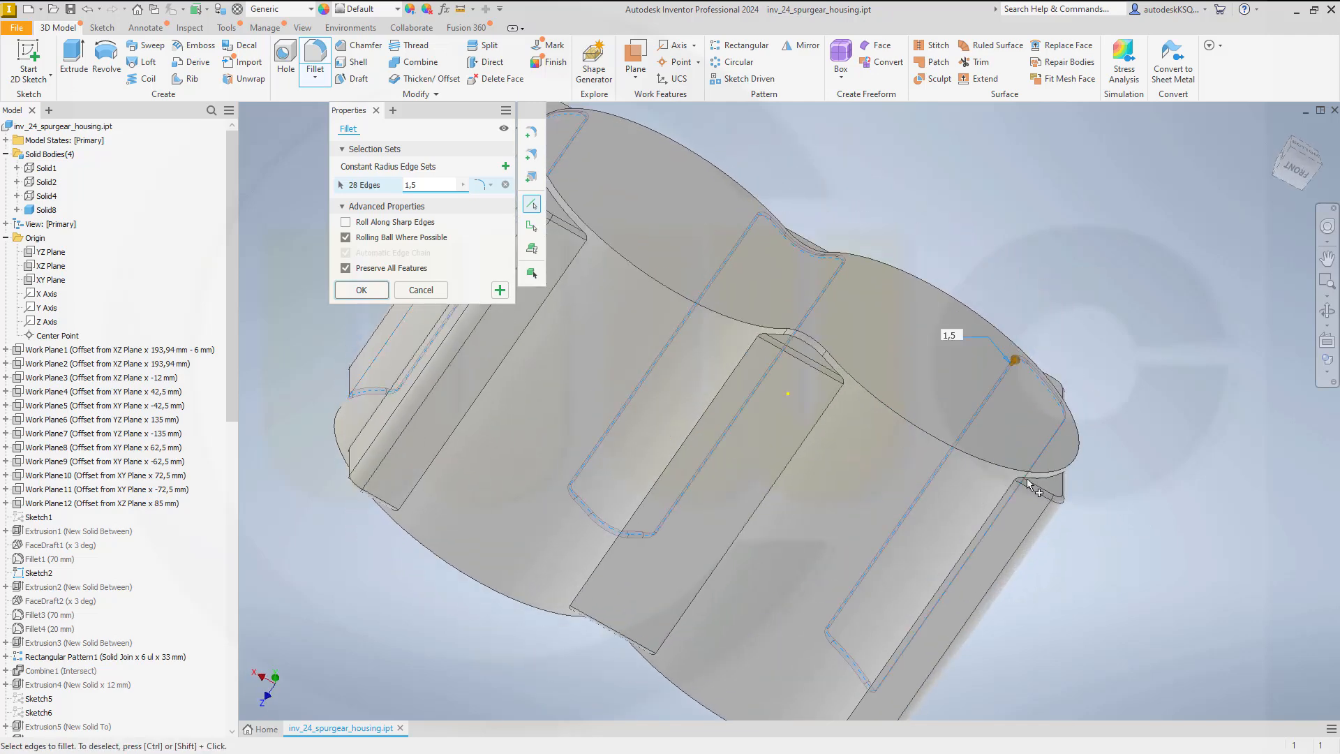
{"action": "left_click", "coordinate": [1004, 495]}
{"action": "left_click", "coordinate": [820, 425]}
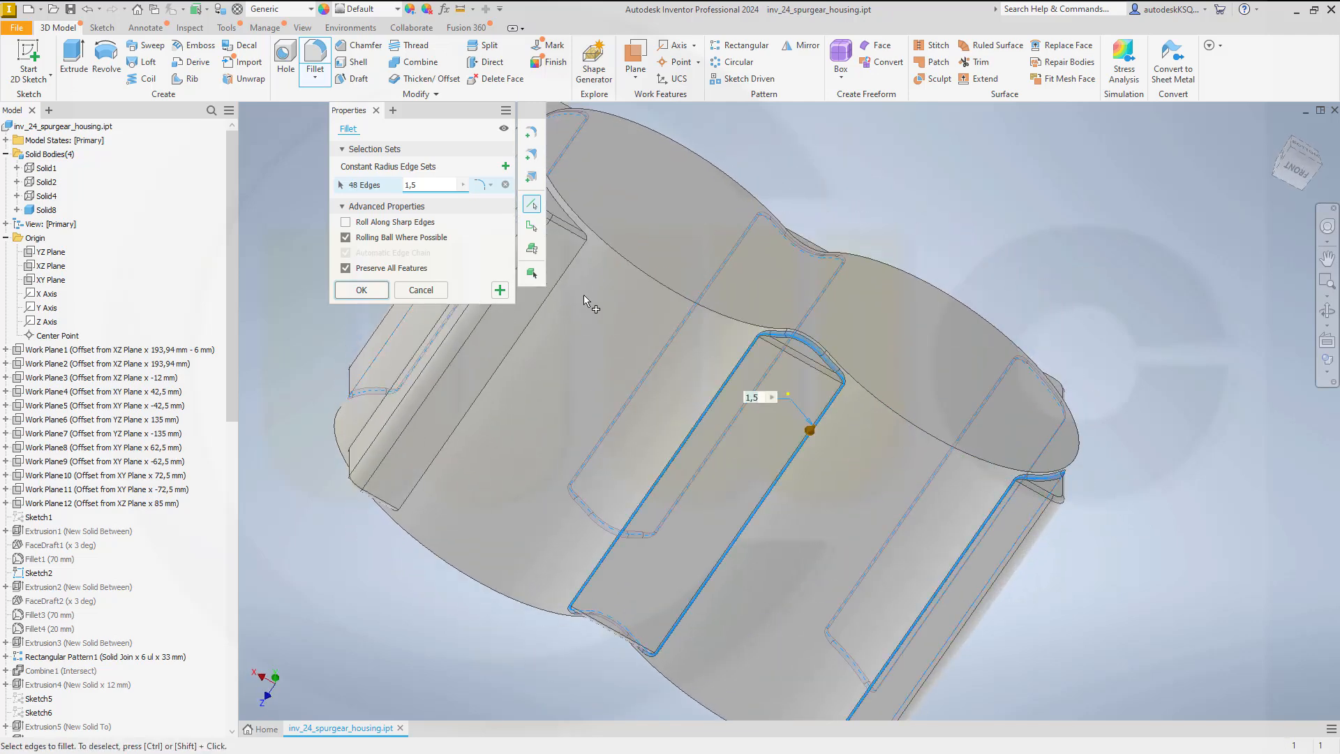
{"action": "left_click", "coordinate": [429, 461]}
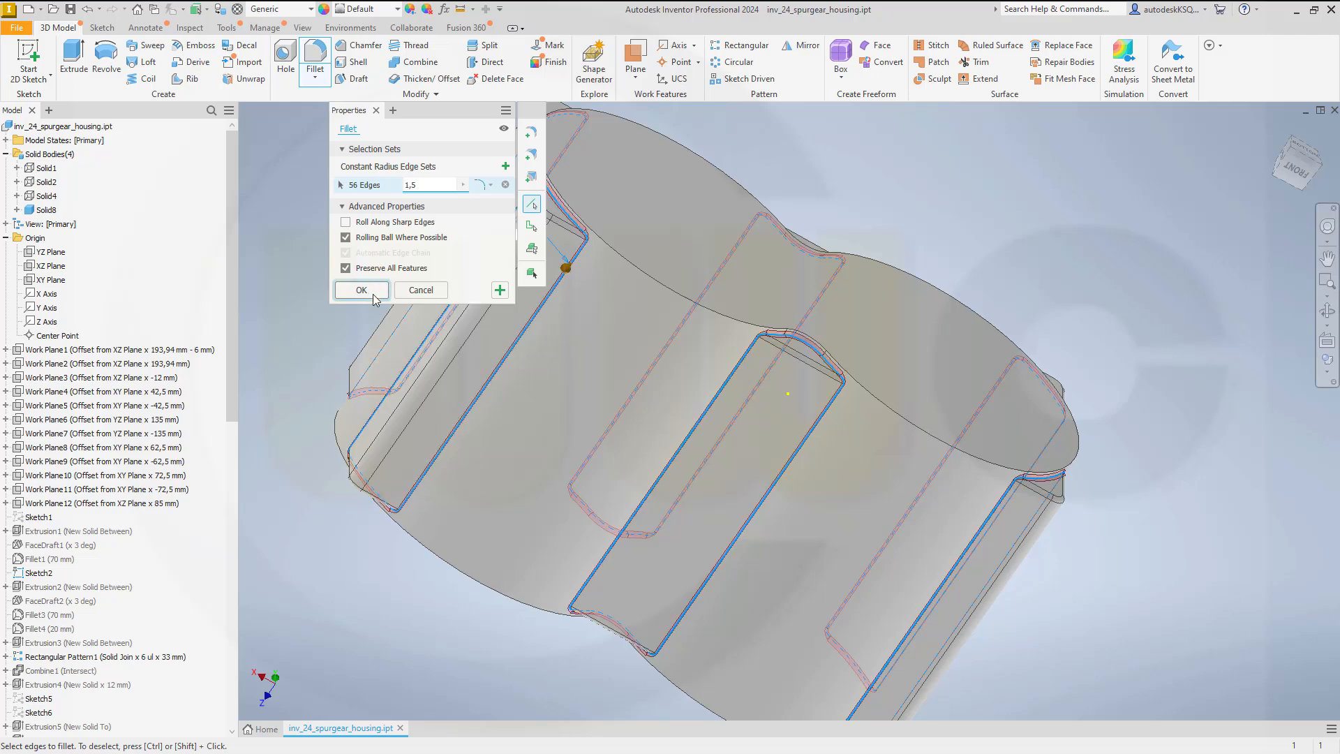
{"action": "left_click", "coordinate": [361, 290]}
Step: Show the main housing body Solid1 and join the combined cylinder-and-block body Solid8 to it
{"action": "middle_click_drag", "start_coordinate": [744, 490], "coordinate": [559, 365], "text": "shift"}
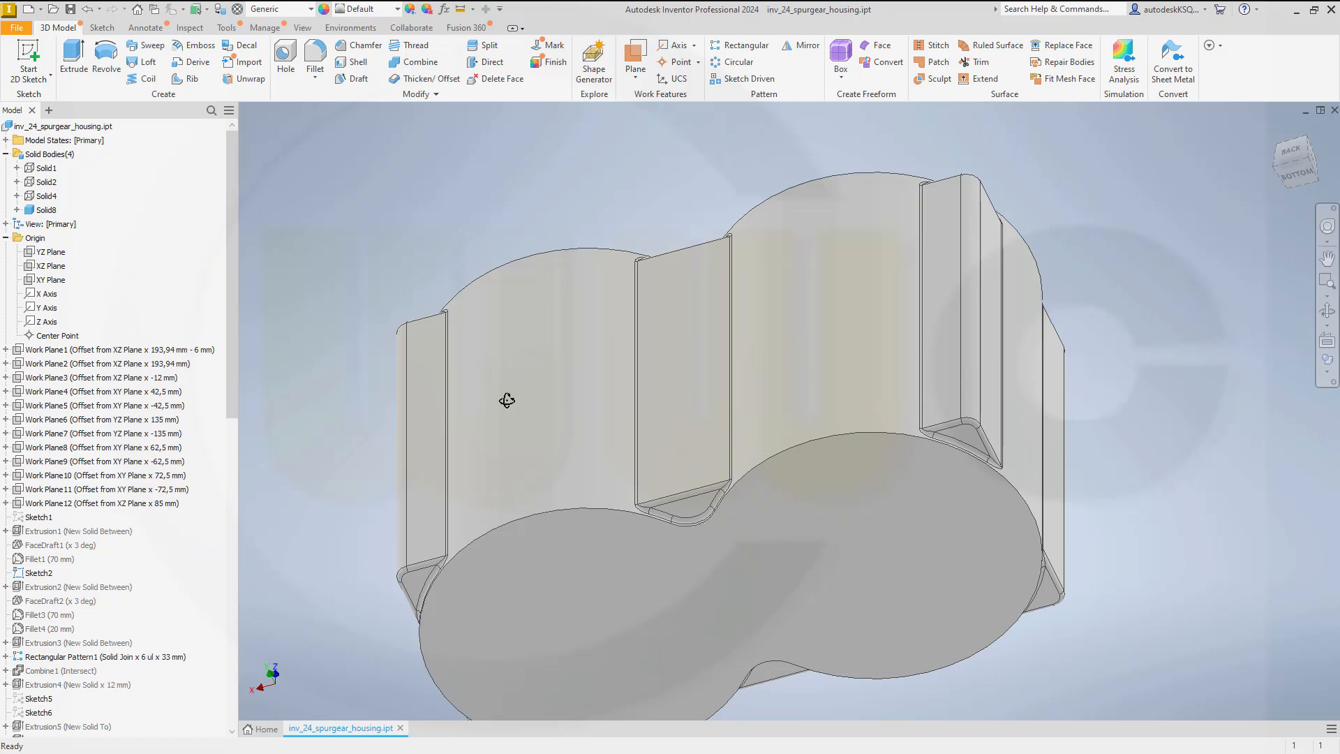
{"action": "middle_click_drag", "start_coordinate": [506, 400], "coordinate": [575, 380], "text": "shift"}
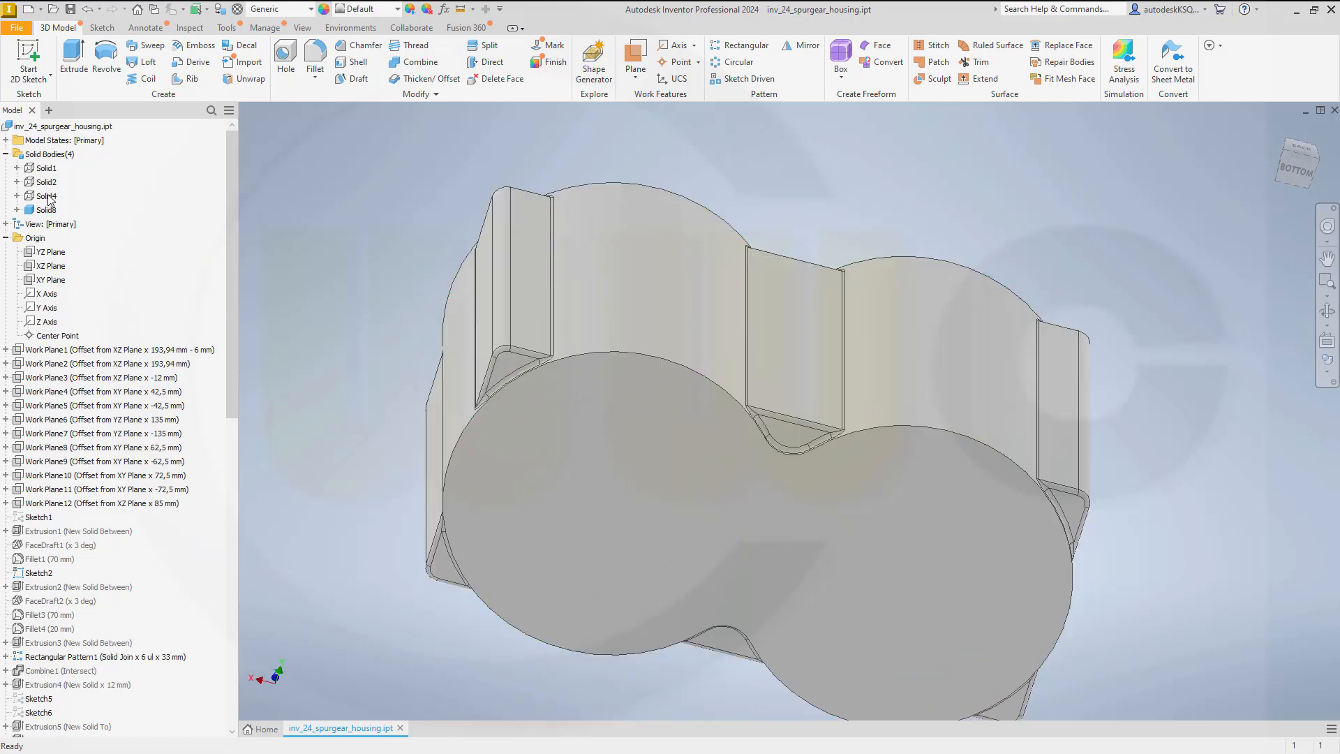
{"action": "right_click", "coordinate": [47, 169]}
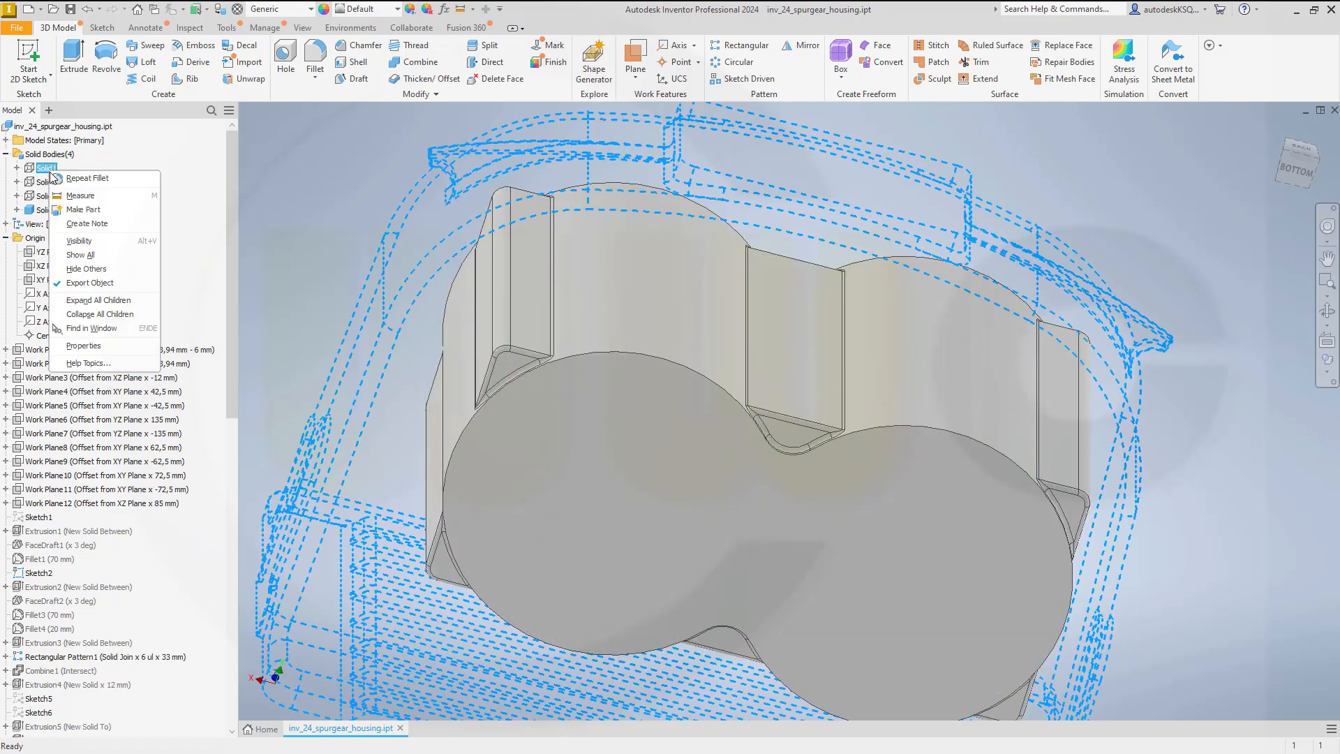
{"action": "left_click", "coordinate": [87, 243]}
{"action": "middle_click_drag", "start_coordinate": [780, 564], "coordinate": [598, 370], "text": "shift"}
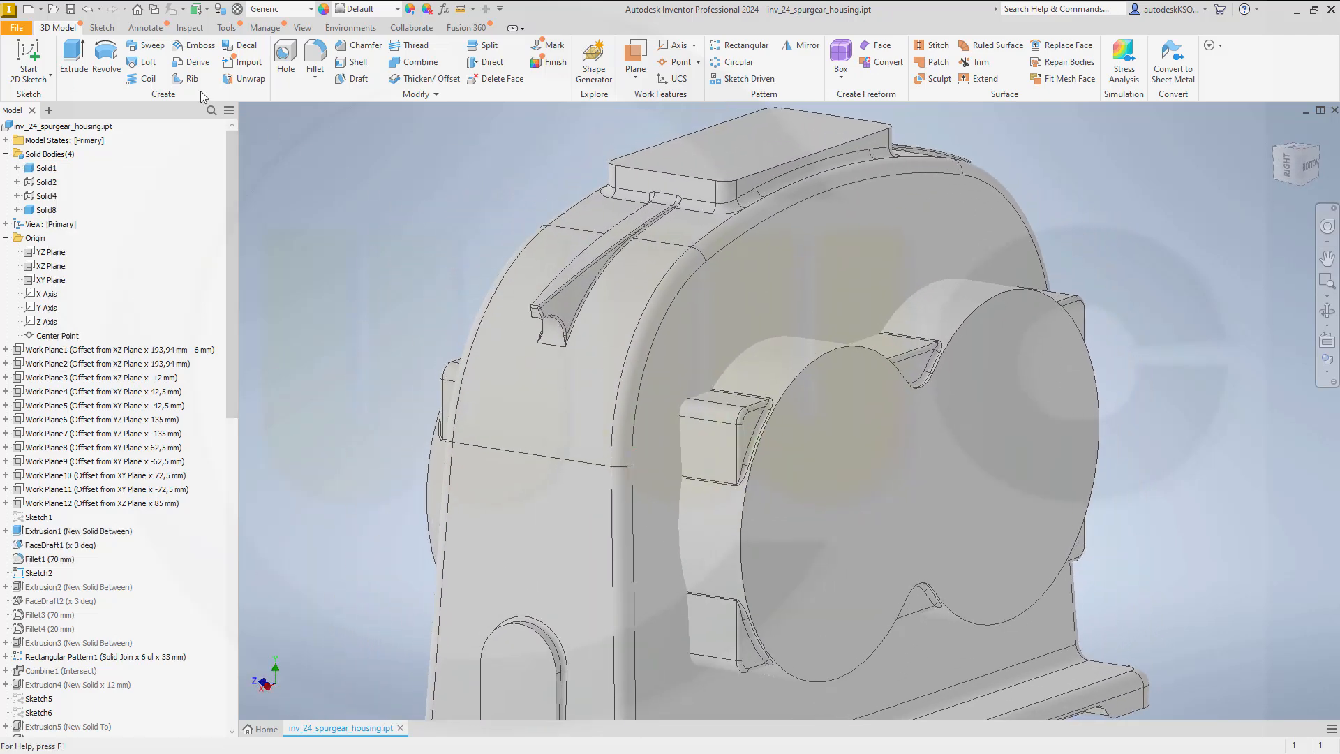
{"action": "left_click", "coordinate": [417, 63]}
{"action": "left_click", "coordinate": [766, 287]}
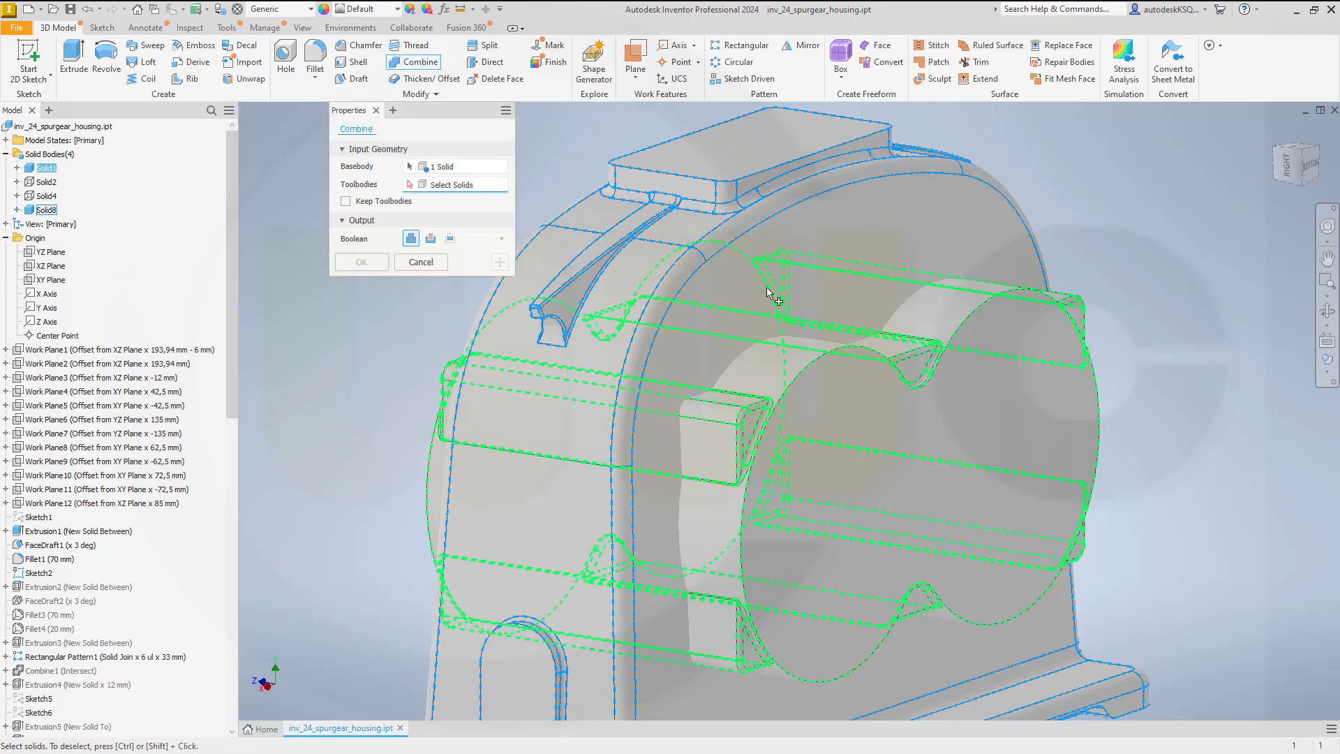
{"action": "left_click", "coordinate": [698, 468]}
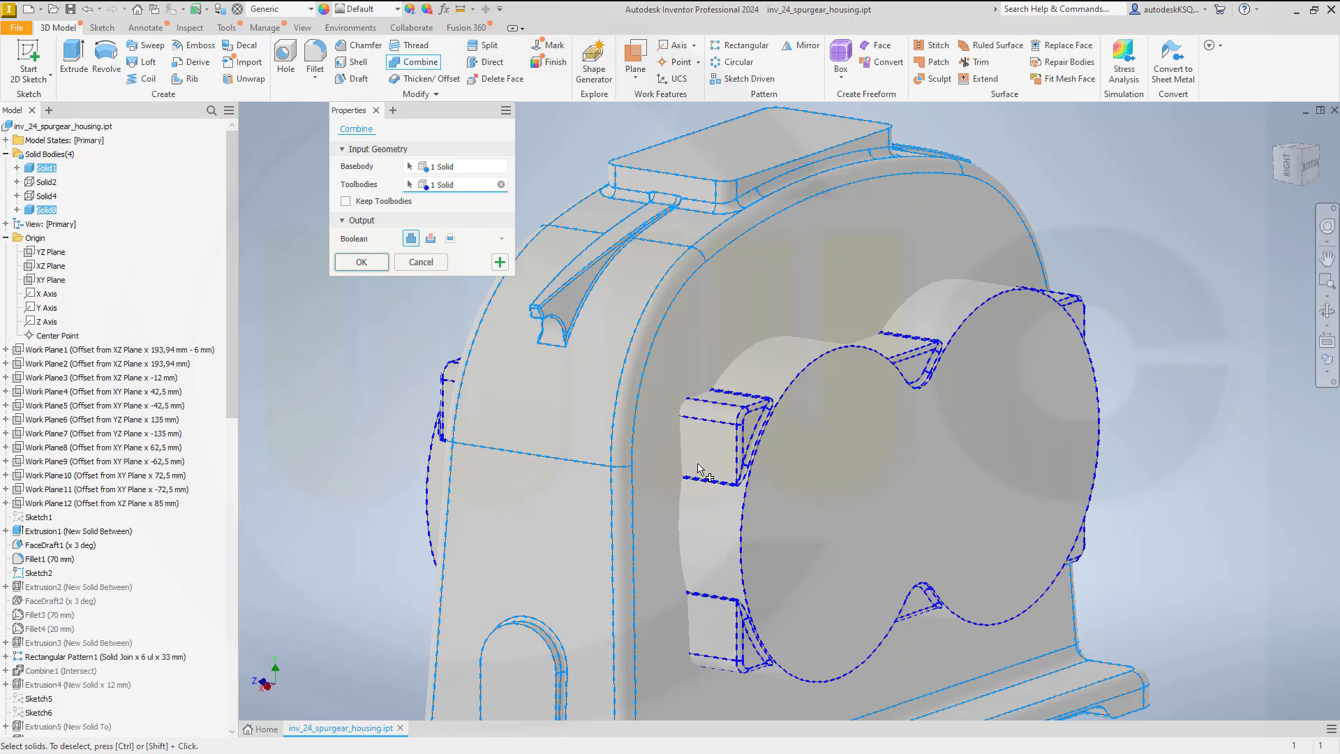
{"action": "left_click", "coordinate": [360, 263]}
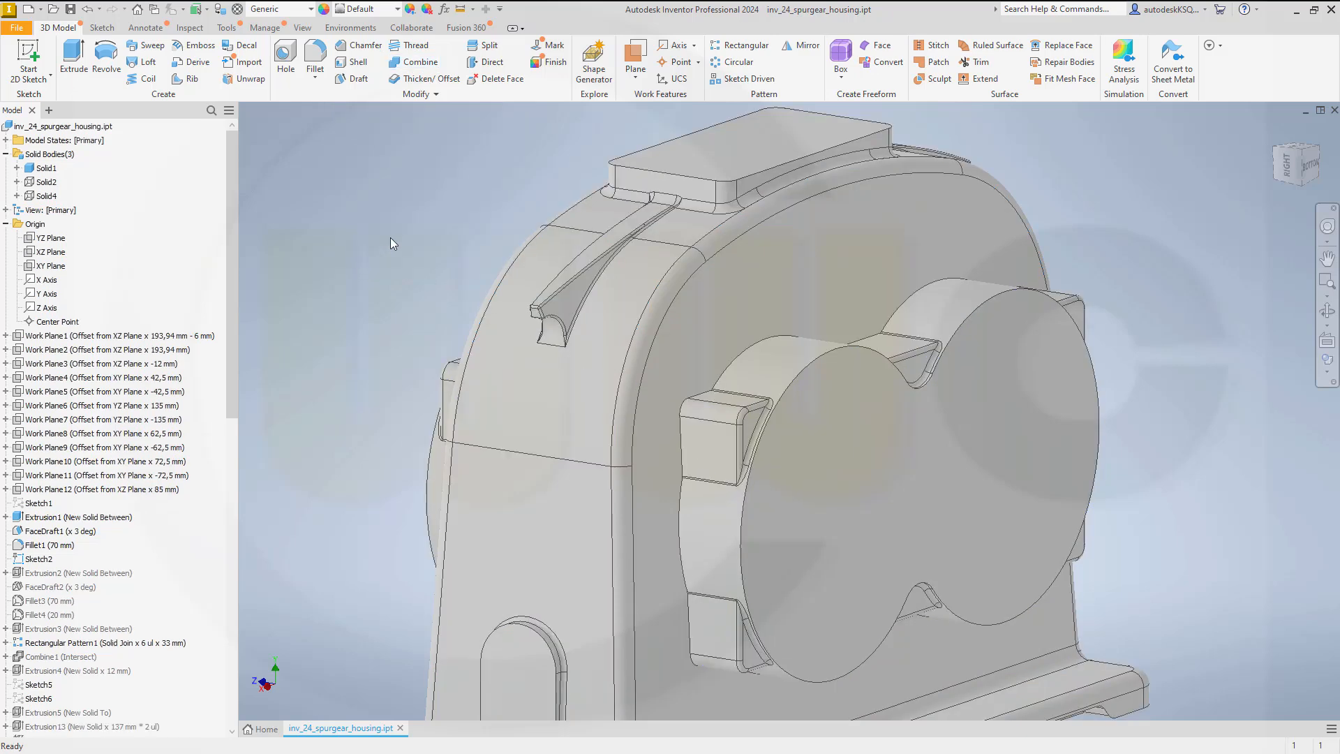
Step: Fillet the edge loops where the cylinder-and-block body meets both large side faces of the housing with a 5 mm radius
{"action": "left_click", "coordinate": [306, 53]}
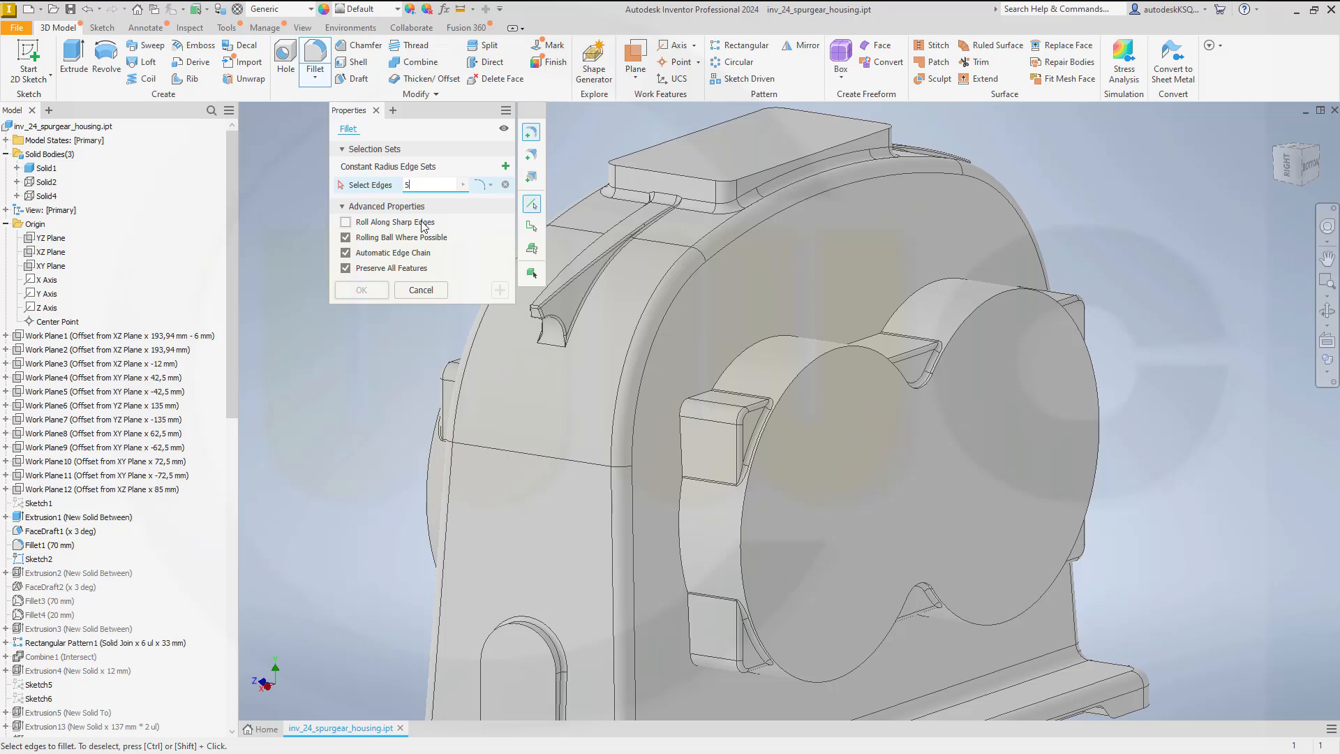
{"action": "left_click", "coordinate": [728, 375]}
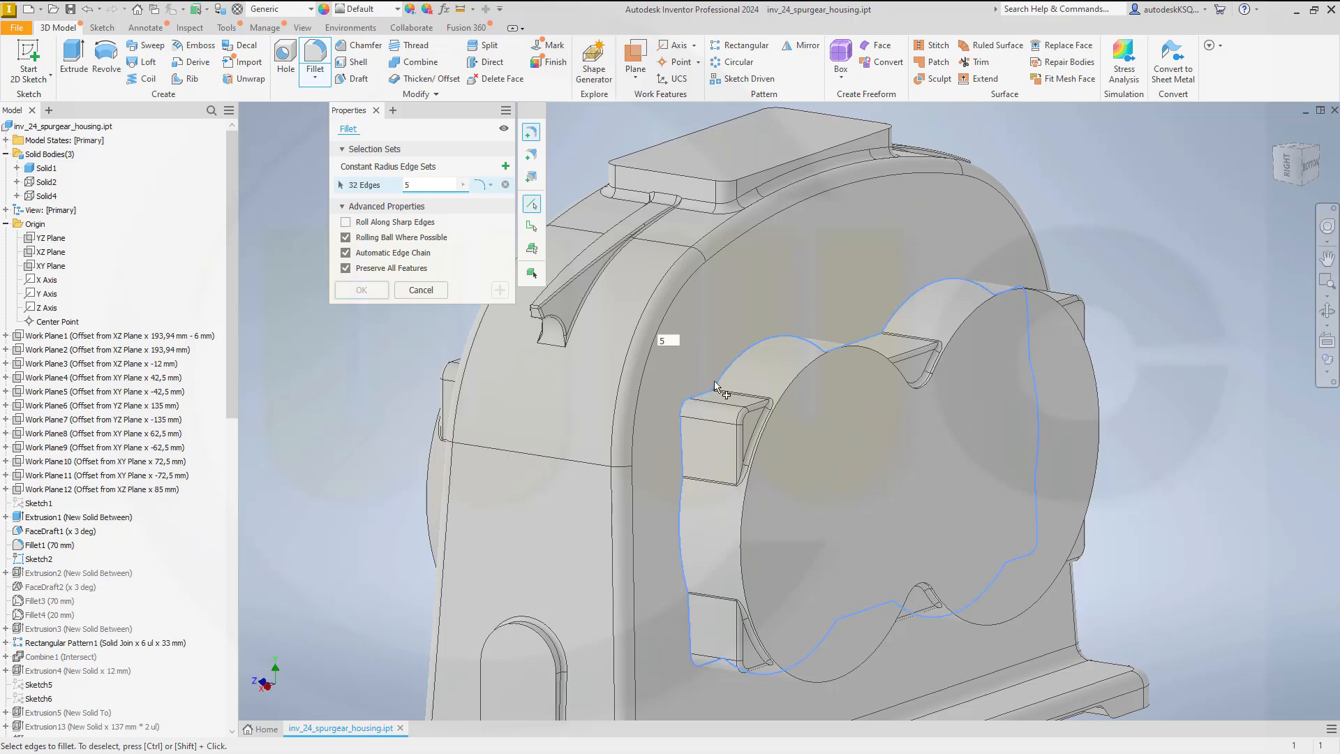
{"action": "middle_click_drag", "start_coordinate": [461, 428], "coordinate": [689, 415], "text": "shift"}
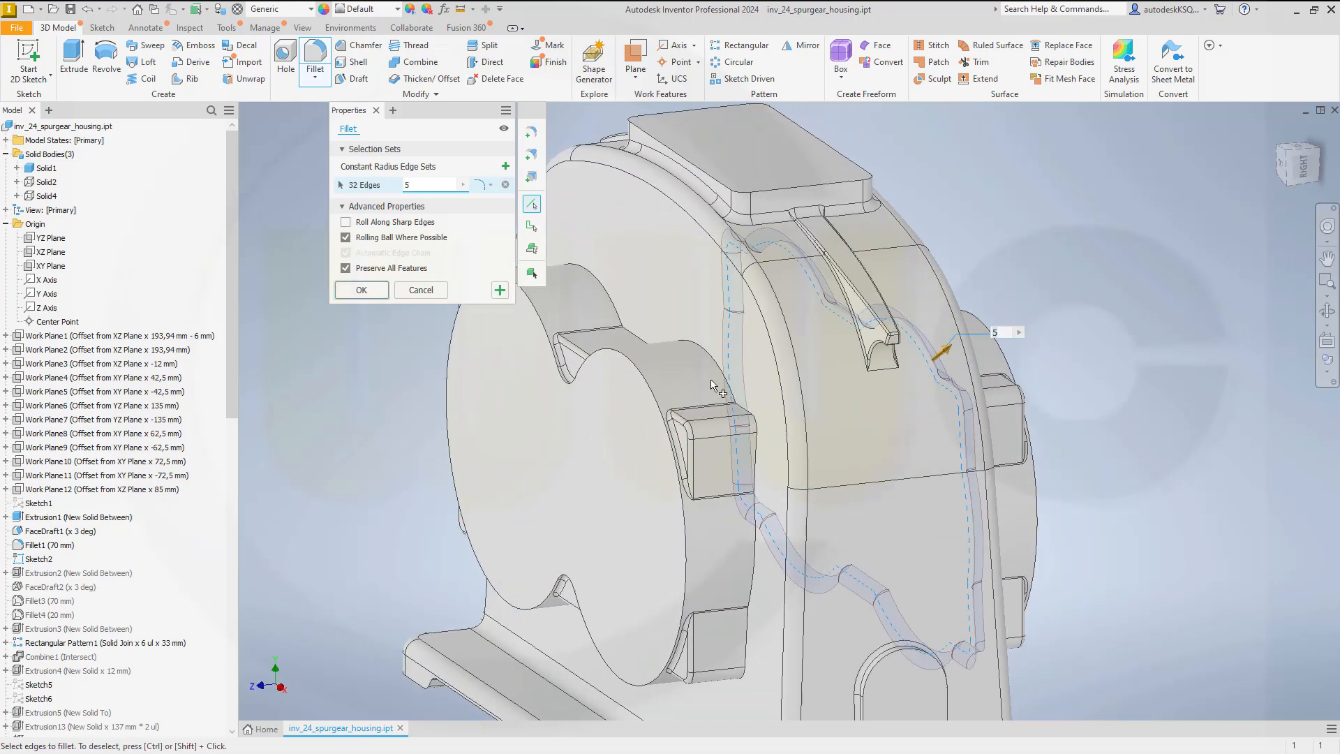
{"action": "left_click", "coordinate": [714, 361]}
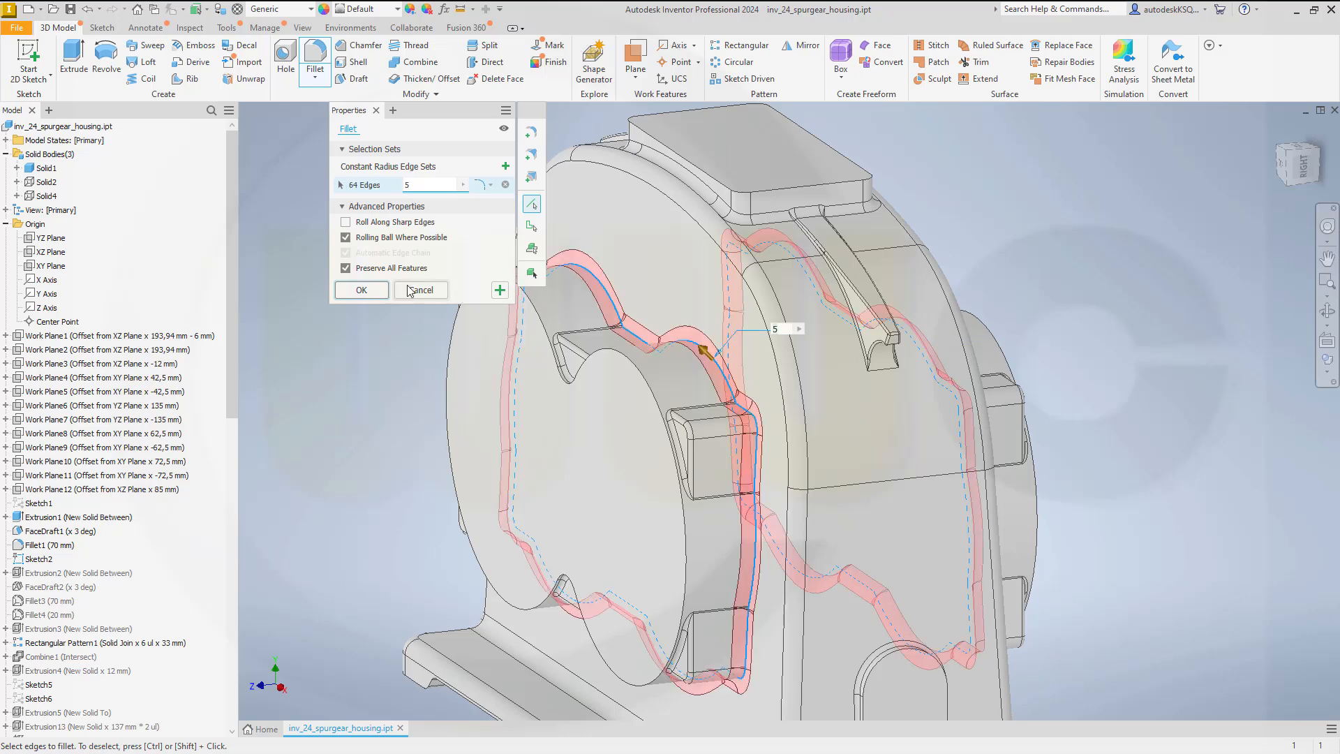
{"action": "left_click", "coordinate": [361, 290]}
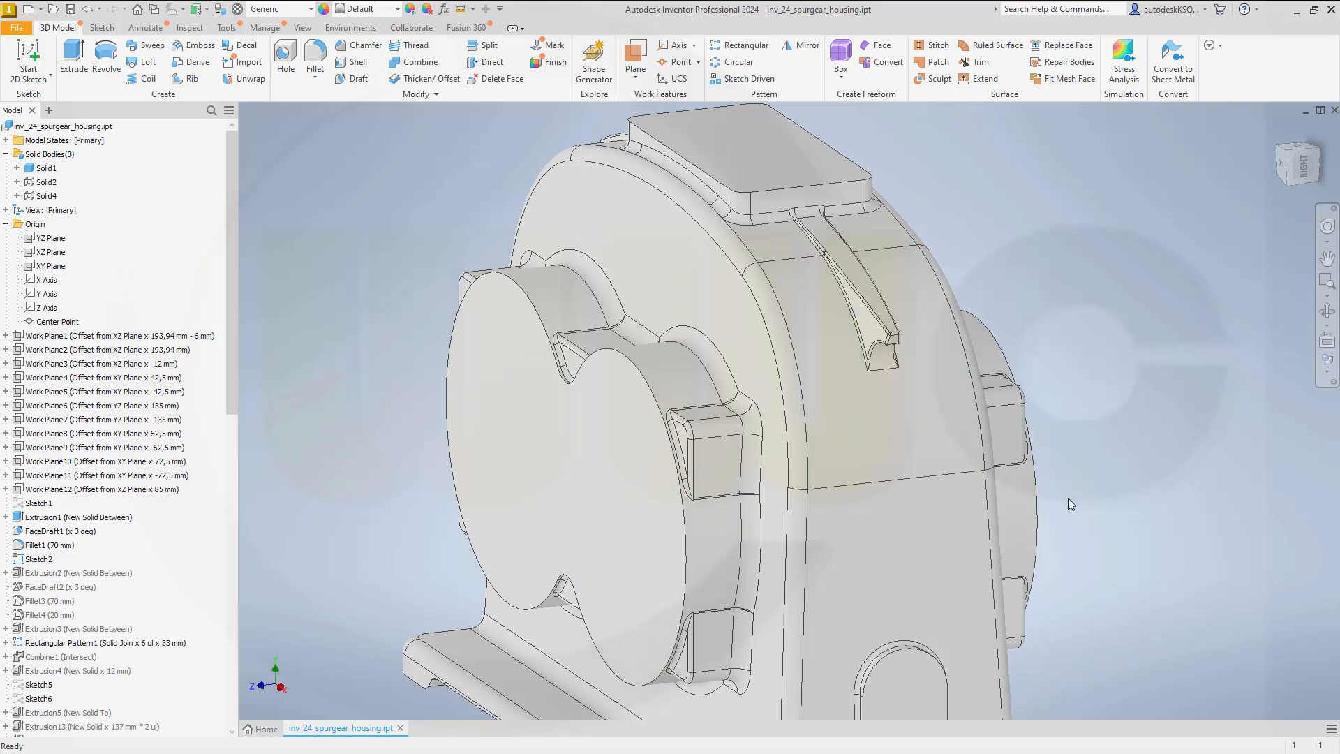
Step: Show the flange plate body Solid4 and fillet its four vertical corner edges with a 20 mm radius
{"action": "scroll", "coordinate": [1079, 500], "scroll_direction": "up", "scroll_amount": 5}
{"action": "scroll", "coordinate": [1078, 501], "scroll_direction": "down", "scroll_amount": 6}
{"action": "middle_click_drag", "start_coordinate": [1050, 533], "coordinate": [907, 529], "text": "shift"}
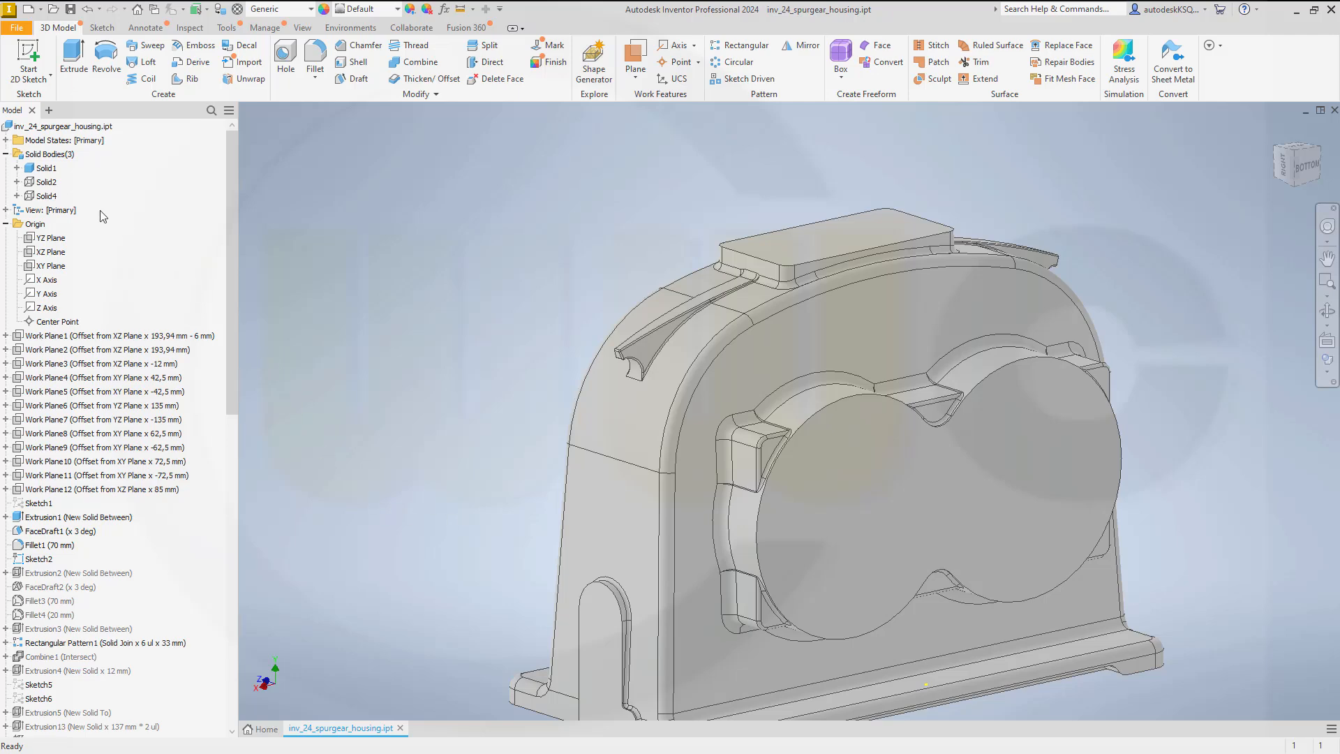
{"action": "right_click", "coordinate": [47, 202]}
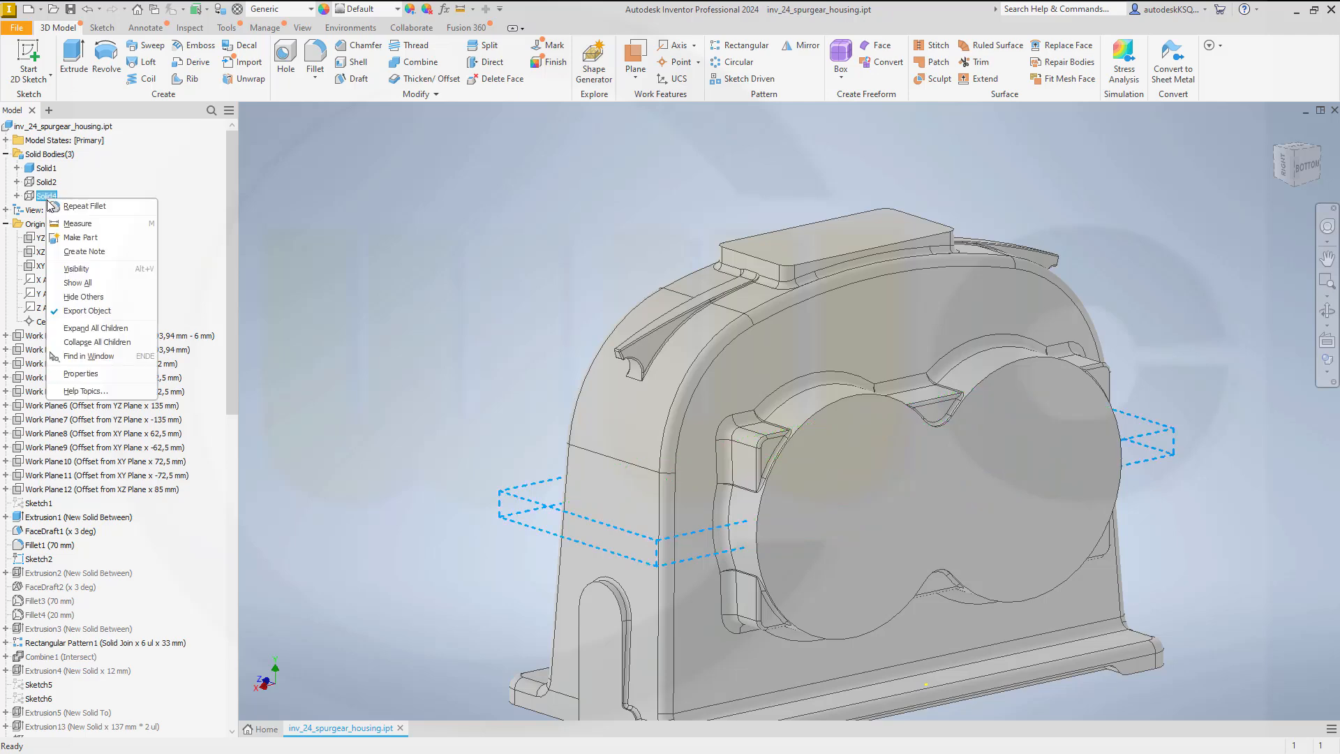
{"action": "left_click", "coordinate": [75, 271]}
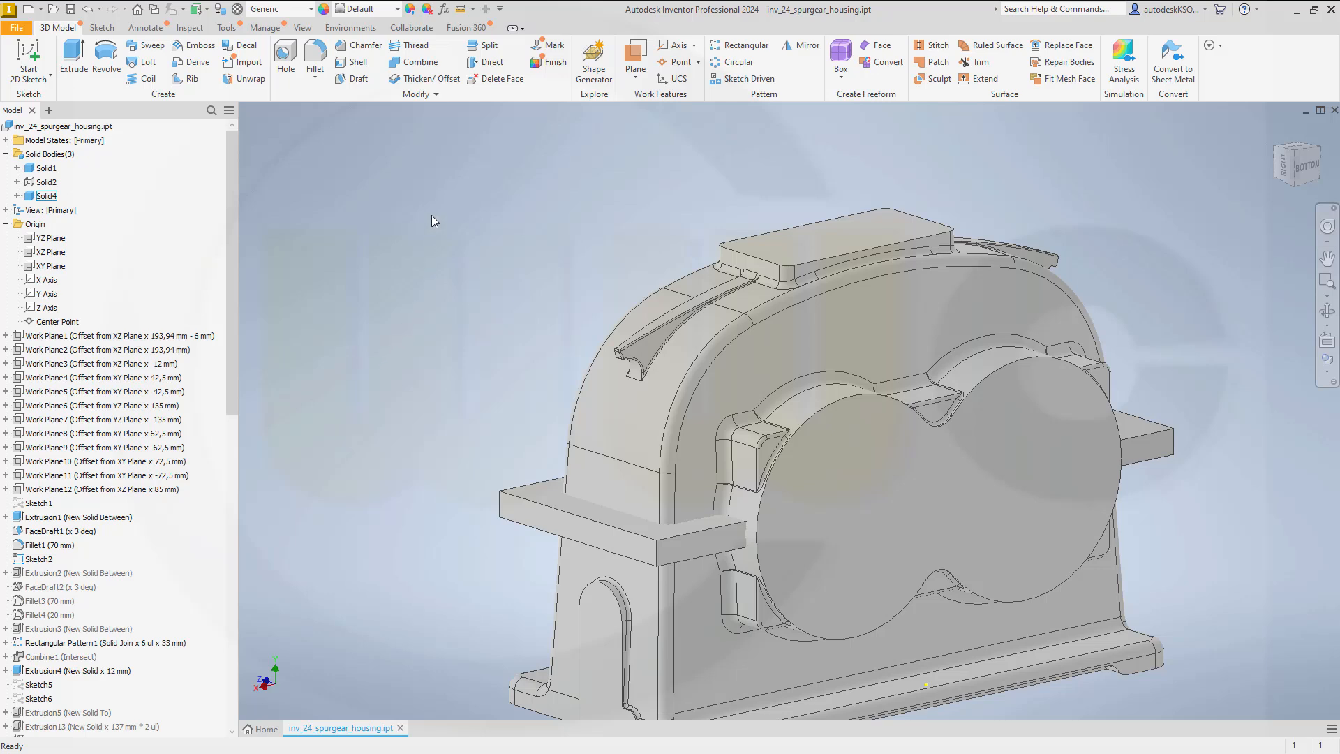
{"action": "left_click", "coordinate": [658, 560]}
{"action": "left_click", "coordinate": [500, 508]}
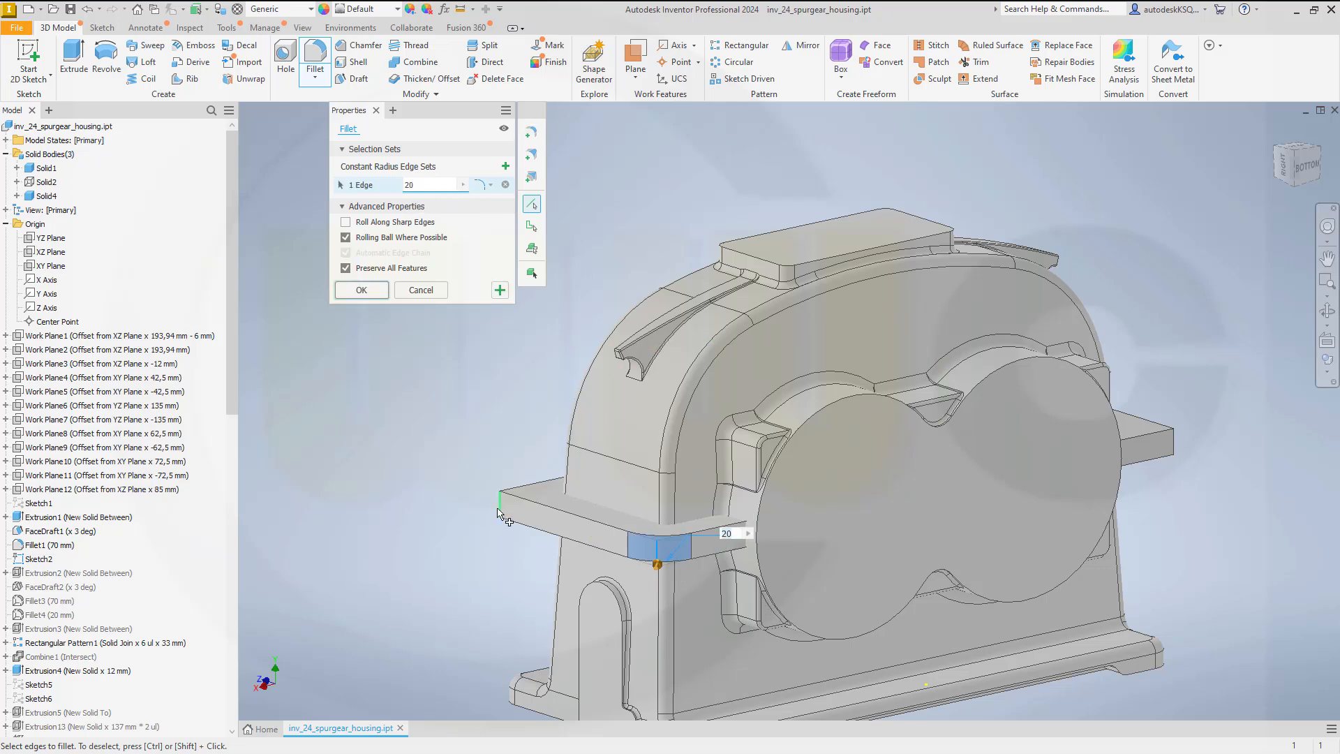
{"action": "left_click", "coordinate": [1180, 451]}
{"action": "middle_click_drag", "start_coordinate": [1218, 515], "coordinate": [1066, 506], "text": "shift"}
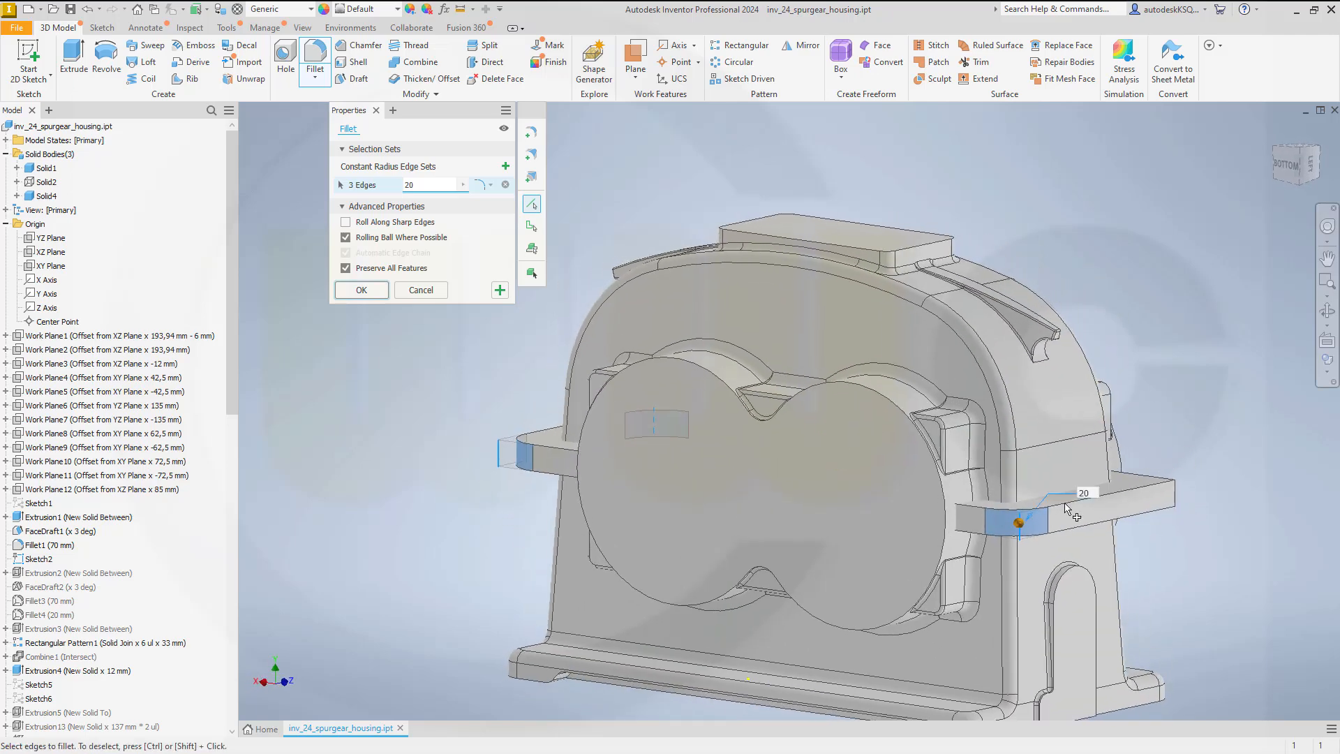
{"action": "left_click", "coordinate": [1151, 496]}
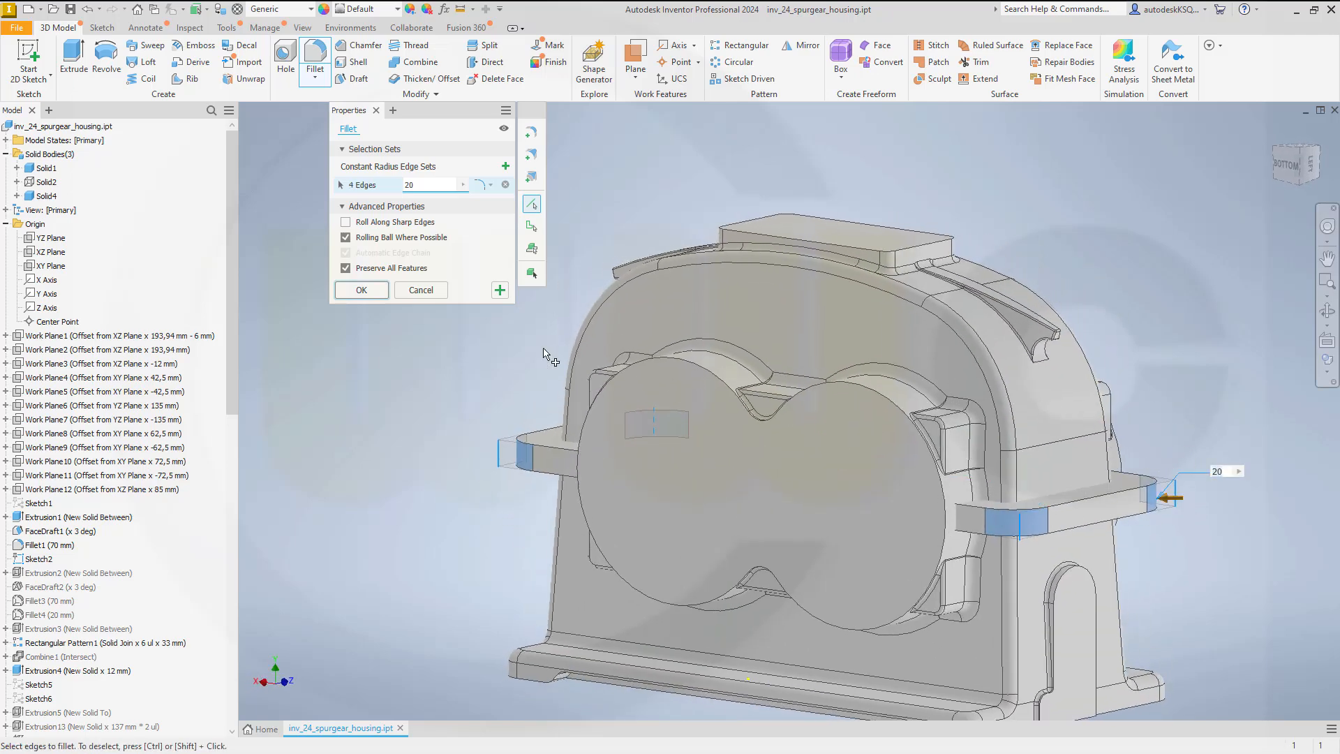
{"action": "left_click", "coordinate": [500, 294]}
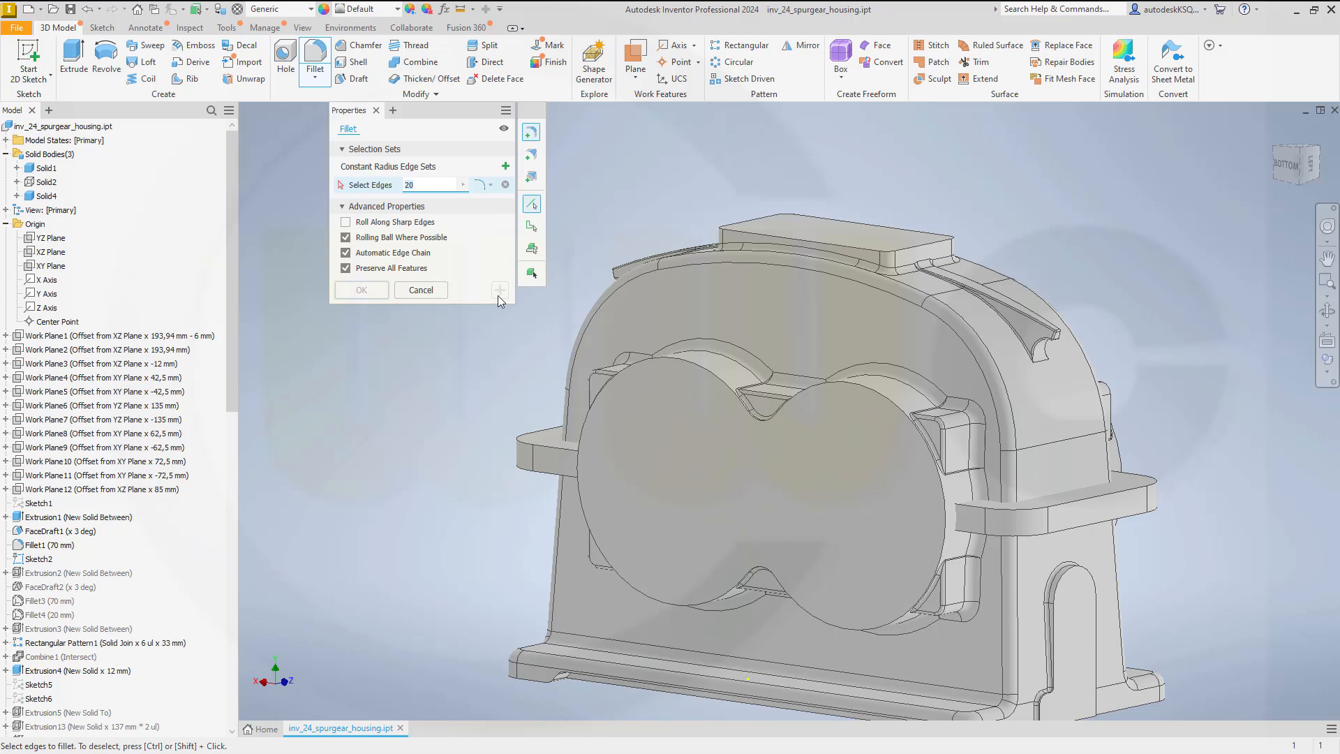
Step: Fillet the upper and lower perimeter edge loops of the flange plate with a 3 mm radius
{"action": "left_click", "coordinate": [537, 441]}
{"action": "left_click", "coordinate": [542, 477]}
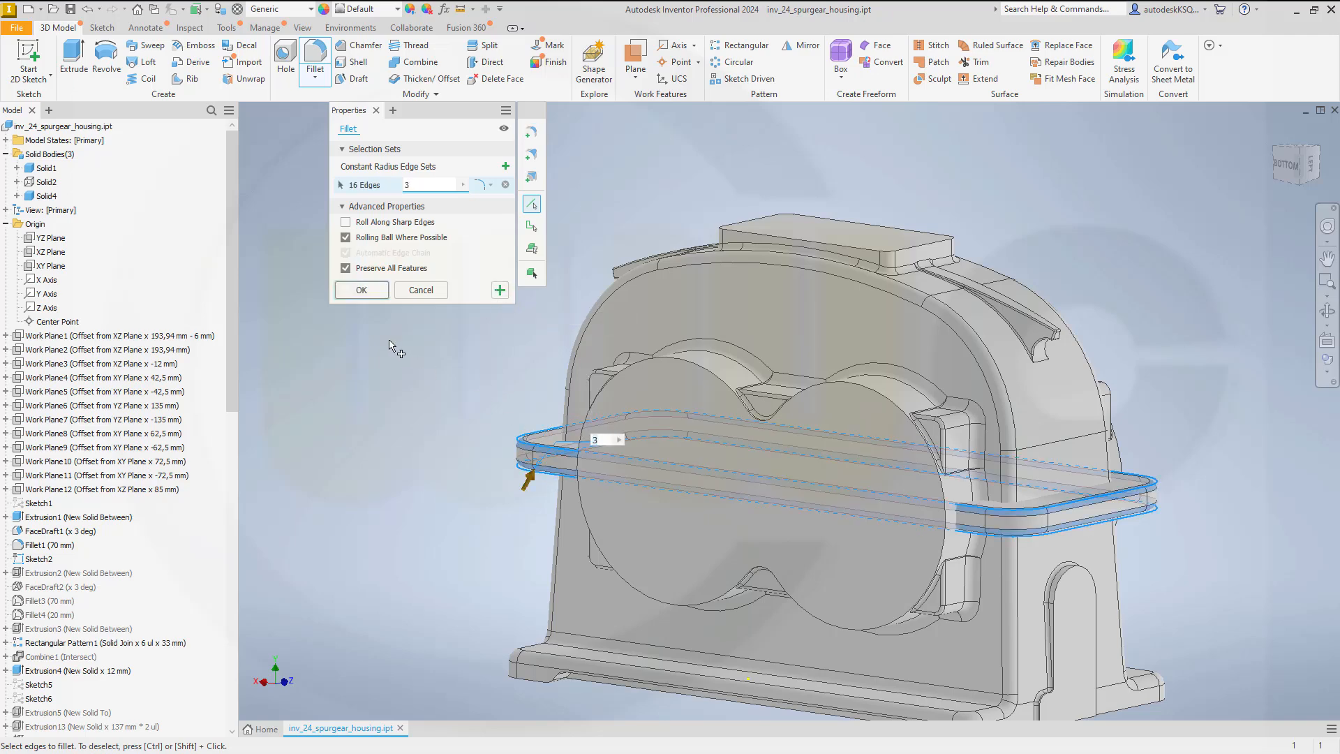
{"action": "left_click", "coordinate": [361, 290]}
{"action": "middle_click_drag", "start_coordinate": [471, 451], "coordinate": [550, 339], "text": "shift"}
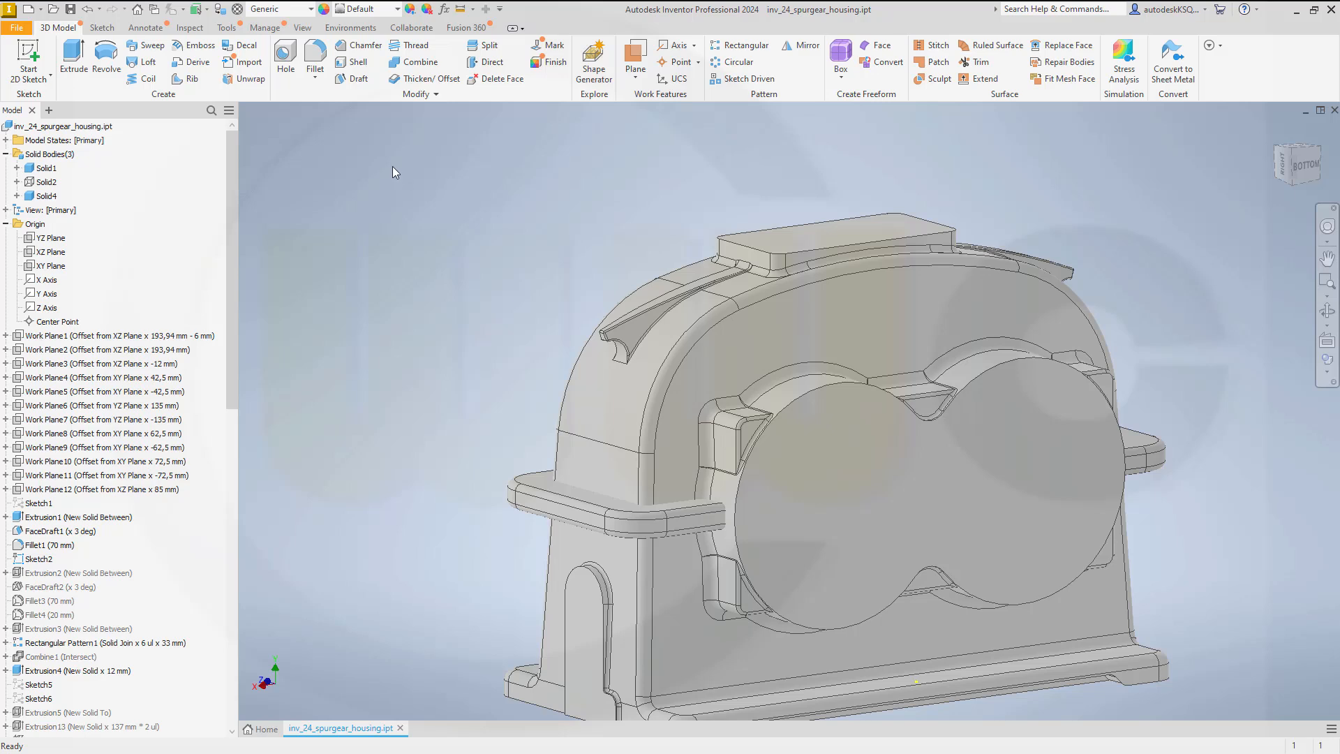
{"action": "left_click", "coordinate": [314, 58]}
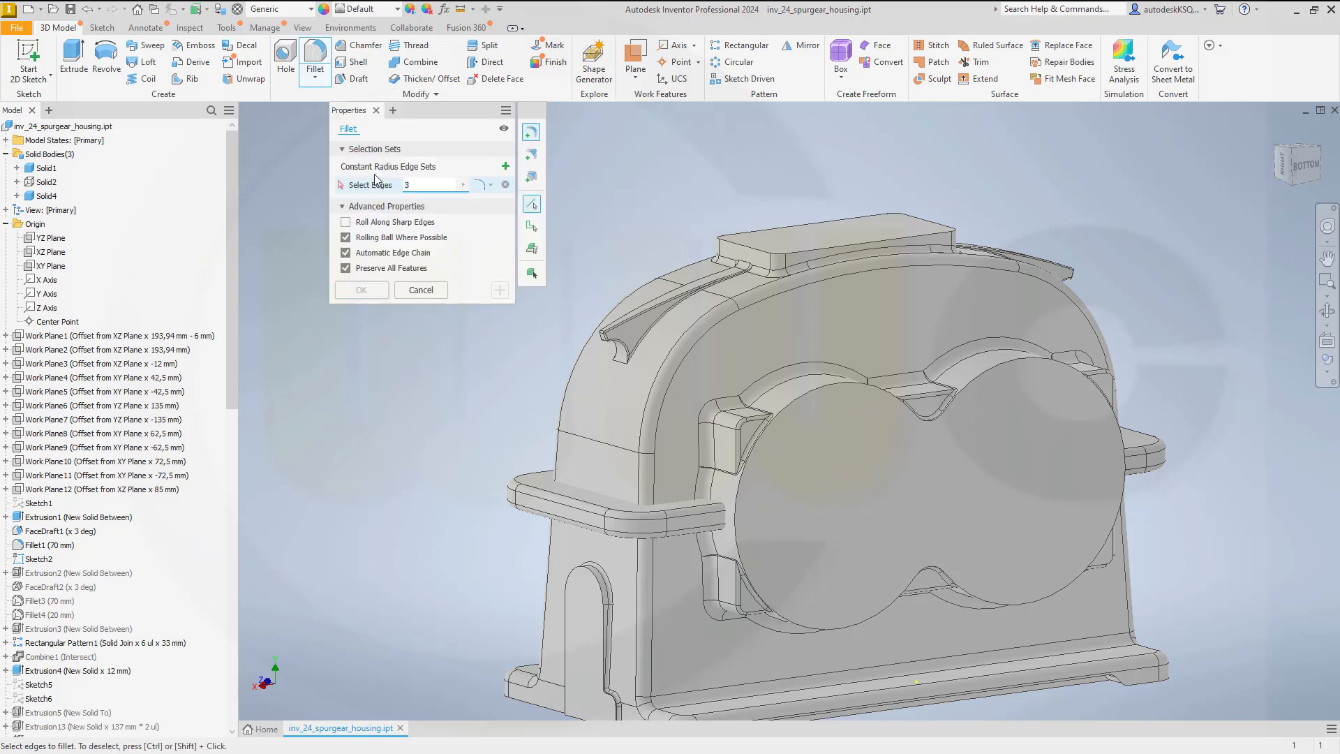
{"action": "type", "text": "5"}
{"action": "left_click", "coordinate": [420, 292]}
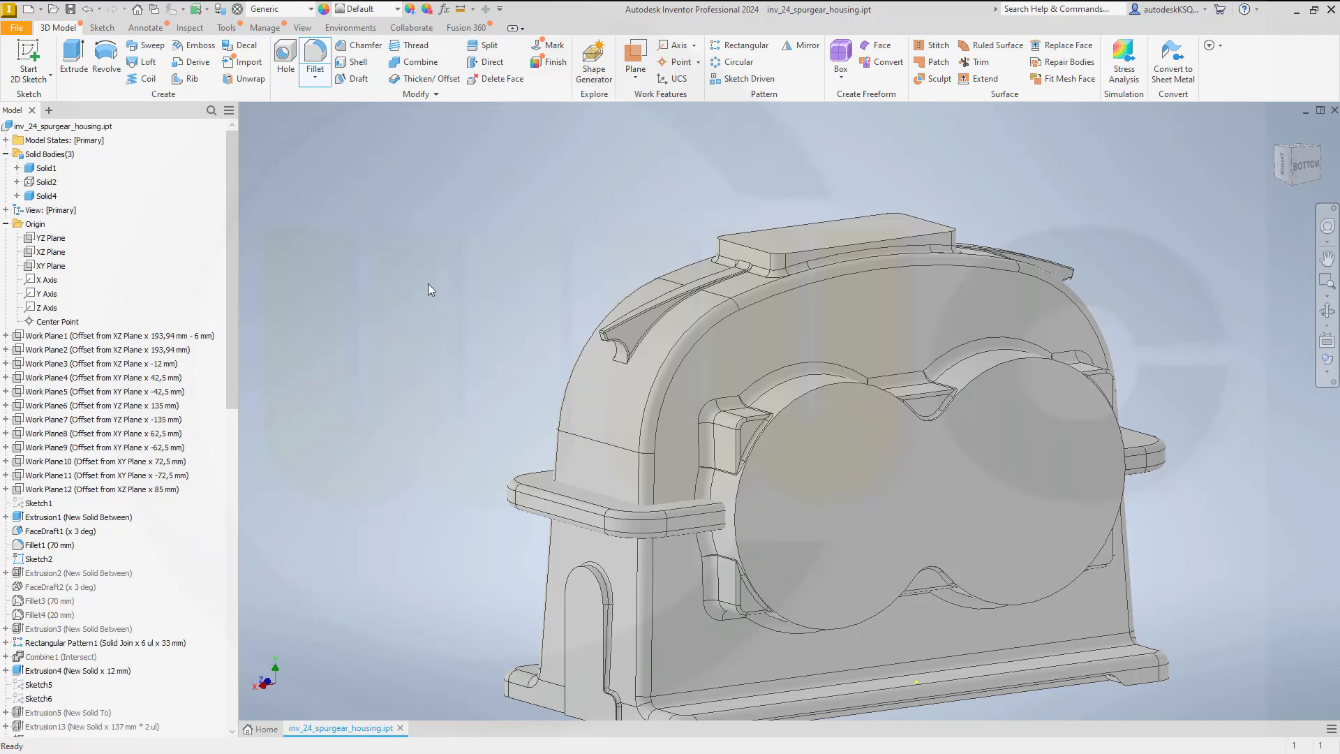
Step: Join the flange plate body Solid4 to the main housing body Solid1 with Combine
{"action": "left_click", "coordinate": [421, 62]}
{"action": "left_click", "coordinate": [773, 327]}
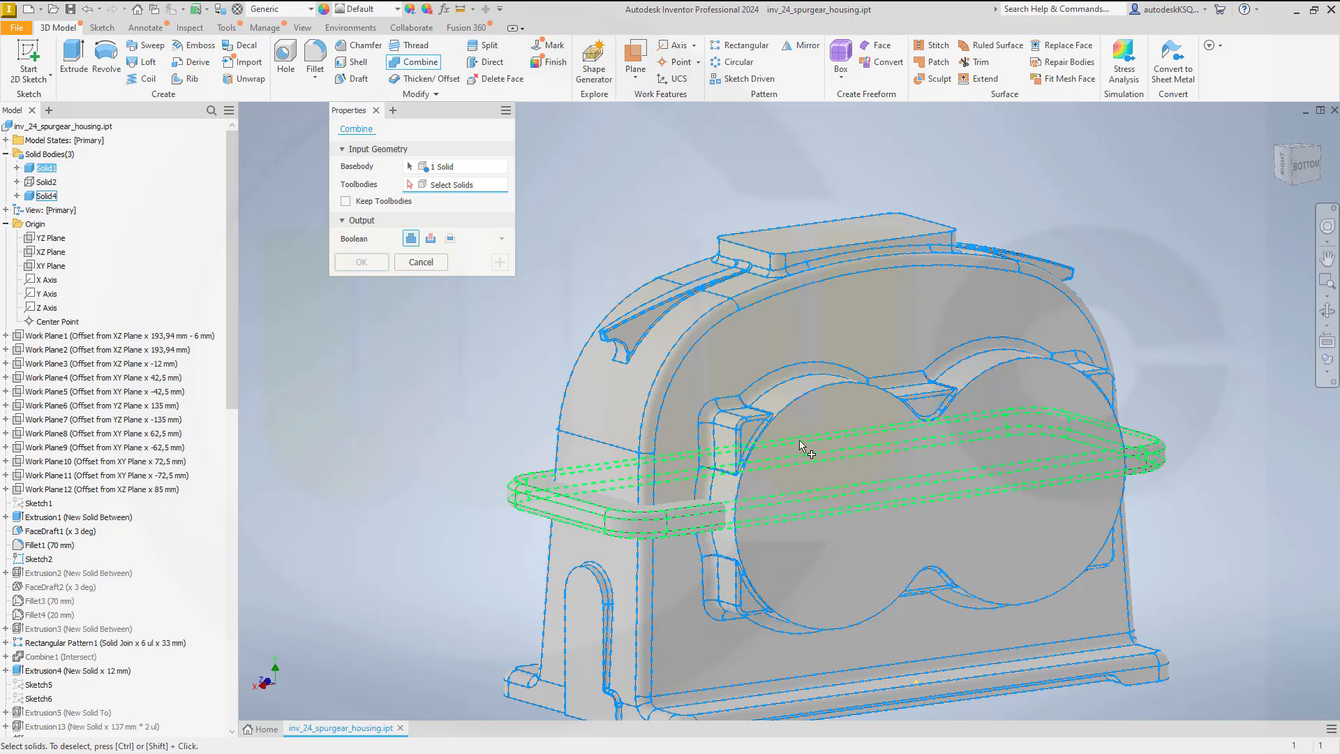
{"action": "left_click", "coordinate": [696, 523]}
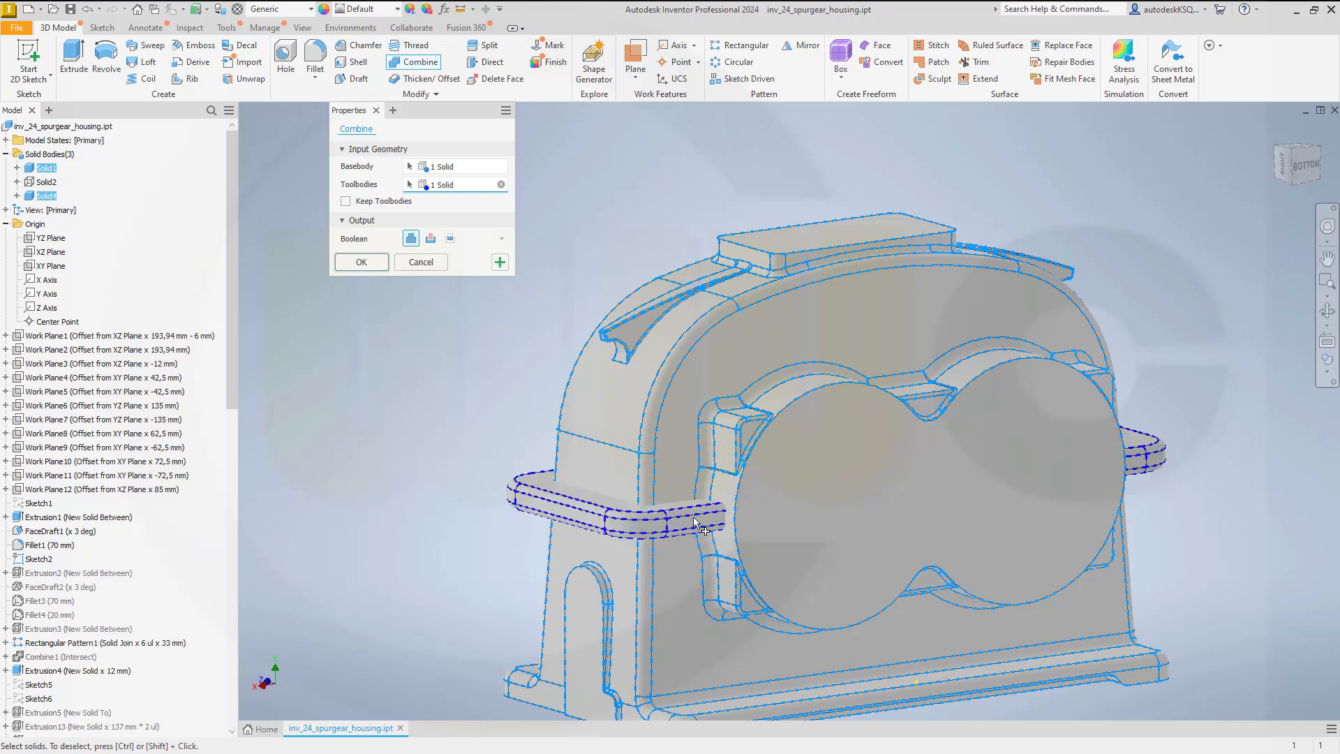
{"action": "left_click", "coordinate": [380, 267]}
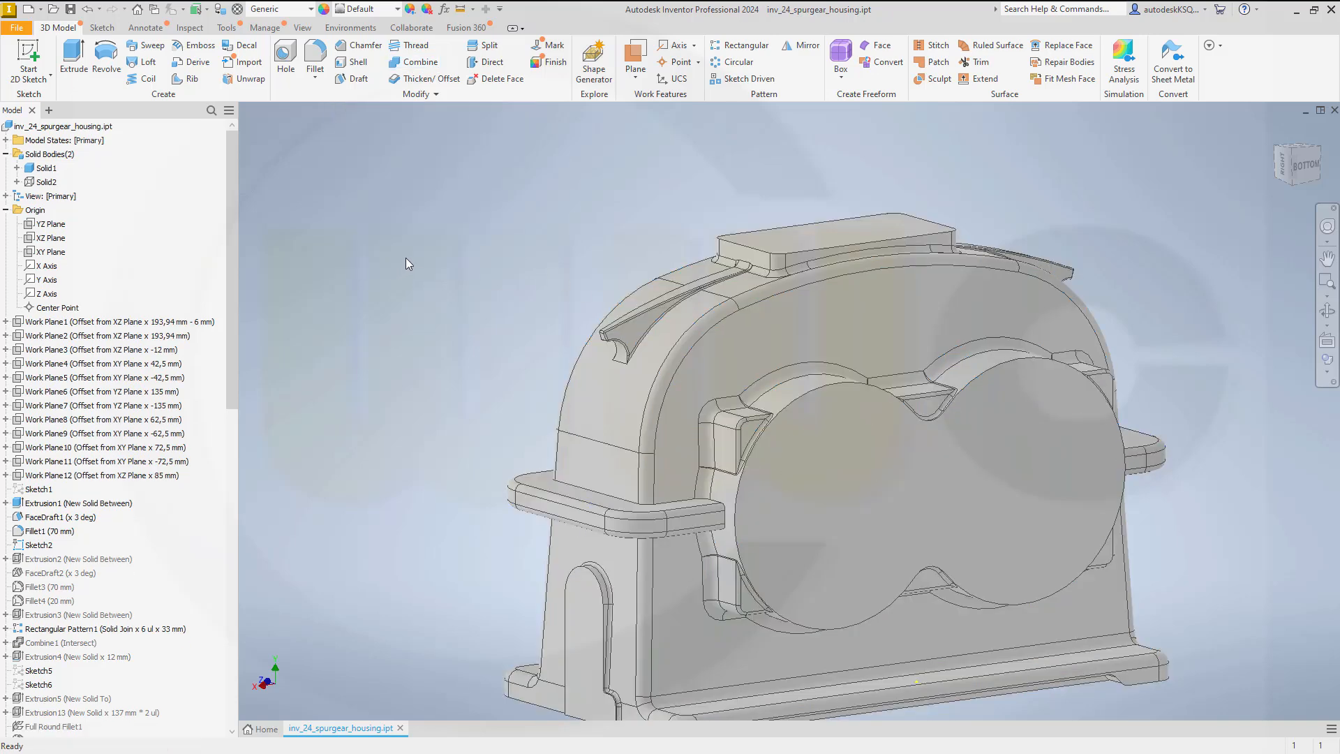
Step: Fillet the edge chains where the flange plate meets the housing at both ends with a 5 mm radius
{"action": "left_click", "coordinate": [314, 56]}
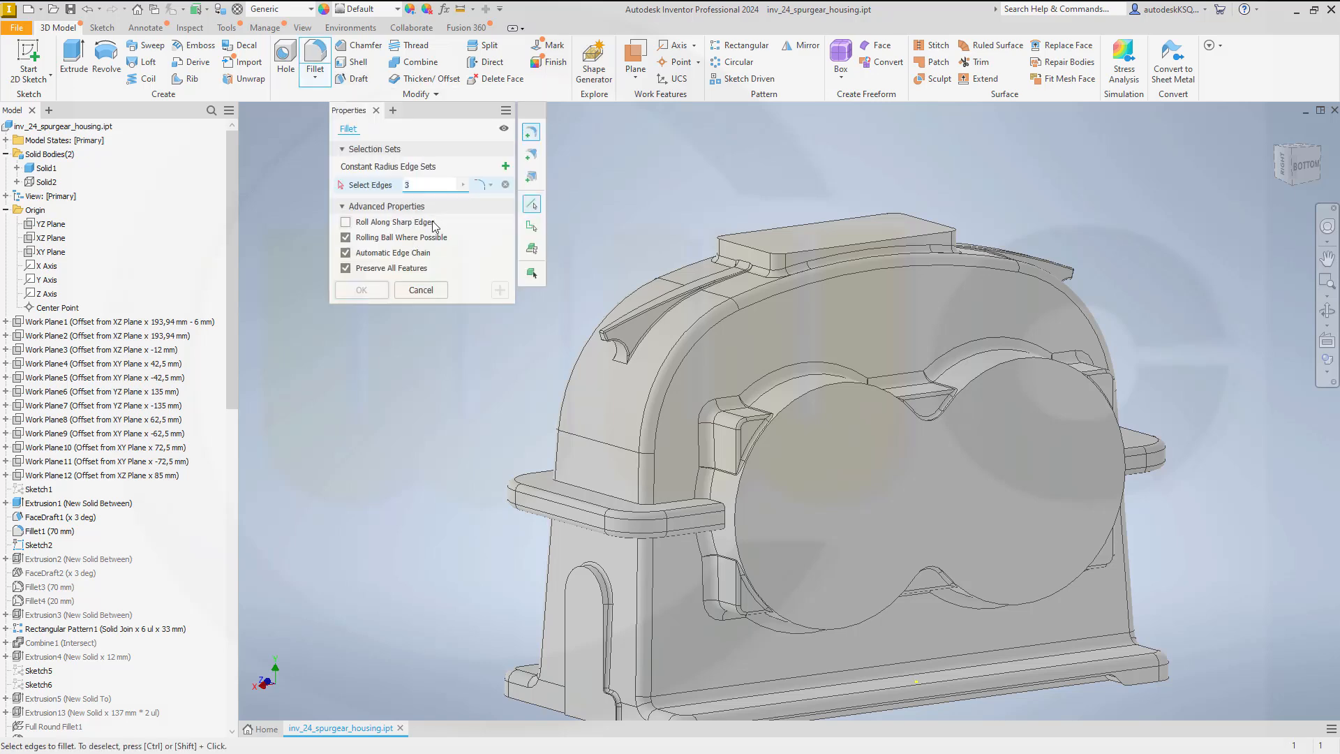
{"action": "type", "text": "5"}
{"action": "left_click", "coordinate": [616, 478]}
{"action": "middle_click_drag", "start_coordinate": [958, 502], "coordinate": [768, 532], "text": "shift"}
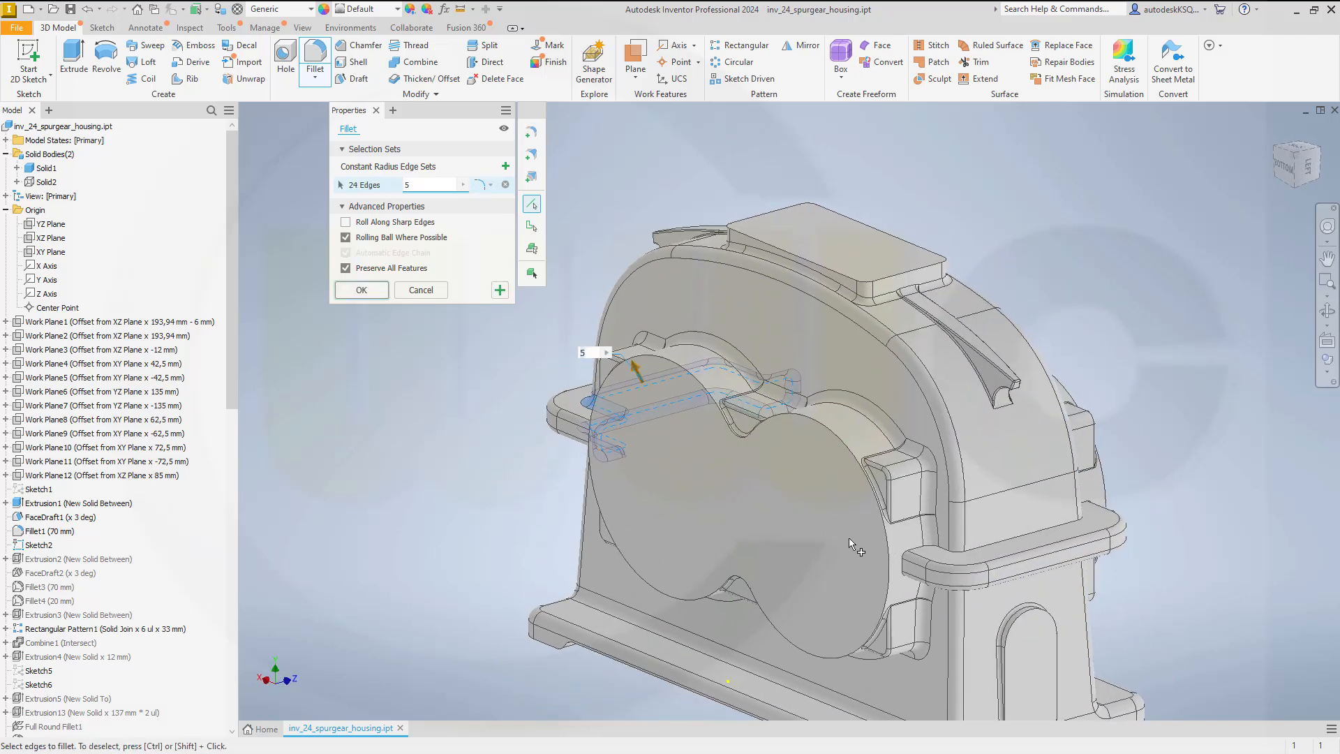
{"action": "left_click", "coordinate": [969, 552]}
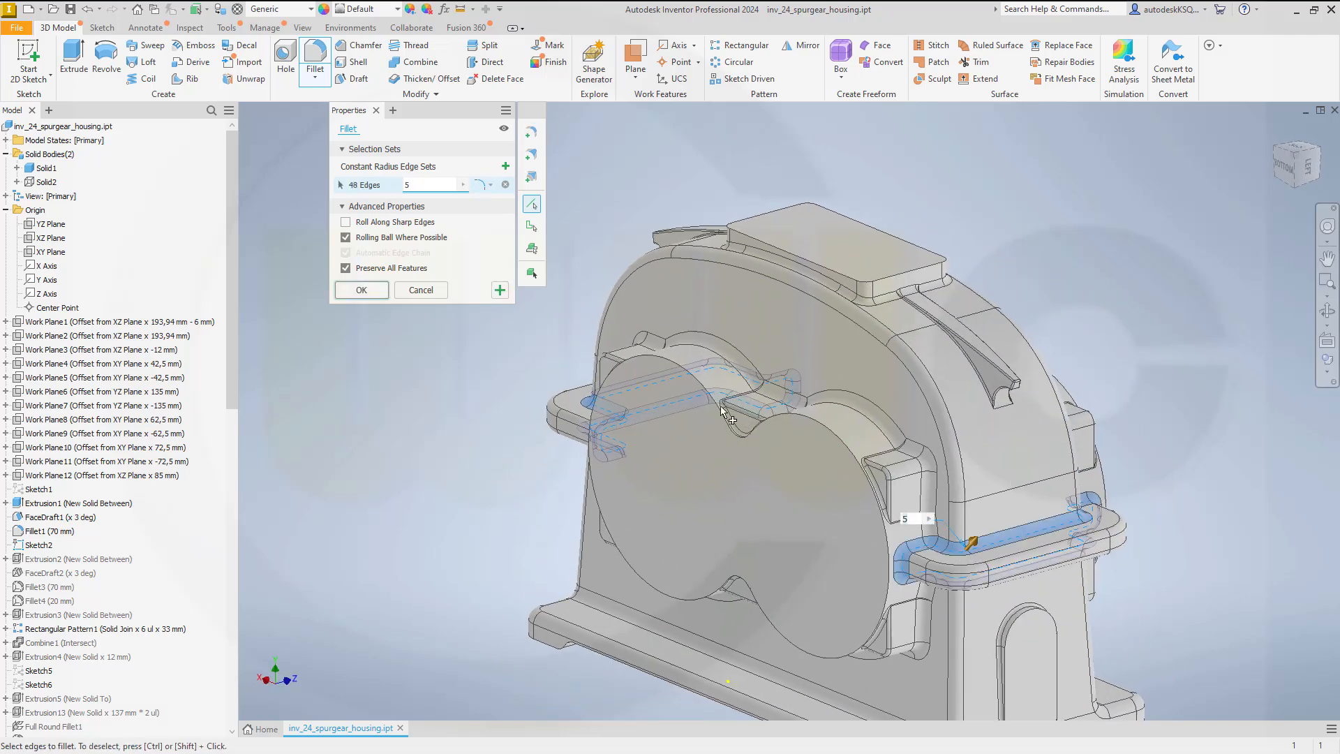
{"action": "left_click", "coordinate": [361, 290]}
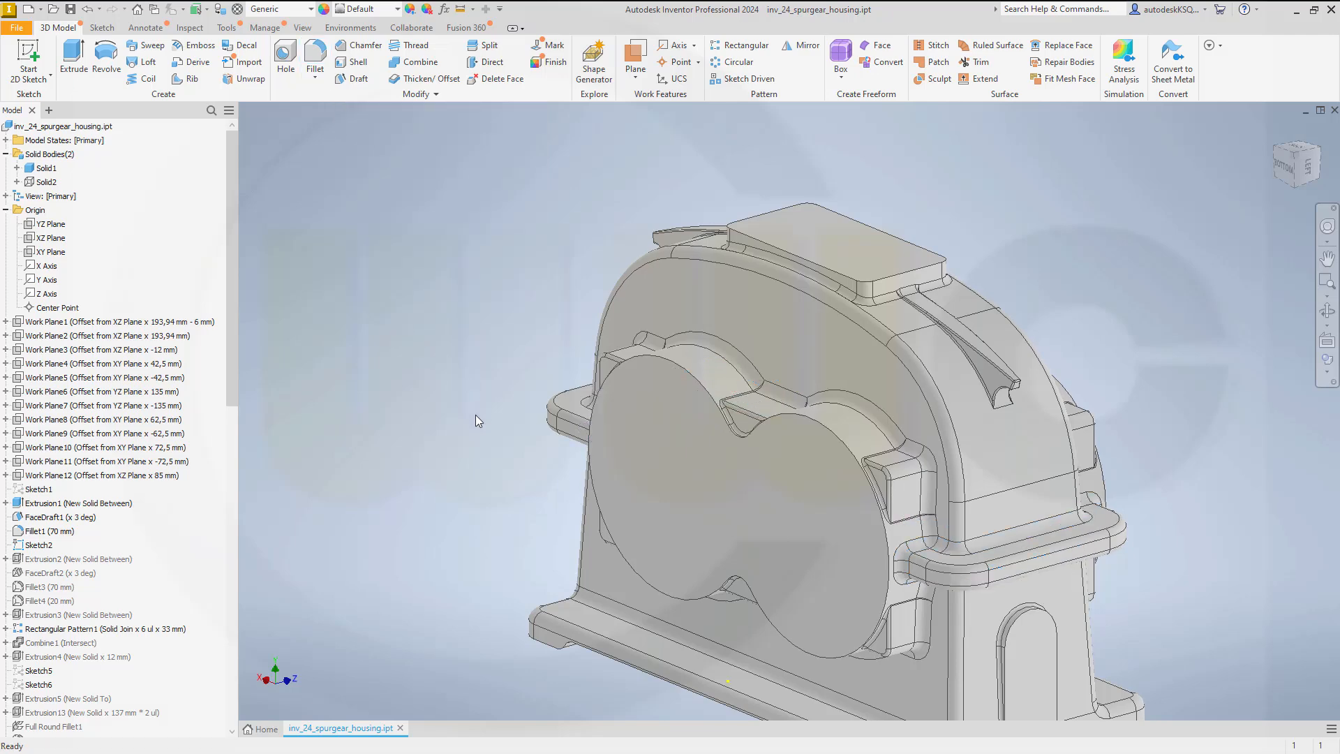
Step: Hide the housing body Solid1 and show the rib plate body Solid2
{"action": "middle_click_drag", "start_coordinate": [443, 483], "coordinate": [640, 476], "text": "shift"}
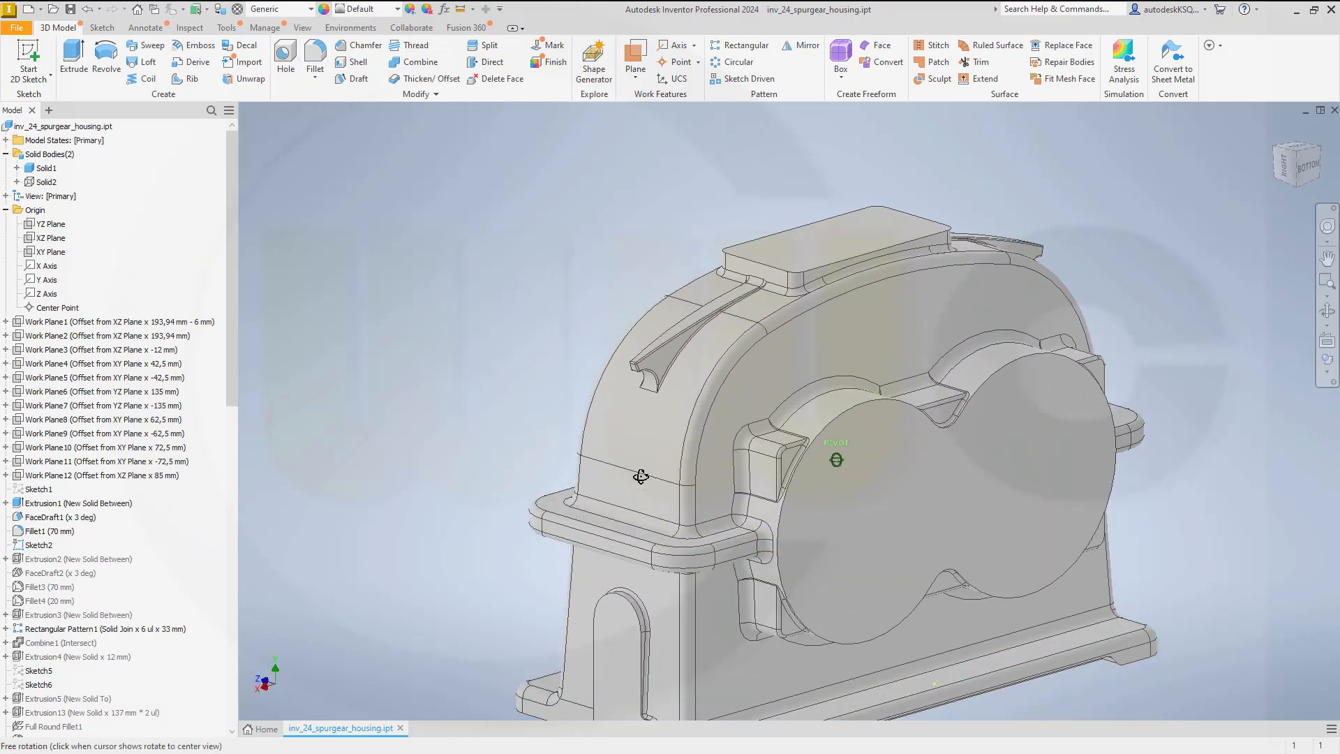
{"action": "right_click", "coordinate": [45, 170]}
{"action": "left_click", "coordinate": [70, 251]}
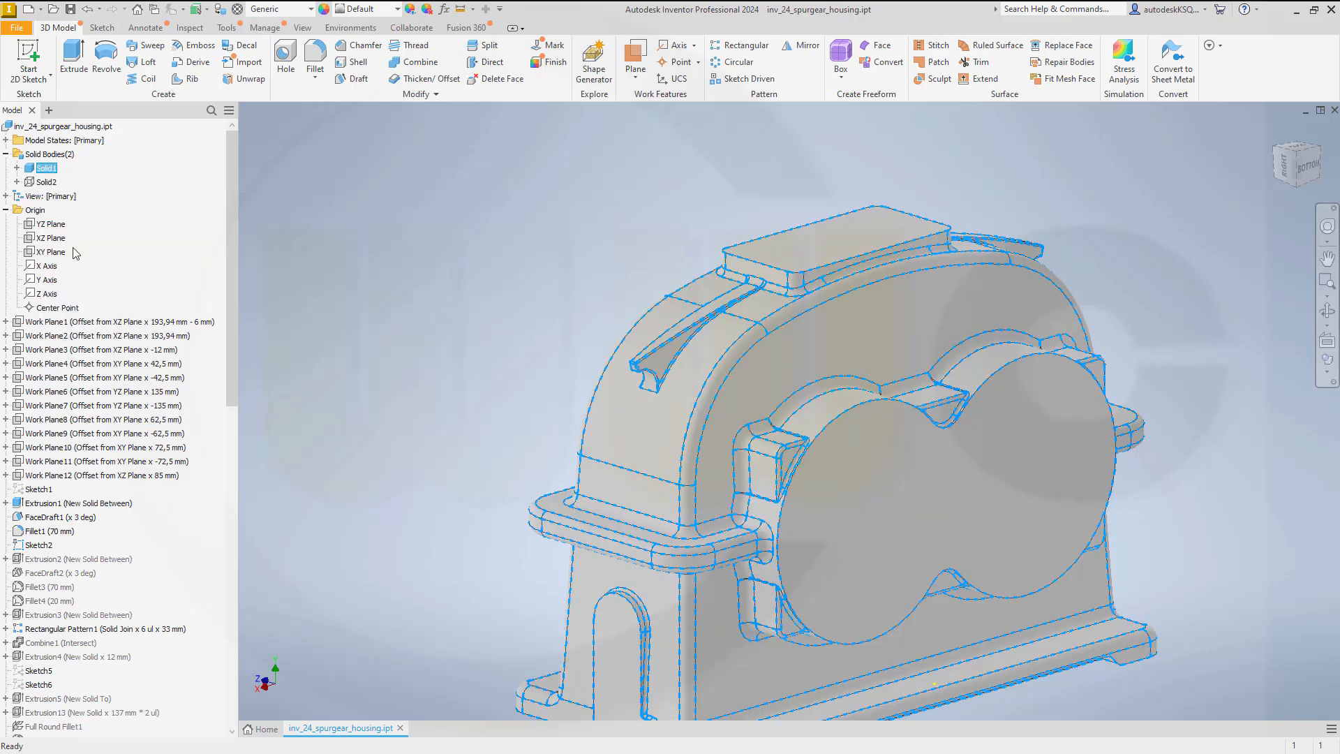
{"action": "left_click", "coordinate": [46, 182]}
{"action": "right_click", "coordinate": [44, 187]}
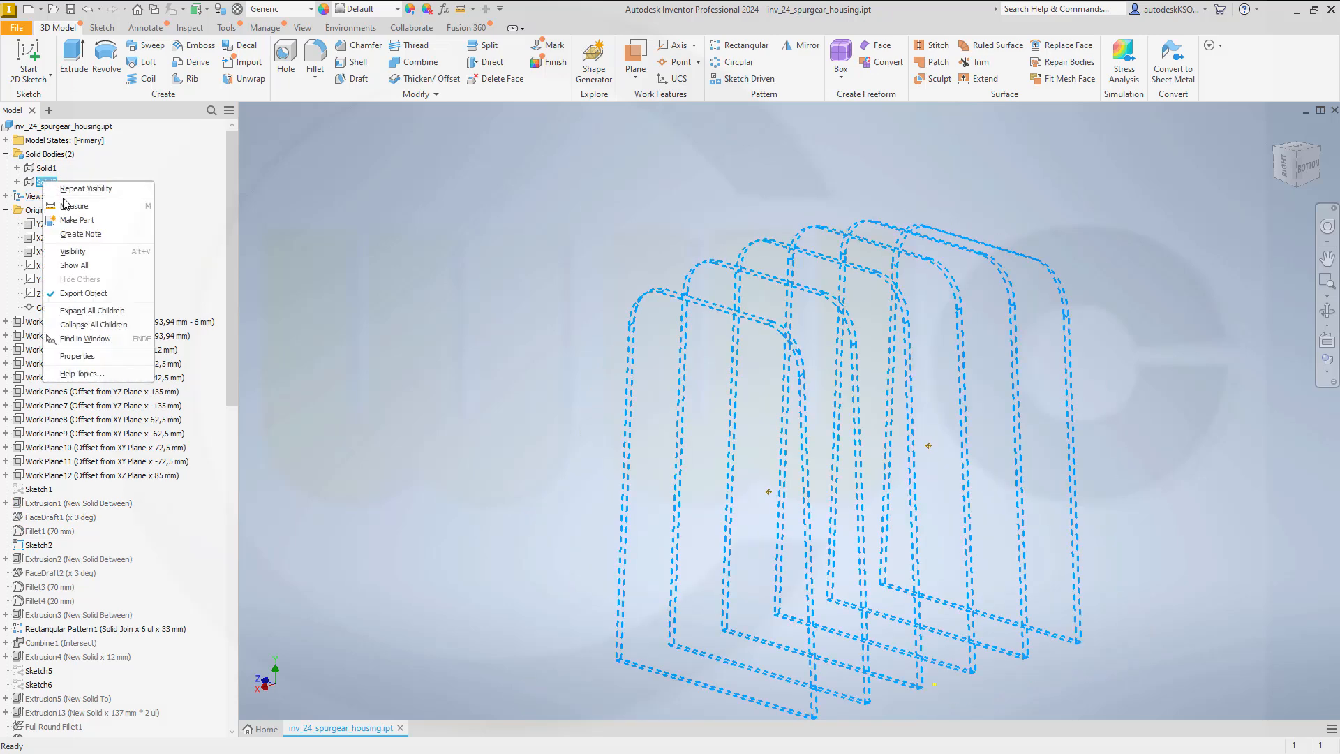
{"action": "left_click", "coordinate": [73, 252]}
{"action": "middle_click_drag", "start_coordinate": [502, 373], "coordinate": [493, 377], "text": "shift"}
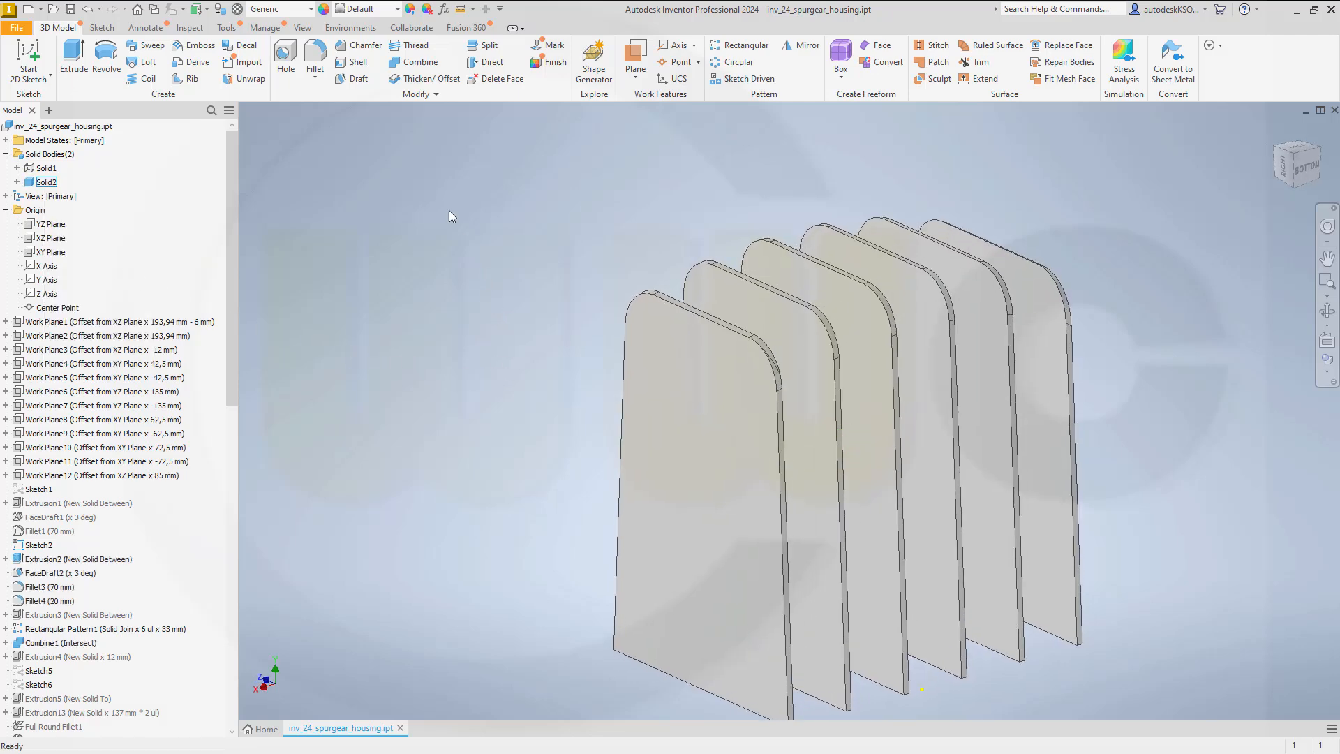
Step: Fillet the front and back outer edge chains of all six rib plates with a 1 mm radius
{"action": "left_click", "coordinate": [314, 59]}
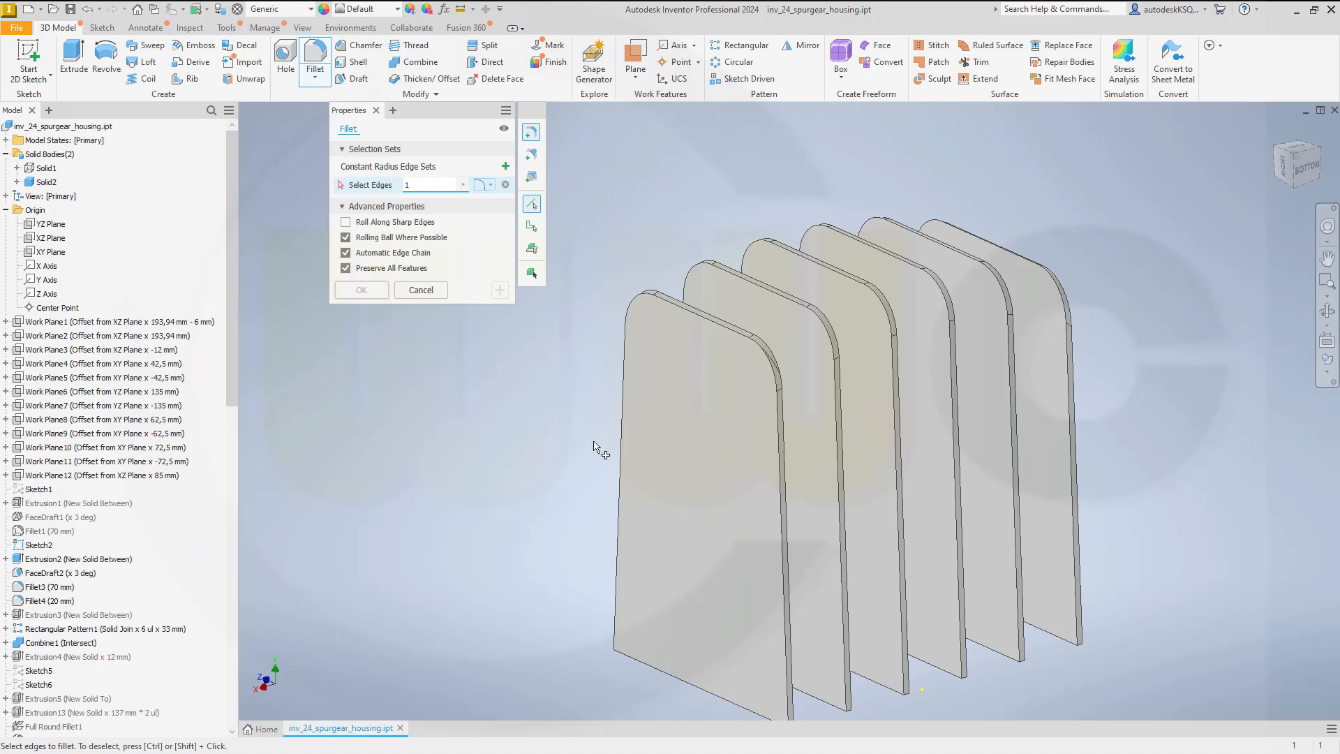
{"action": "left_click", "coordinate": [778, 432]}
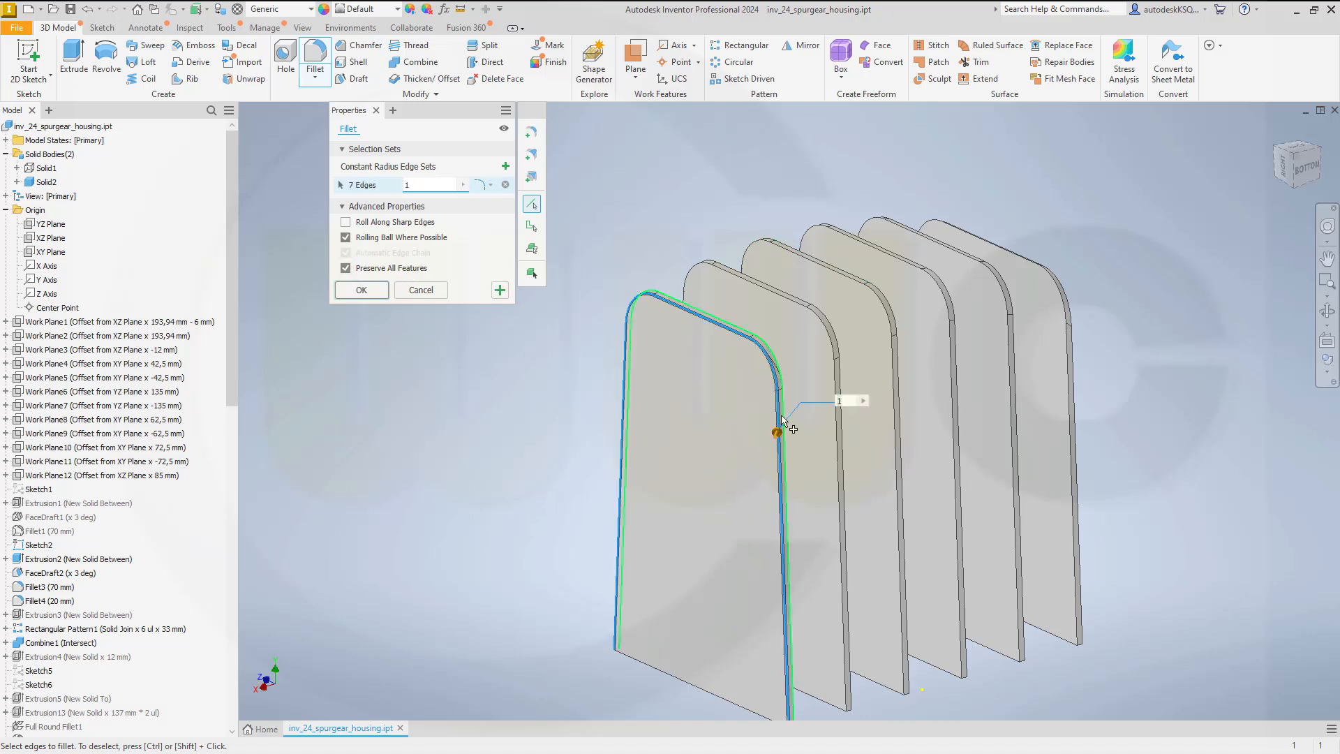
{"action": "left_click", "coordinate": [839, 450]}
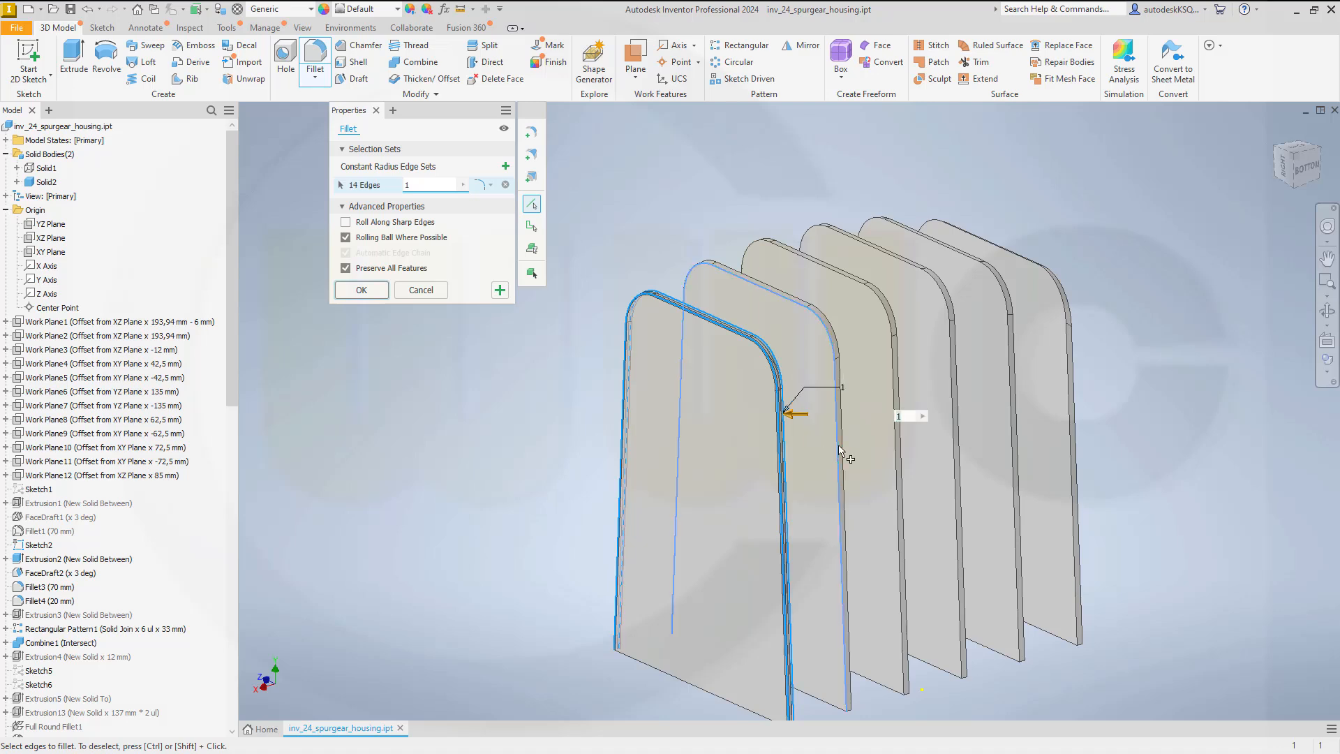
{"action": "left_click", "coordinate": [843, 444]}
{"action": "left_click", "coordinate": [844, 445]}
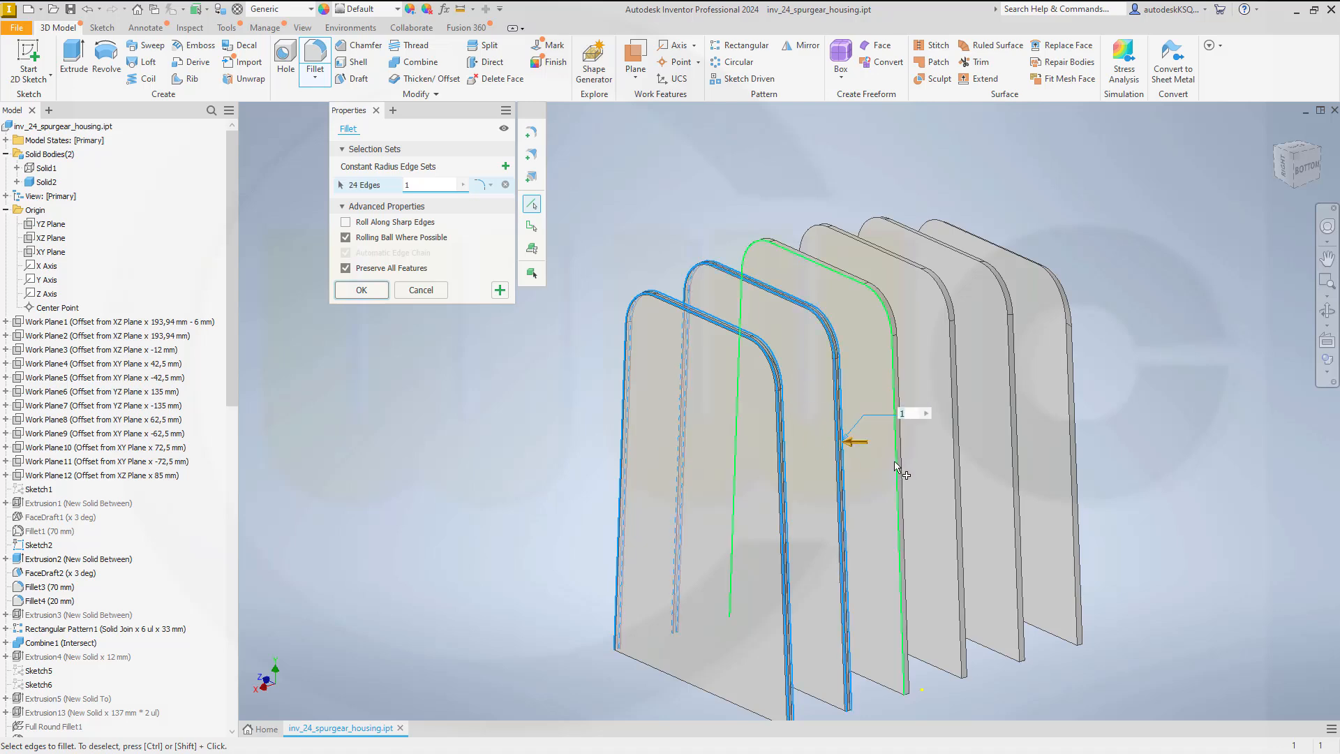
{"action": "left_click", "coordinate": [900, 460]}
{"action": "left_click", "coordinate": [903, 463]}
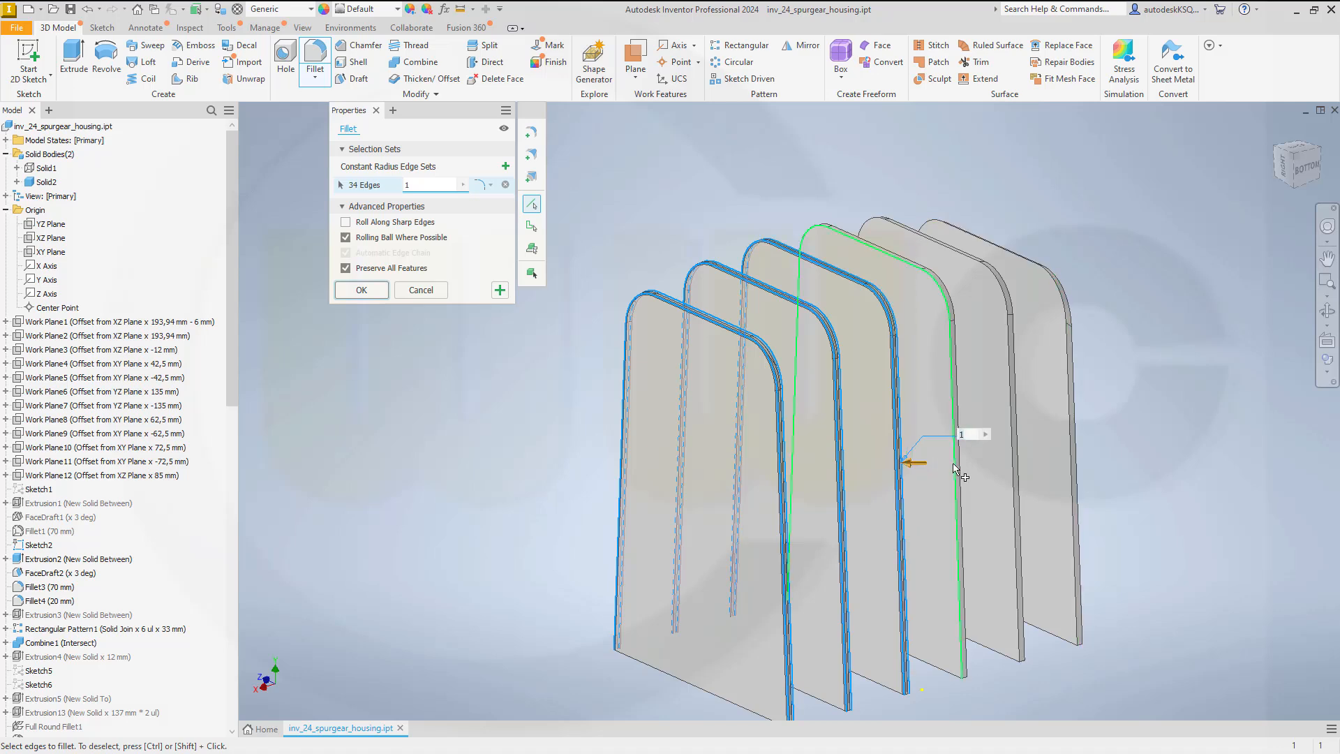
{"action": "left_click", "coordinate": [955, 469]}
{"action": "left_click", "coordinate": [964, 470]}
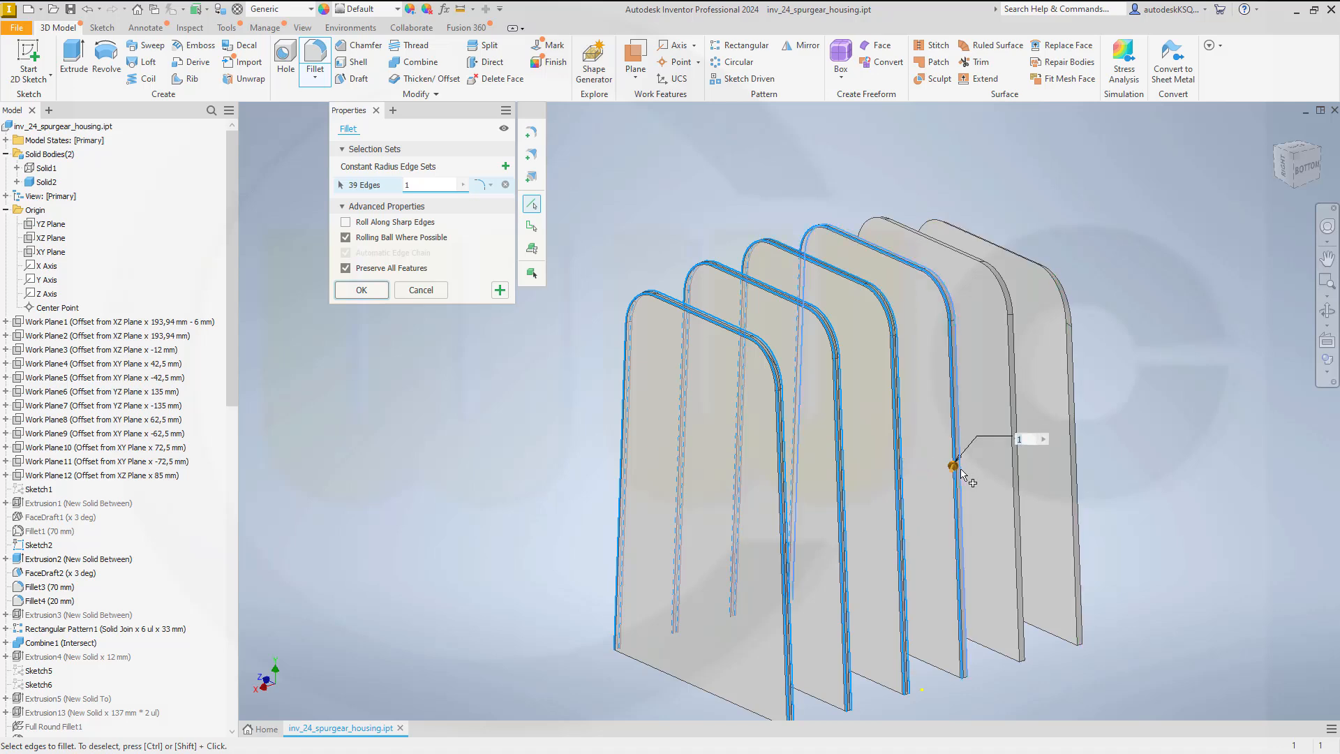
{"action": "left_click", "coordinate": [1015, 489]}
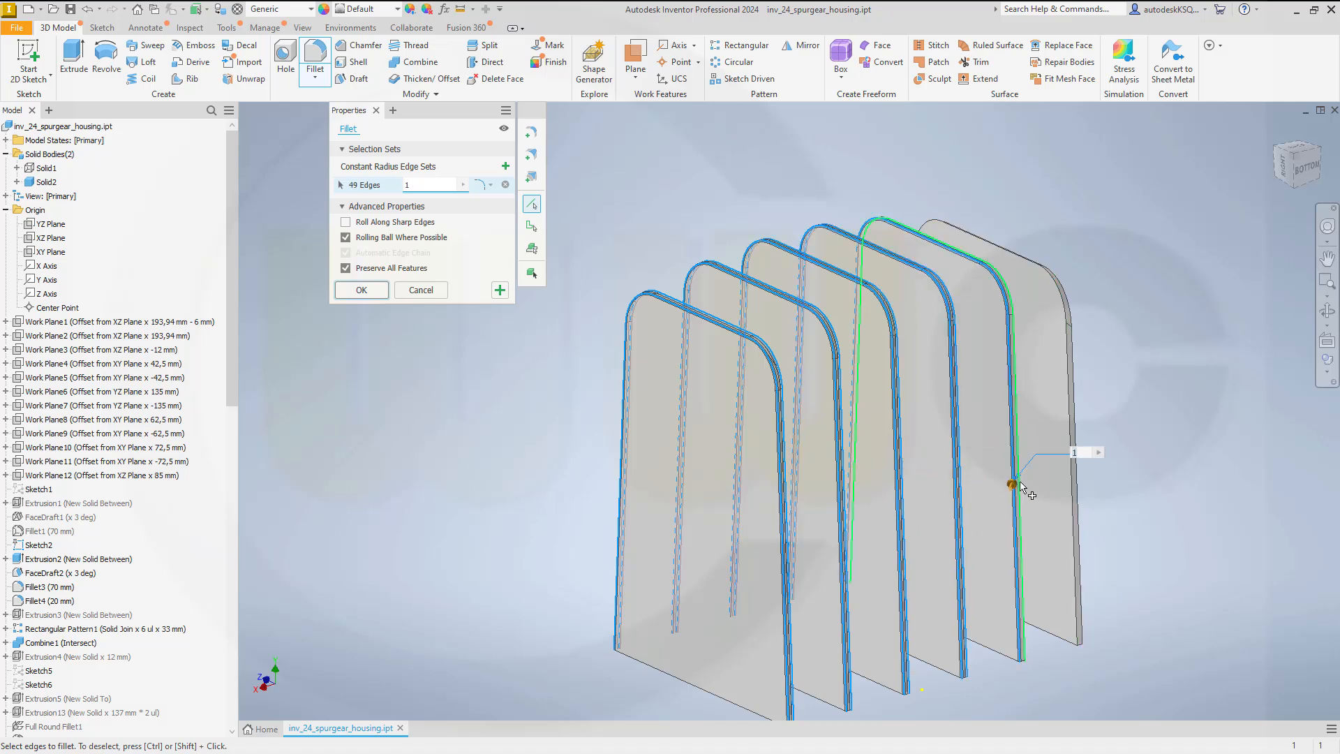
{"action": "left_click", "coordinate": [1022, 486]}
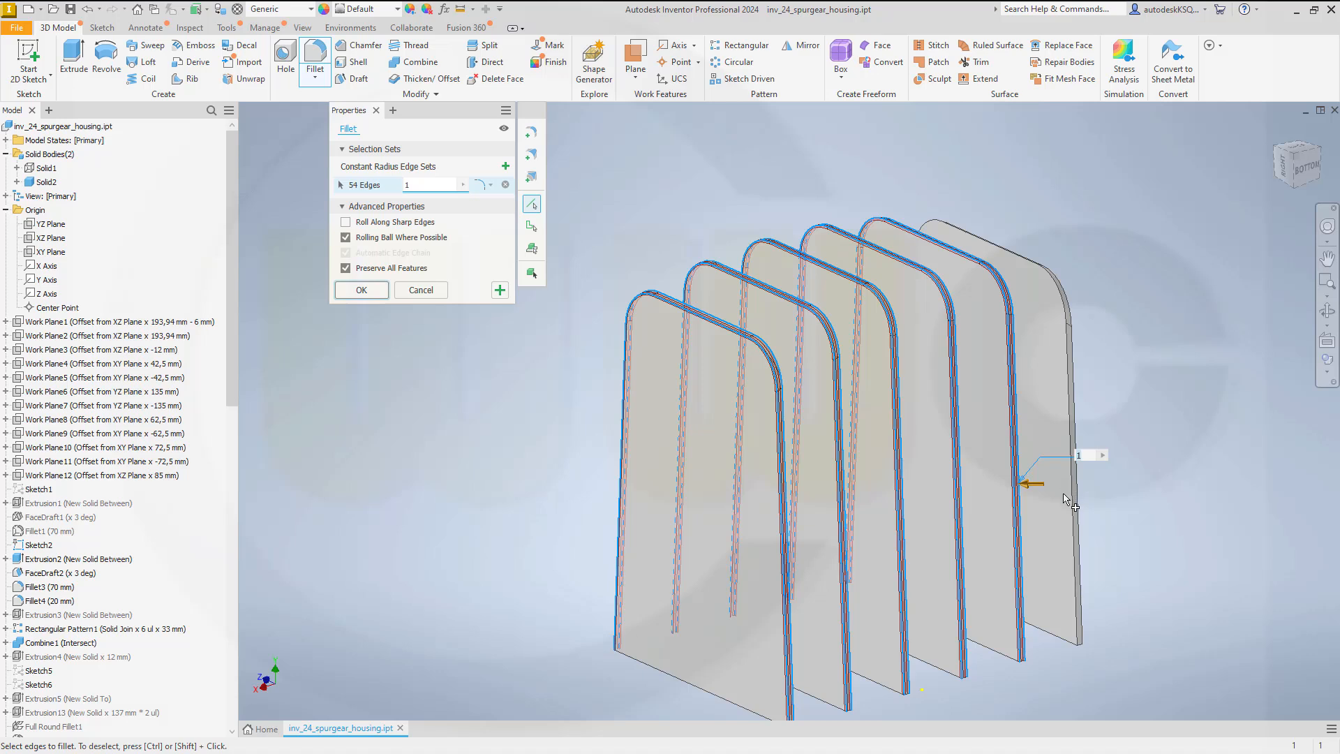
{"action": "left_click", "coordinate": [1071, 496]}
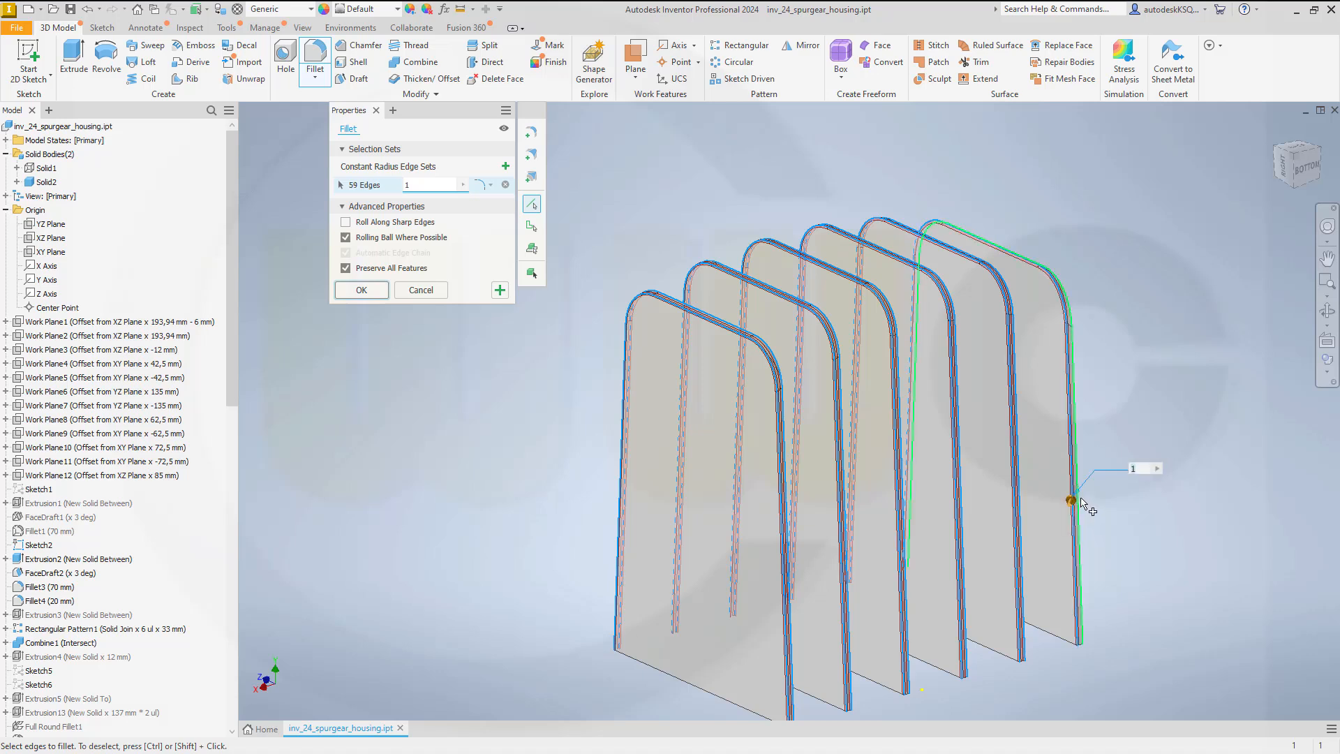
{"action": "left_click", "coordinate": [1081, 472]}
{"action": "left_click", "coordinate": [363, 290]}
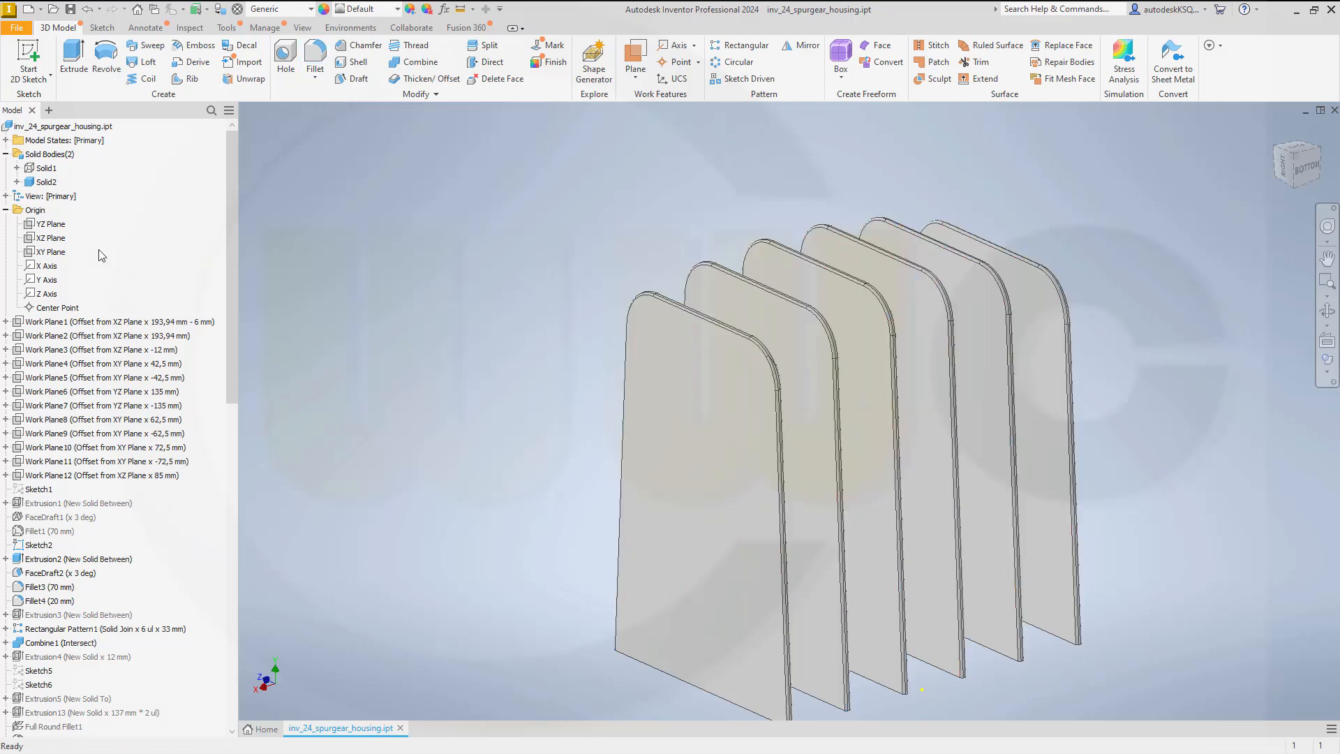
Step: Show the housing body Solid1 together with the rib plates
{"action": "right_click", "coordinate": [47, 168]}
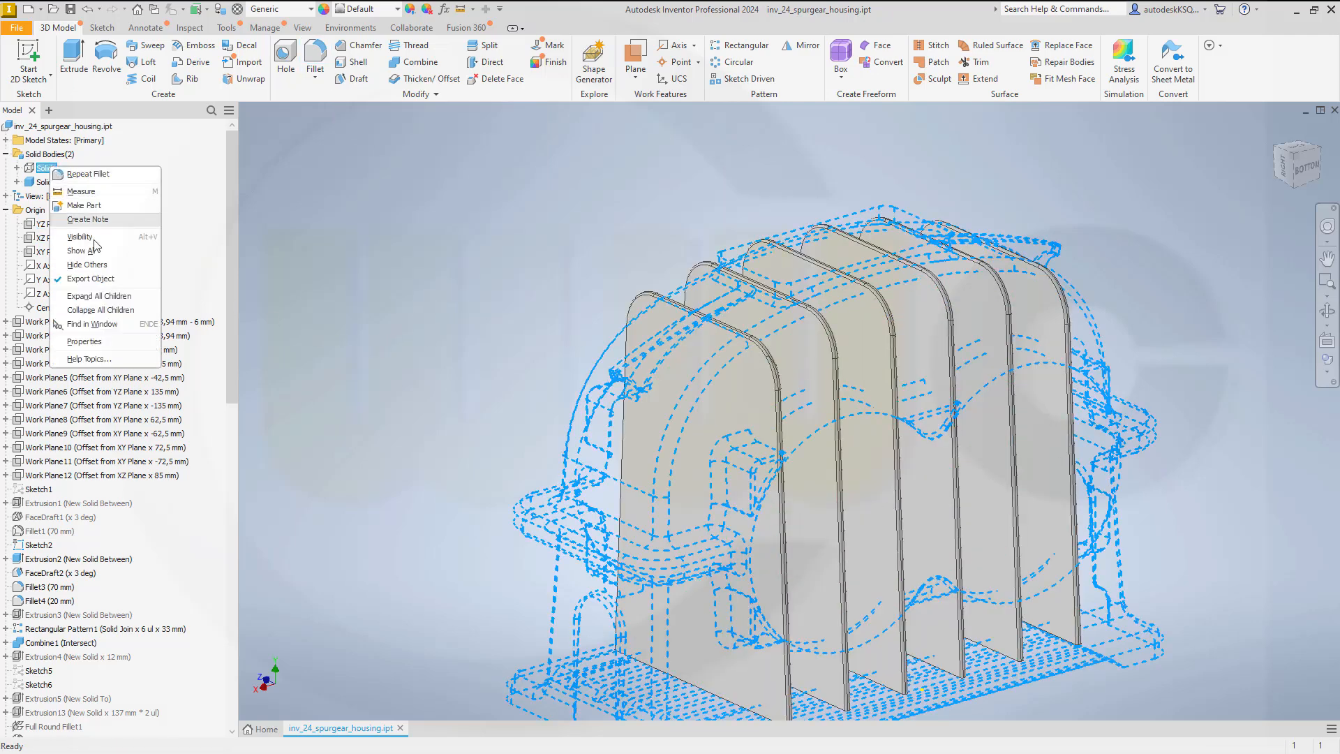
{"action": "left_click", "coordinate": [81, 237]}
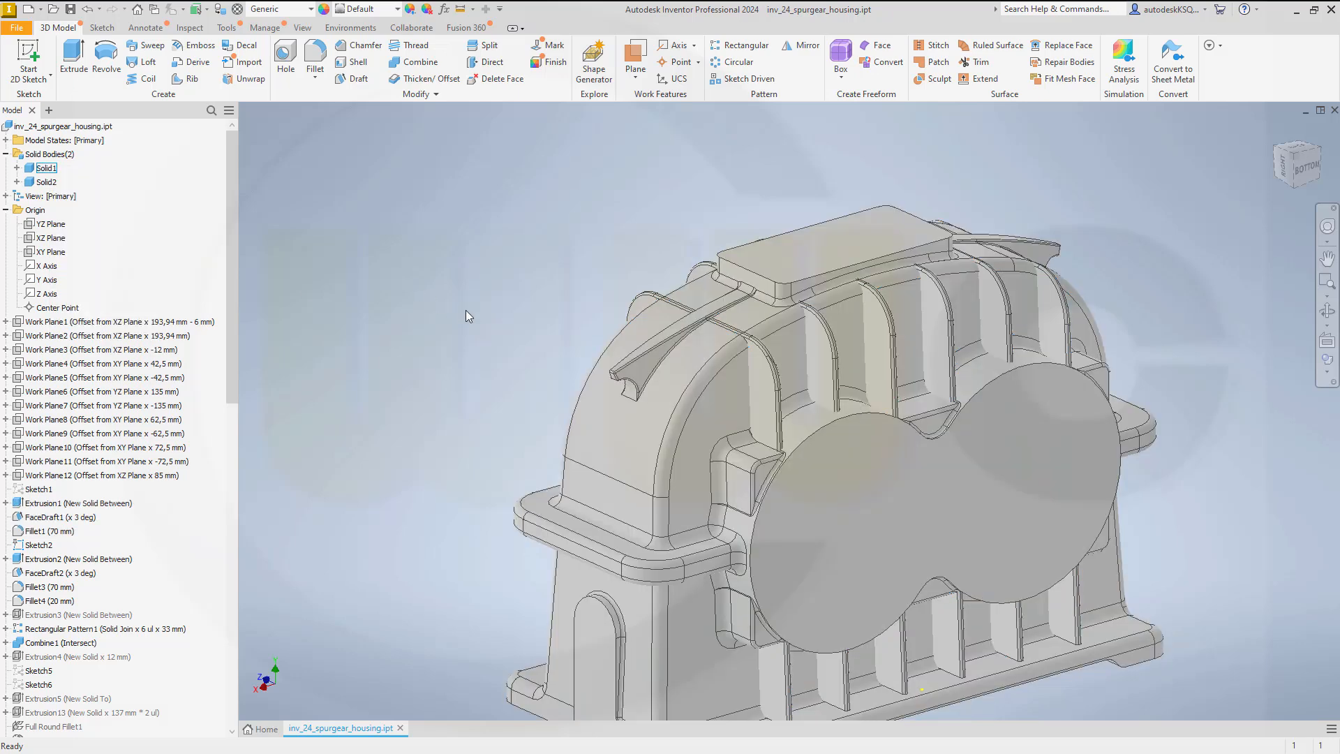
{"action": "left_click", "coordinate": [420, 62]}
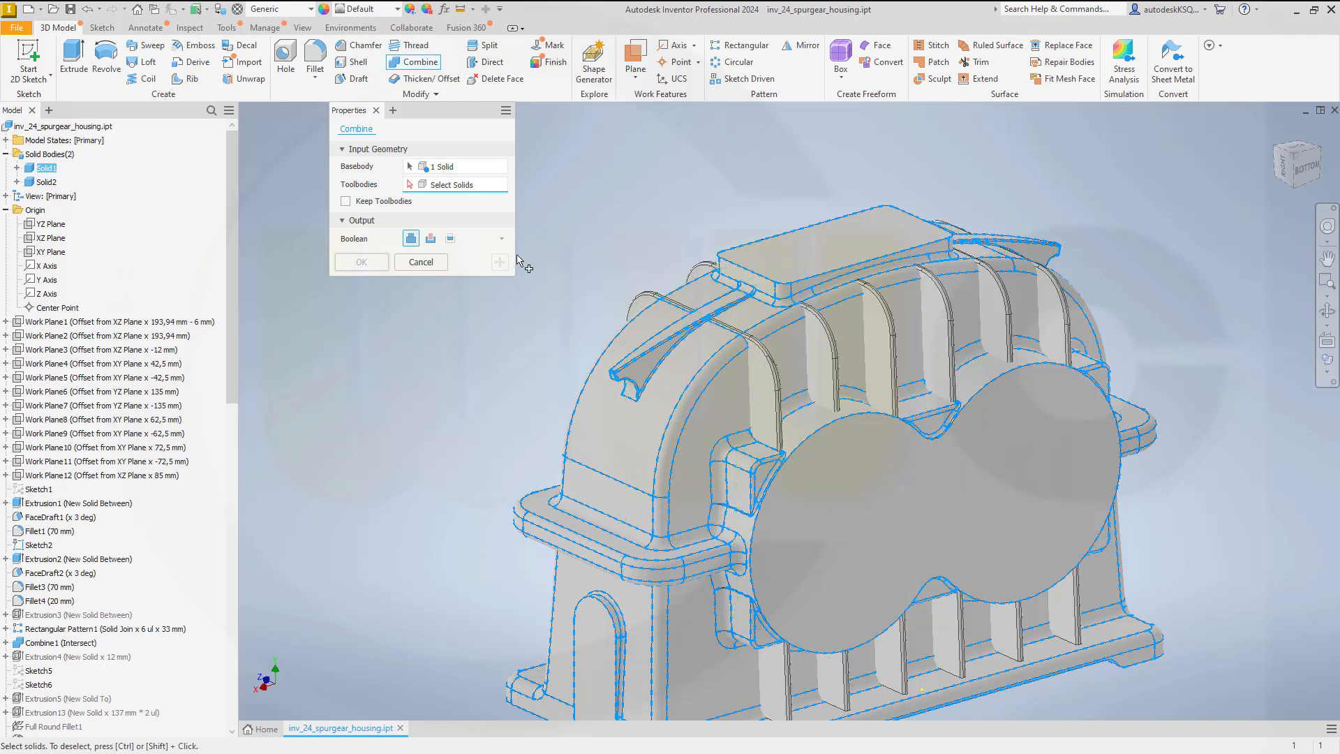
{"action": "left_click", "coordinate": [695, 370]}
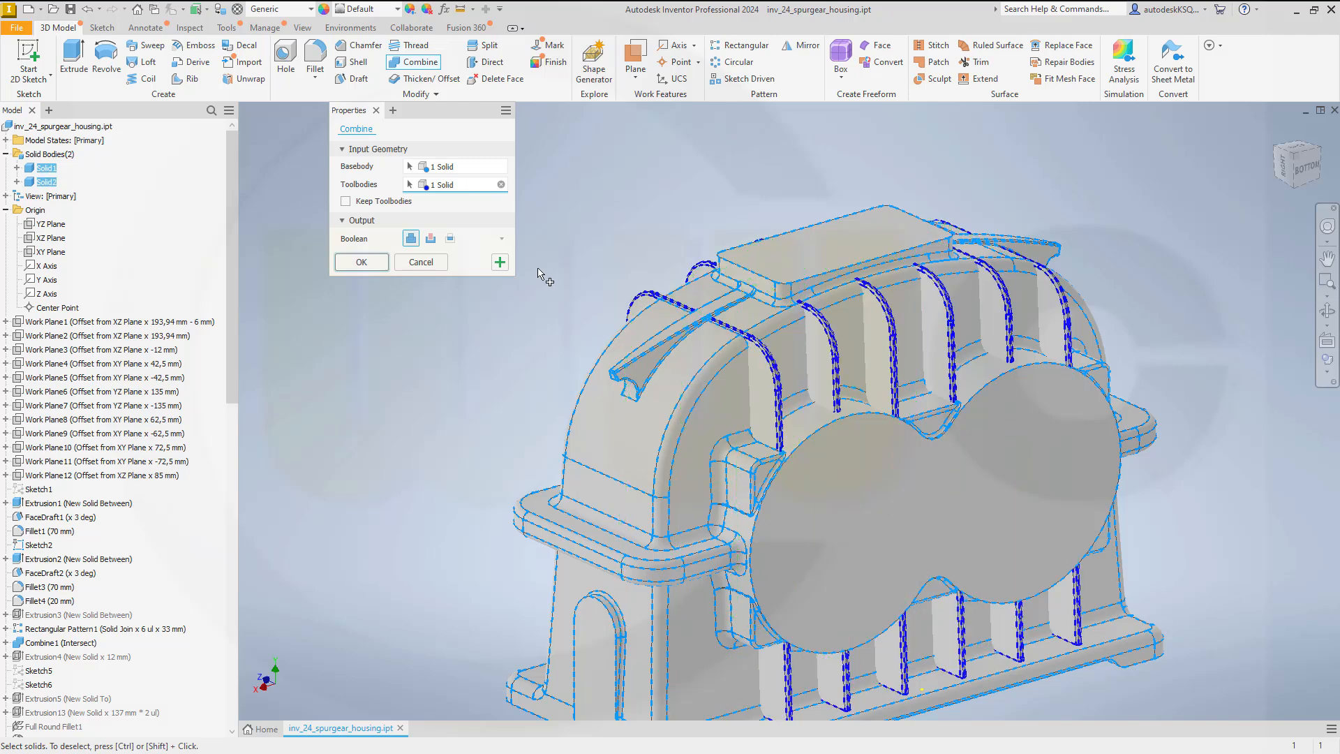
{"action": "left_click", "coordinate": [444, 261]}
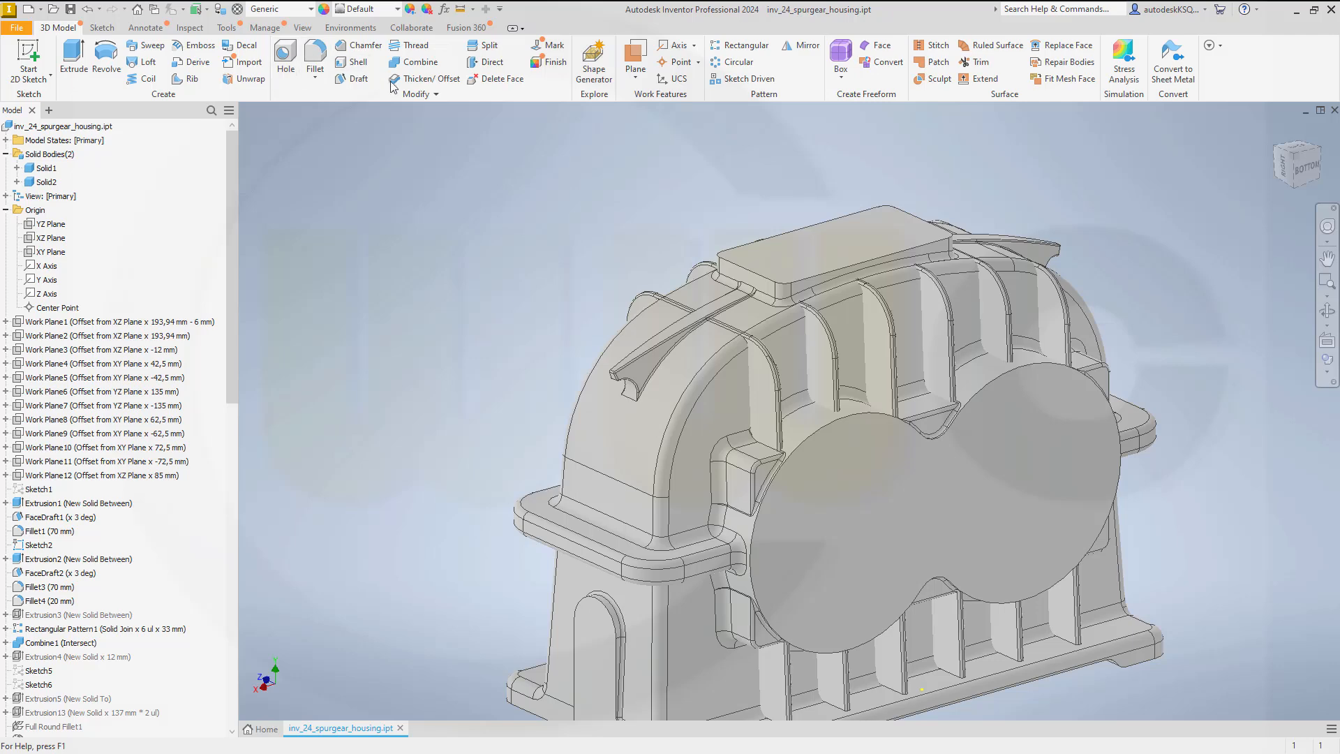
Step: Join the rib plate body Solid2 to the housing body Solid1 with Combine
{"action": "left_click", "coordinate": [419, 62]}
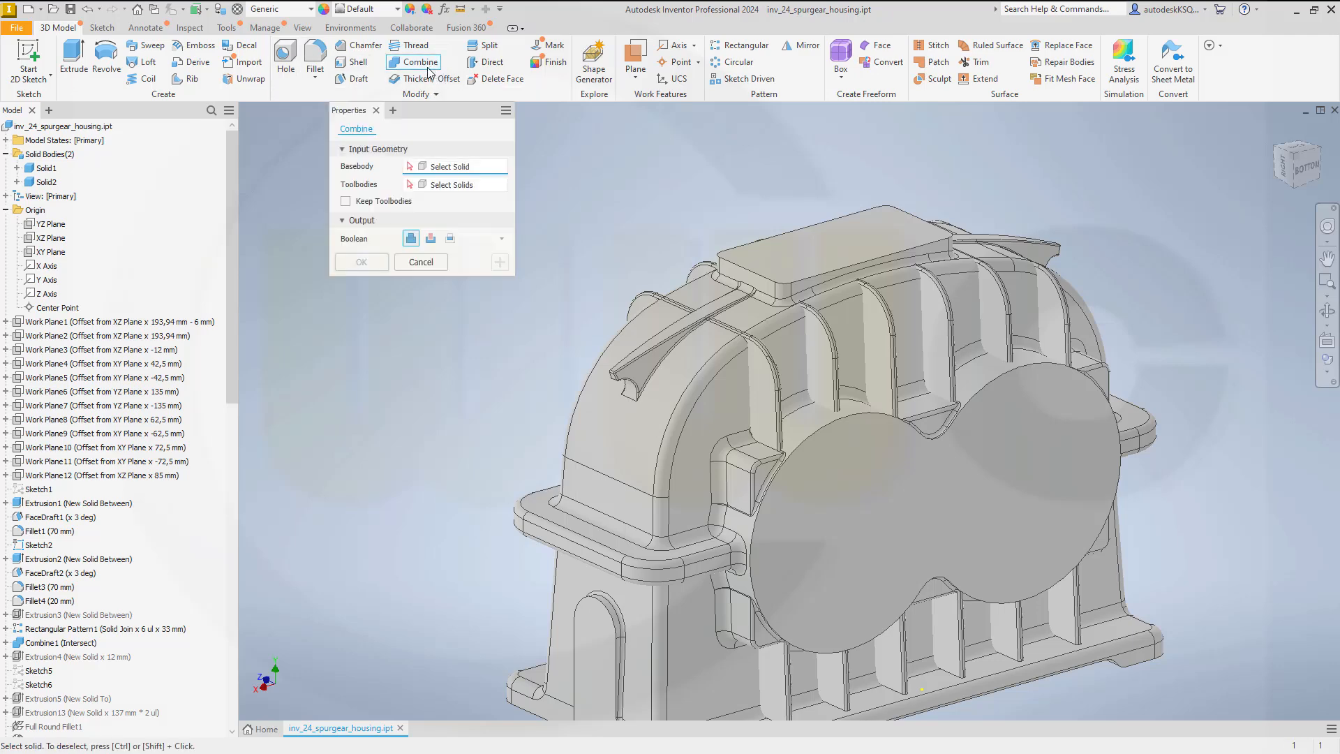
{"action": "left_click", "coordinate": [46, 168]}
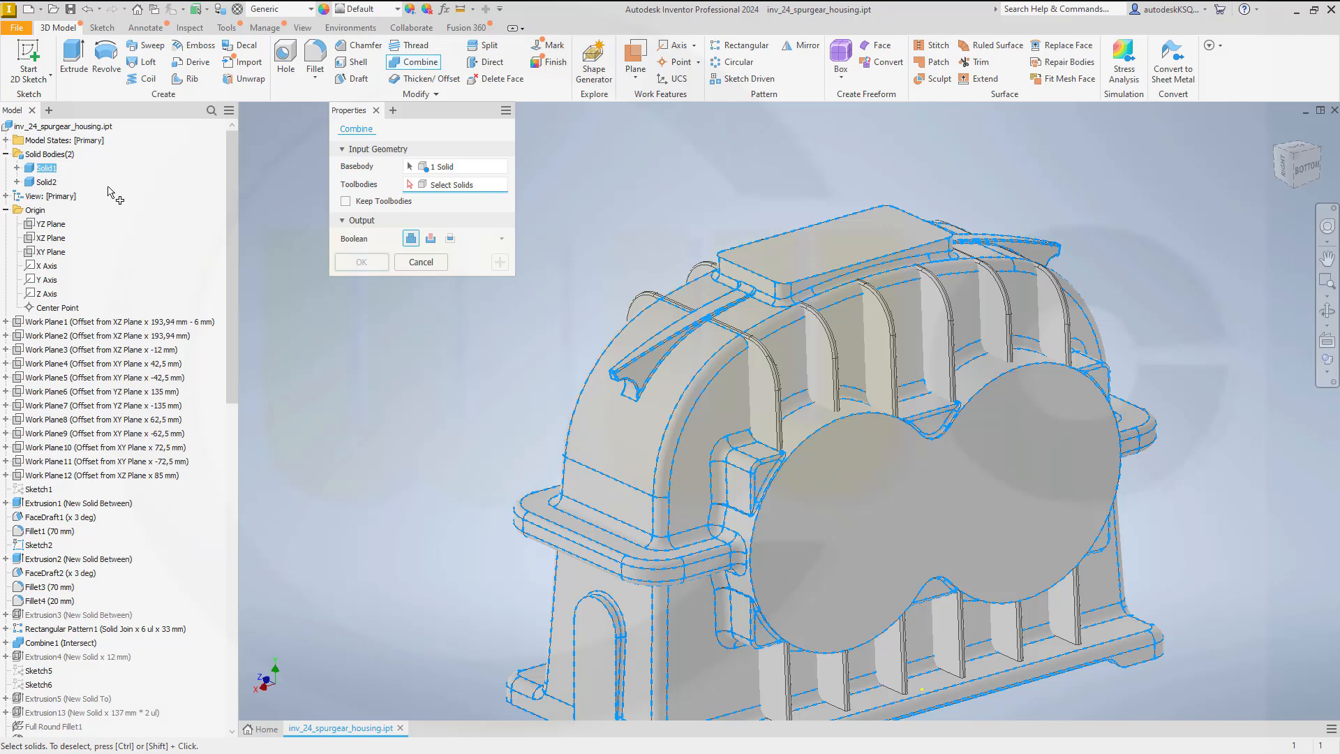
{"action": "left_click", "coordinate": [46, 182]}
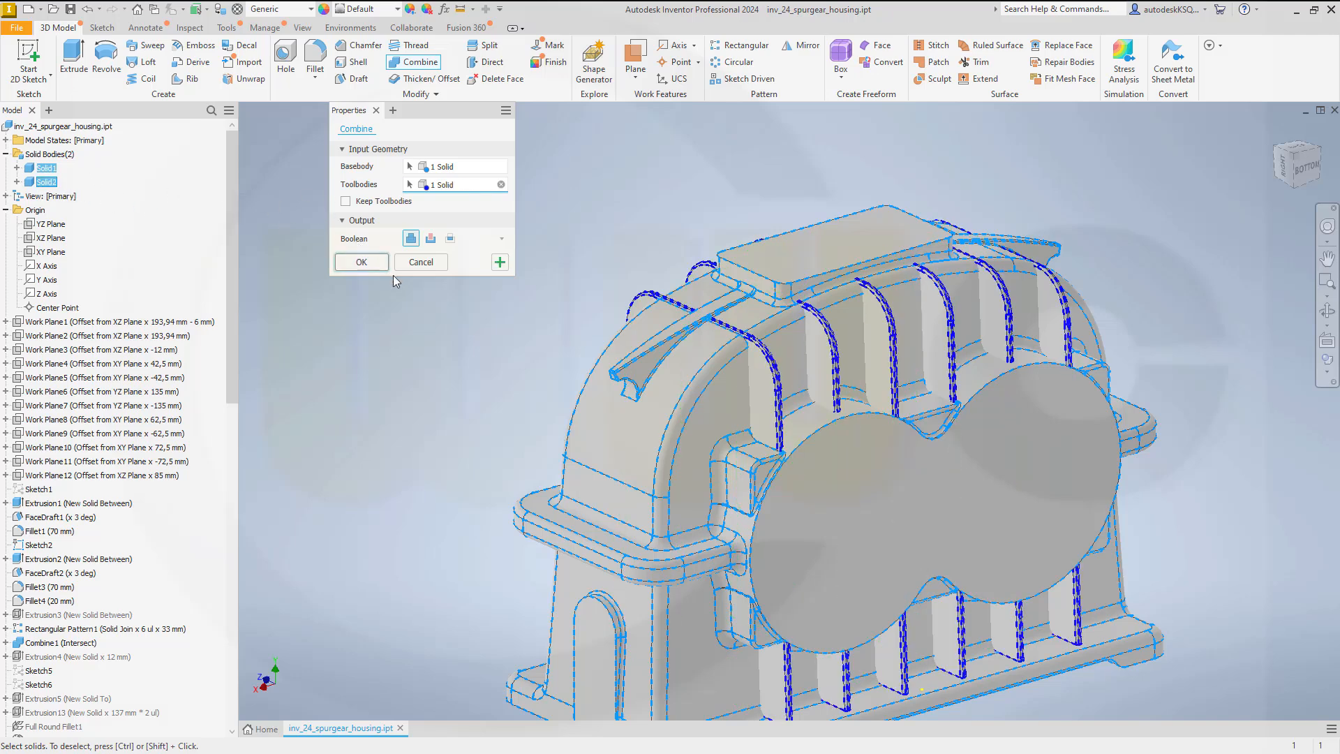
{"action": "left_click", "coordinate": [361, 262]}
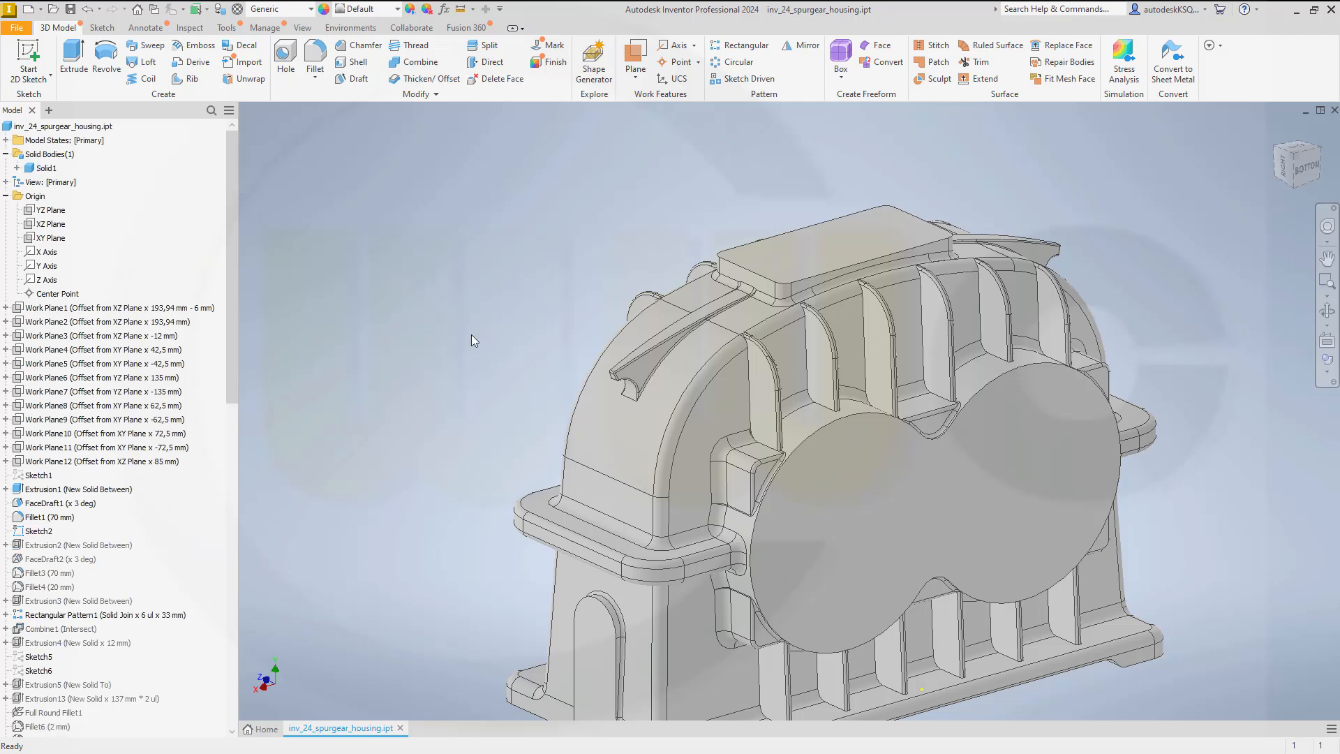
Step: Fillet the joint edge chains of the six upper and six lower ribs on one face of the housing with a 1 mm radius
{"action": "key", "text": "F2"}
{"action": "mouse_move", "coordinate": [518, 349]}
{"action": "middle_mouse_down", "text": "shift"}
{"action": "mouse_move", "coordinate": [543, 341]}
{"action": "mouse_move", "coordinate": [530, 341]}
{"action": "middle_mouse_up", "text": "shift"}
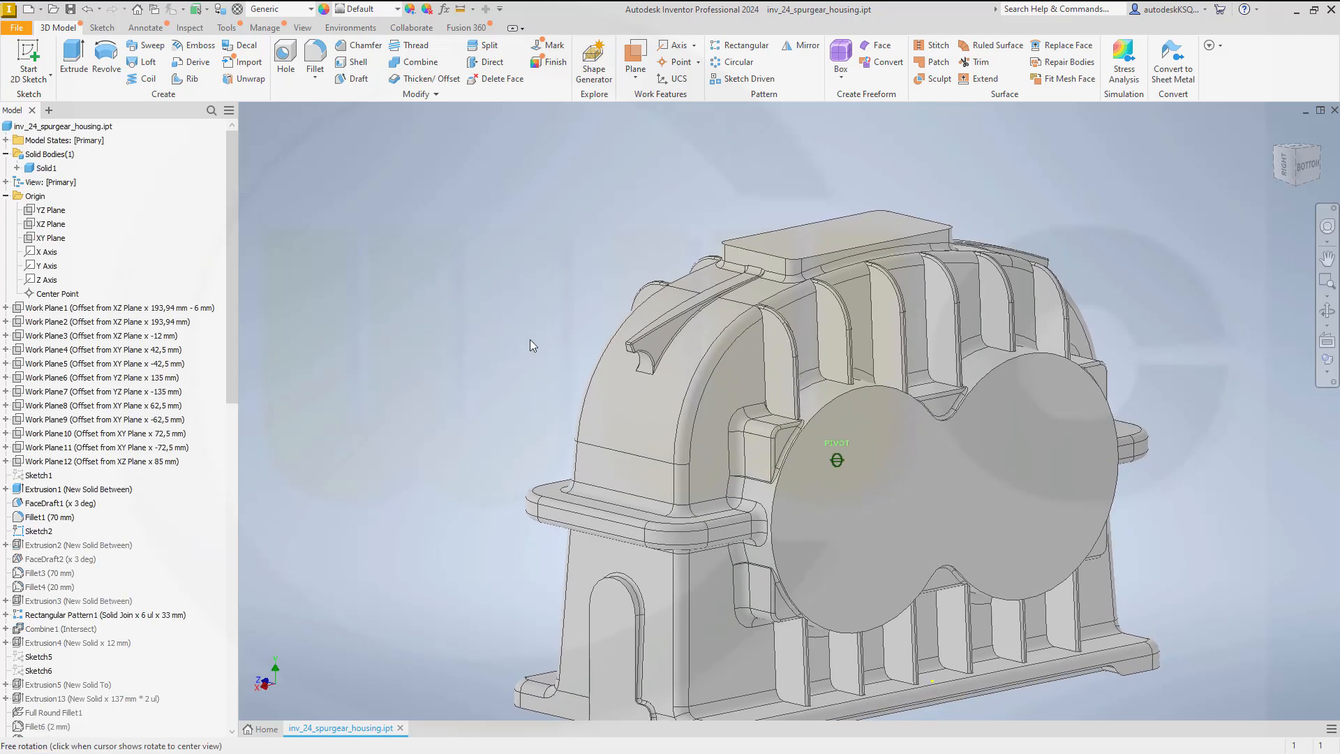
{"action": "left_click", "coordinate": [317, 56]}
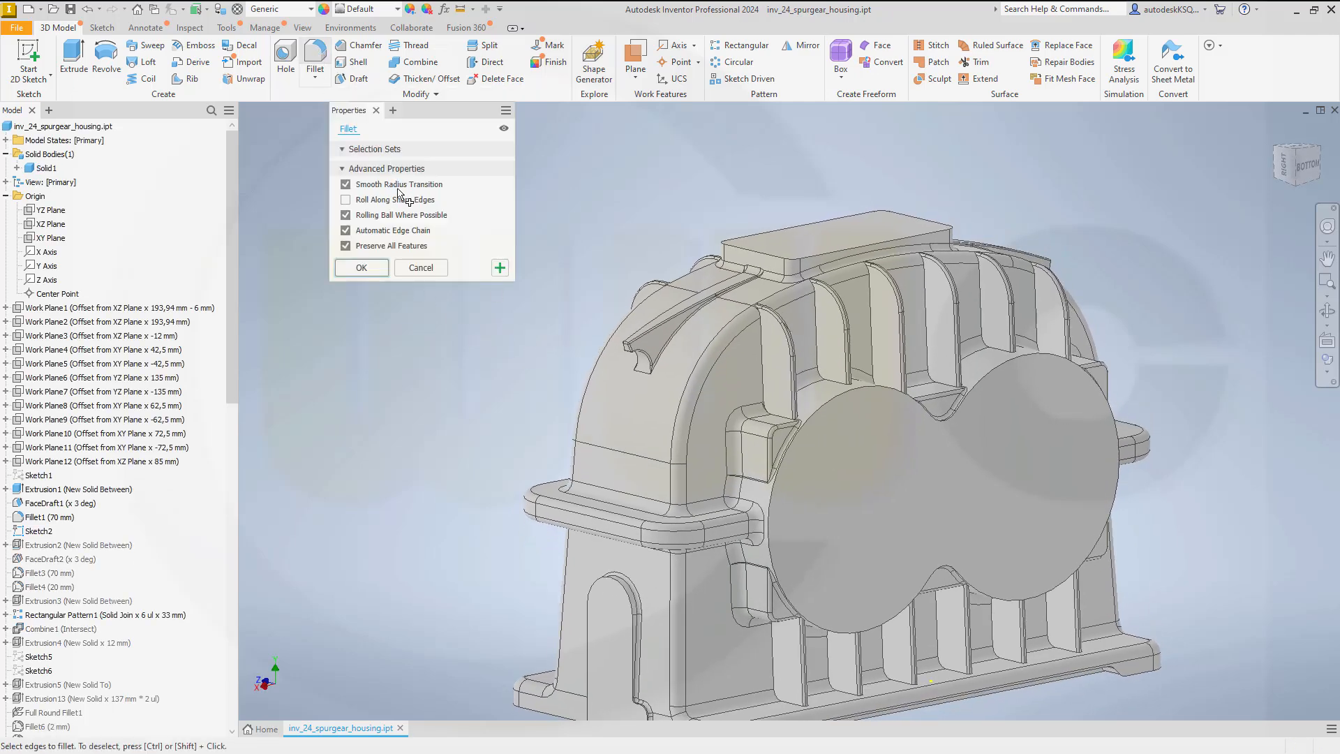
{"action": "left_click", "coordinate": [763, 377]}
{"action": "left_click", "coordinate": [824, 370]}
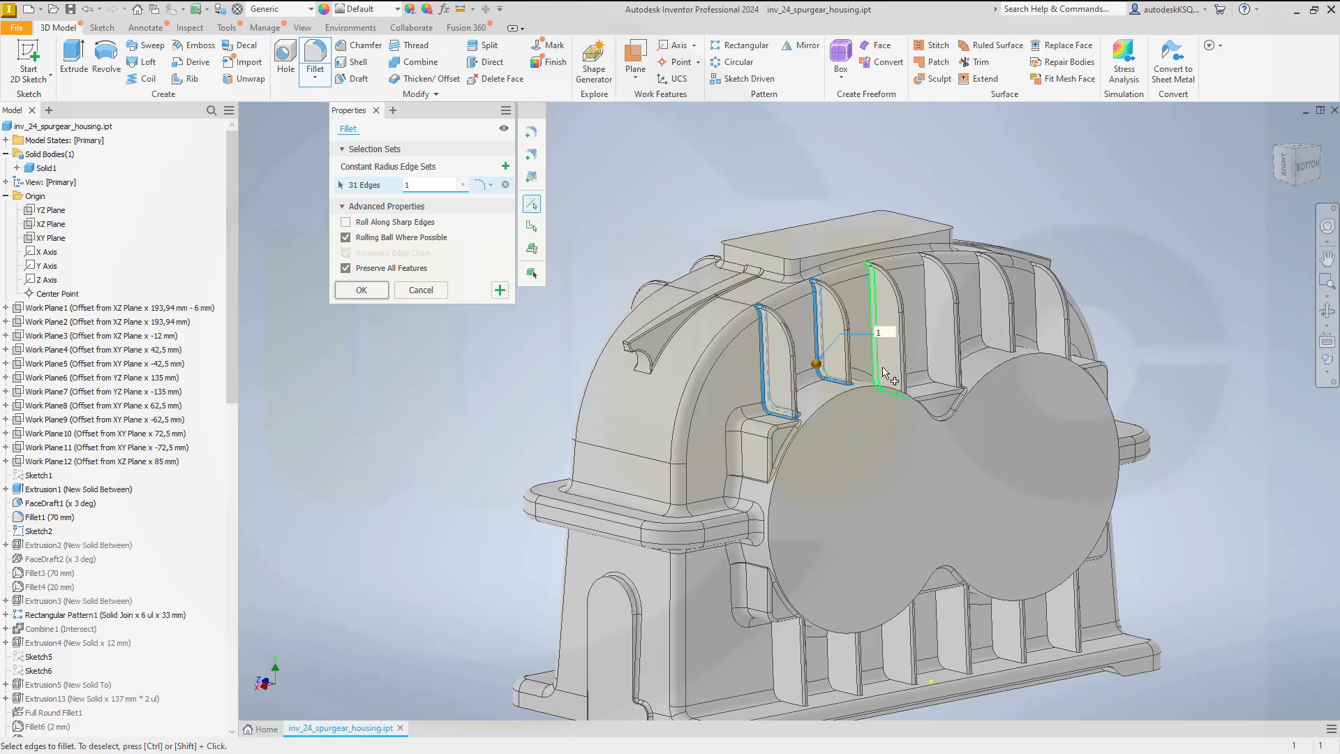
{"action": "left_click", "coordinate": [909, 383]}
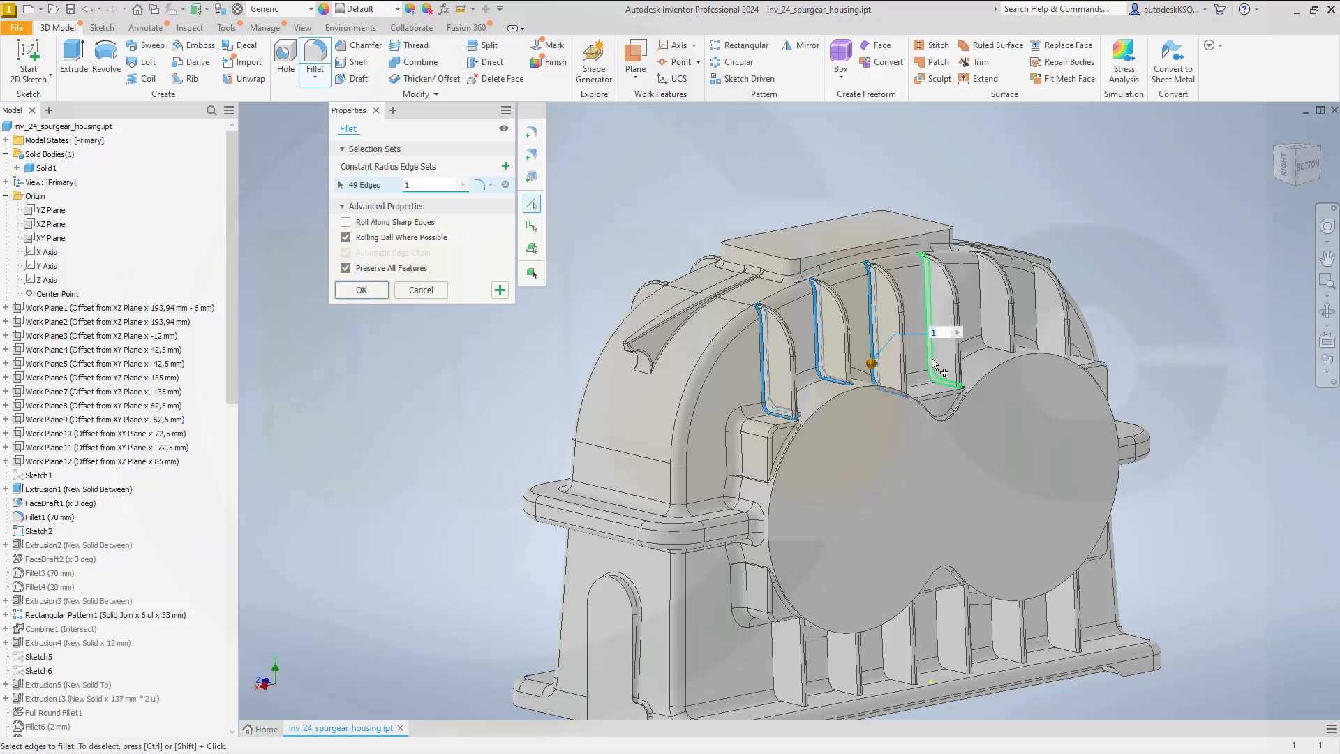
{"action": "left_click", "coordinate": [949, 349]}
{"action": "left_click", "coordinate": [980, 324]}
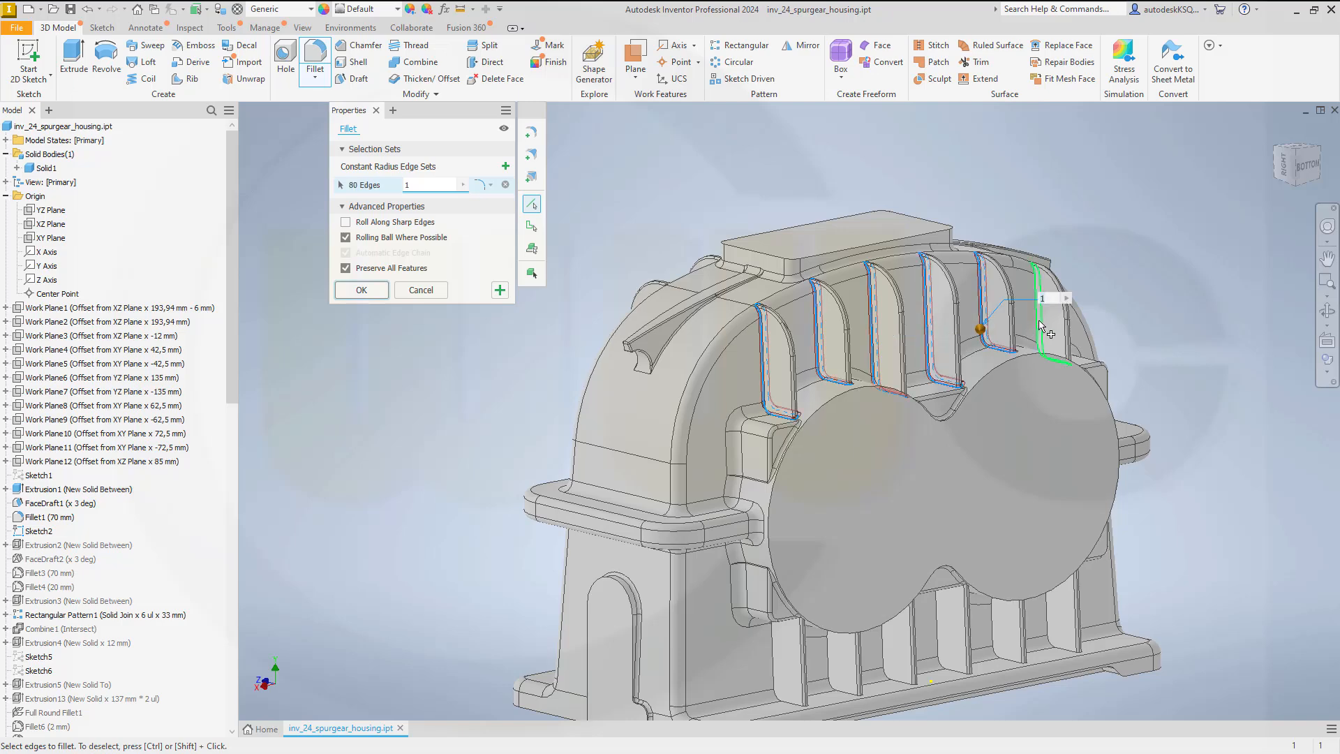
{"action": "left_click", "coordinate": [1043, 328]}
{"action": "left_click", "coordinate": [799, 681]}
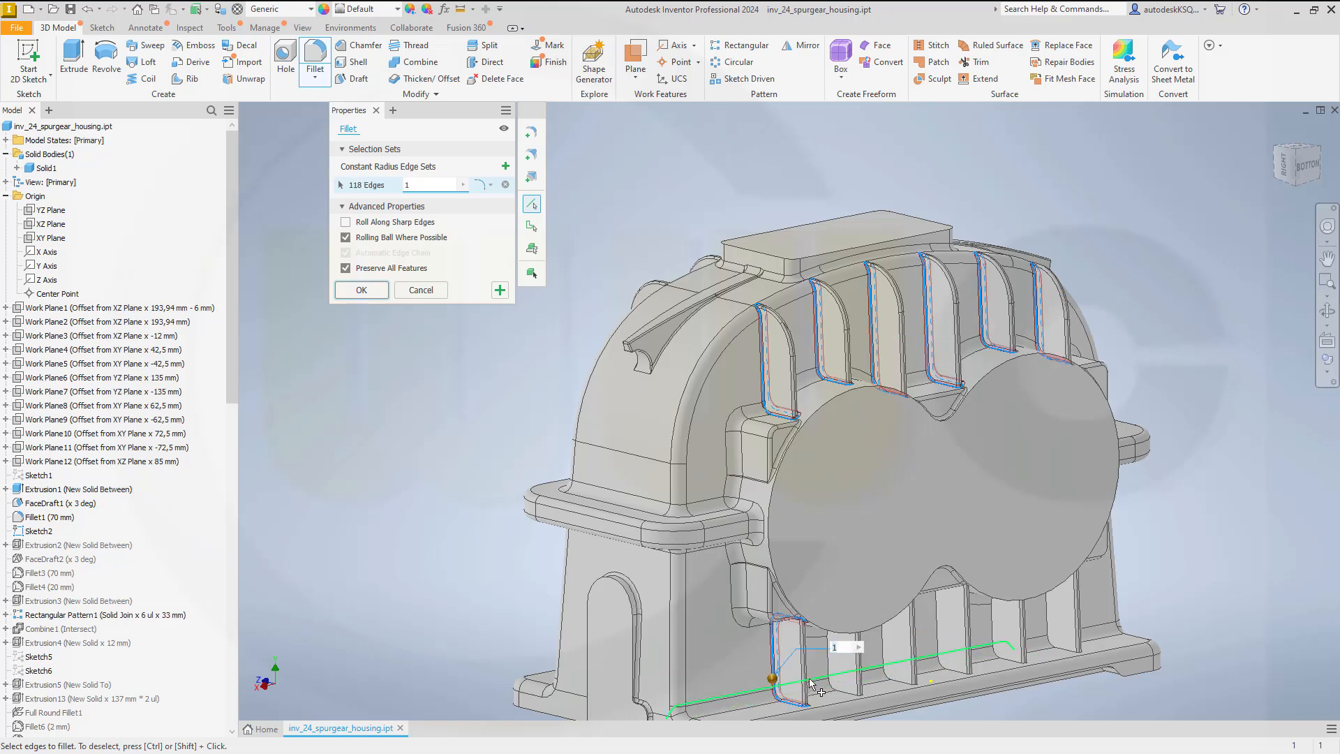
{"action": "left_click", "coordinate": [860, 674]}
{"action": "left_click", "coordinate": [901, 667]}
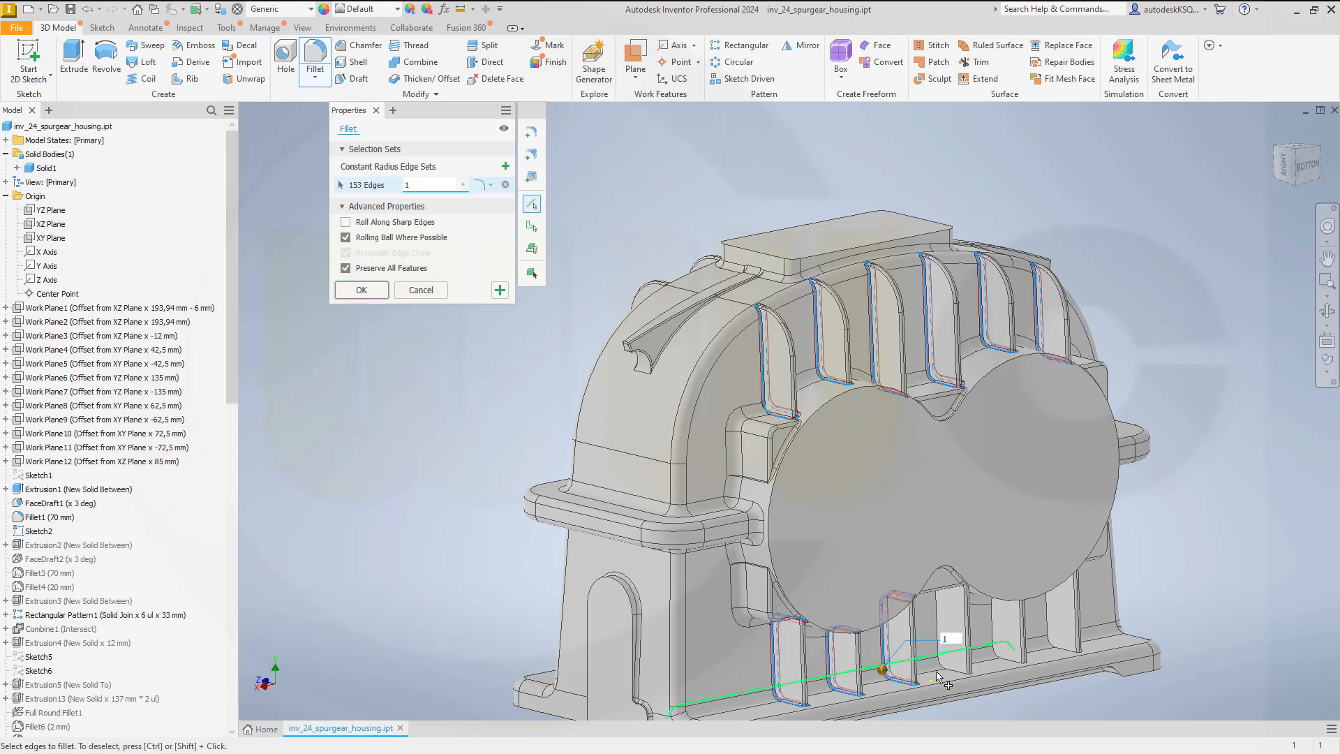
{"action": "left_click", "coordinate": [941, 654]}
{"action": "left_click", "coordinate": [1011, 632]}
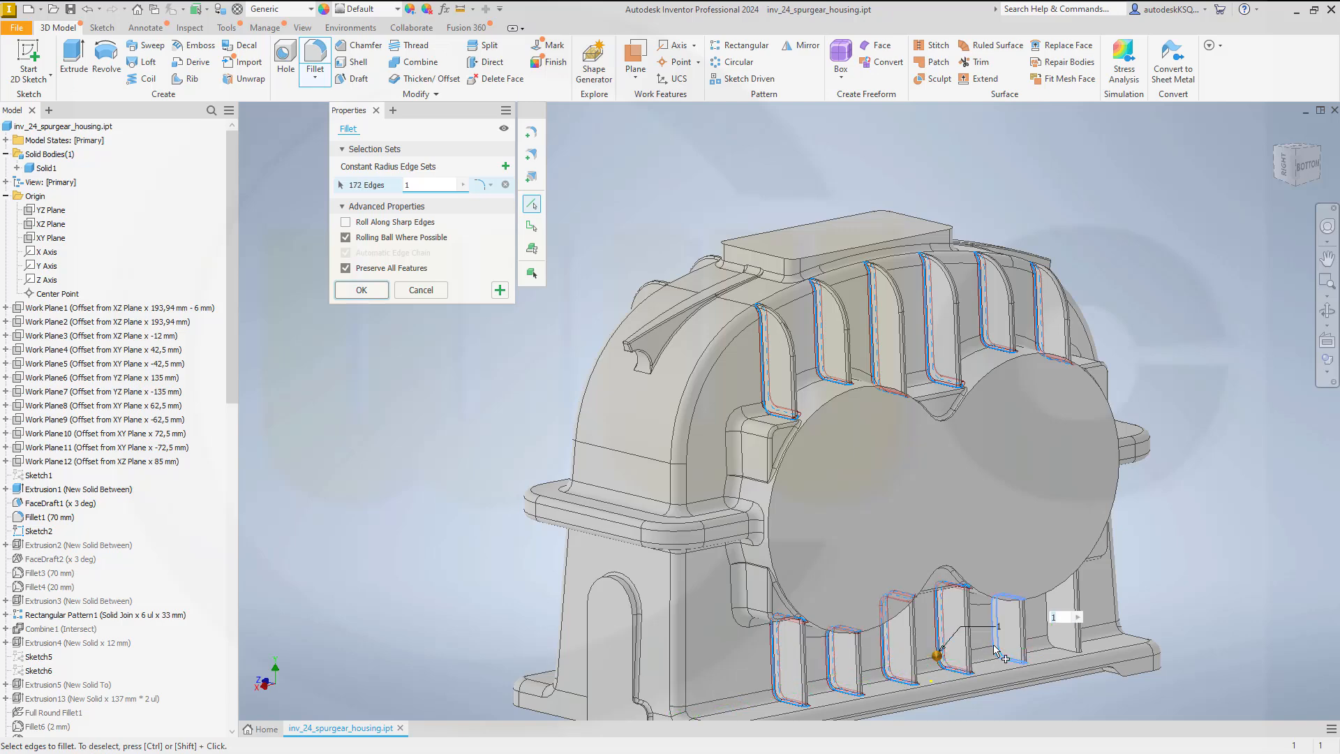
{"action": "left_click", "coordinate": [1051, 607]}
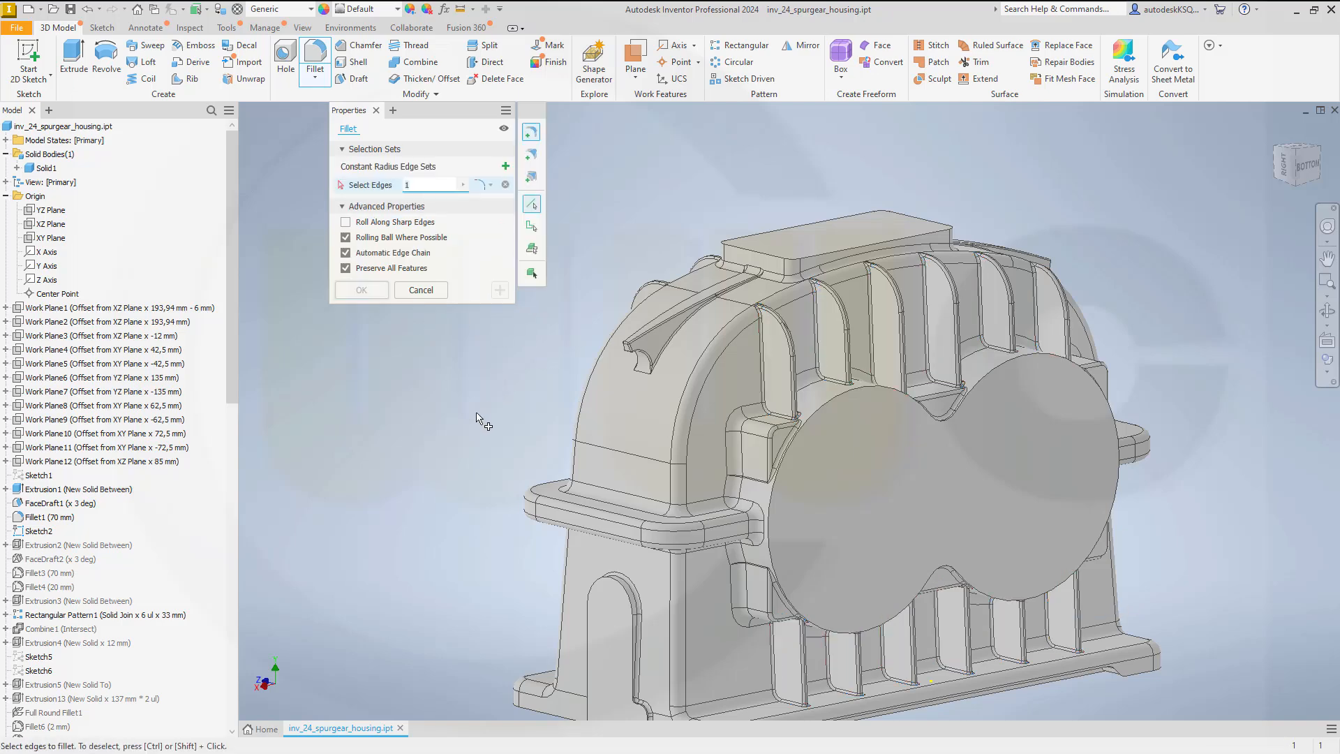
Step: Fillet the joint edge chains of all twelve ribs on the opposite face of the housing with a 1 mm radius
{"action": "middle_click_drag", "start_coordinate": [480, 416], "coordinate": [743, 401], "text": "shift"}
{"action": "left_click", "coordinate": [738, 396]}
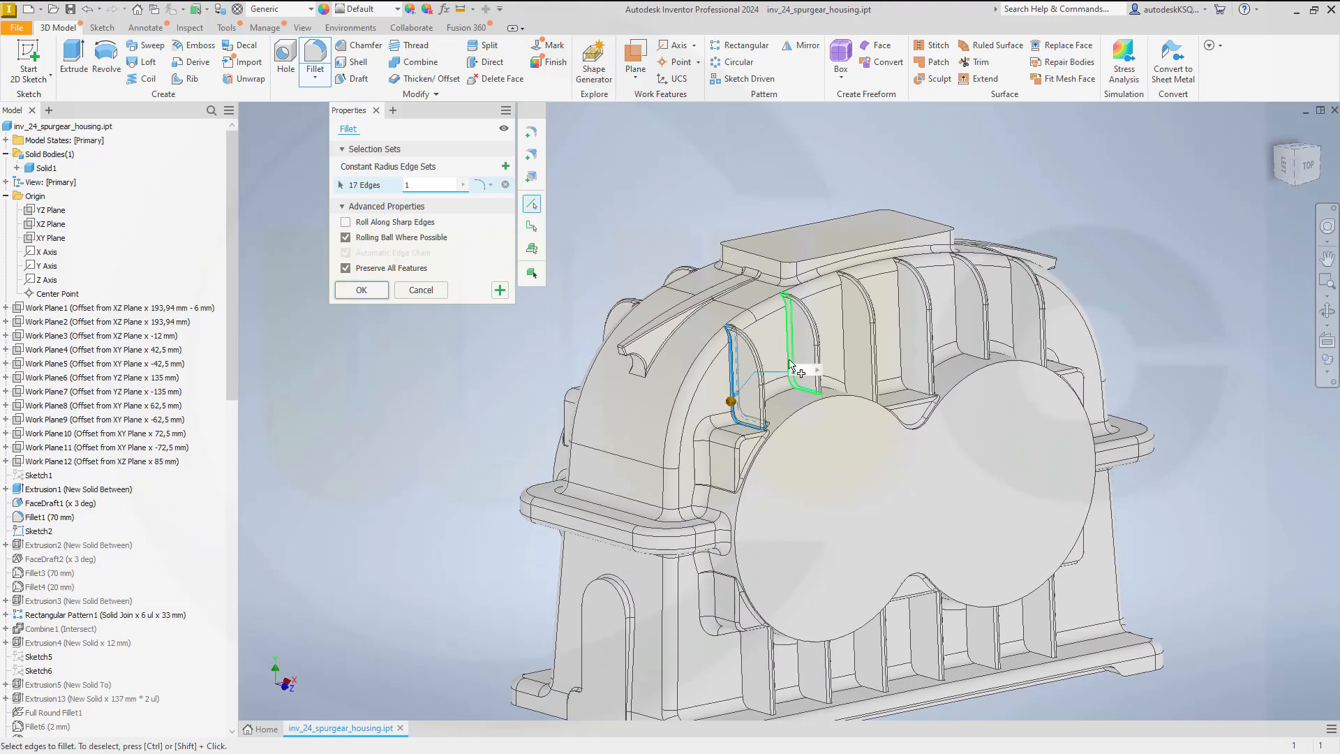
{"action": "left_click", "coordinate": [791, 365]}
{"action": "left_click", "coordinate": [843, 353]}
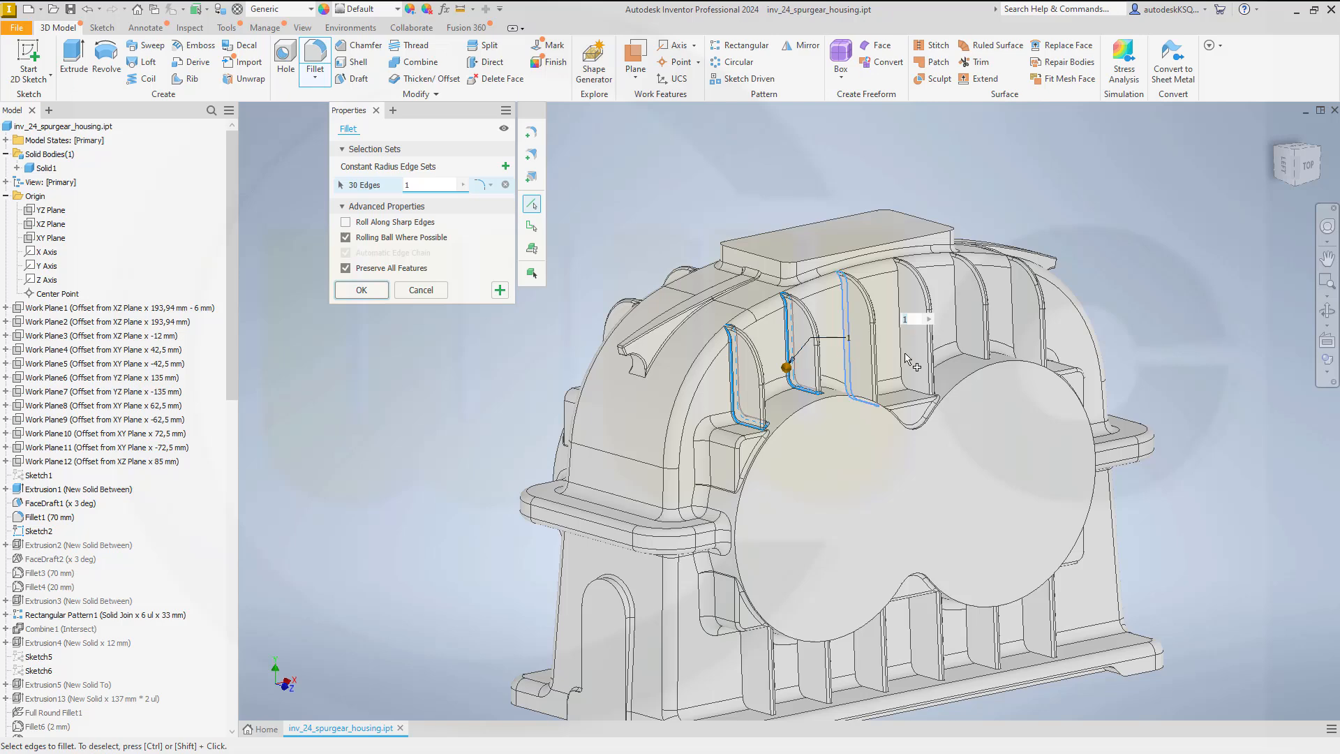
{"action": "left_click", "coordinate": [920, 355]}
{"action": "left_click", "coordinate": [959, 328]}
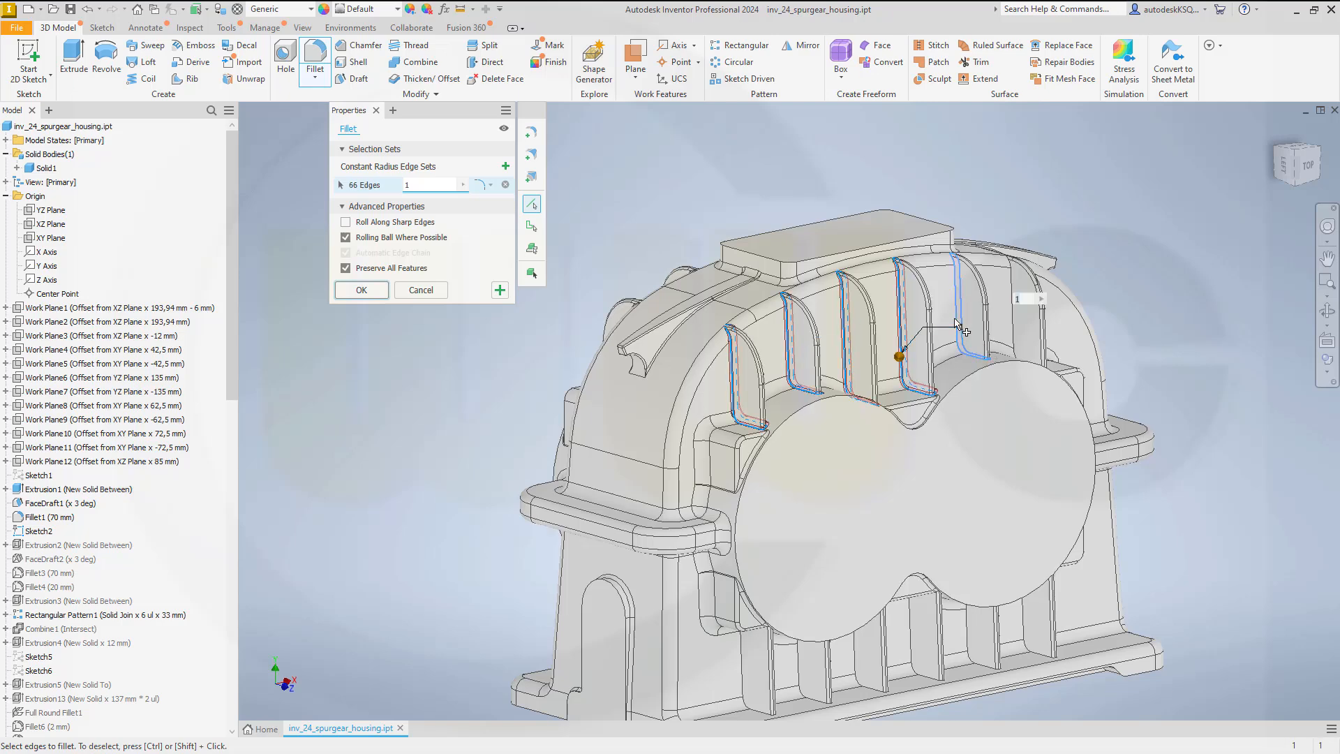
{"action": "left_click", "coordinate": [1021, 344]}
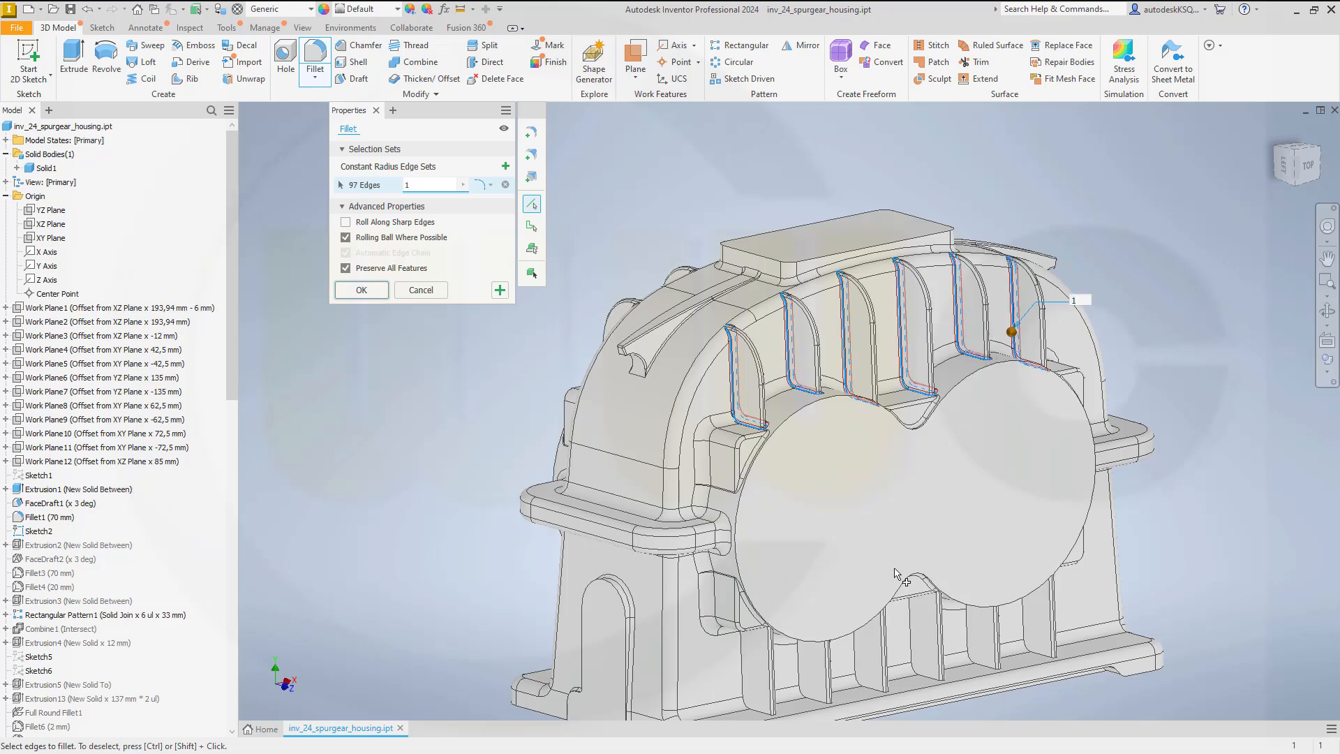
{"action": "left_click", "coordinate": [746, 671]}
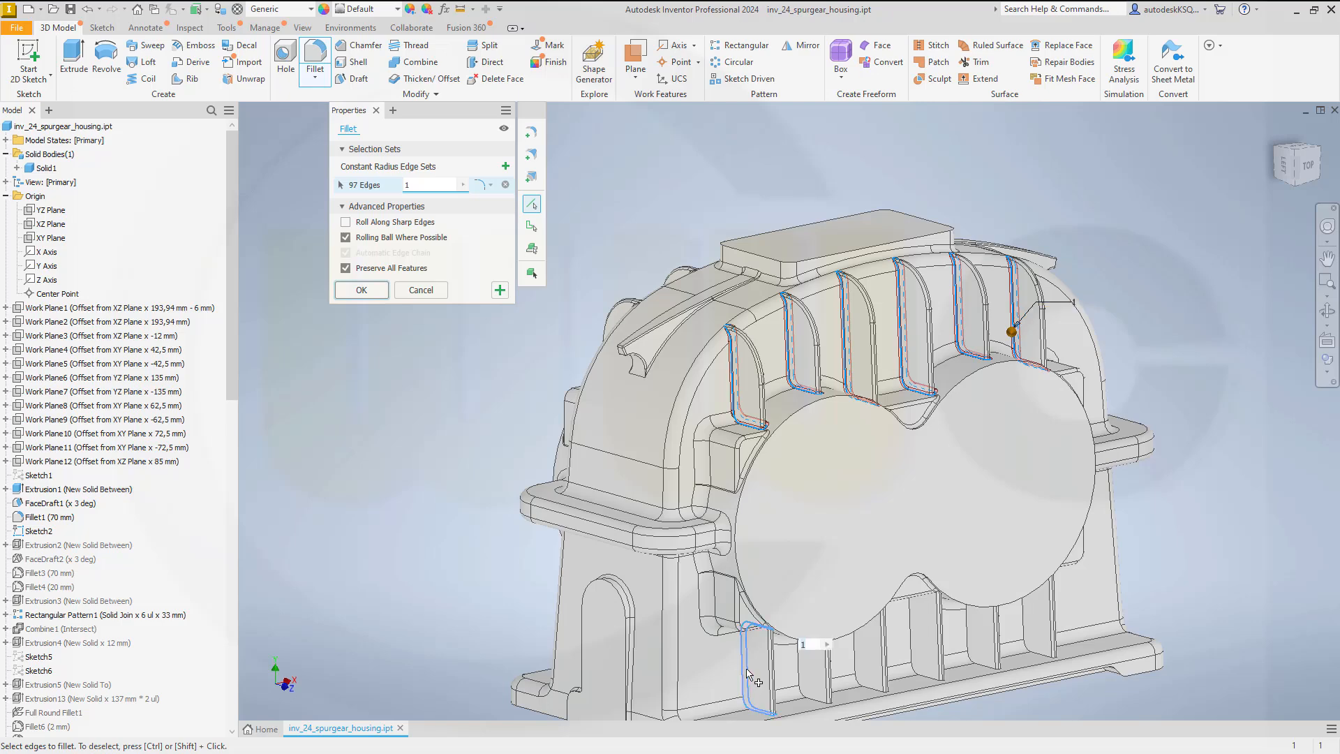
{"action": "left_click", "coordinate": [817, 674]}
{"action": "left_click", "coordinate": [862, 670]}
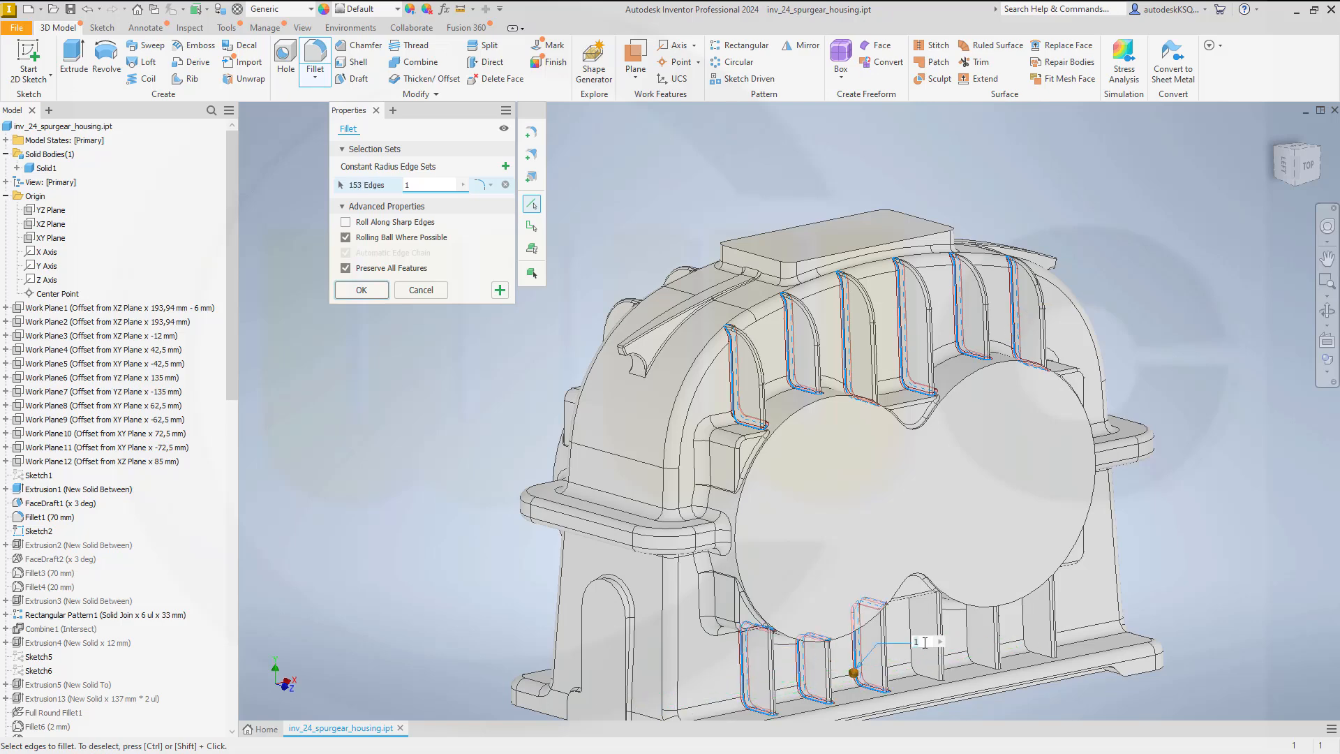
{"action": "left_click", "coordinate": [920, 641]}
{"action": "left_click", "coordinate": [969, 640]}
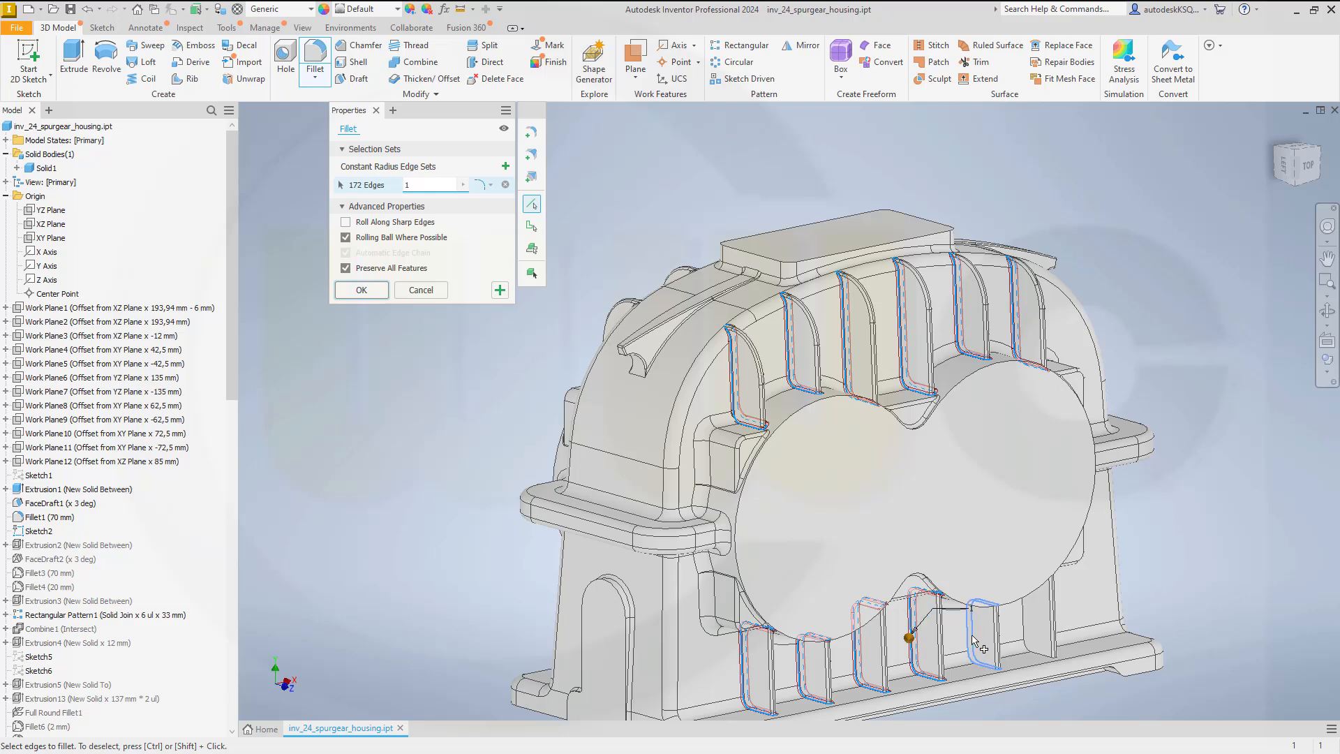
{"action": "left_click", "coordinate": [1029, 631]}
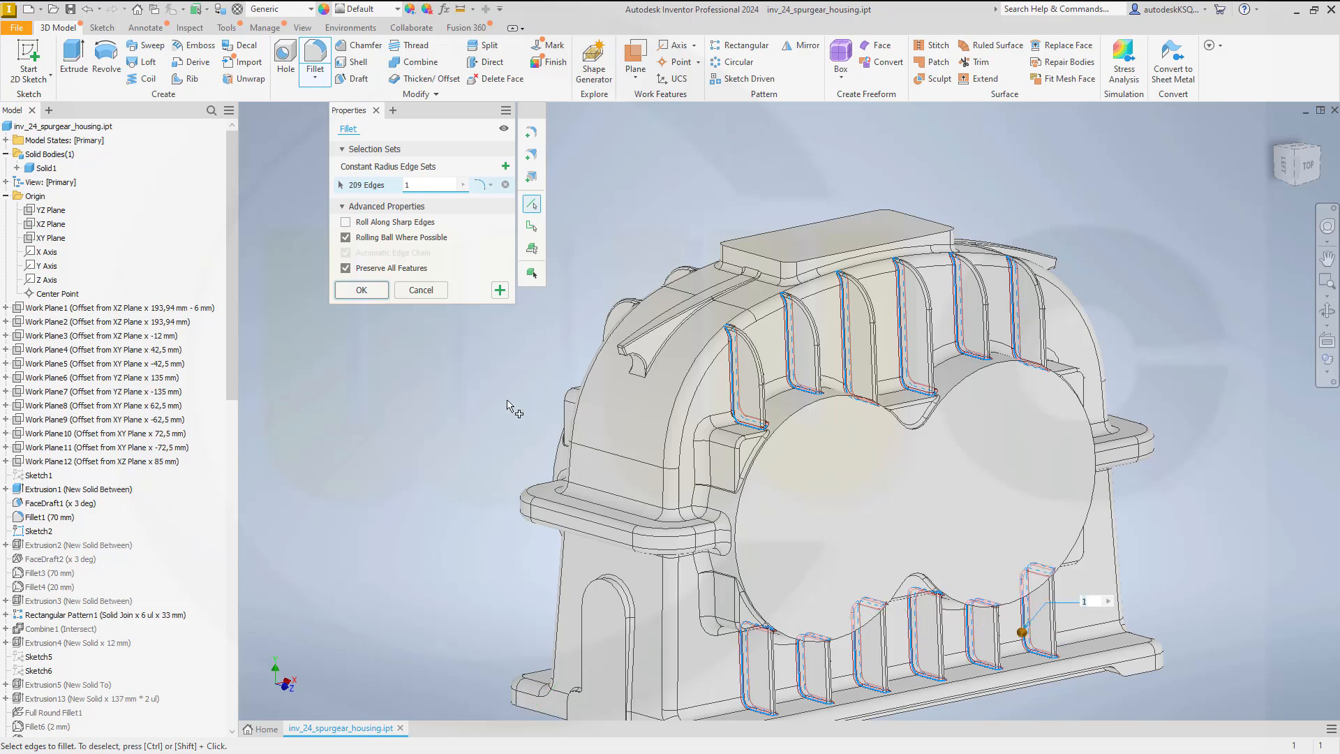
{"action": "left_click", "coordinate": [359, 290]}
{"action": "scroll", "coordinate": [981, 656], "scroll_direction": "up", "scroll_amount": 2}
{"action": "scroll", "coordinate": [981, 657], "scroll_direction": "down", "scroll_amount": 2}
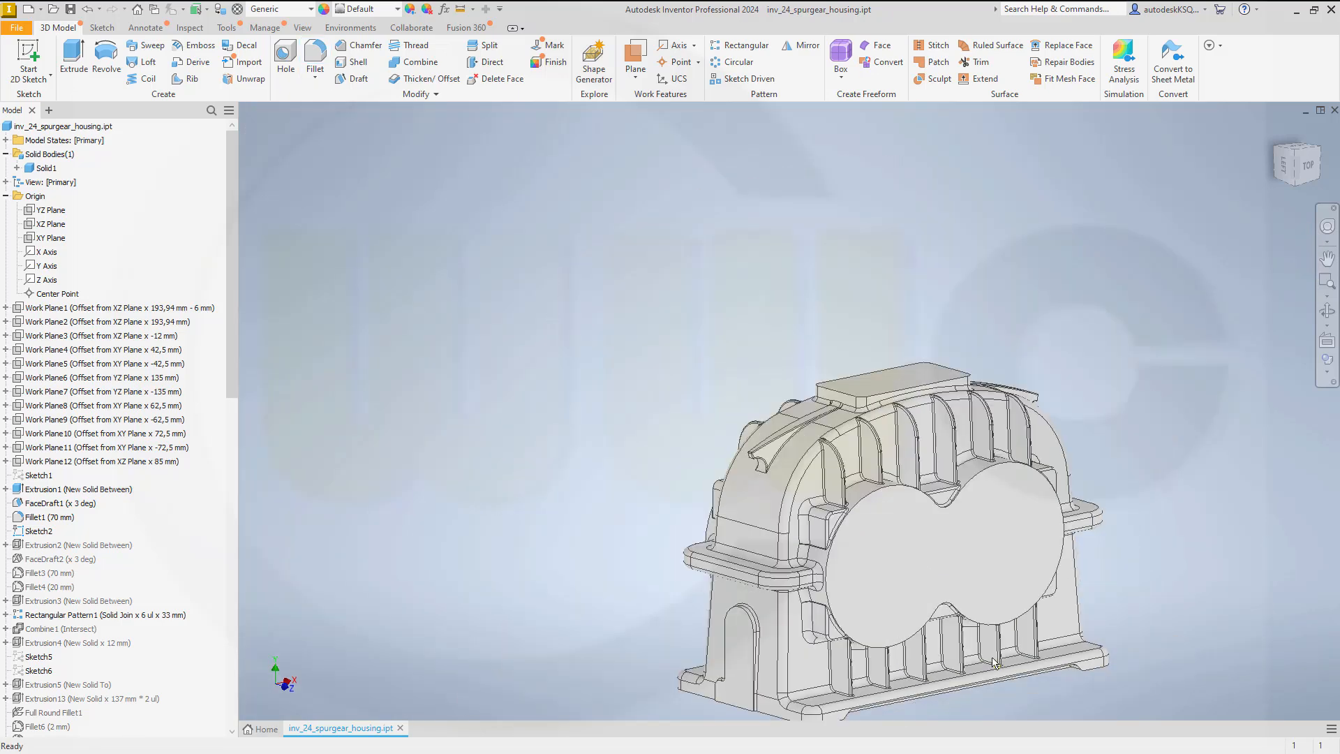
{"action": "mouse_move", "coordinate": [988, 623]}
{"action": "middle_mouse_down", "text": "shift"}
{"action": "mouse_move", "coordinate": [1004, 629]}
{"action": "mouse_move", "coordinate": [1014, 593]}
{"action": "mouse_move", "coordinate": [999, 673]}
{"action": "mouse_move", "coordinate": [1028, 673]}
{"action": "mouse_move", "coordinate": [957, 579]}
{"action": "mouse_move", "coordinate": [863, 510]}
{"action": "middle_mouse_up", "text": "shift"}
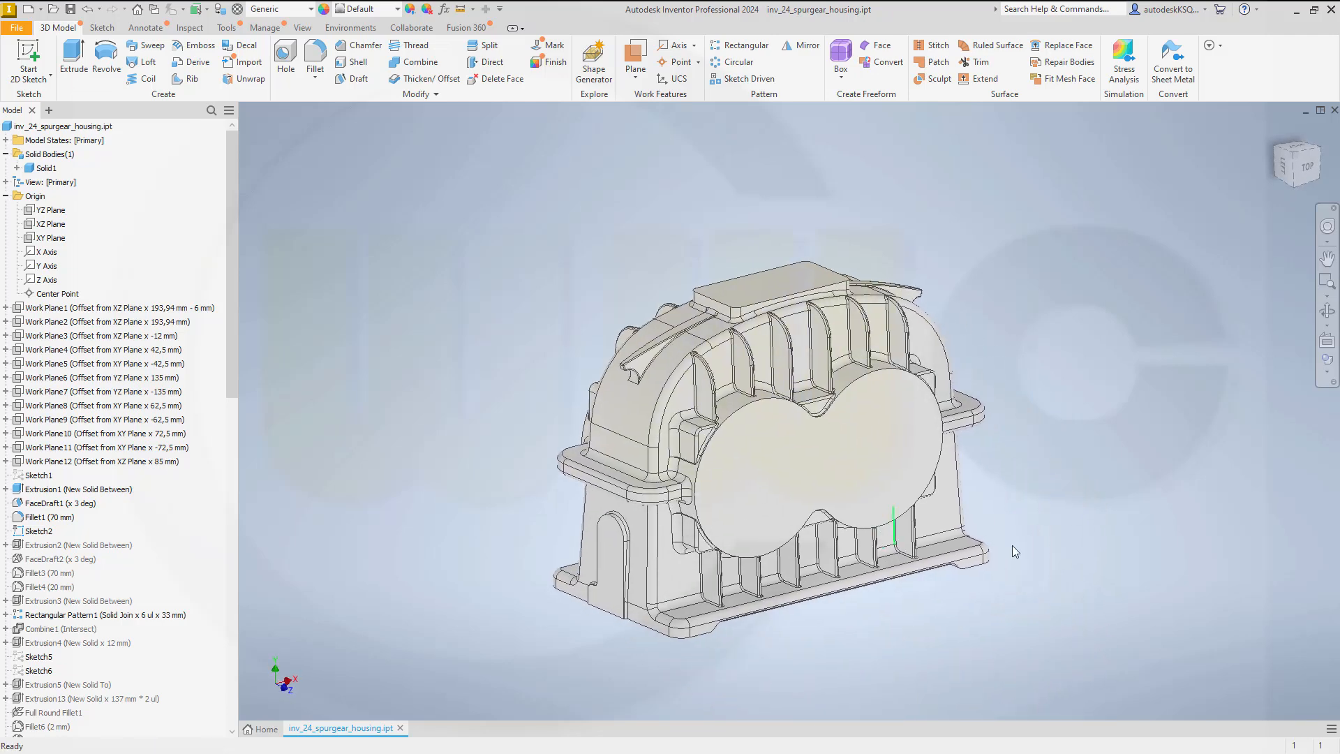